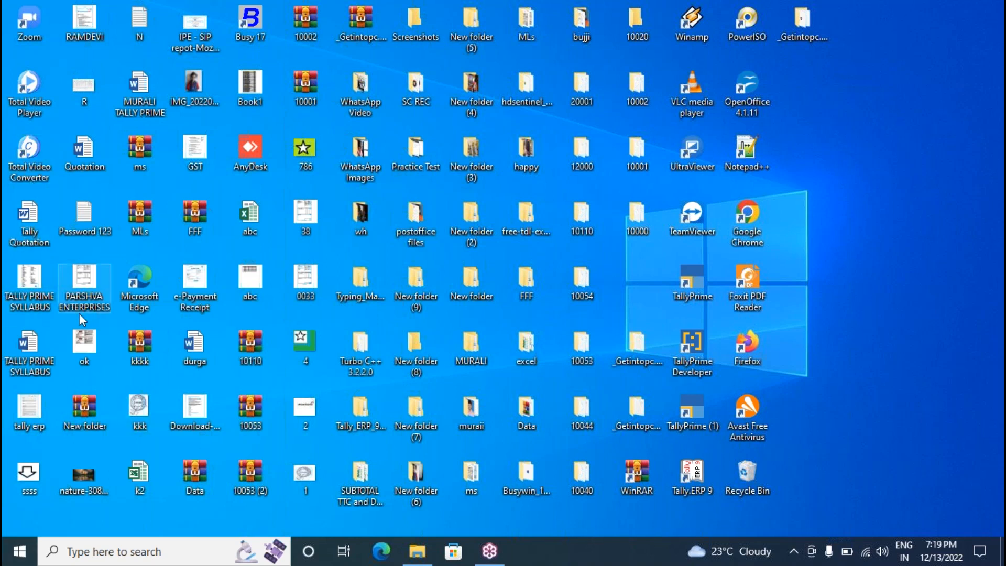
Search Windows for 'TALLY' to list the TallyPrime apps and the TALLY PRIME NOTES document.
{"action": "left_click", "coordinate": [120, 546]}
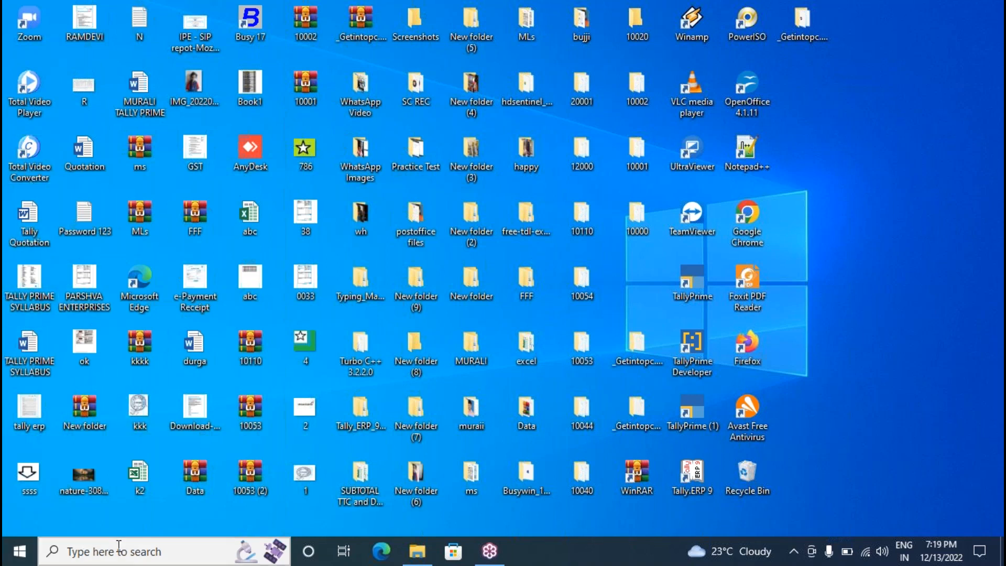
{"action": "type", "text": "tall"}
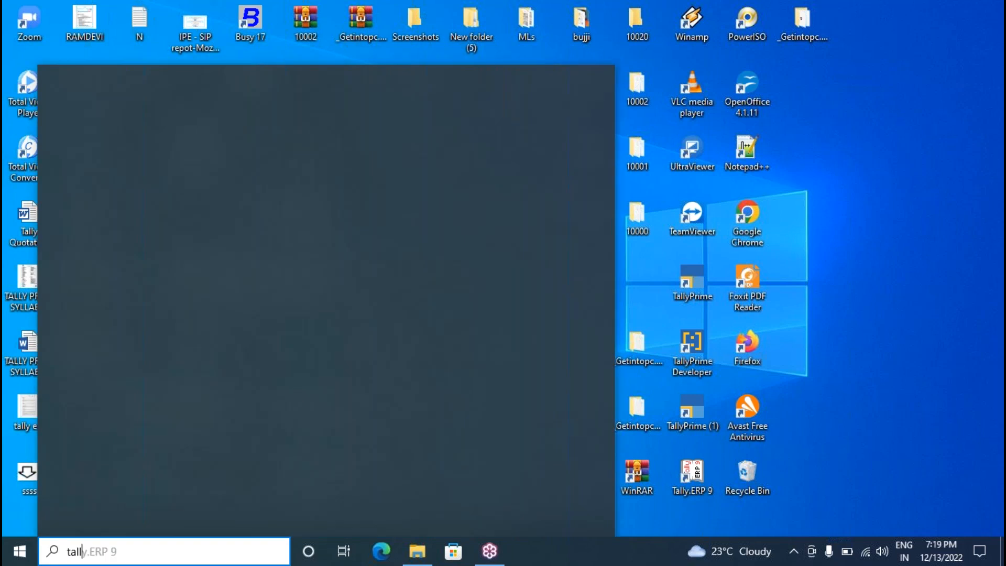
{"action": "type", "text": " new"}
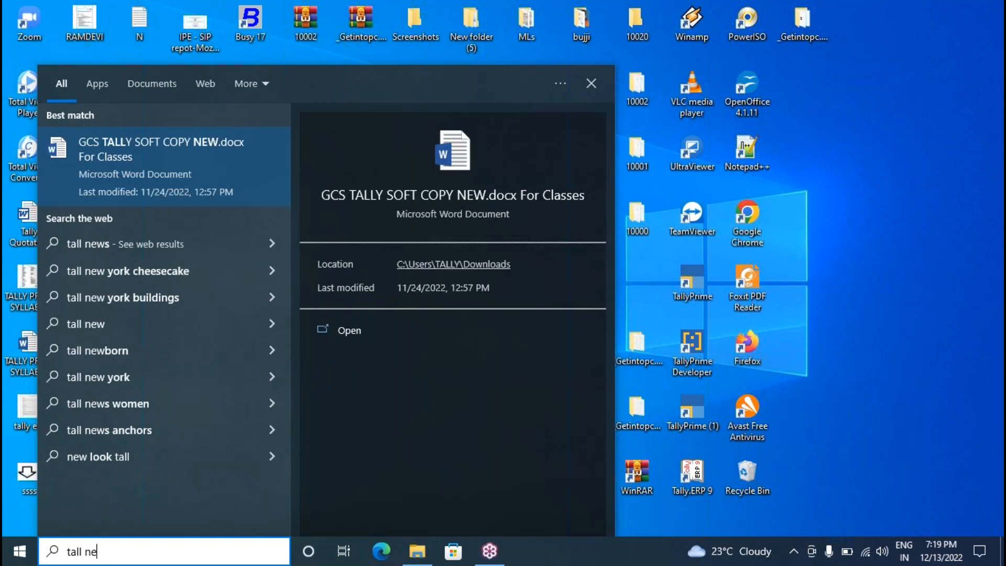
{"action": "key", "text": "BackSpace"}
{"action": "key", "text": "BackSpace"}
{"action": "key", "text": "BackSpace"}
{"action": "key", "text": "BackSpace"}
{"action": "key", "text": "BackSpace"}
{"action": "key", "text": "BackSpace"}
{"action": "key", "text": "BackSpace"}
{"action": "key", "text": "BackSpace"}
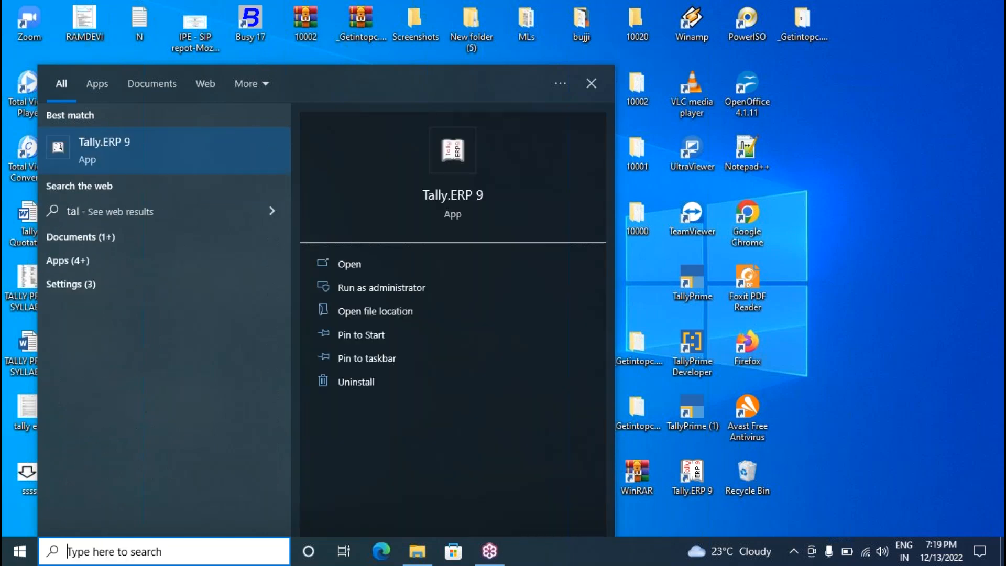
{"action": "type", "text": "TALLY PRI"}
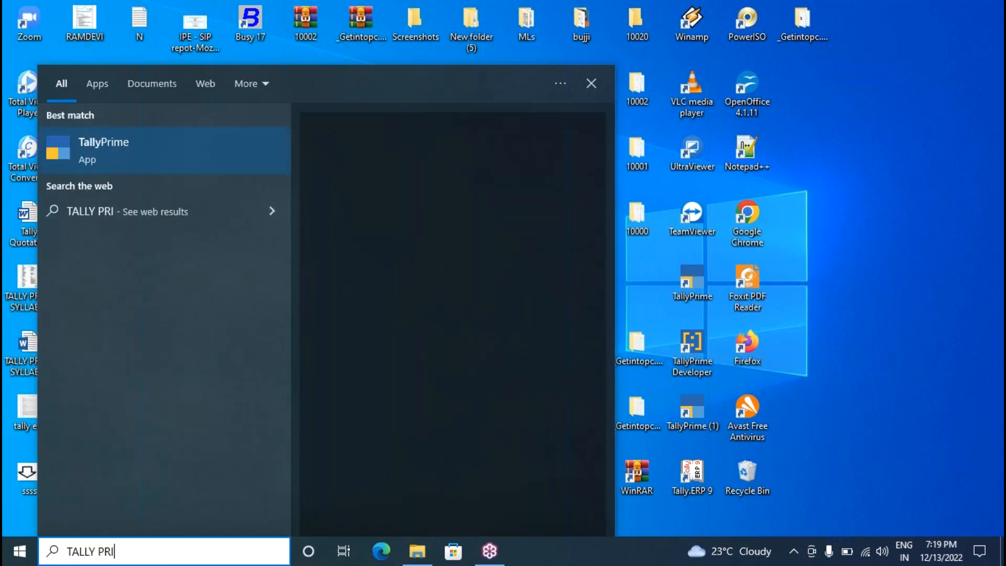
{"action": "key", "text": "BackSpace"}
{"action": "key", "text": "BackSpace"}
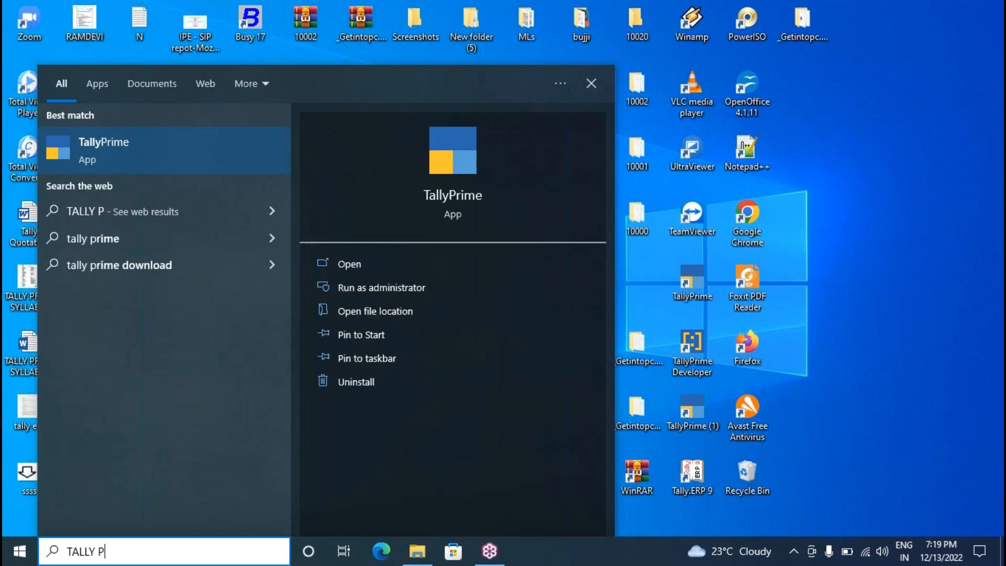
{"action": "key", "text": "BackSpace"}
{"action": "type", "text": "P"}
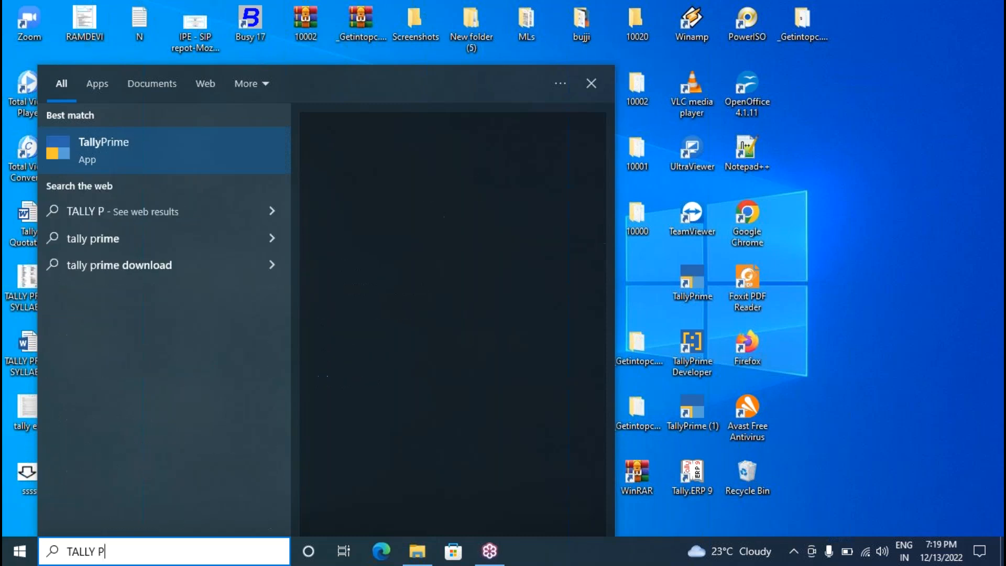
{"action": "type", "text": "RIME"}
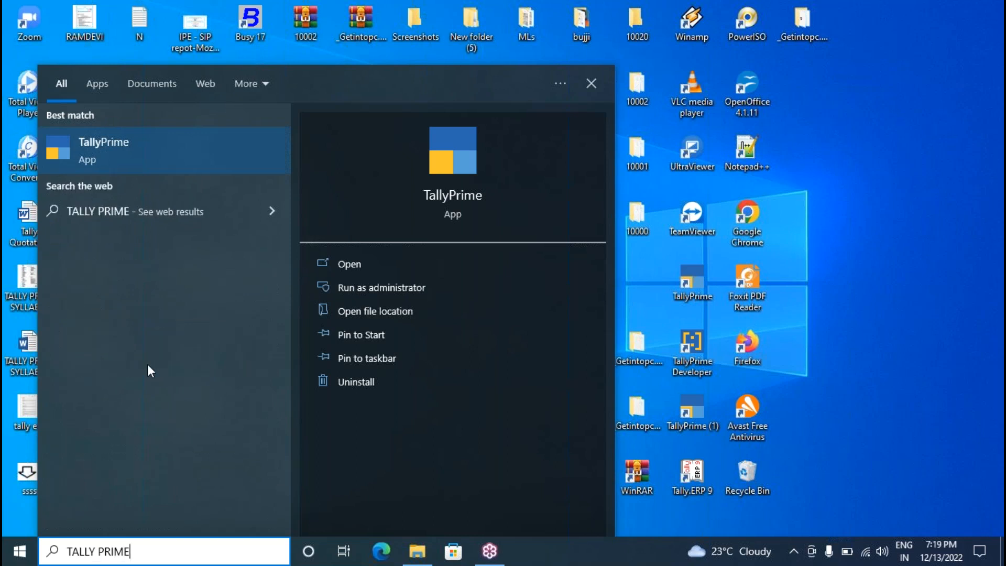
{"action": "key", "text": "BackSpace"}
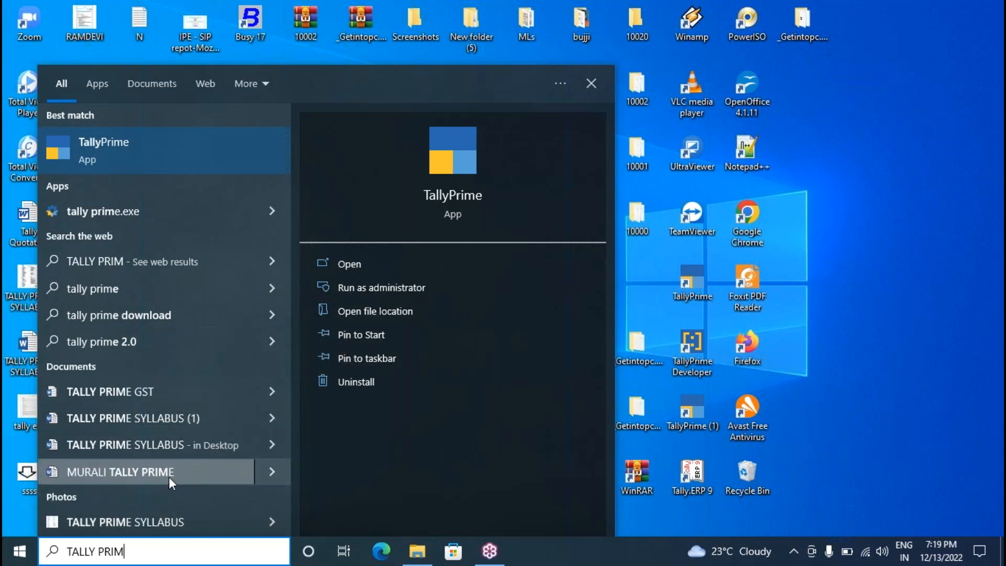
{"action": "key", "text": "BackSpace"}
{"action": "key", "text": "BackSpace"}
{"action": "key", "text": "BackSpace"}
{"action": "key", "text": "BackSpace"}
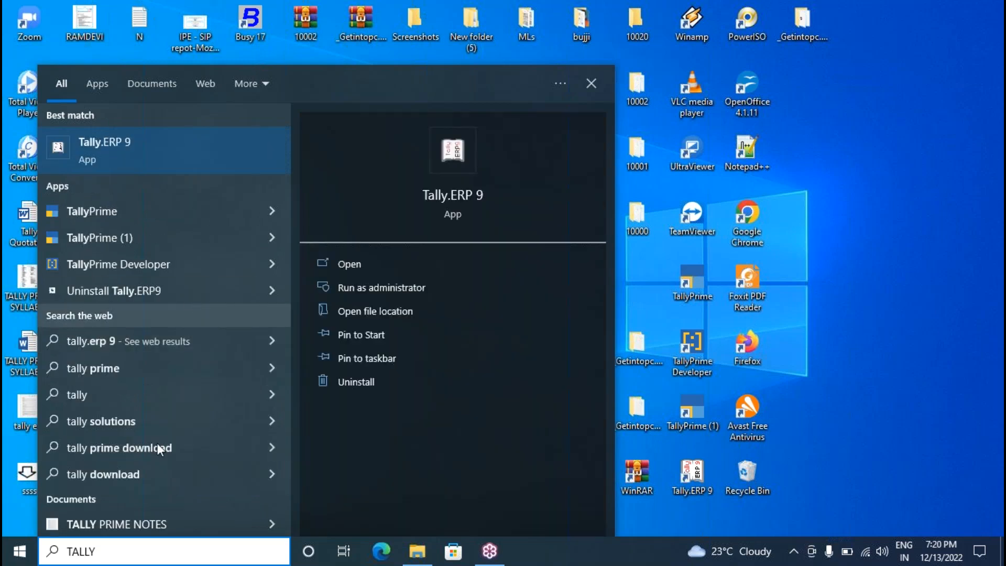
Open TALLY PRIME NOTES and jump to the P-1 Accounts Only exercise.
{"action": "left_click", "coordinate": [150, 518]}
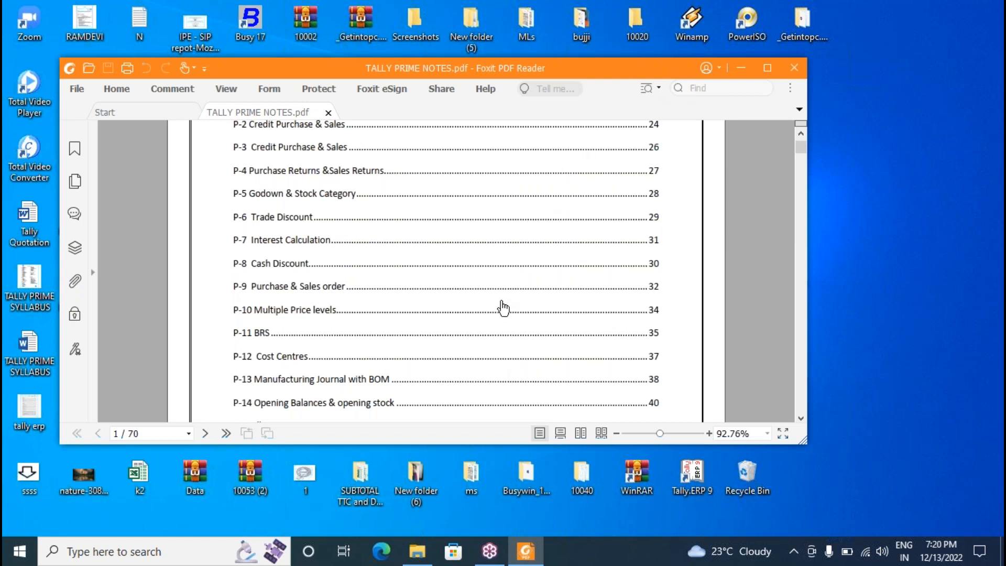
{"action": "scroll", "coordinate": [504, 308], "scroll_direction": "up", "scroll_amount": 5}
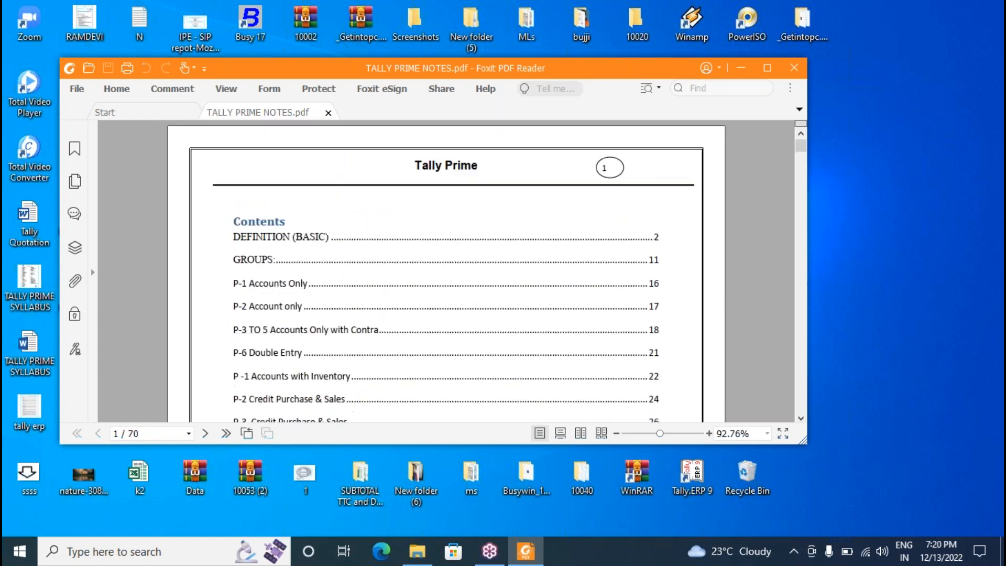
{"action": "left_click", "coordinate": [481, 294]}
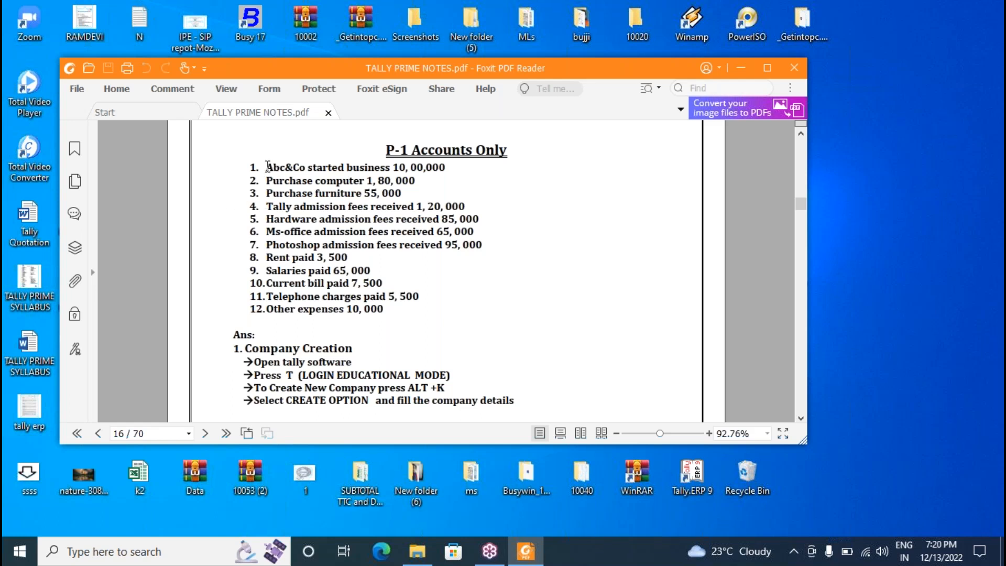
Highlight the admission fees, expenses, computer and furniture purchases and business start lines, then minimize the notes.
{"action": "left_click_drag", "start_coordinate": [266, 167], "coordinate": [387, 310]}
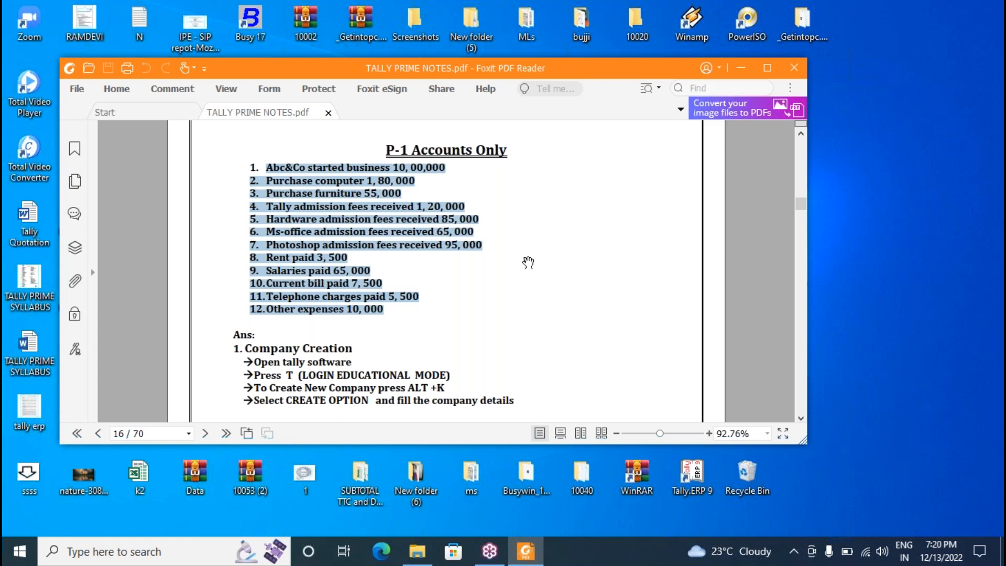
{"action": "left_click", "coordinate": [362, 241]}
{"action": "left_click_drag", "start_coordinate": [262, 208], "coordinate": [488, 247]}
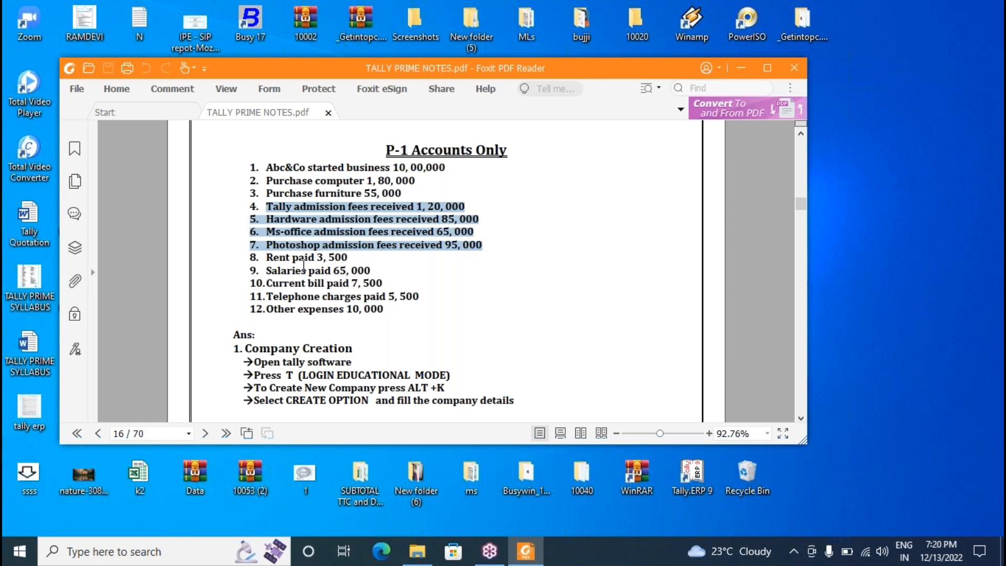
{"action": "left_click_drag", "start_coordinate": [266, 257], "coordinate": [361, 309]}
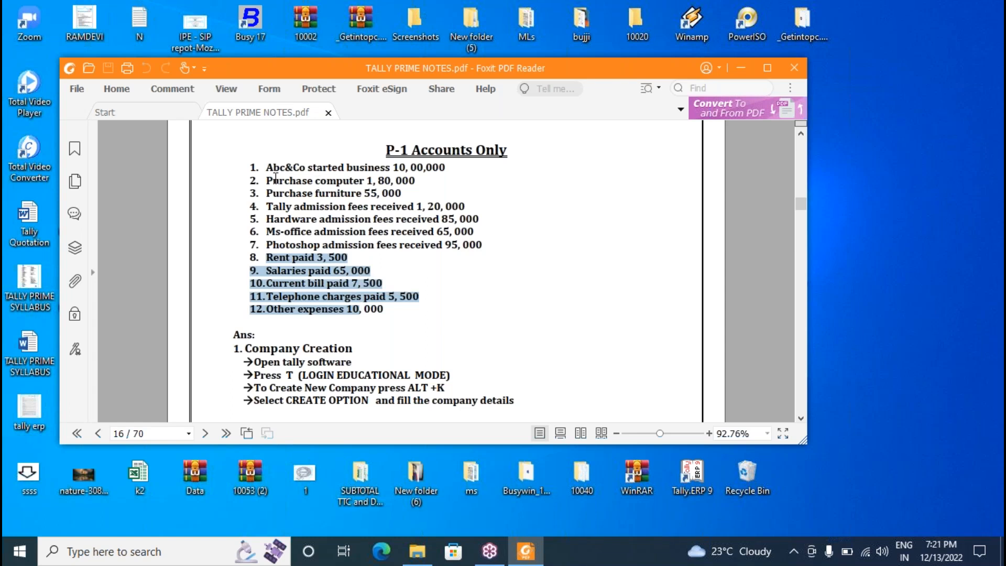
{"action": "left_click_drag", "start_coordinate": [266, 180], "coordinate": [366, 191]}
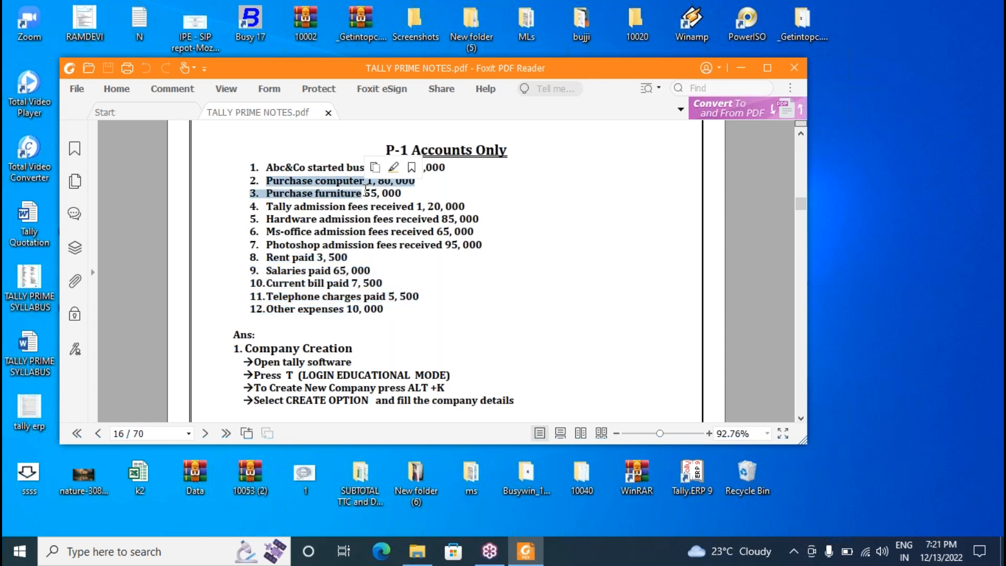
{"action": "left_click_drag", "start_coordinate": [279, 168], "coordinate": [349, 165]}
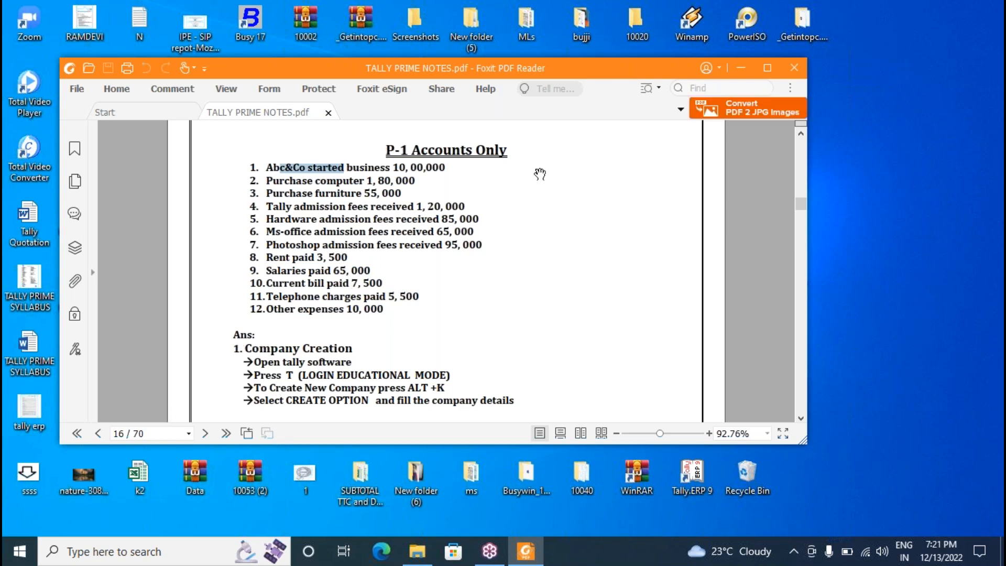
{"action": "left_click", "coordinate": [740, 68]}
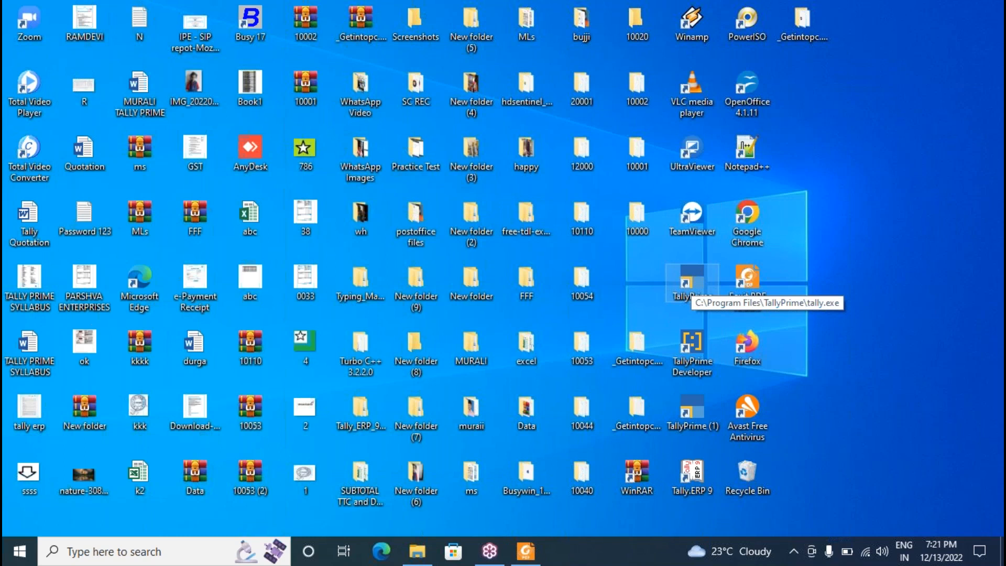
Launch TallyPrime from its desktop shortcut and wait for the License prompt.
{"action": "double_click", "coordinate": [690, 283]}
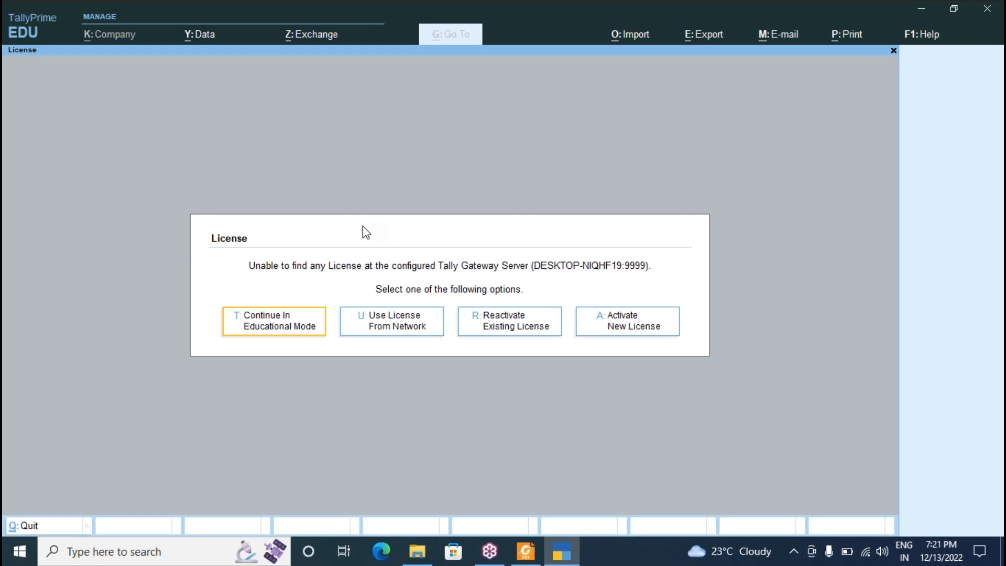
Continue in Educational Mode and shut the open Siva&Co company.
{"action": "left_click", "coordinate": [270, 329]}
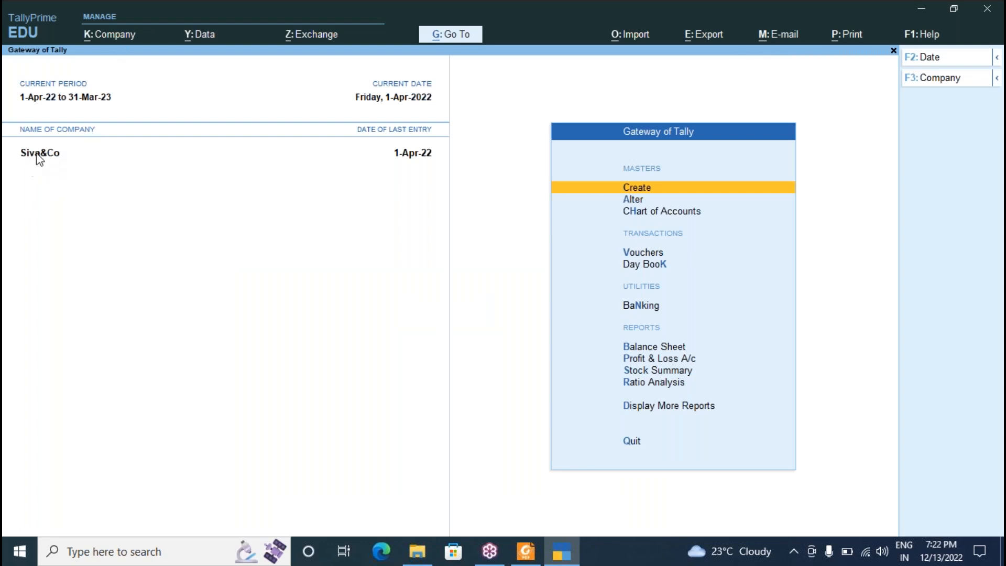
{"action": "left_click", "coordinate": [114, 42]}
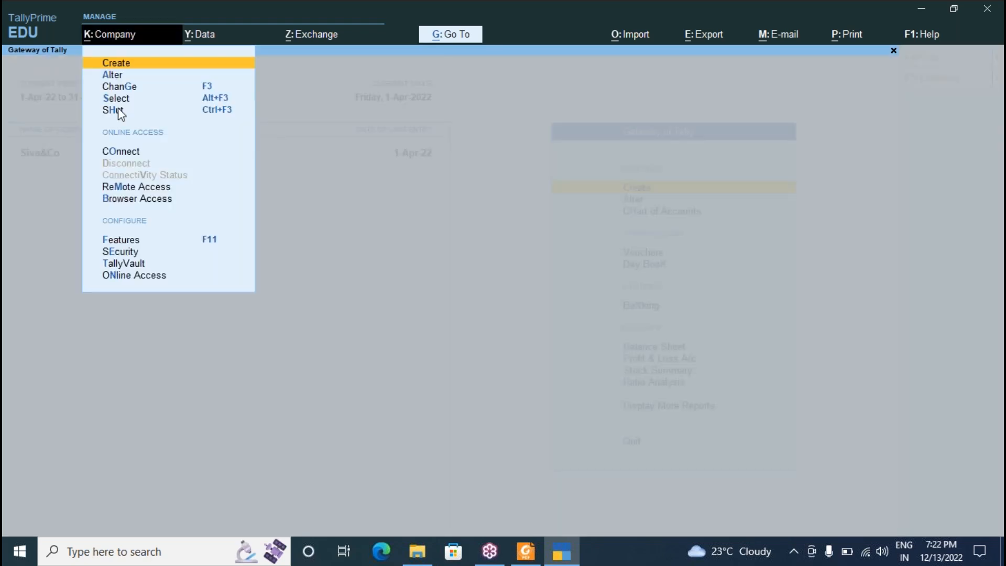
{"action": "left_click", "coordinate": [118, 109]}
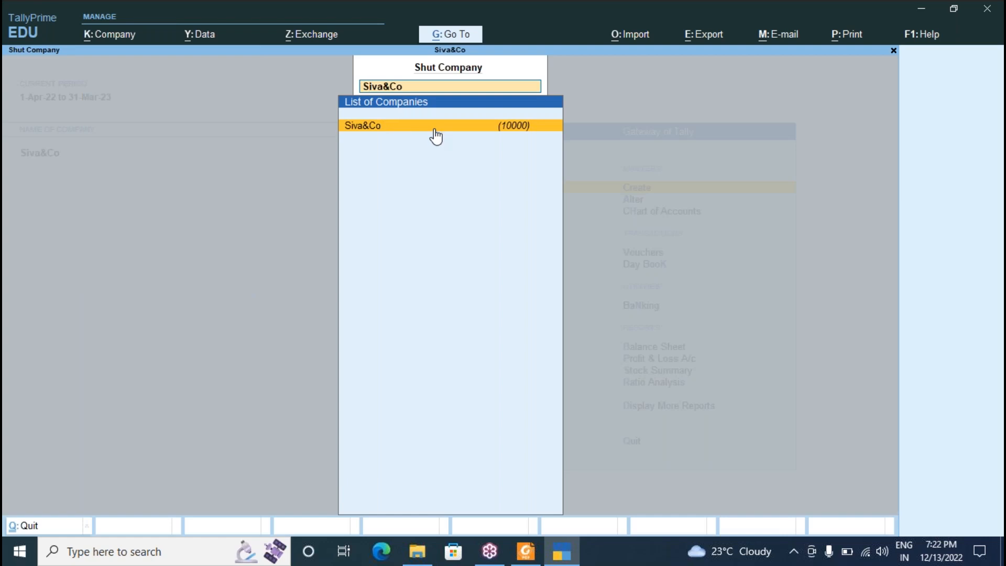
{"action": "key", "text": "Return"}
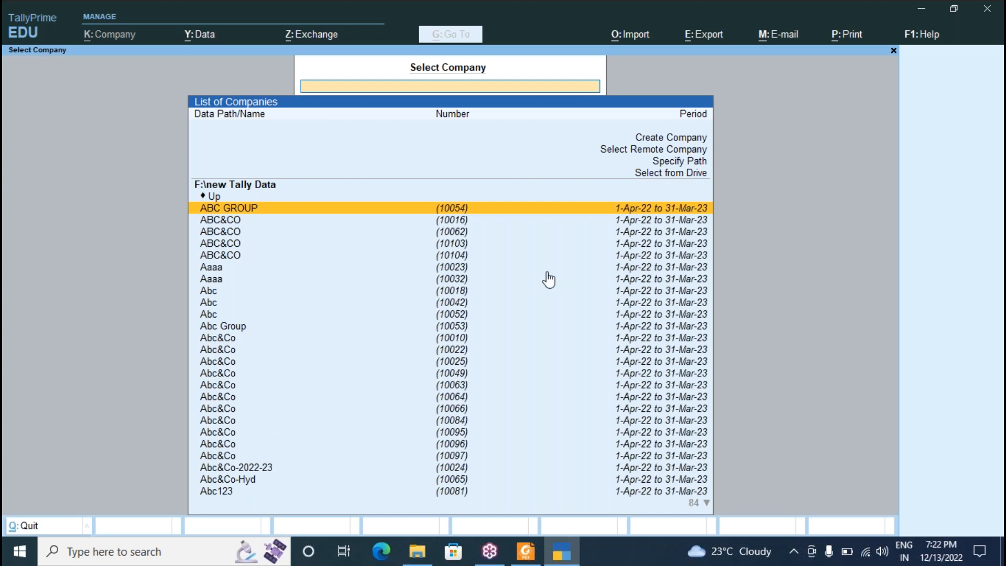
Open the Company Creation form, closing the stray file browser window.
{"action": "left_click", "coordinate": [674, 138]}
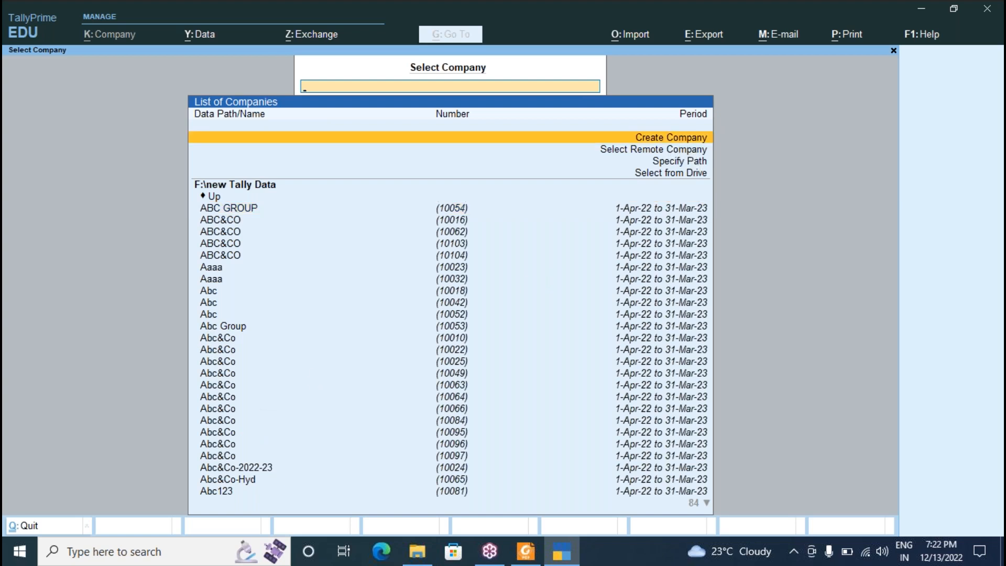
{"action": "key", "text": "Return"}
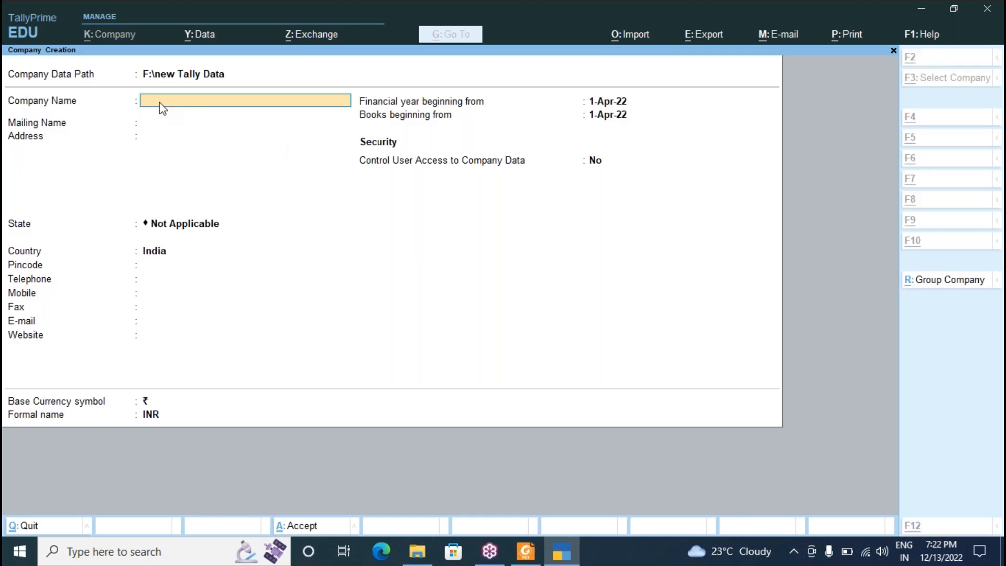
{"action": "key", "text": "alt+Tab"}
{"action": "key", "text": "alt+Tab"}
{"action": "key", "text": "alt+Tab"}
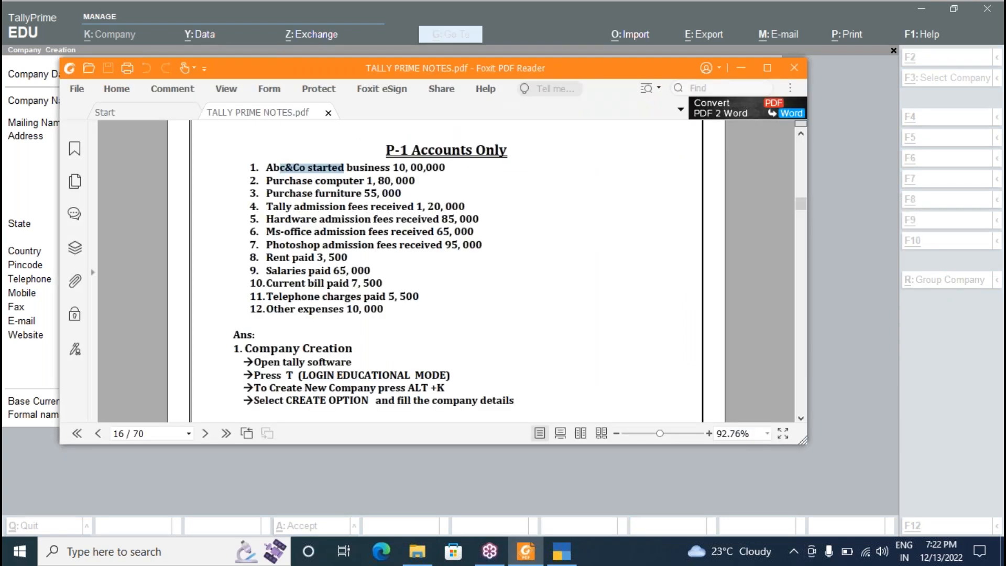
{"action": "key", "text": "alt+Tab"}
{"action": "key", "text": "alt+Tab"}
{"action": "key", "text": "alt+Tab"}
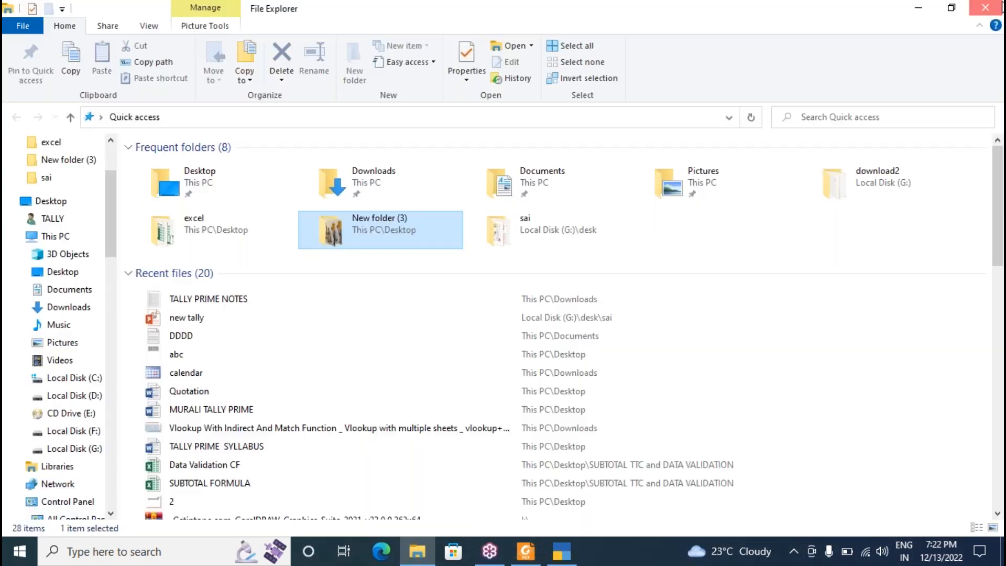
{"action": "left_click", "coordinate": [1001, 6]}
{"action": "key", "text": "alt+Tab"}
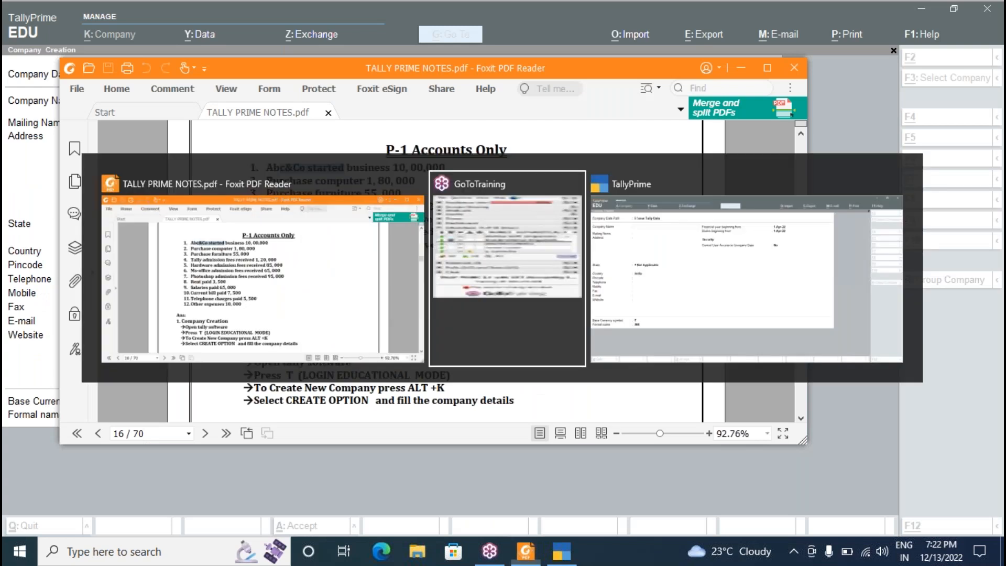
{"action": "key", "text": "alt+Tab"}
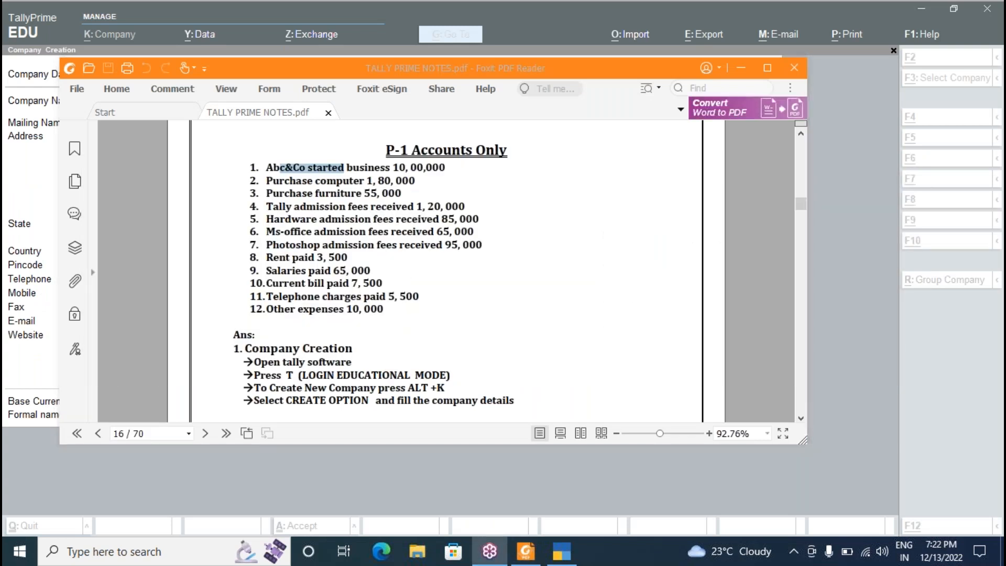
{"action": "key", "text": "alt+Tab"}
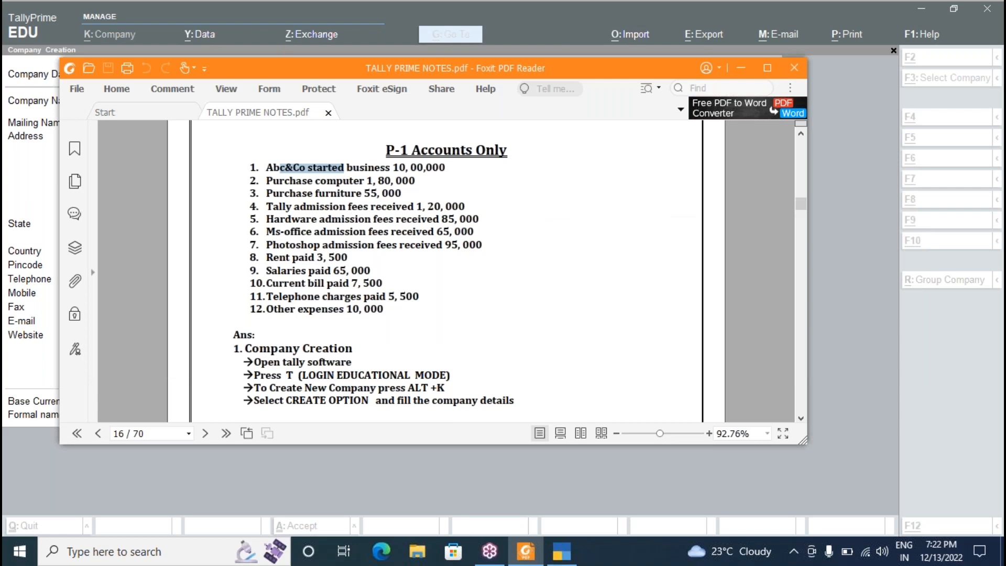
{"action": "key", "text": "alt+Tab"}
Enter company name ABC&CO, address HYD and state Telangana, then accept the form.
{"action": "type", "text": "ABC&CO"}
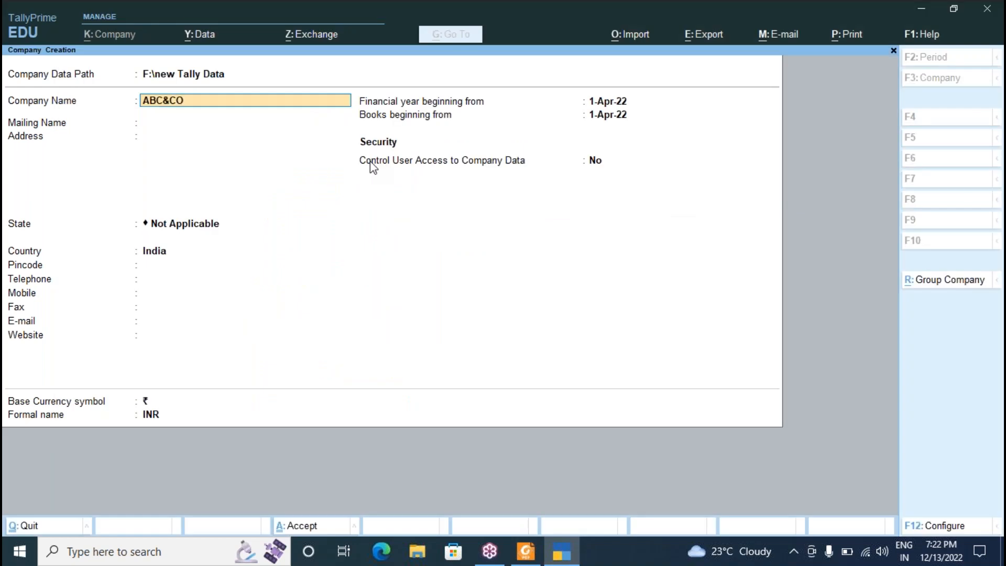
{"action": "key", "text": "Return"}
{"action": "key", "text": "Return"}
{"action": "type", "text": "HYD"}
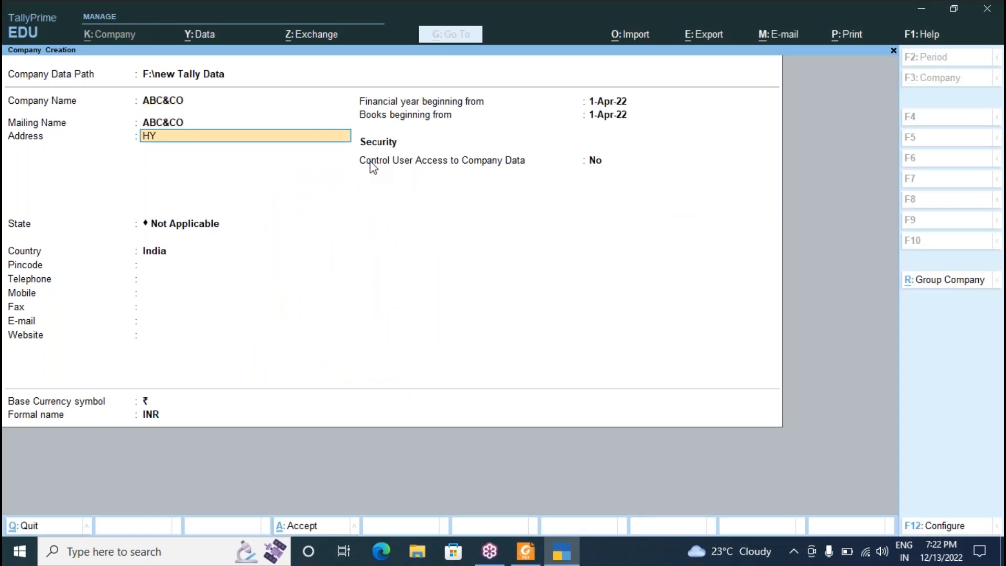
{"action": "key", "text": "Return"}
{"action": "key", "text": "Return"}
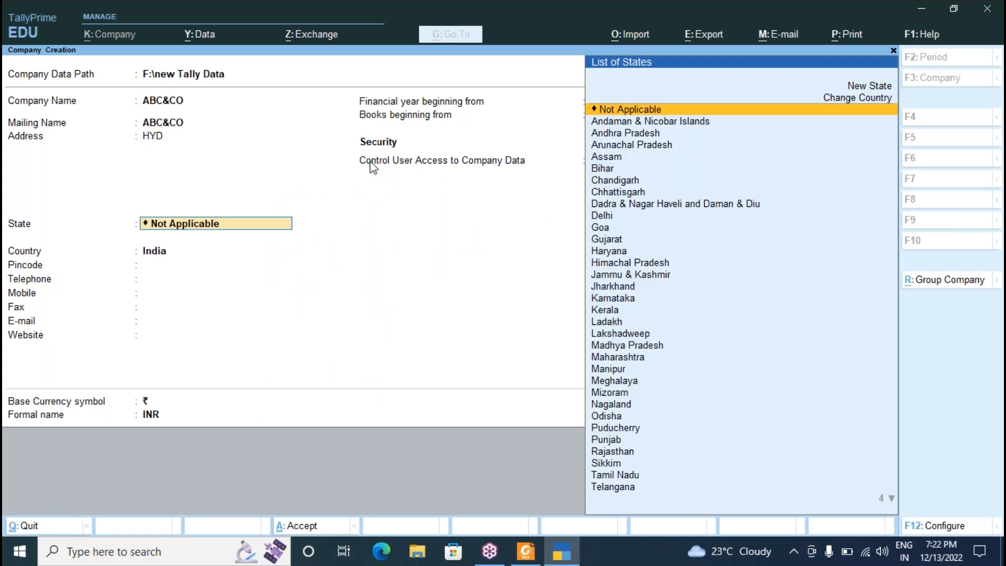
{"action": "type", "text": "te"}
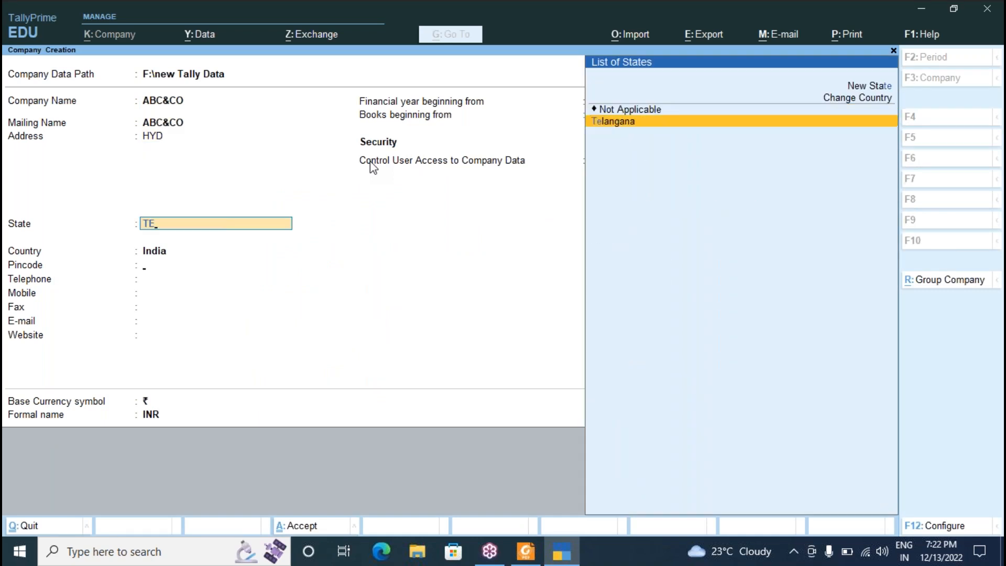
{"action": "key", "text": "Return"}
{"action": "key", "text": "Return"}
{"action": "key", "text": "Return"}
{"action": "key", "text": "Return"}
{"action": "key", "text": "Return"}
{"action": "key", "text": "Return"}
{"action": "key", "text": "Return"}
{"action": "key", "text": "Return"}
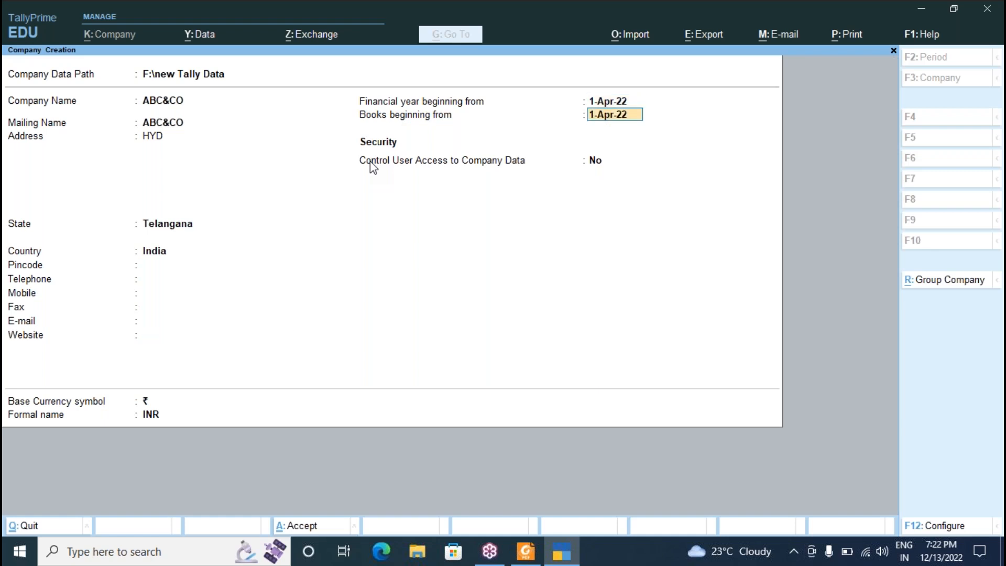
{"action": "key", "text": "Return"}
{"action": "key", "text": "Return"}
{"action": "key", "text": "Return"}
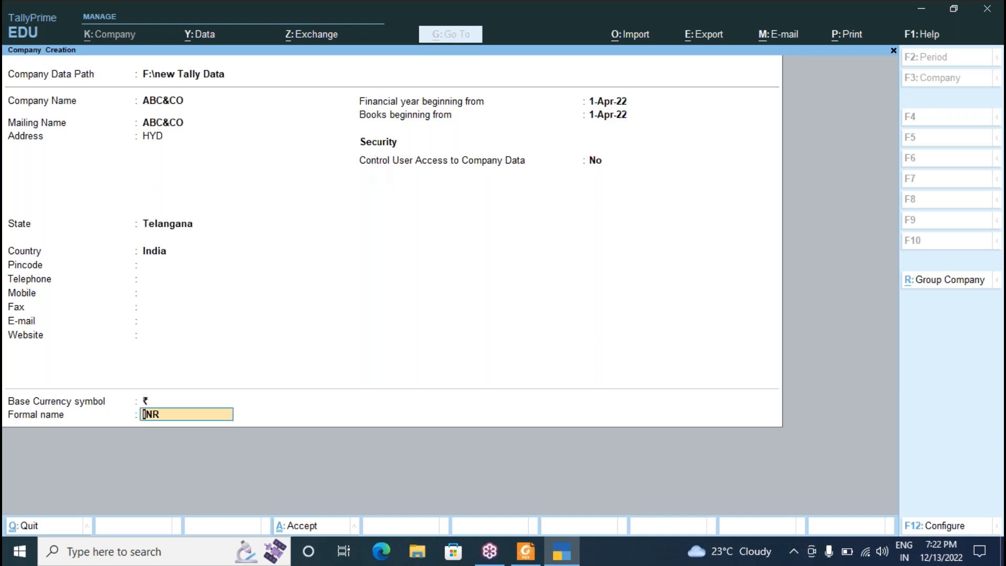
{"action": "key", "text": "Return"}
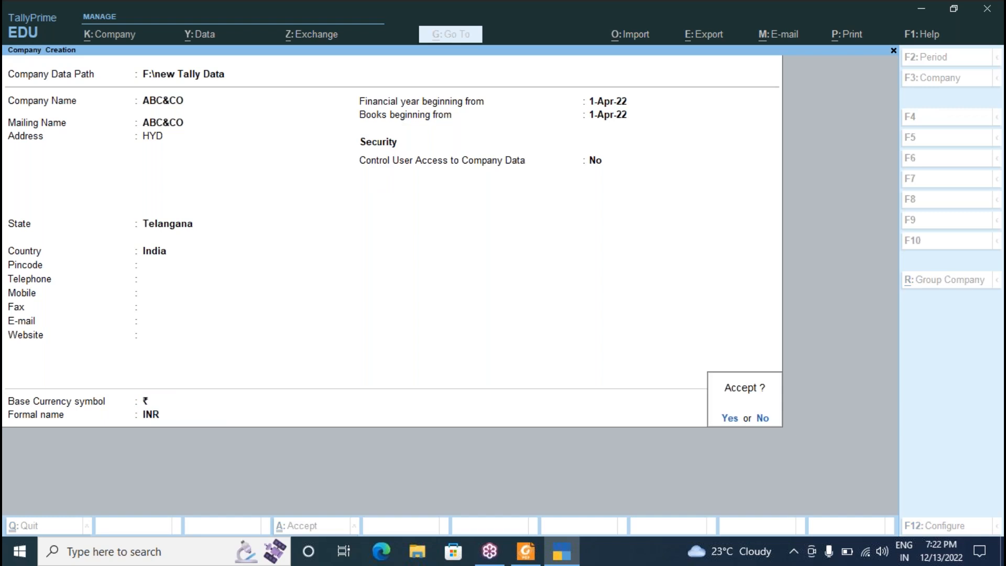
{"action": "key", "text": "Return"}
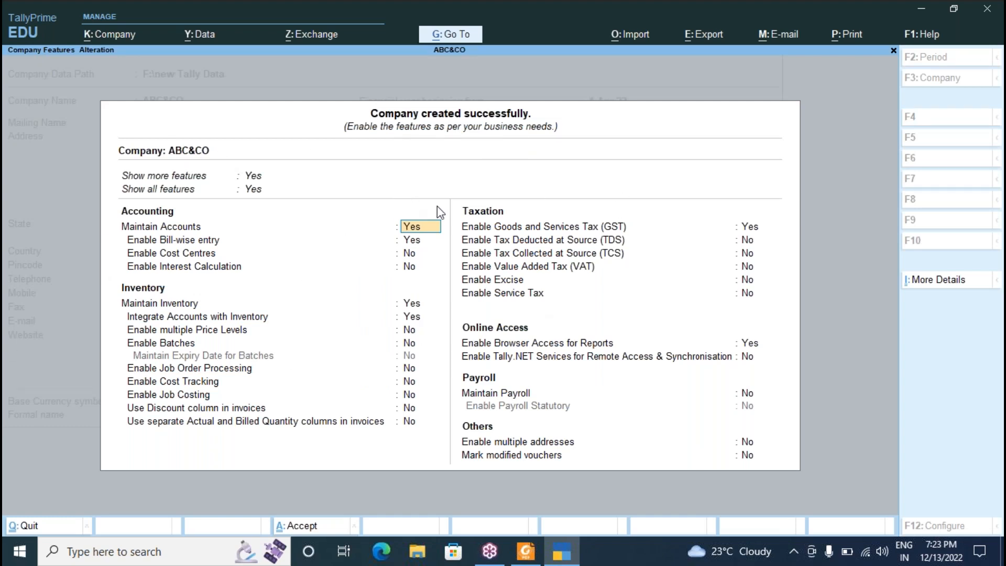
Set Integrate Accounts with Inventory and Enable GST to No, then accept the company features.
{"action": "left_click", "coordinate": [411, 317]}
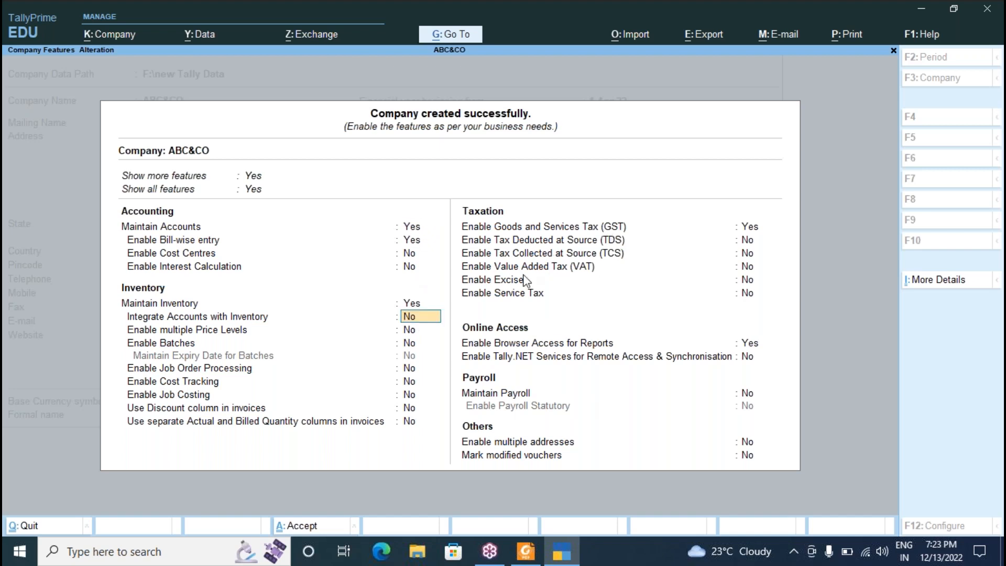
{"action": "left_click", "coordinate": [747, 232]}
{"action": "type", "text": "n"}
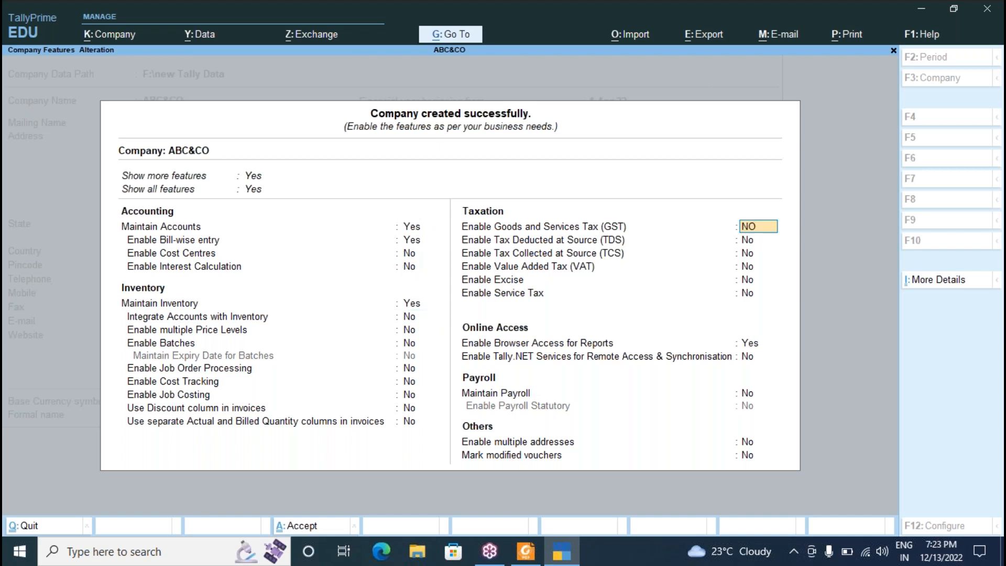
{"action": "key", "text": "Return"}
{"action": "key", "text": "Return"}
{"action": "key", "text": "Return"}
{"action": "key", "text": "Return"}
{"action": "key", "text": "Return"}
{"action": "key", "text": "Return"}
{"action": "key", "text": "Return"}
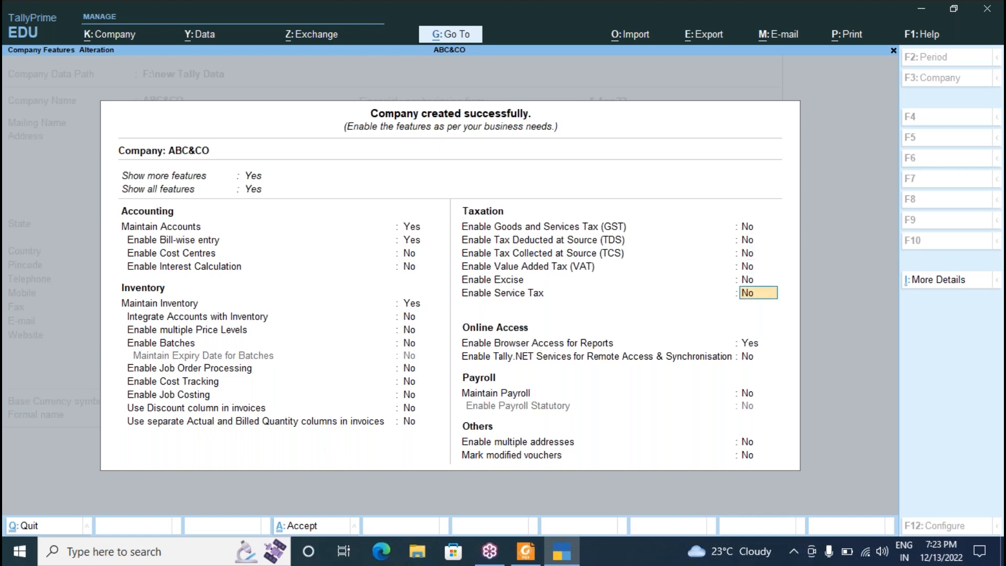
{"action": "key", "text": "Return"}
{"action": "key", "text": "Return"}
{"action": "key", "text": "Return"}
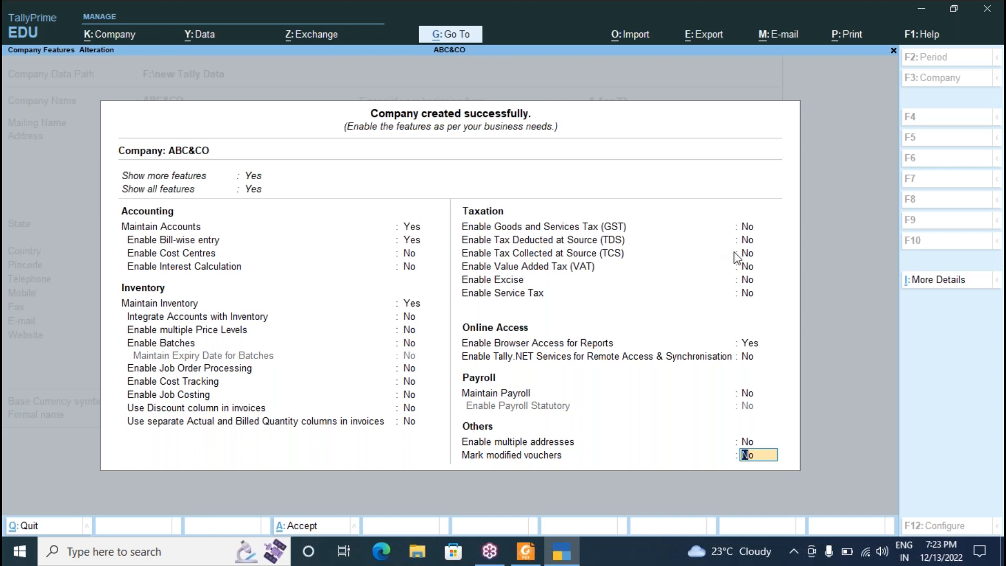
{"action": "key", "text": "Return"}
{"action": "key", "text": "Return"}
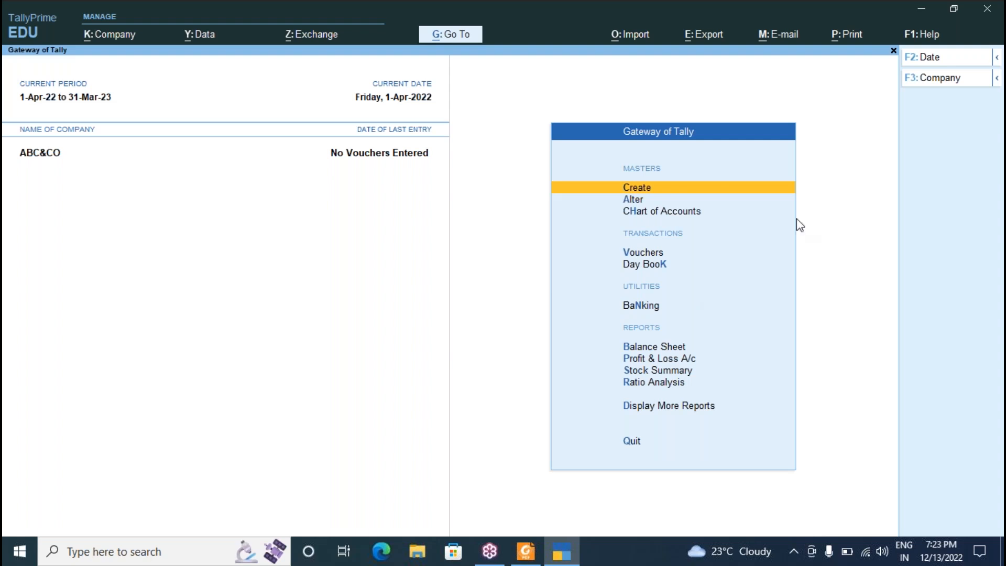
{"action": "key", "text": "alt+Tab"}
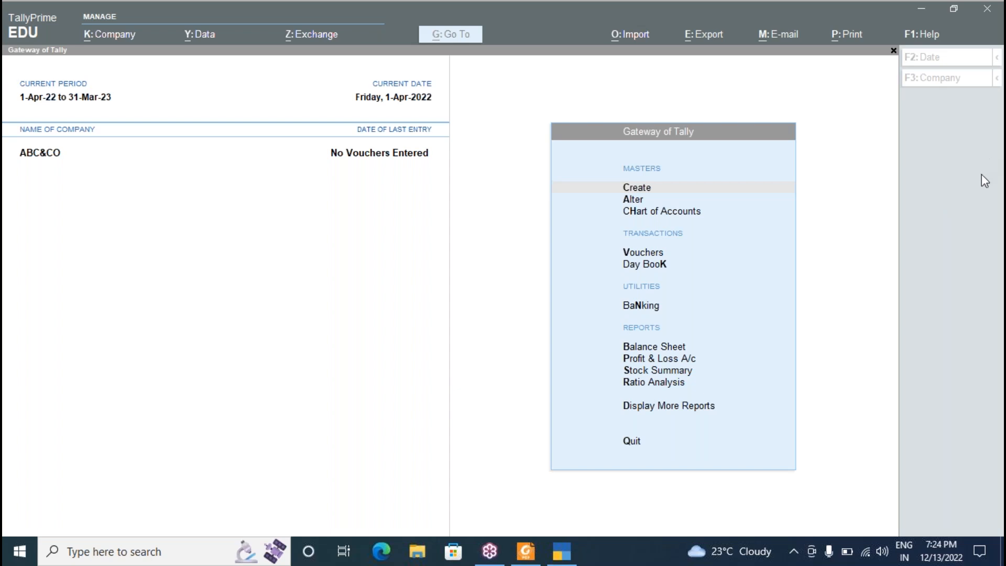
Read the page 17 Ledger Creation list, then hide the notes to show the Gateway of Tally.
{"action": "left_click", "coordinate": [326, 315]}
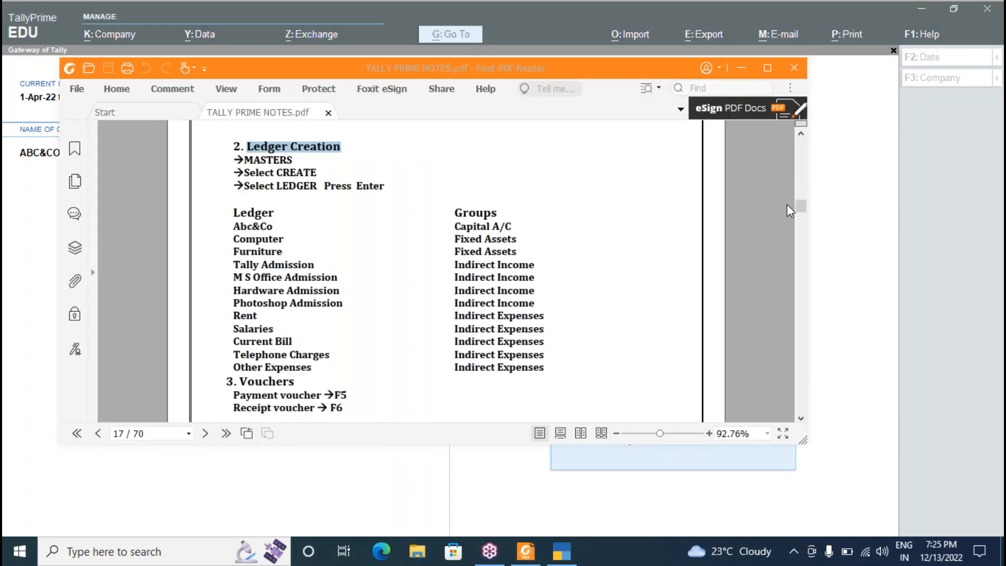
{"action": "left_click", "coordinate": [597, 187]}
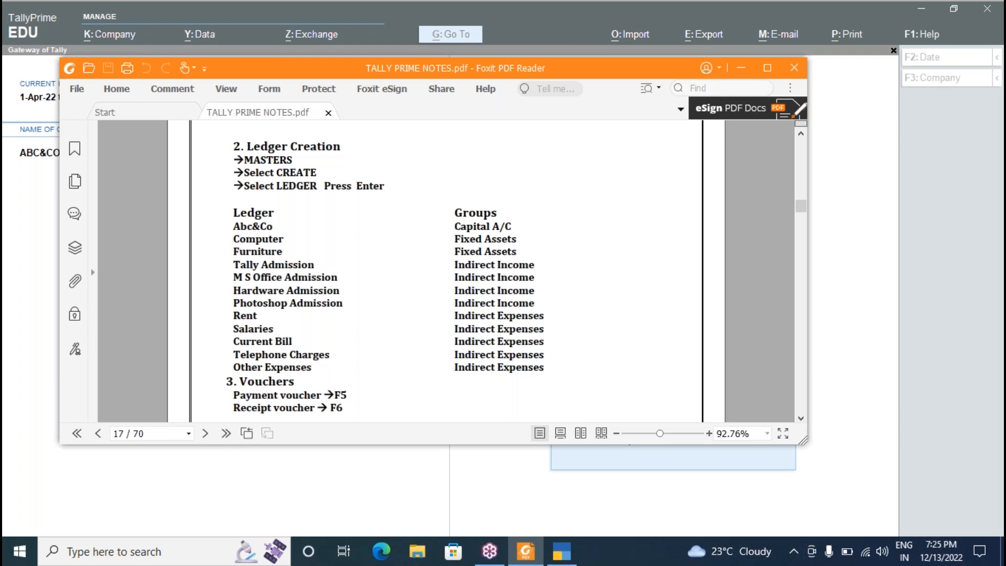
{"action": "left_click", "coordinate": [759, 45]}
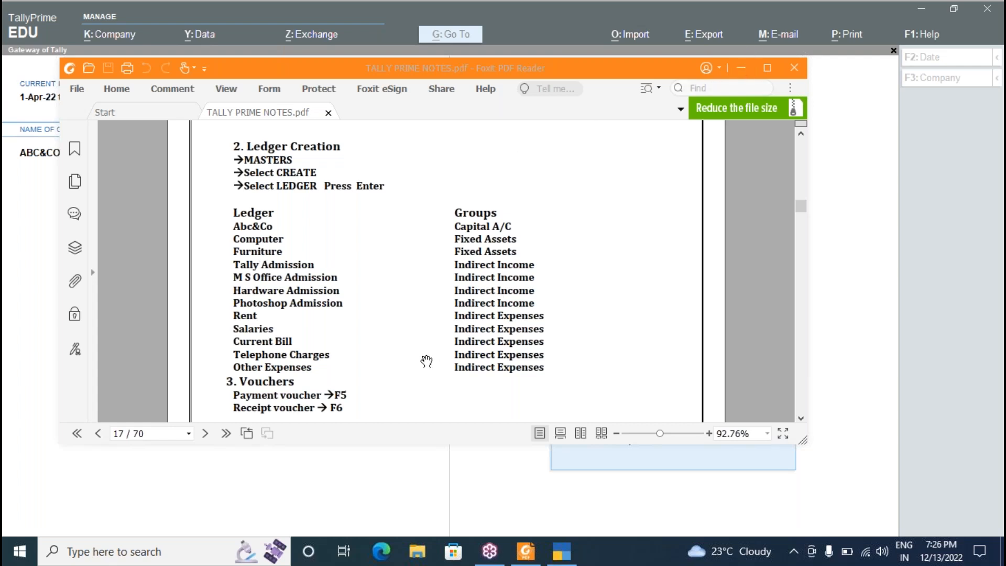
{"action": "left_click", "coordinate": [561, 551]}
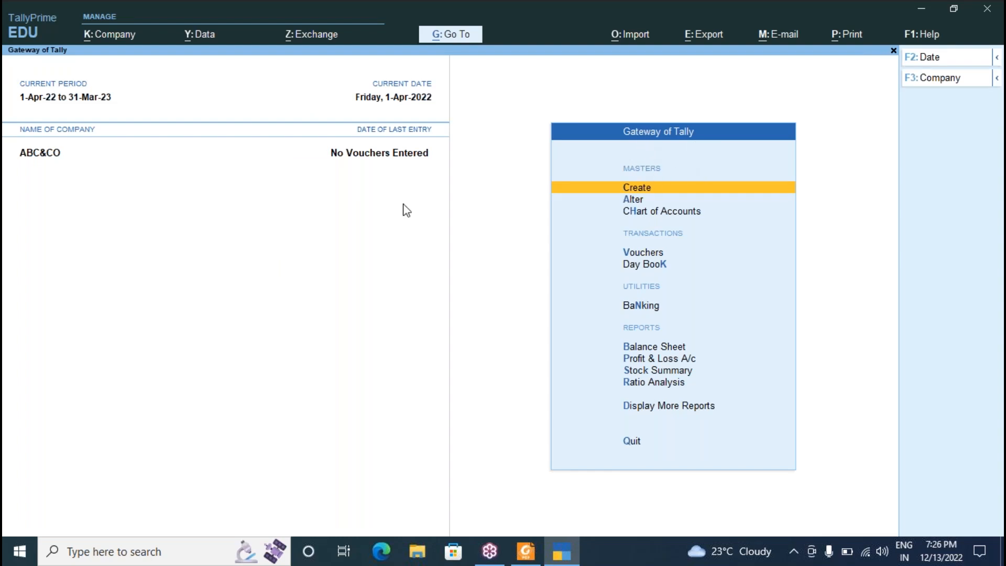
Open the Ledger Creation form from the create-master list.
{"action": "left_click", "coordinate": [637, 188]}
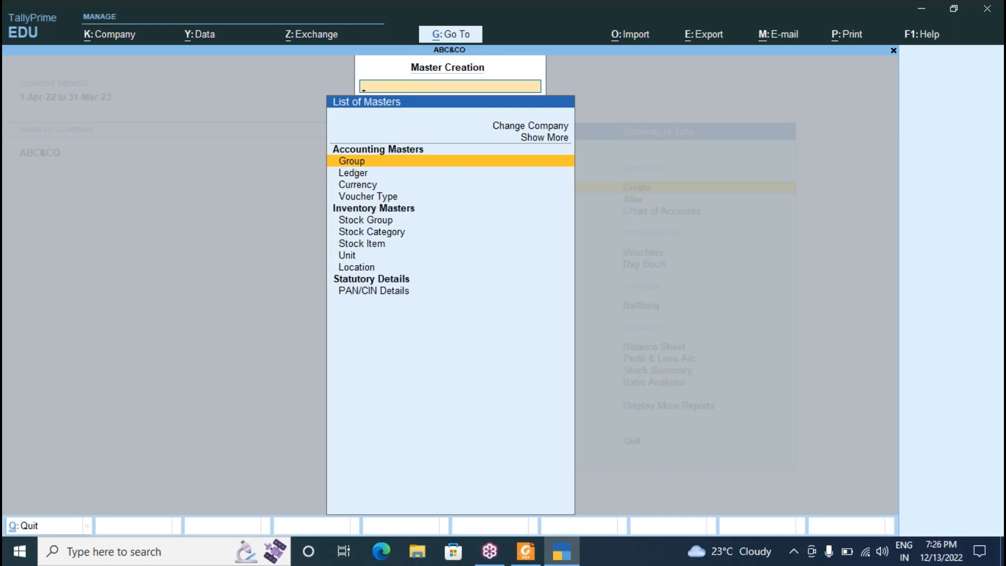
{"action": "key", "text": "Down"}
{"action": "key", "text": "Return"}
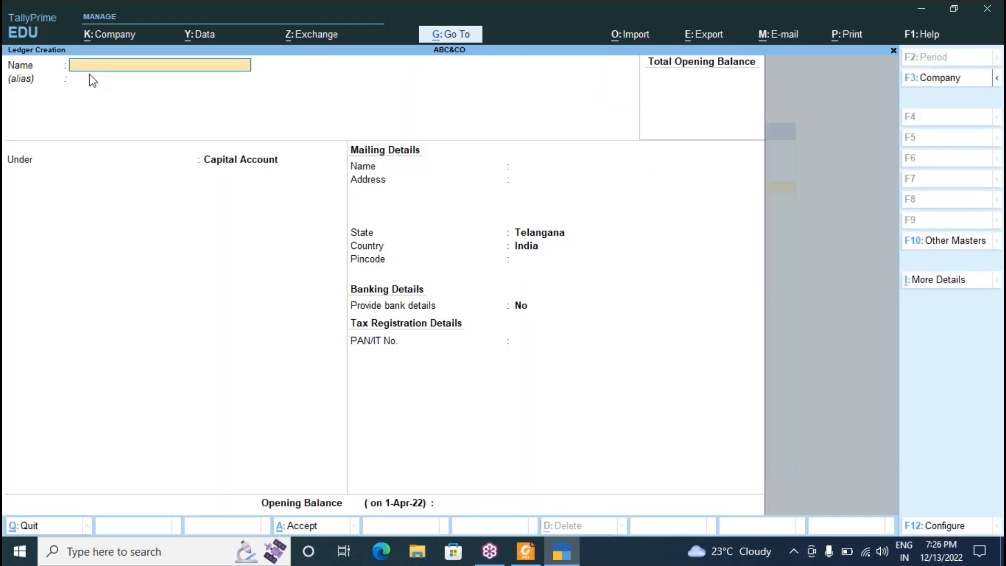
{"action": "key", "text": "alt+Tab"}
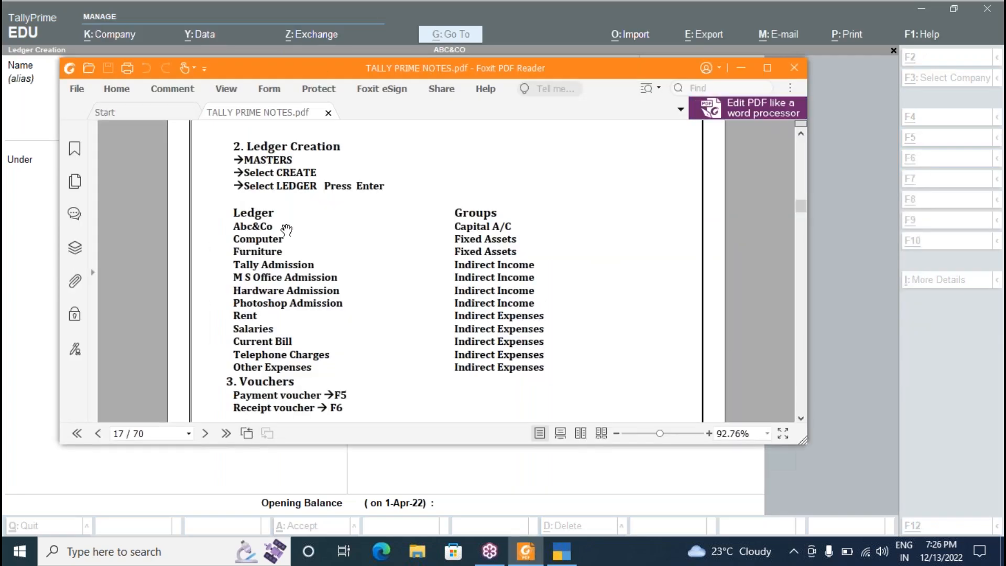
{"action": "key", "text": "alt+Tab"}
Create the Abc&Co ledger under Capital Account.
{"action": "type", "text": "ABC"}
{"action": "key", "text": "BackSpace"}
{"action": "key", "text": "BackSpace"}
{"action": "key", "text": "BackSpace"}
{"action": "type", "text": "Abc"}
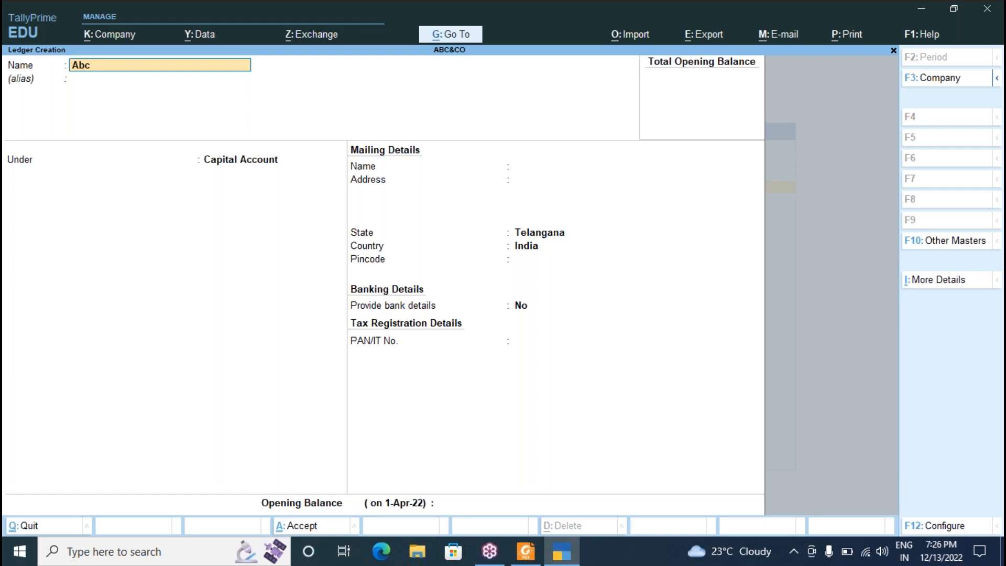
{"action": "type", "text": "&Co"}
{"action": "key", "text": "Return"}
{"action": "key", "text": "Return"}
{"action": "key", "text": "Return"}
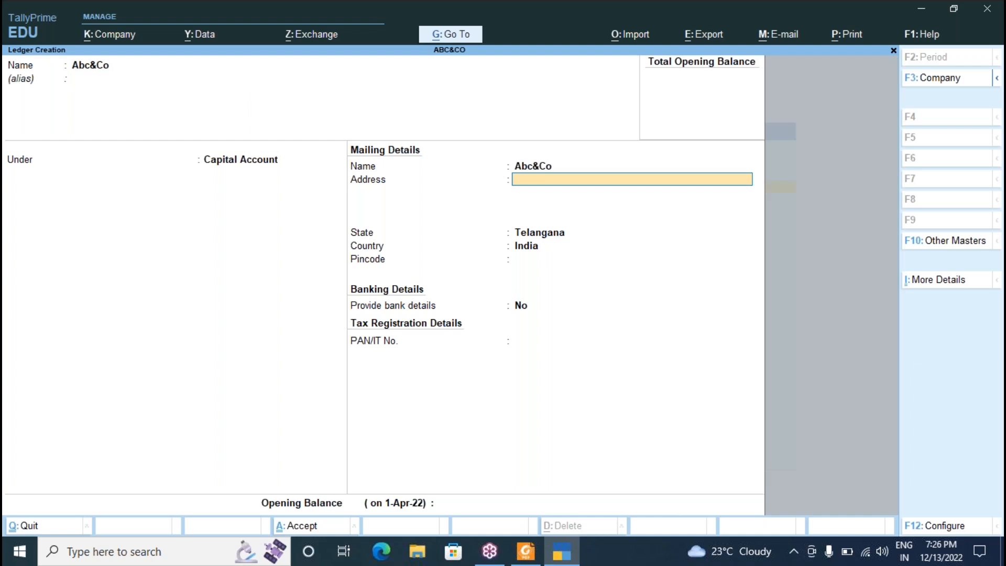
{"action": "key", "text": "Return"}
{"action": "key", "text": "Return"}
{"action": "key", "text": "Return"}
{"action": "key", "text": "Return"}
{"action": "key", "text": "Return"}
{"action": "key", "text": "Return"}
{"action": "key", "text": "Return"}
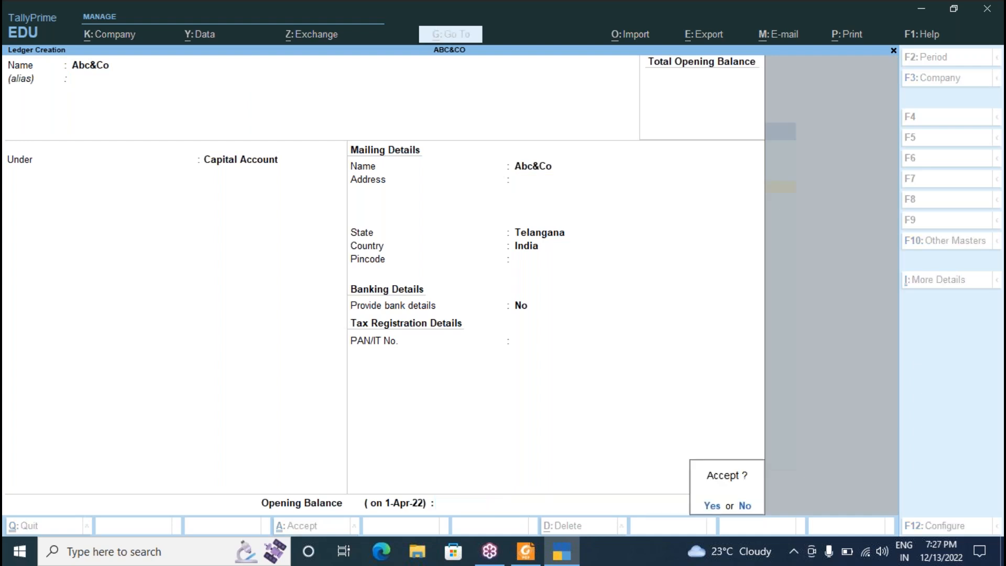
{"action": "key", "text": "Return"}
Create the Computer and Furniture ledgers under Fixed Assets.
{"action": "key", "text": "alt+Tab"}
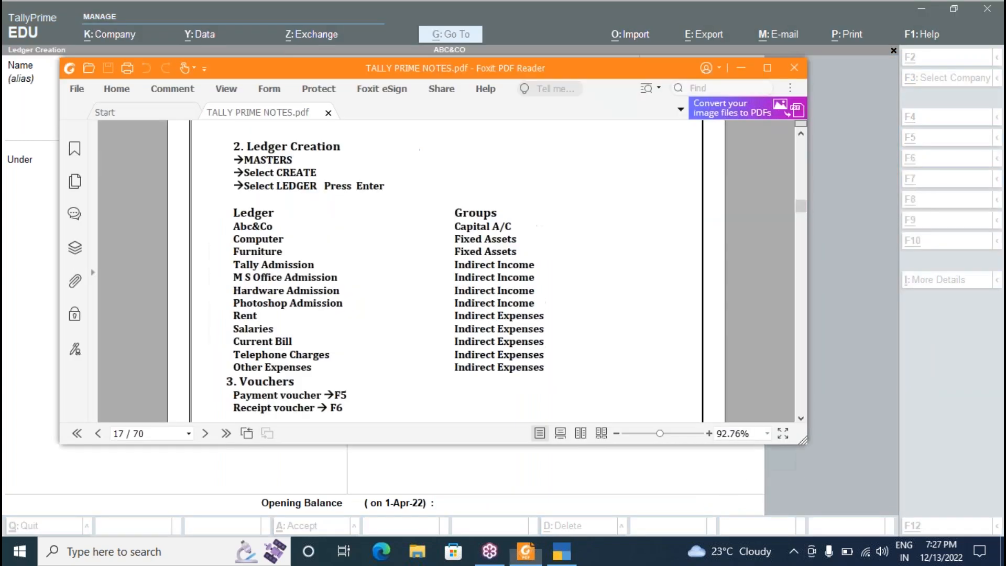
{"action": "key", "text": "alt+Tab"}
{"action": "type", "text": "Computer"}
{"action": "key", "text": "Return"}
{"action": "key", "text": "Return"}
{"action": "type", "text": "f"}
{"action": "key", "text": "Return"}
{"action": "key", "text": "Return"}
{"action": "key", "text": "Return"}
{"action": "key", "text": "Return"}
{"action": "key", "text": "Return"}
{"action": "key", "text": "Return"}
{"action": "key", "text": "Return"}
{"action": "key", "text": "Return"}
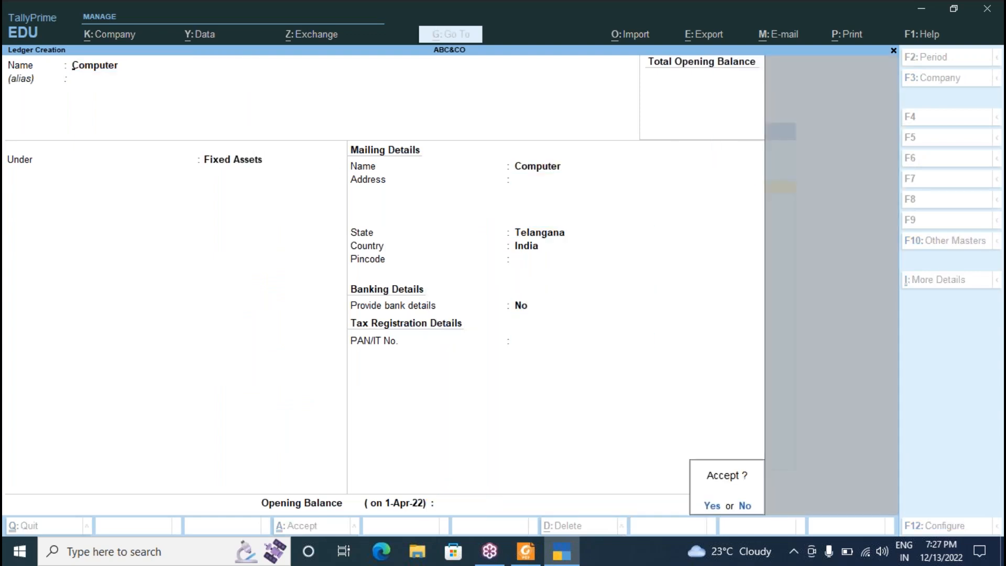
{"action": "key", "text": "alt+Tab"}
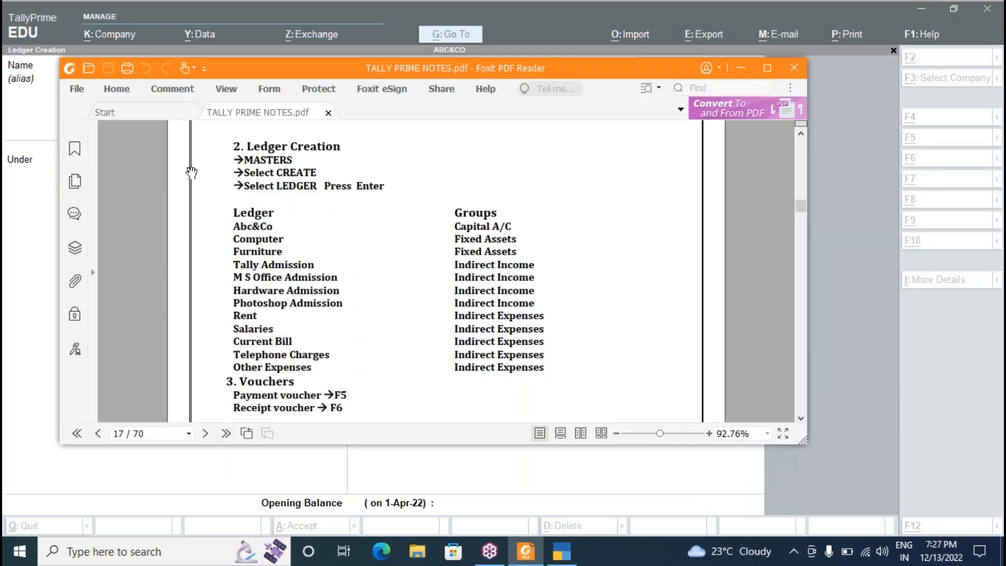
{"action": "type", "text": "Furniture"}
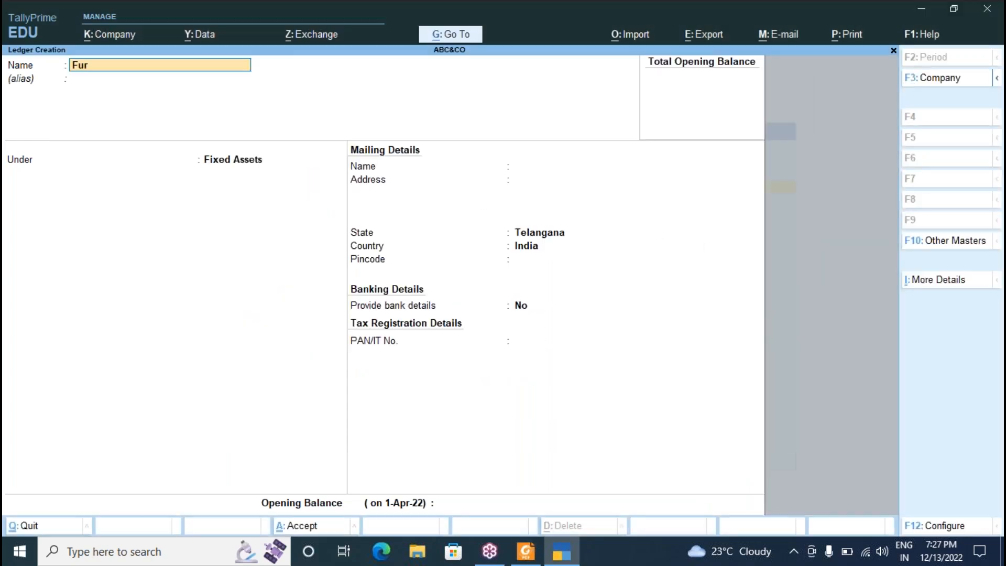
{"action": "key", "text": "Return"}
{"action": "key", "text": "Return"}
{"action": "key", "text": "Return"}
{"action": "key", "text": "Return"}
{"action": "key", "text": "Return"}
{"action": "key", "text": "Return"}
{"action": "key", "text": "Return"}
{"action": "key", "text": "Return"}
{"action": "key", "text": "Return"}
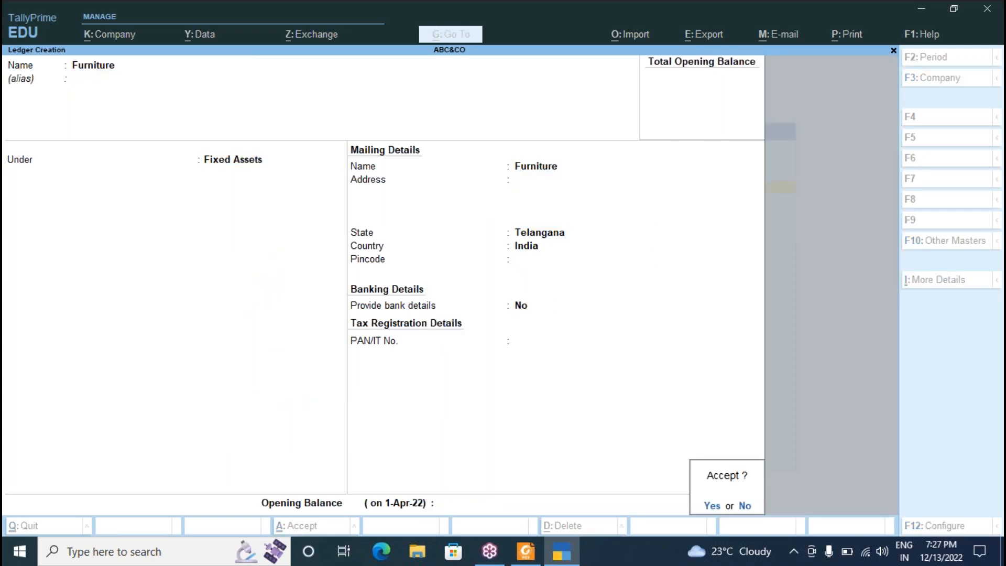
{"action": "key", "text": "Return"}
Enter 'Tally Admission' as the next ledger's name.
{"action": "key", "text": "alt+Tab"}
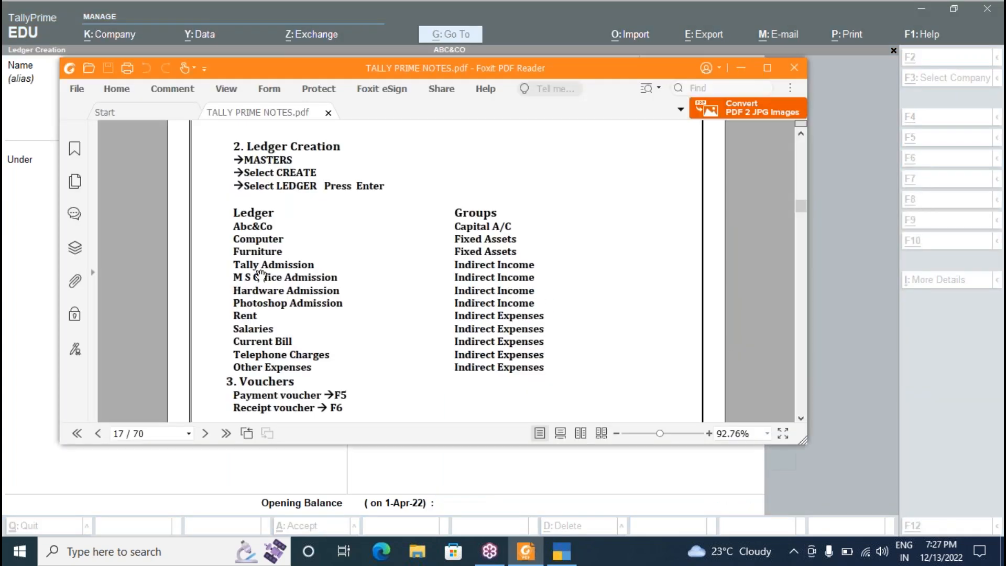
{"action": "key", "text": "alt+Tab"}
{"action": "type", "text": "Yt"}
{"action": "key", "text": "BackSpace"}
{"action": "key", "text": "BackSpace"}
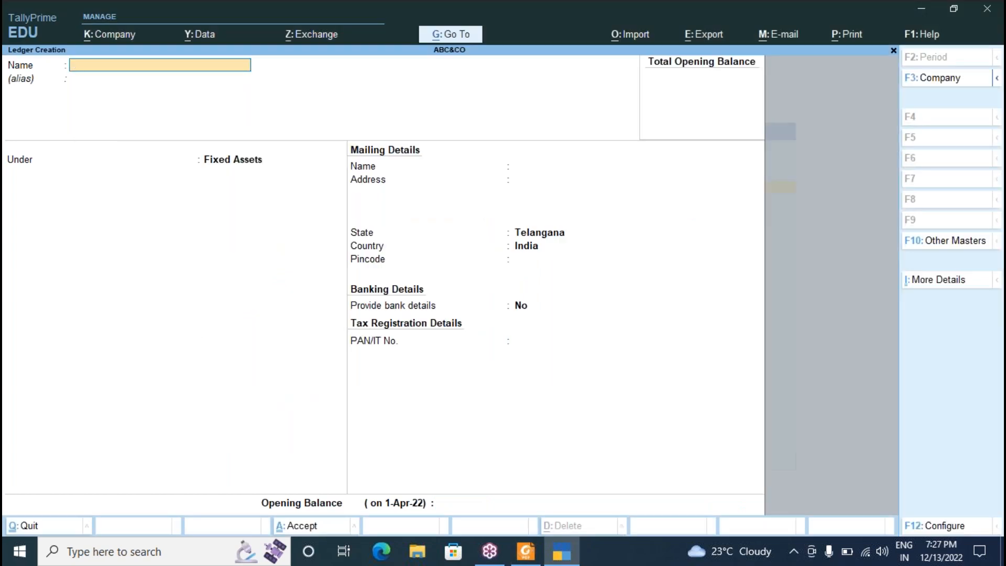
{"action": "type", "text": "Tally Admission"}
Save the Tally Admission ledger under Indirect Incomes.
{"action": "key", "text": "Return"}
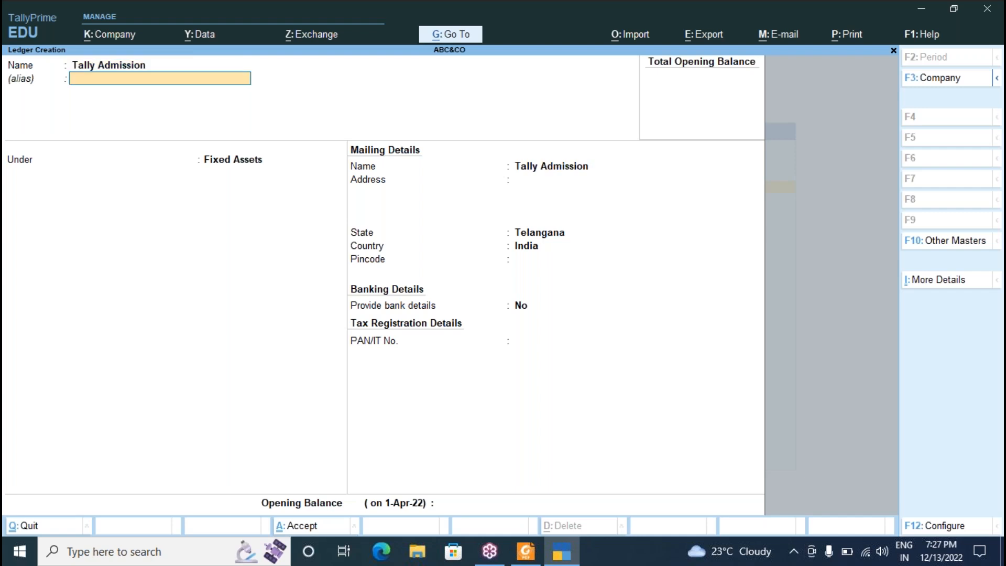
{"action": "key", "text": "Return"}
{"action": "type", "text": "i"}
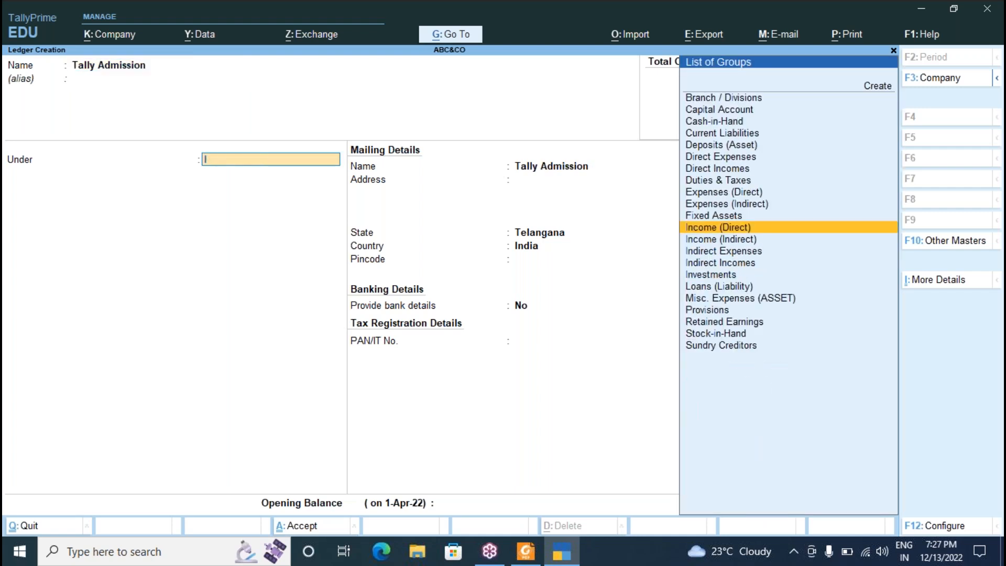
{"action": "key", "text": "Down"}
{"action": "key", "text": "Down"}
{"action": "key", "text": "Down"}
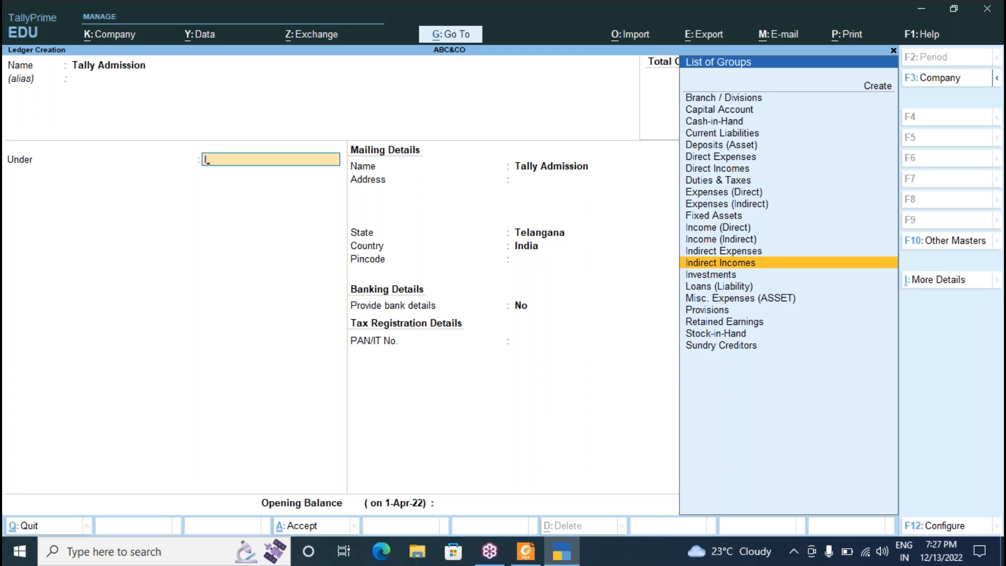
{"action": "key", "text": "Return"}
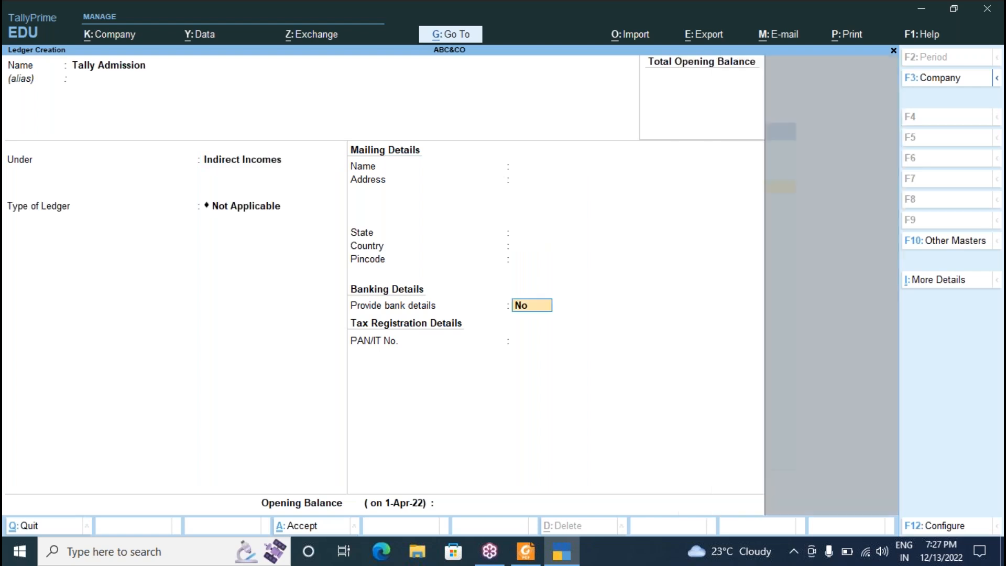
{"action": "key", "text": "Return"}
{"action": "key", "text": "Return"}
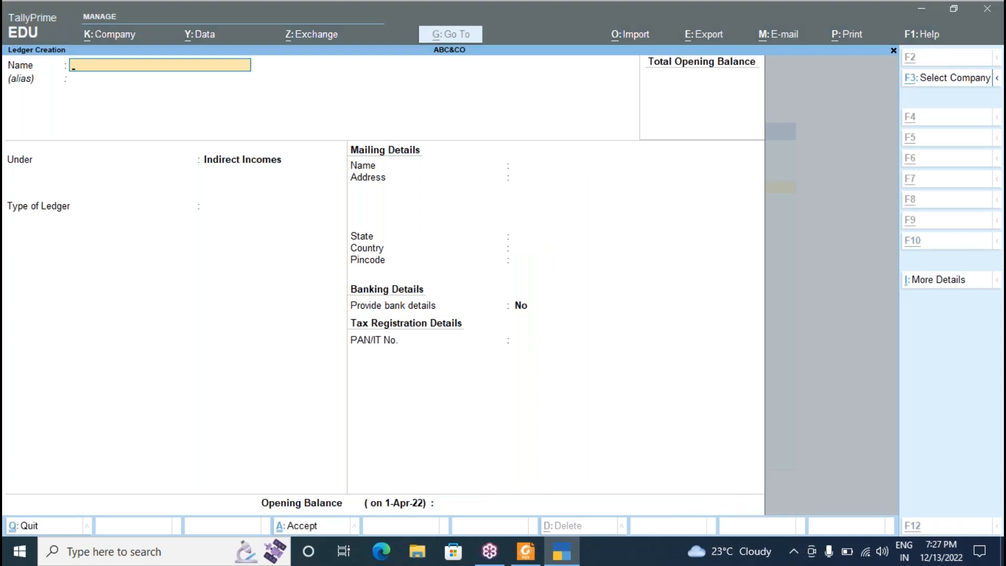
Create the Msoffice Admission ledger and bring up the ledger list in the notes.
{"action": "key", "text": "alt+Tab"}
{"action": "key", "text": "alt+Tab"}
{"action": "type", "text": "Msoffice Admission"}
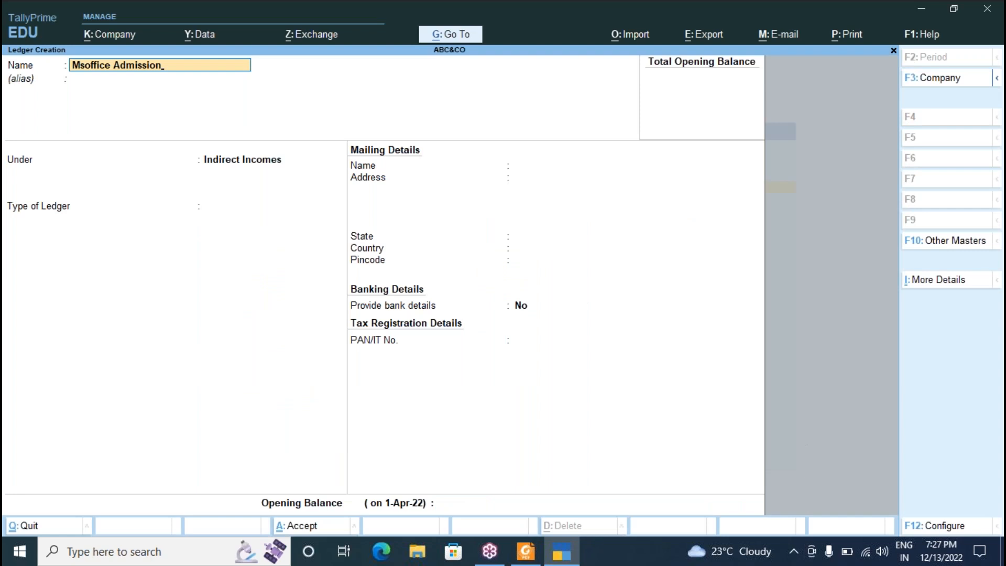
{"action": "key", "text": "Return"}
{"action": "key", "text": "Return"}
{"action": "key", "text": "Return"}
{"action": "key", "text": "Return"}
{"action": "key", "text": "Return"}
{"action": "key", "text": "Return"}
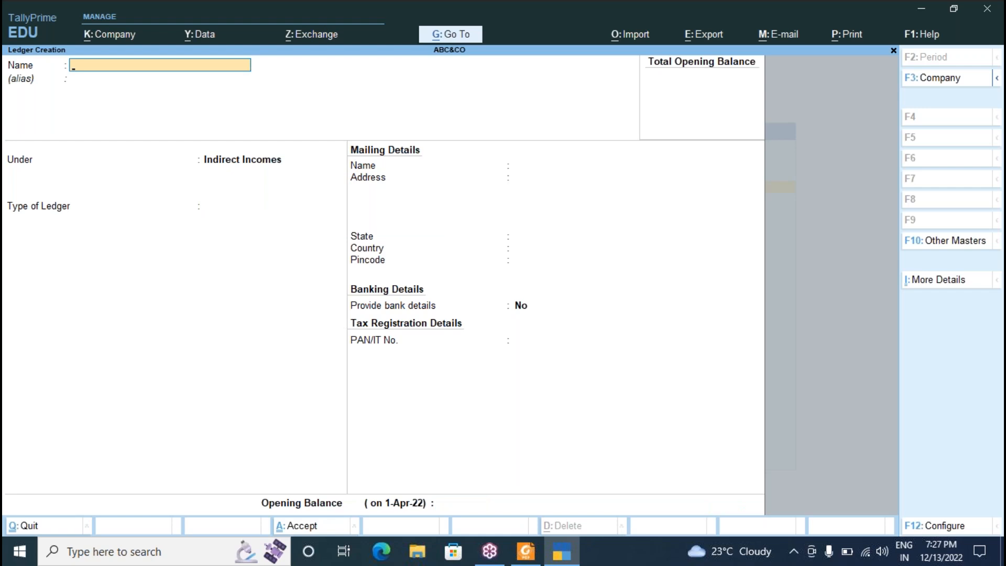
{"action": "key", "text": "alt+Tab"}
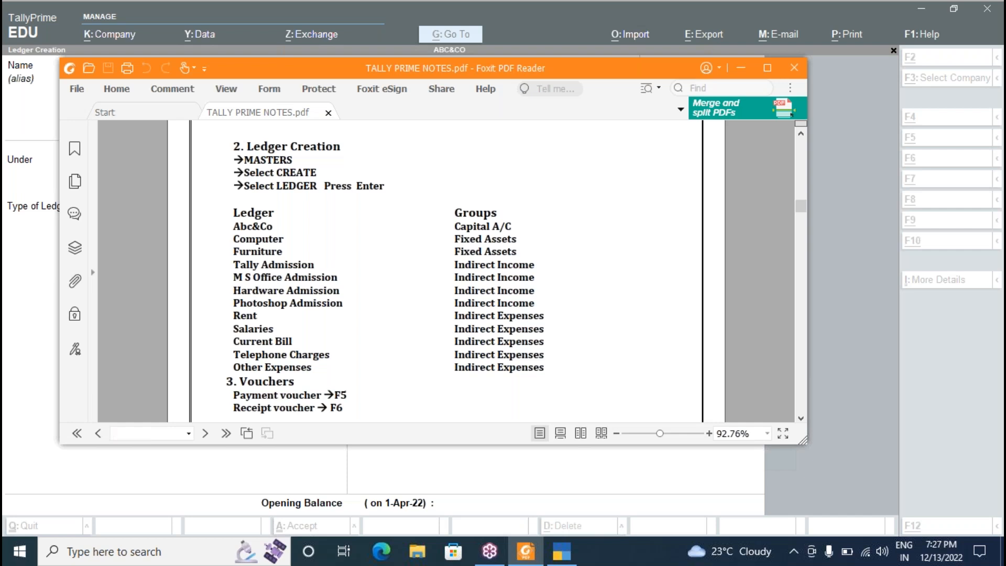
Retype Msoffice Admission and dismiss the name-already-exists error.
{"action": "key", "text": "alt+Tab"}
{"action": "key", "text": "alt+Tab"}
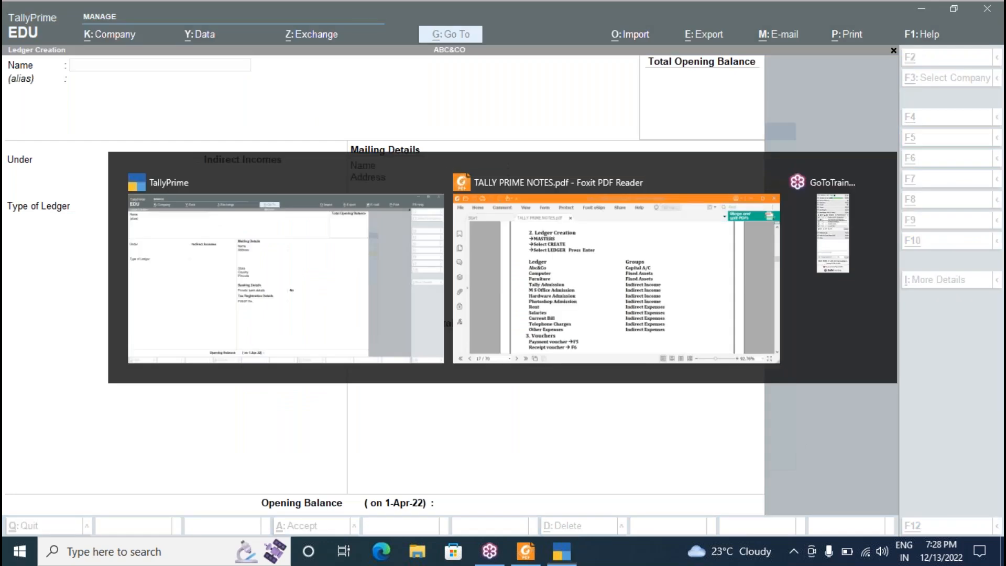
{"action": "key", "text": "alt+Tab"}
{"action": "type", "text": "Msoffice"}
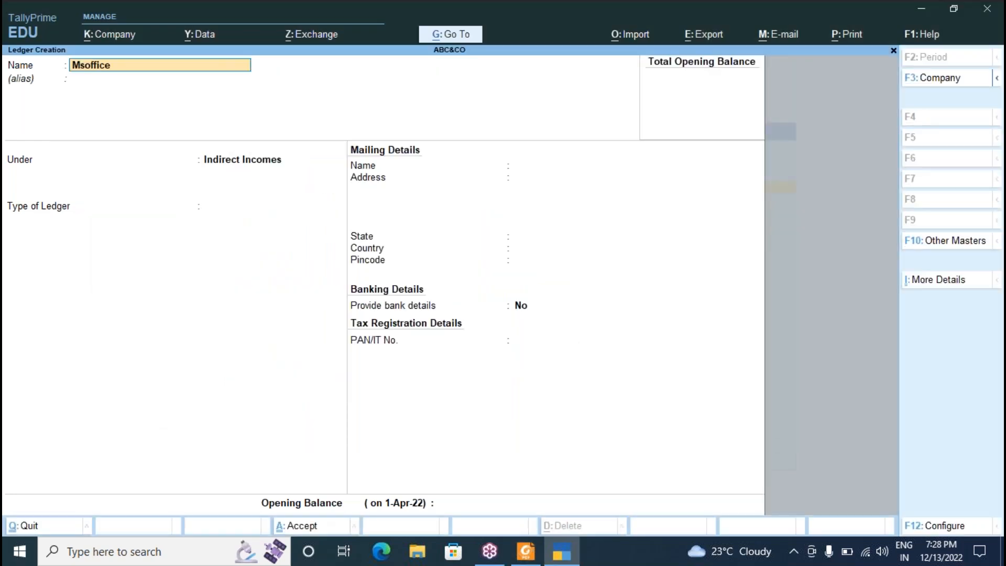
{"action": "type", "text": " Admission"}
{"action": "key", "text": "Return"}
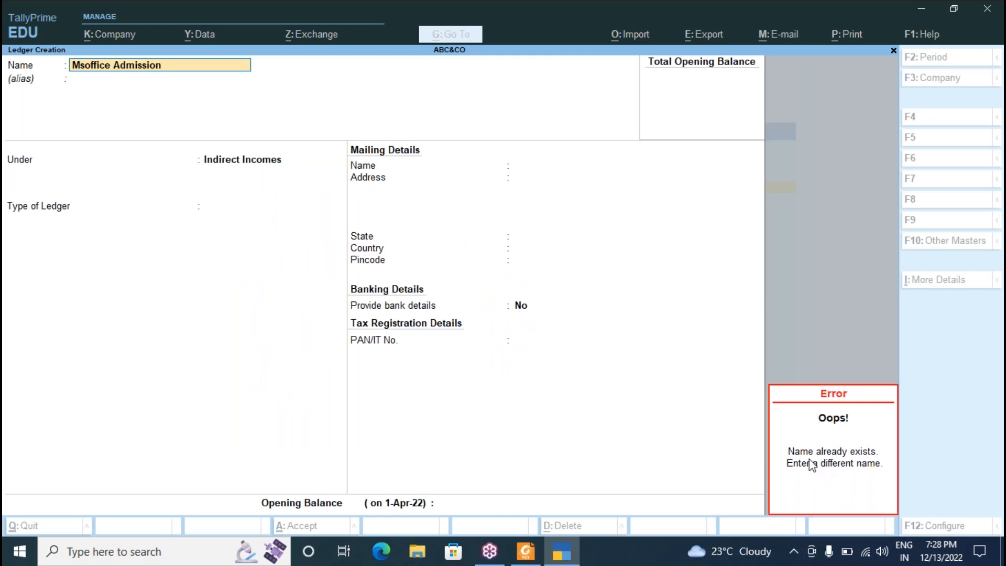
{"action": "key", "text": "Escape"}
{"action": "key", "text": "Escape"}
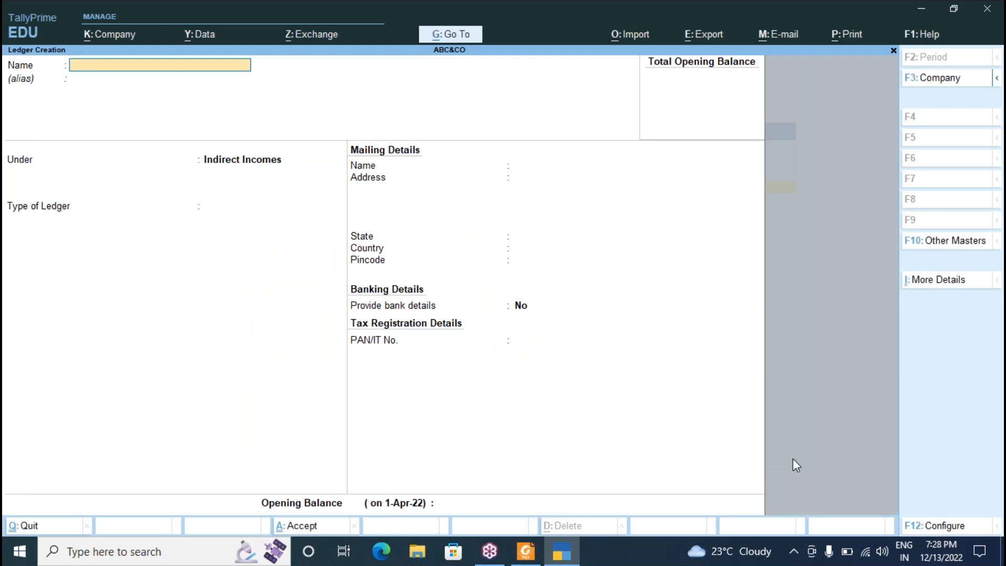
Save the Hardware Admission and Photoshop Admission ledgers under Indirect Incomes.
{"action": "key", "text": "alt+Tab"}
{"action": "key", "text": "alt+Tab"}
{"action": "type", "text": "Hardware Admission"}
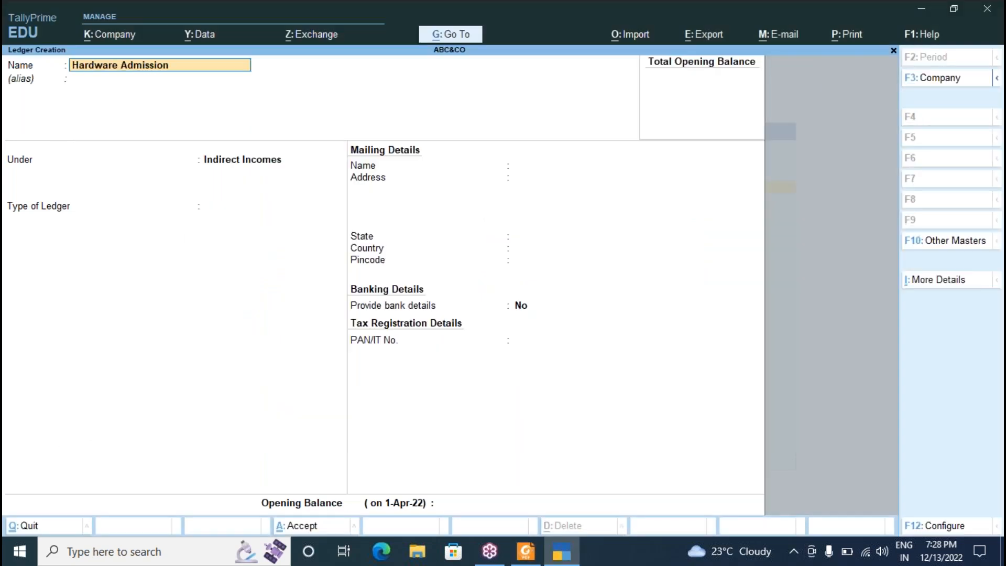
{"action": "key", "text": "Return"}
{"action": "key", "text": "Return"}
{"action": "key", "text": "Return"}
{"action": "key", "text": "Return"}
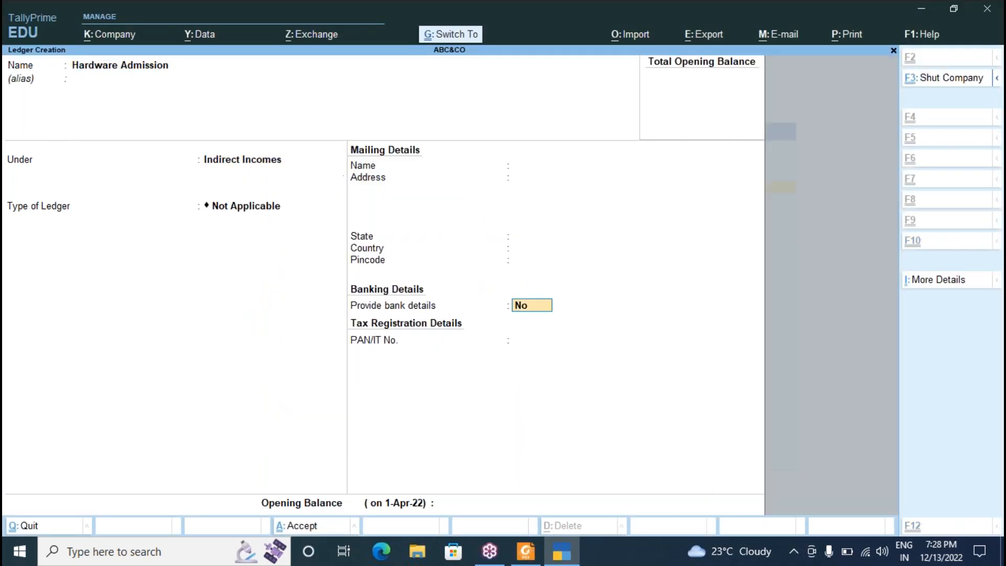
{"action": "key", "text": "ctrl+a"}
{"action": "key", "text": "alt+Tab"}
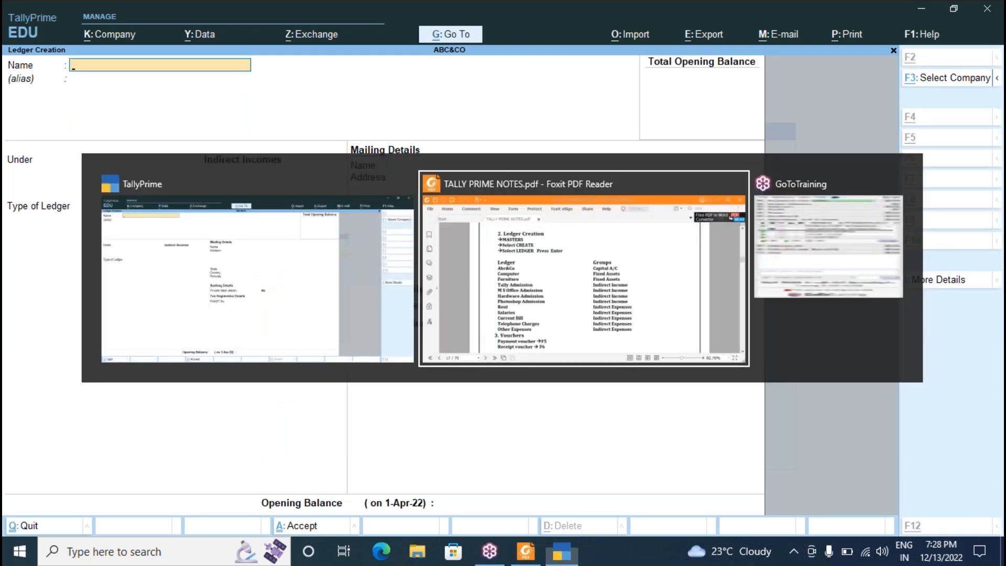
{"action": "key", "text": "alt+Tab"}
{"action": "type", "text": "Photoshop"}
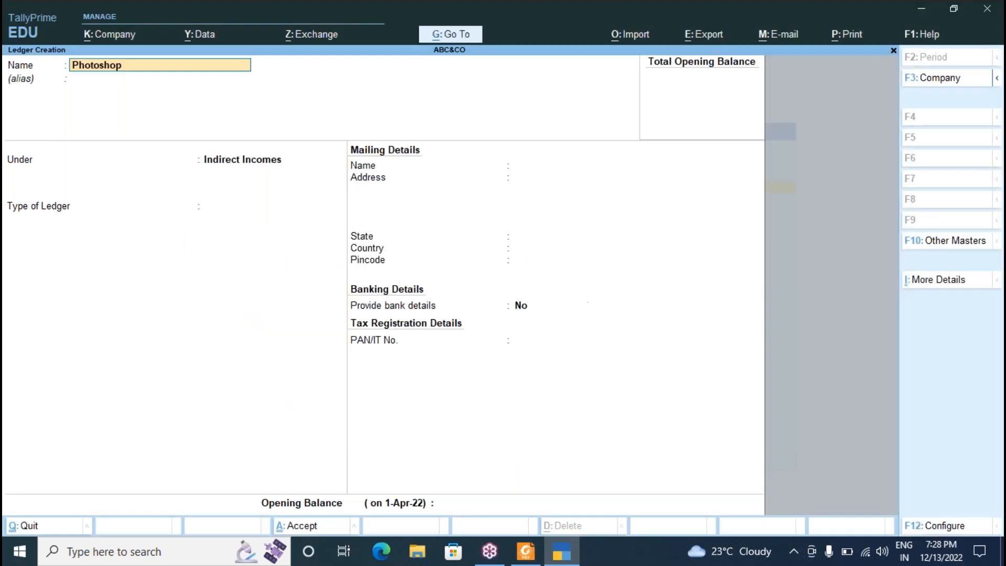
{"action": "type", "text": " Admission"}
{"action": "key", "text": "Return"}
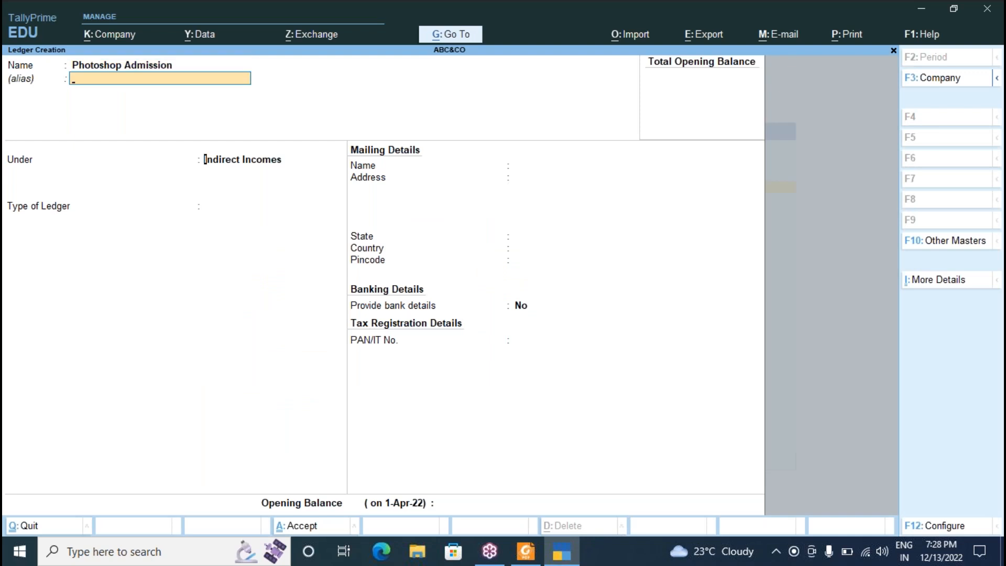
{"action": "key", "text": "Return"}
{"action": "key", "text": "Return"}
{"action": "key", "text": "ctrl+a"}
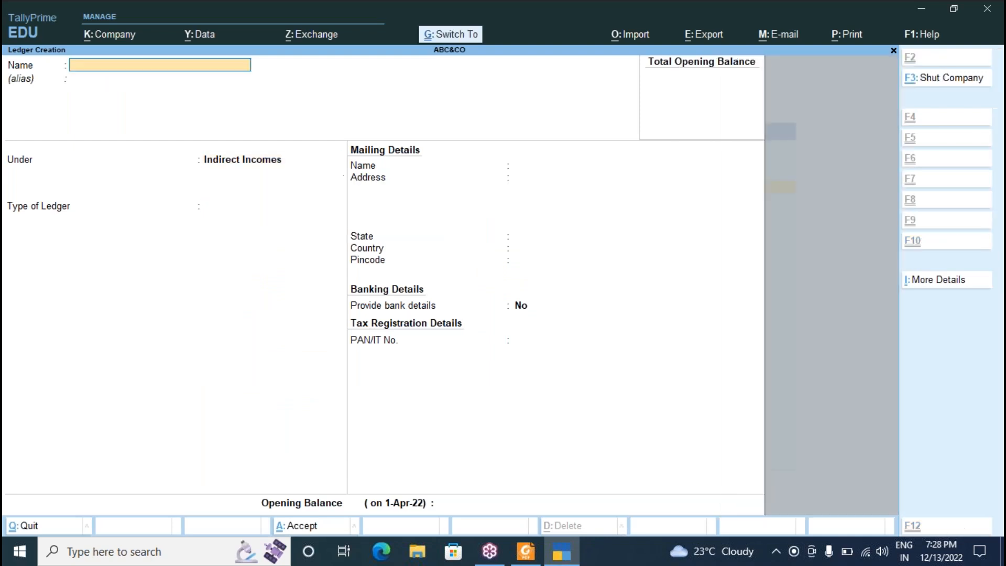
Begin a new ledger named Rent.
{"action": "key", "text": "alt+Tab"}
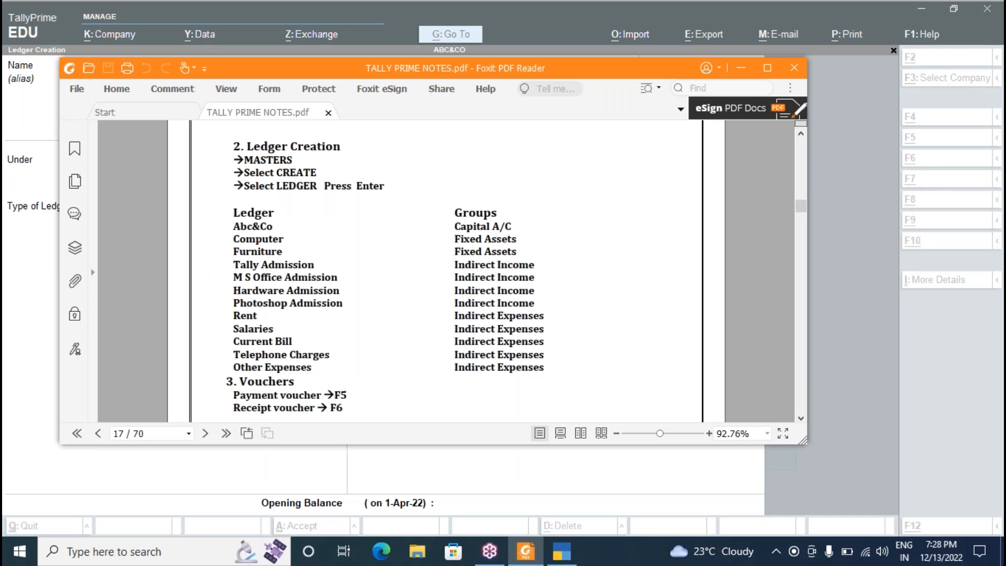
{"action": "key", "text": "alt+Tab"}
{"action": "type", "text": "Rent"}
{"action": "key", "text": "Return"}
Place the Rent ledger under Indirect Expenses, then save the Rent and Salaries ledgers.
{"action": "key", "text": "Up"}
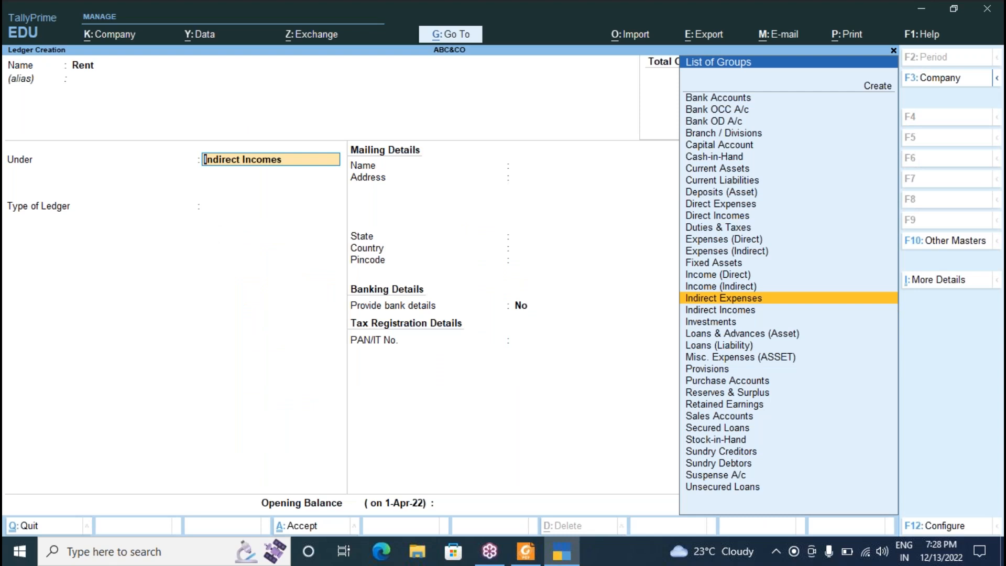
{"action": "key", "text": "Return"}
{"action": "key", "text": "Return"}
{"action": "key", "text": "Return"}
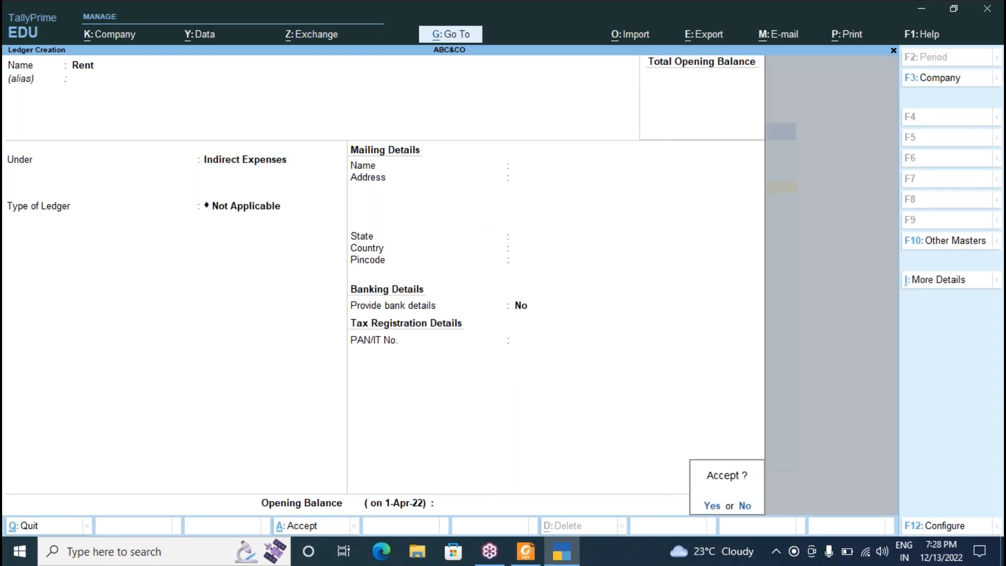
{"action": "key", "text": "Return"}
{"action": "key", "text": "alt"}
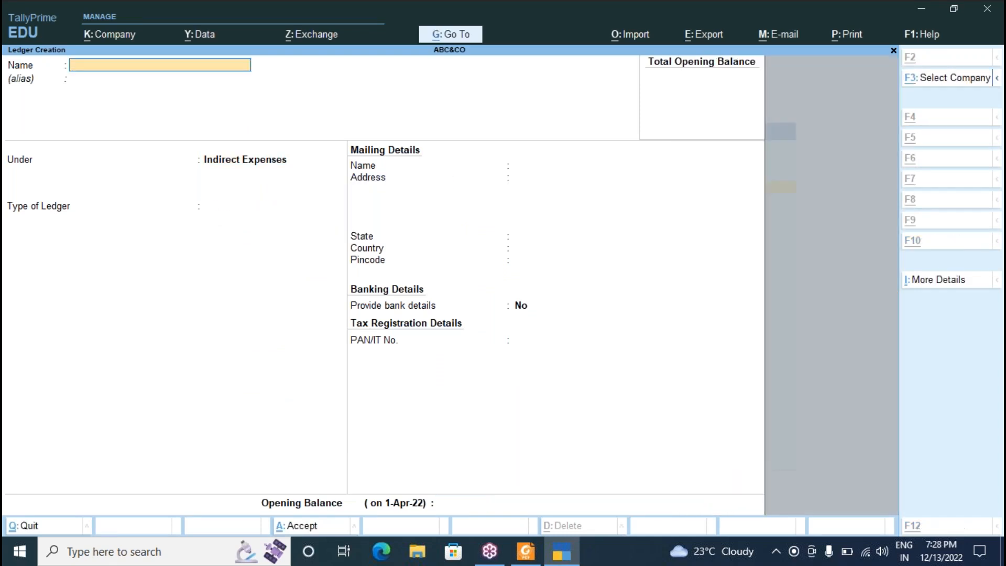
{"action": "key", "text": "alt+Tab"}
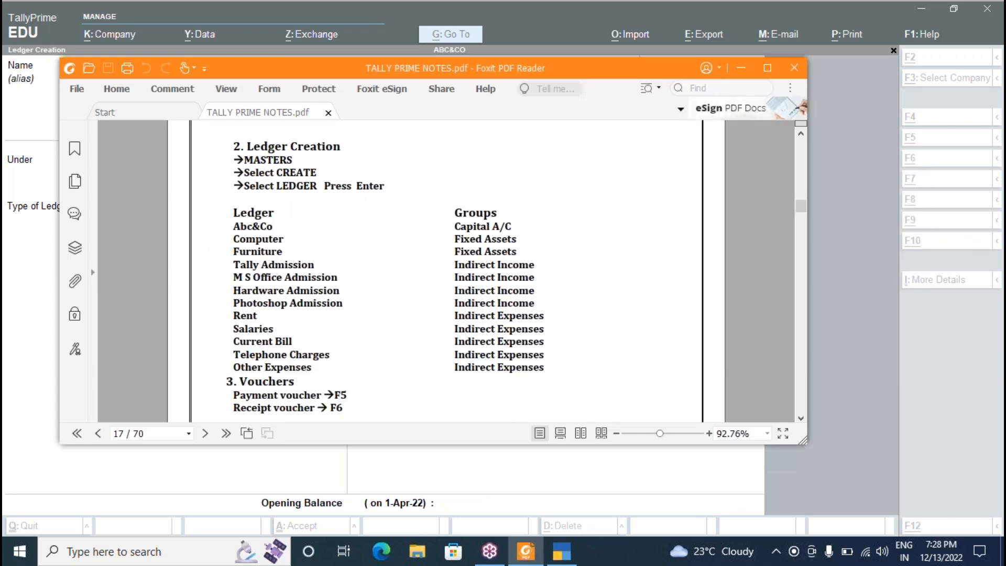
{"action": "key", "text": "alt+Tab"}
{"action": "key", "text": "Return"}
{"action": "key", "text": "Return"}
{"action": "key", "text": "Return"}
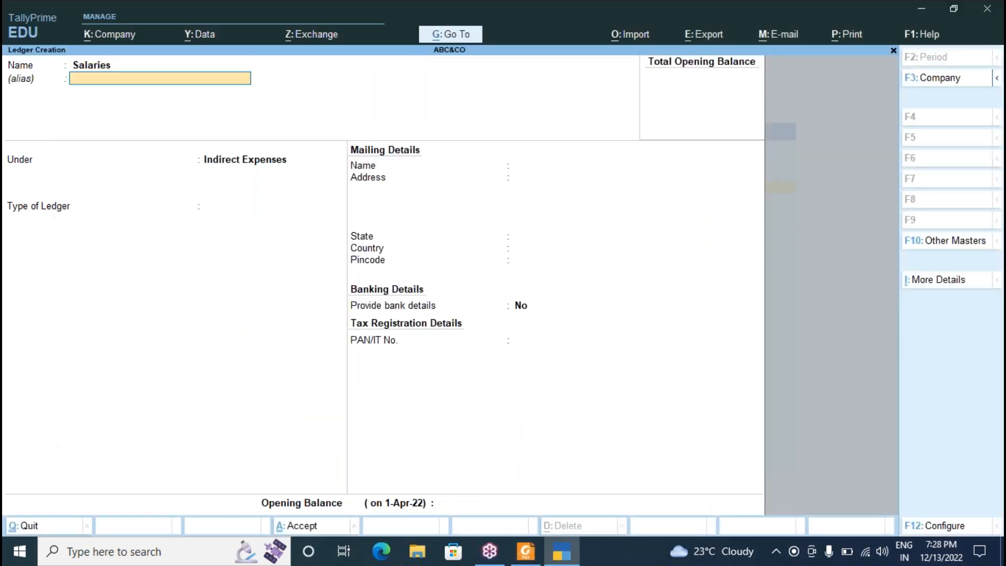
{"action": "key", "text": "Return"}
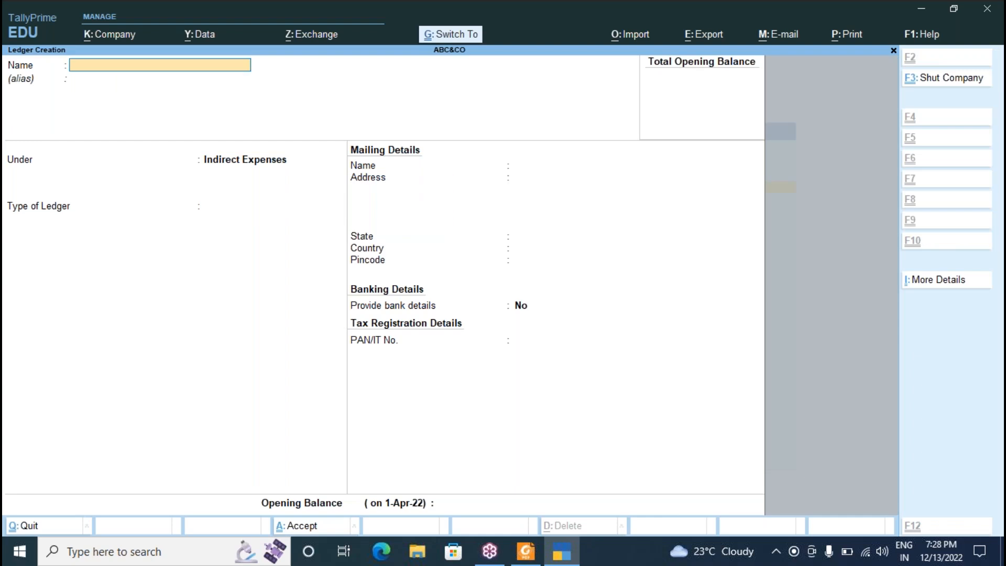
Create the Current Bill and Telephone Charges ledgers under Indirect Expenses.
{"action": "key", "text": "alt+Tab"}
{"action": "key", "text": "alt+Tab"}
{"action": "type", "text": "Current Bil"}
{"action": "key", "text": "Return"}
{"action": "key", "text": "Return"}
{"action": "key", "text": "Return"}
{"action": "key", "text": "Return"}
{"action": "key", "text": "Return"}
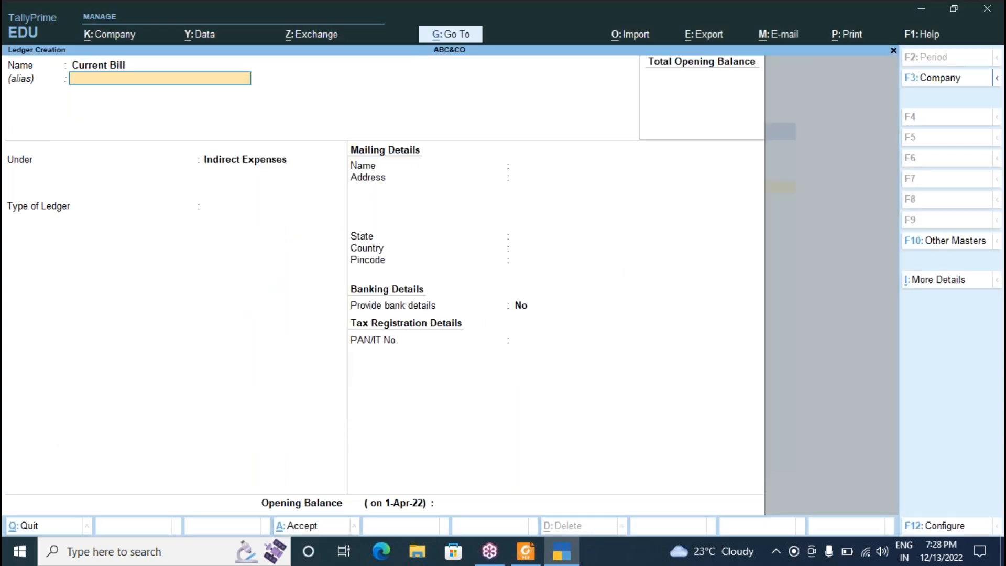
{"action": "key", "text": "Return"}
{"action": "key", "text": "alt+Tab"}
{"action": "key", "text": "alt+Tab"}
{"action": "type", "text": "Telephone Charges"}
{"action": "key", "text": "Return"}
{"action": "key", "text": "Return"}
{"action": "key", "text": "Return"}
{"action": "key", "text": "Return"}
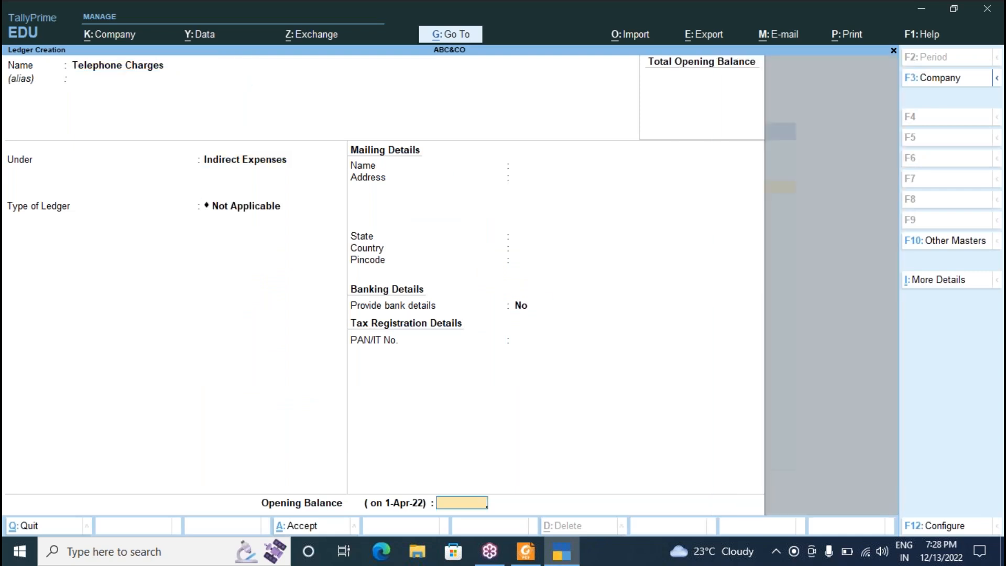
{"action": "key", "text": "Return"}
{"action": "key", "text": "Return"}
{"action": "key", "text": "alt+Tab"}
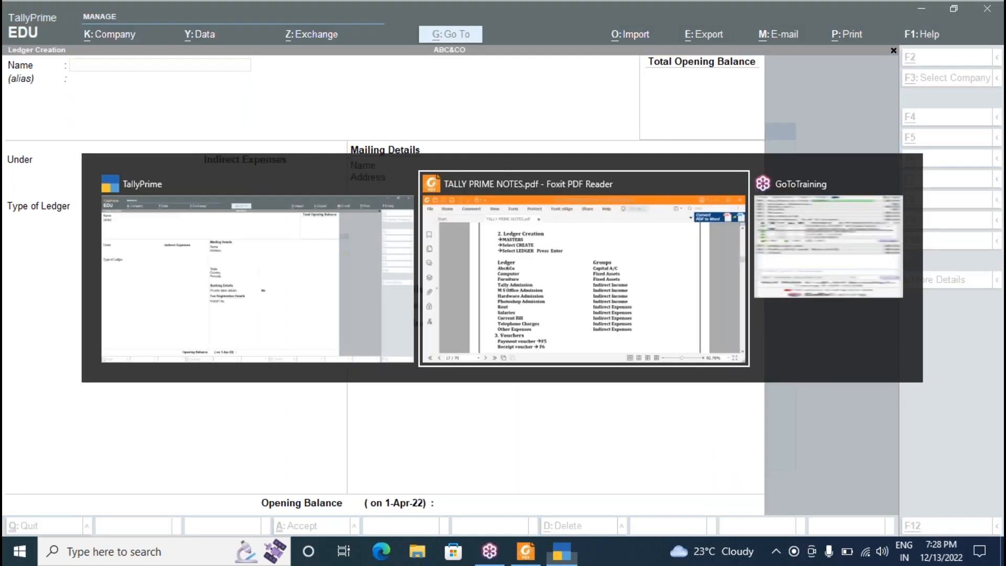
Enter the Other Expenses ledger with Indirect Expenses as its group.
{"action": "key", "text": "alt+Tab"}
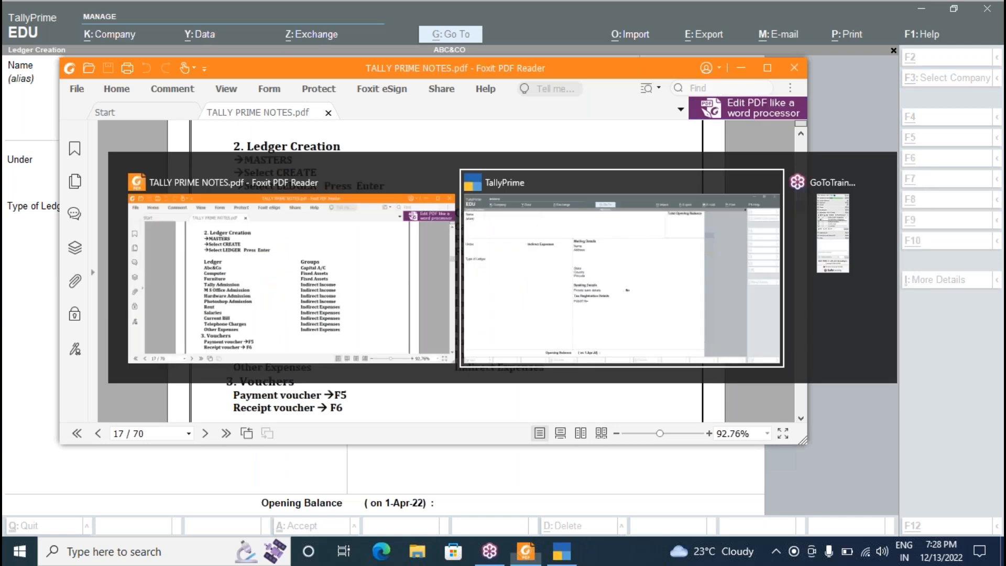
{"action": "type", "text": "Other Expenses"}
{"action": "key", "text": "Return"}
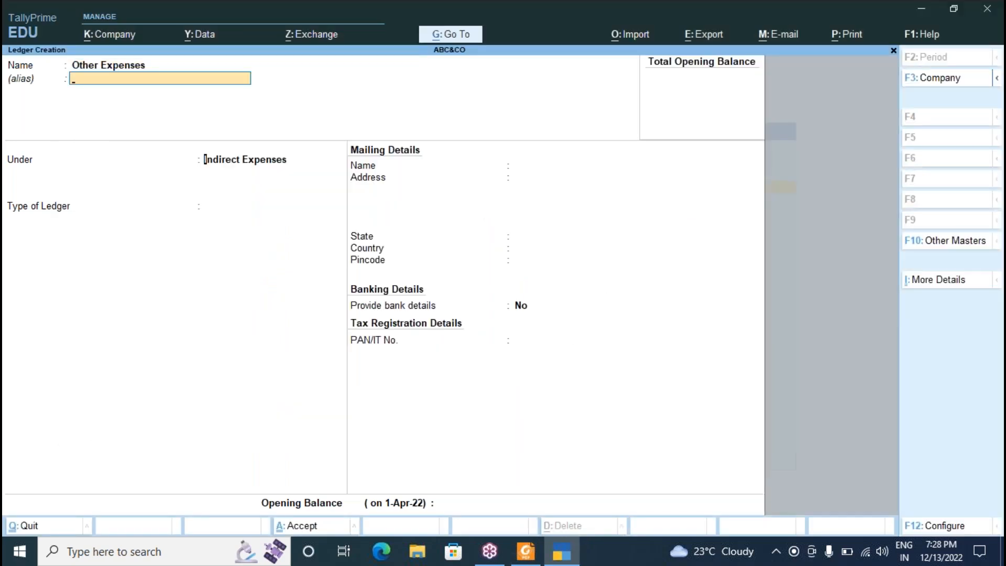
{"action": "key", "text": "Return"}
{"action": "key", "text": "Return"}
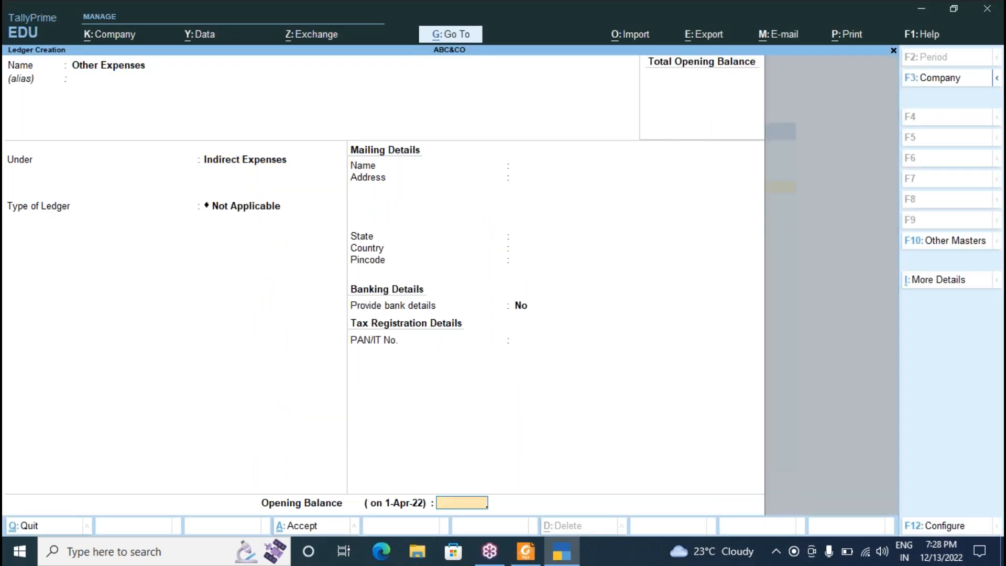
{"action": "key", "text": "Return"}
{"action": "key", "text": "Return"}
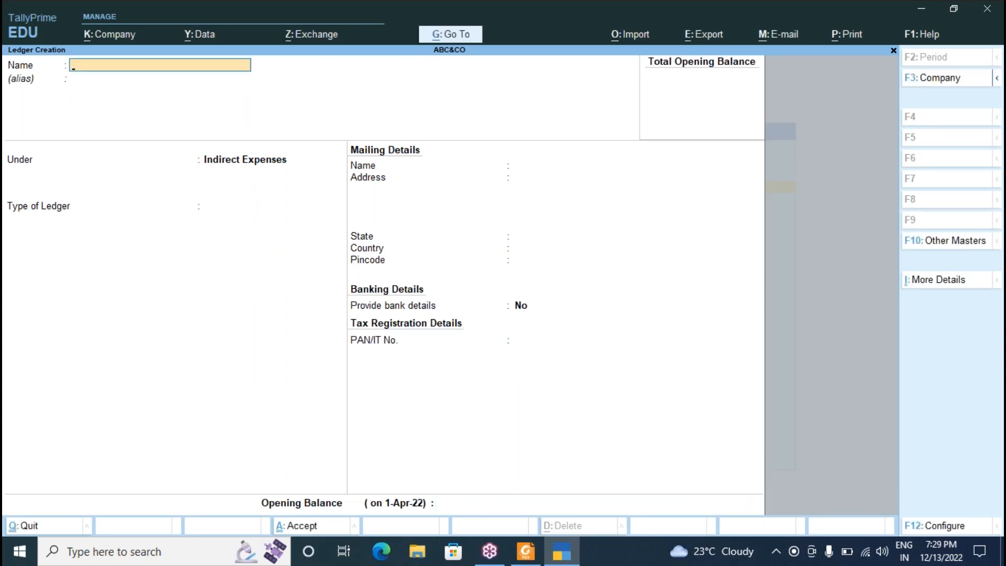
Quit Ledger Creation and return to ABC&CO's Gateway of Tally.
{"action": "key", "text": "Escape"}
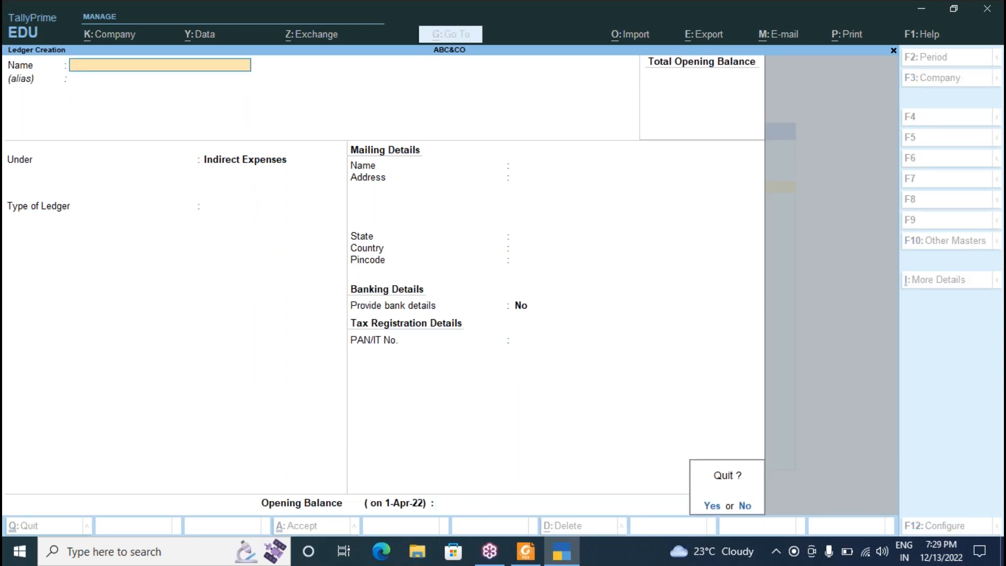
{"action": "key", "text": "y"}
{"action": "key", "text": "Escape"}
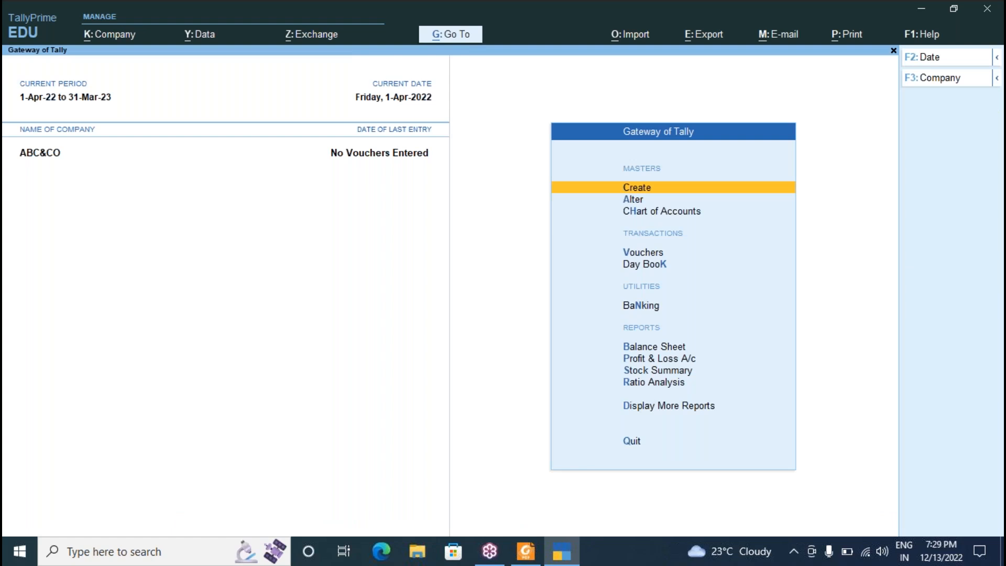
Reopen and quit ledger creation once more, then open voucher entry with V.
{"action": "key", "text": "Return"}
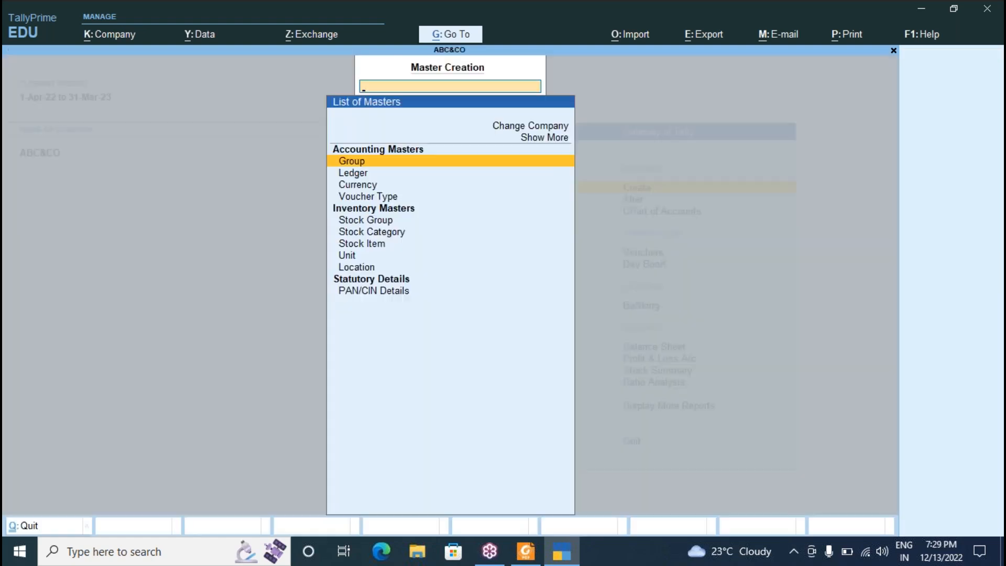
{"action": "key", "text": "Return"}
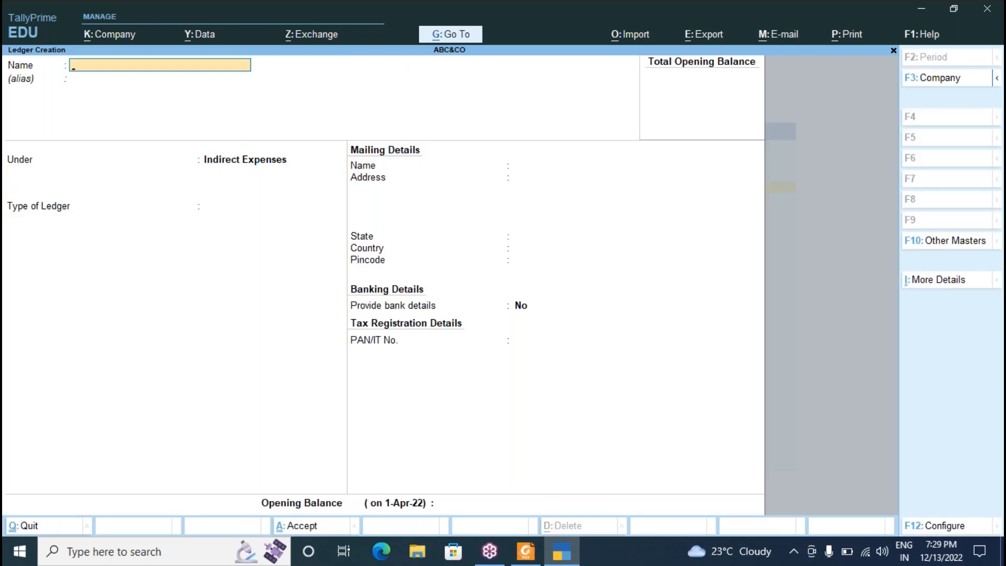
{"action": "key", "text": "Escape"}
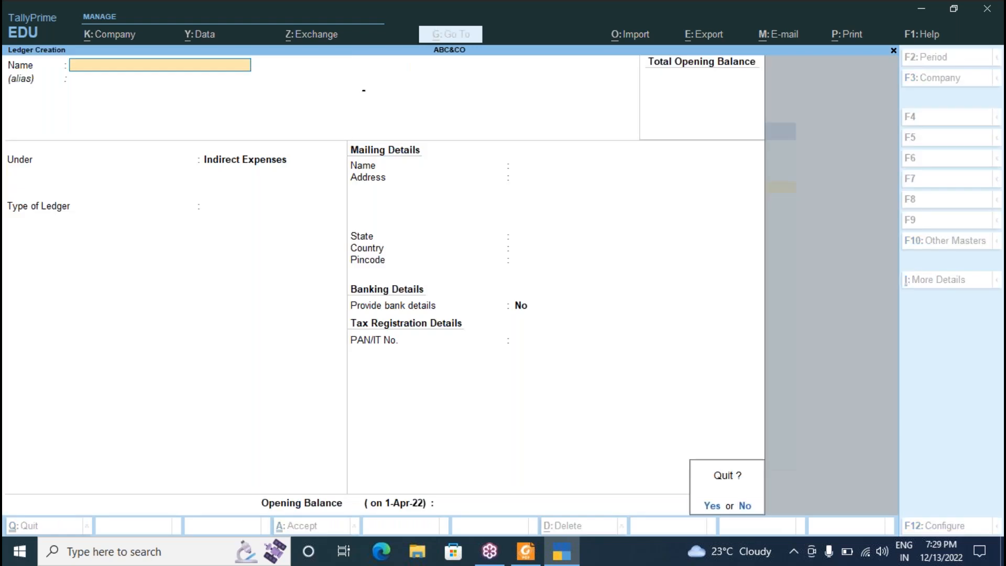
{"action": "key", "text": "y"}
{"action": "key", "text": "Escape"}
{"action": "key", "text": "Escape"}
{"action": "key", "text": "Escape"}
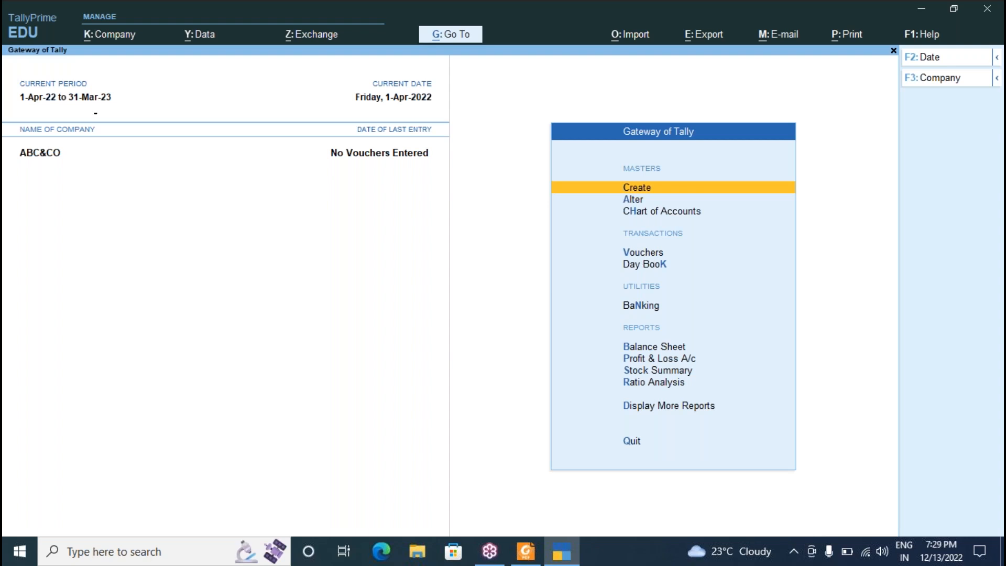
{"action": "key", "text": "v"}
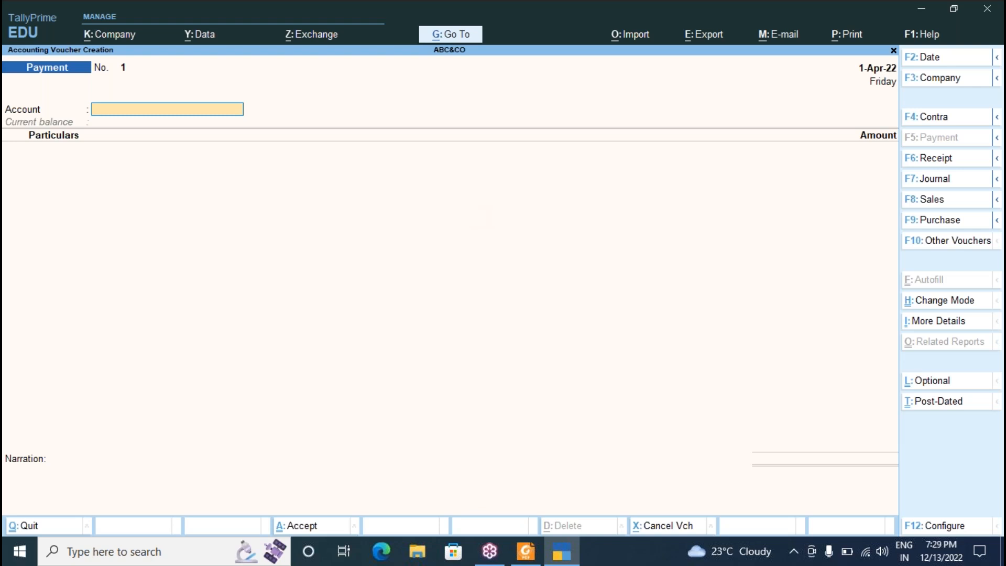
Switch the voucher to Receipt with F6 and review the P-1 list in the PDF notes.
{"action": "key", "text": "F6"}
{"action": "key", "text": "F5"}
{"action": "key", "text": "F6"}
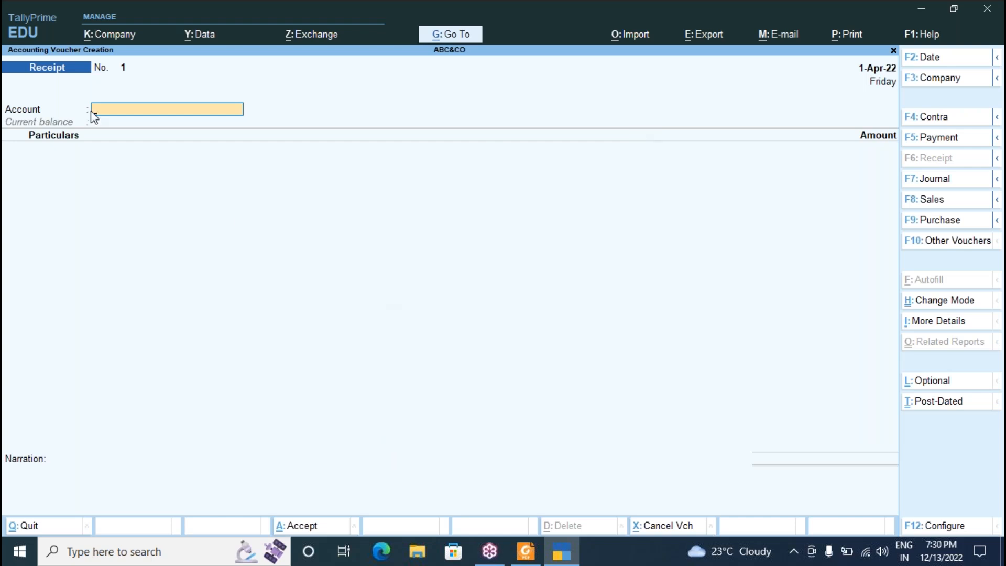
{"action": "left_click", "coordinate": [526, 551]}
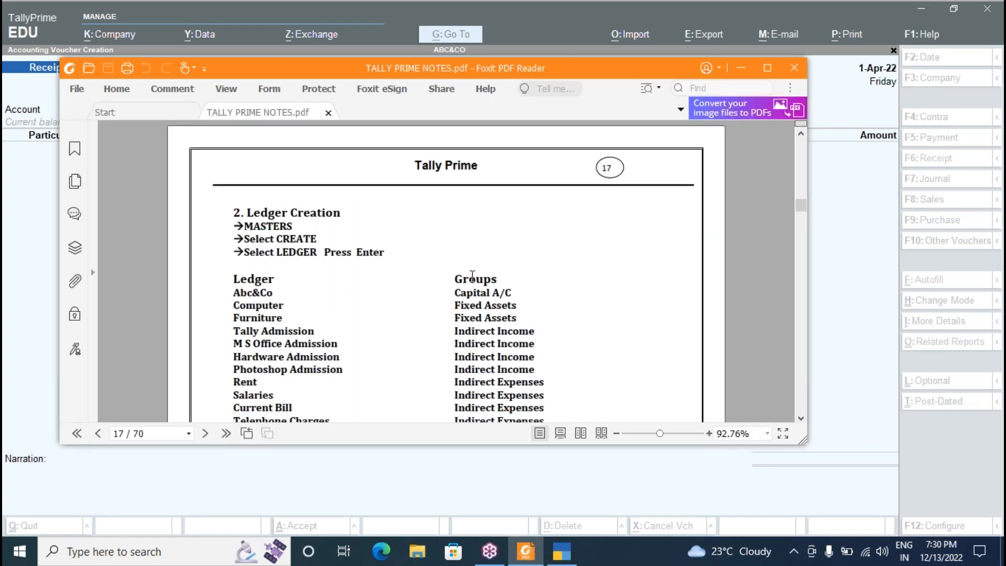
{"action": "scroll", "coordinate": [421, 195], "scroll_direction": "up", "scroll_amount": 5}
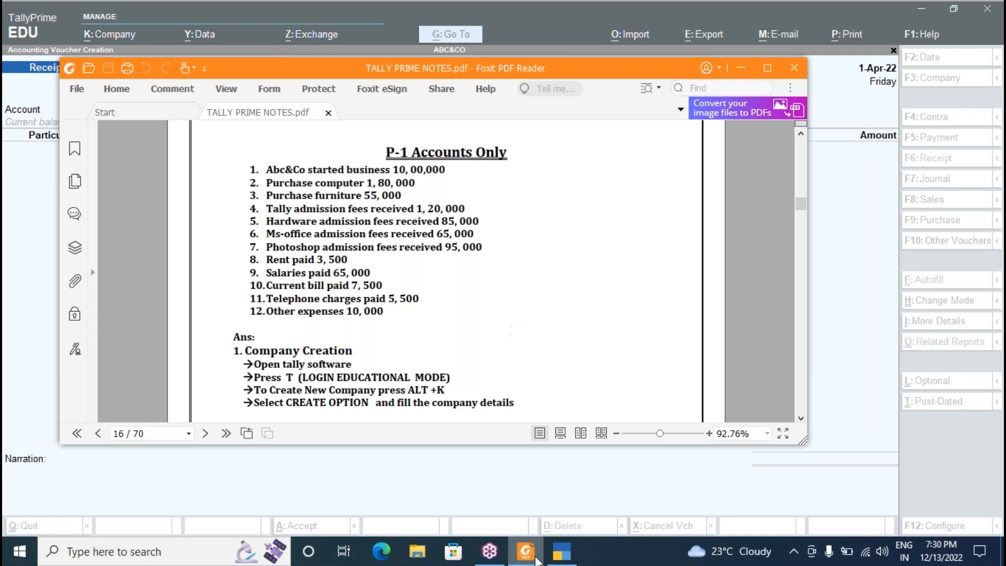
{"action": "left_click", "coordinate": [554, 559]}
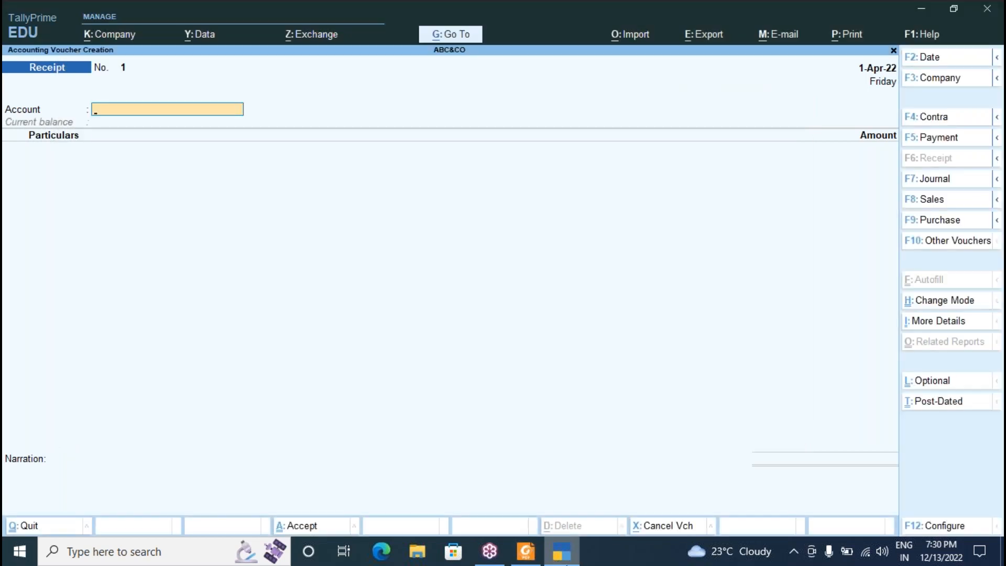
Enter Cash as account, Abc&Co with 10,00,000, and save Receipt No. 1.
{"action": "key", "text": "Return"}
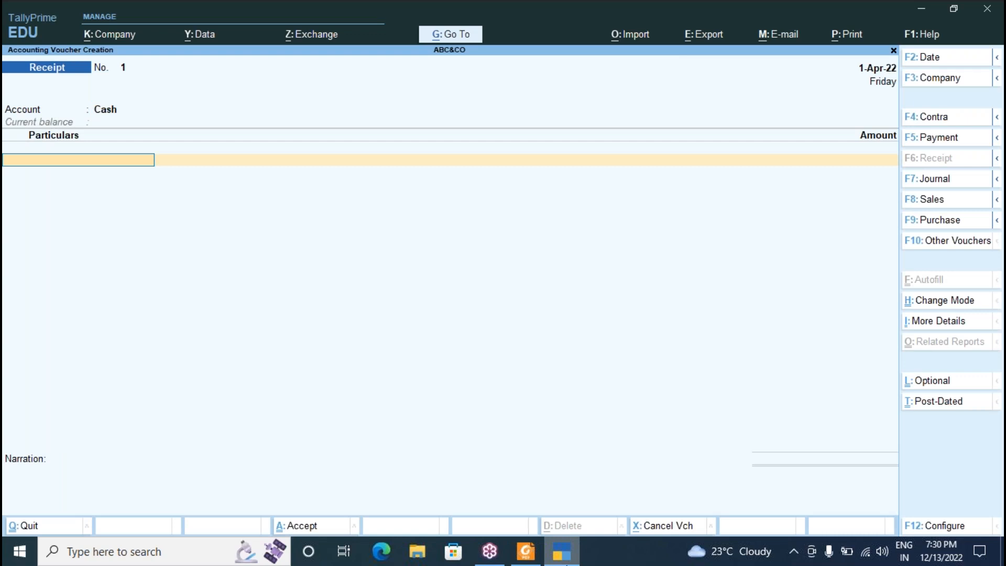
{"action": "type", "text": "a"}
{"action": "key", "text": "Return"}
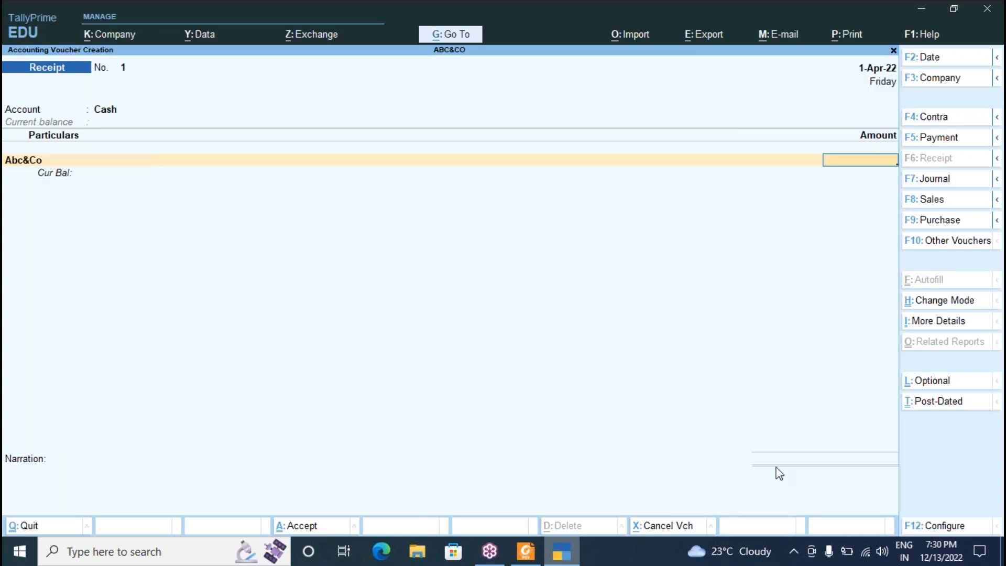
{"action": "left_click", "coordinate": [793, 49]}
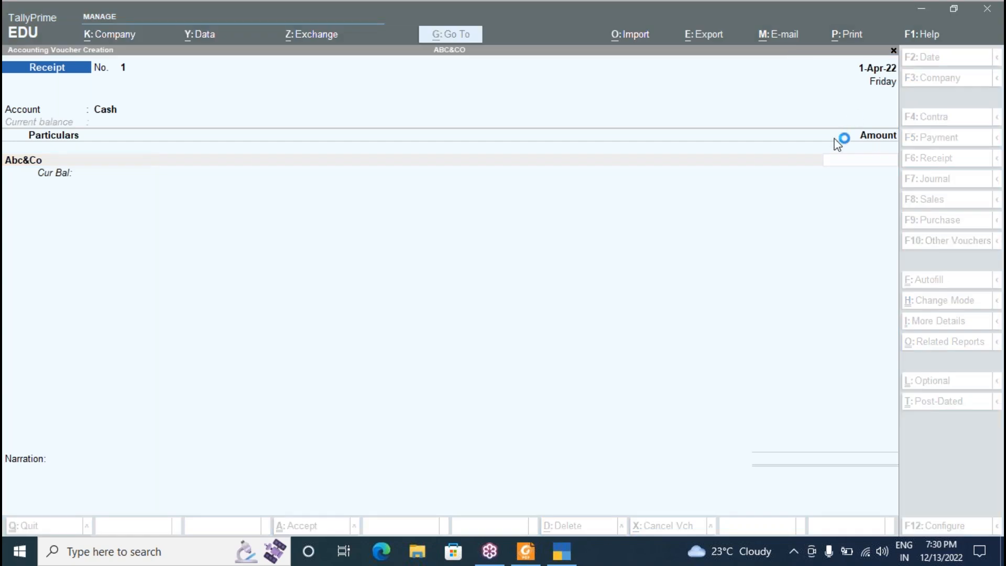
{"action": "left_click", "coordinate": [849, 160]}
{"action": "type", "text": "1000000"}
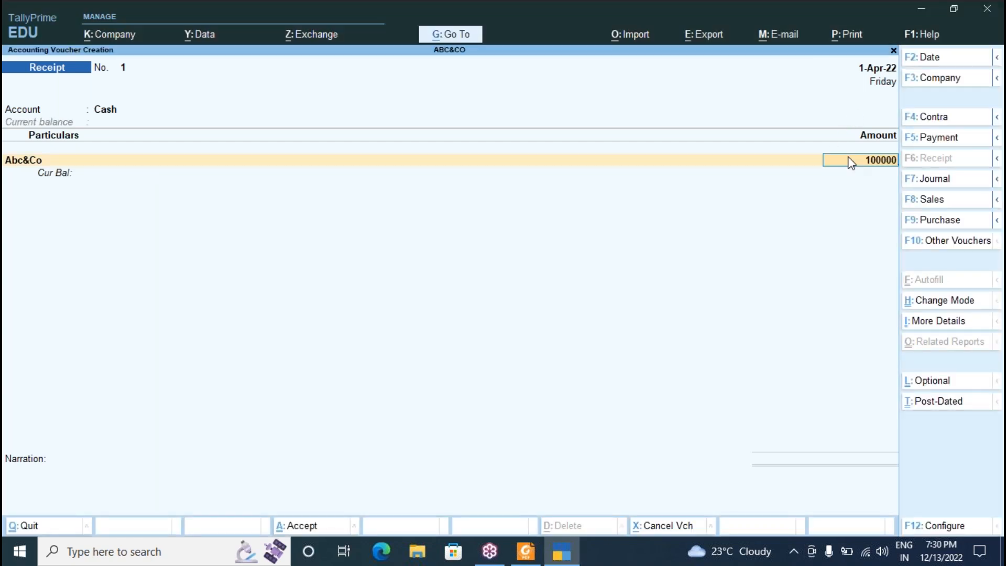
{"action": "key", "text": "Return"}
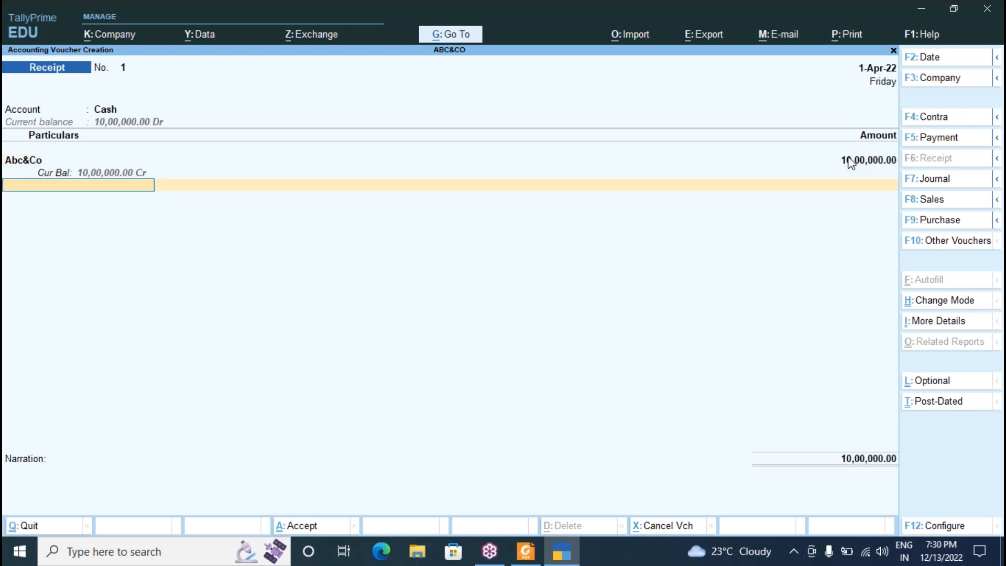
{"action": "key", "text": "ctrl"}
{"action": "key", "text": "ctrl+a"}
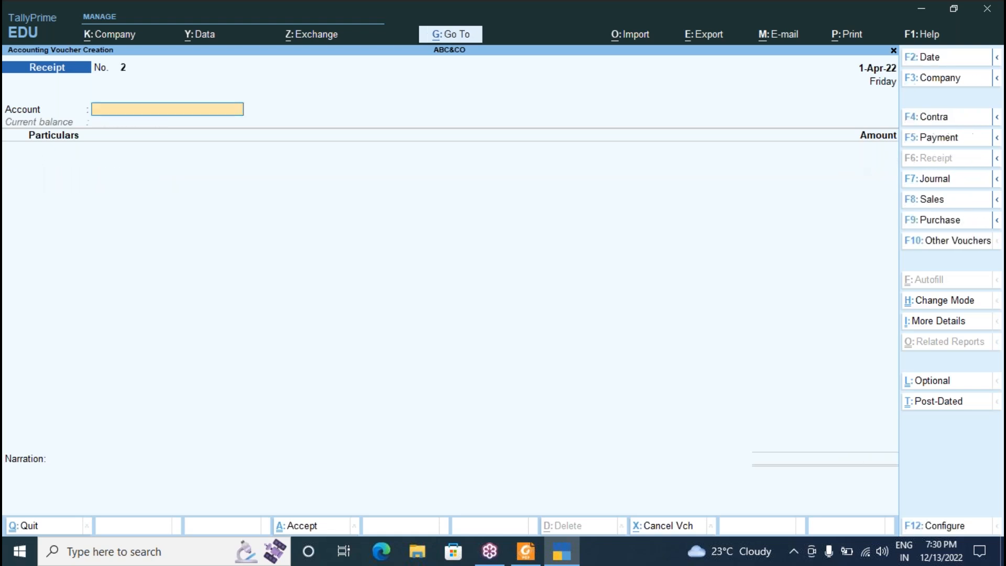
{"action": "key", "text": "alt+Tab"}
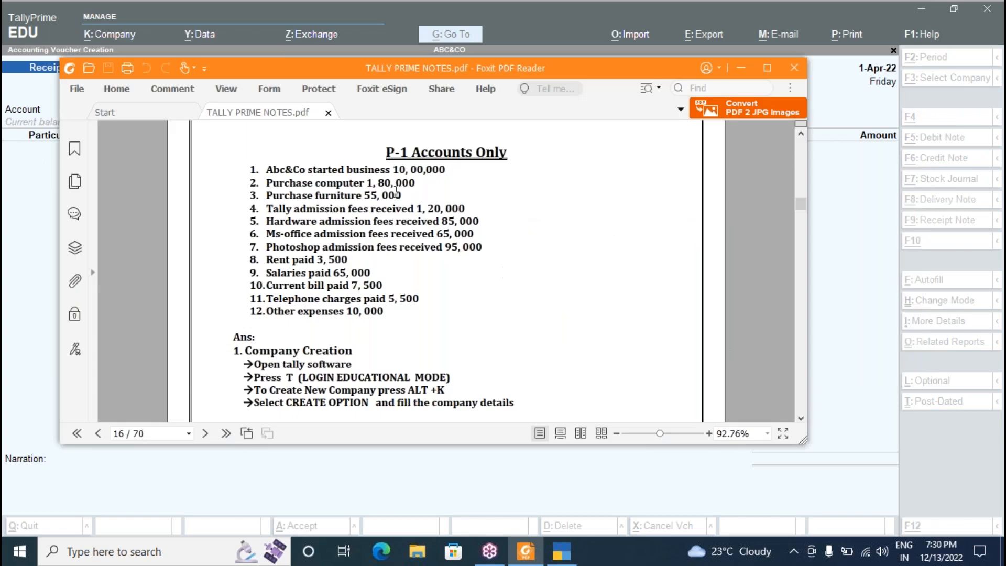
{"action": "key", "text": "alt+Tab"}
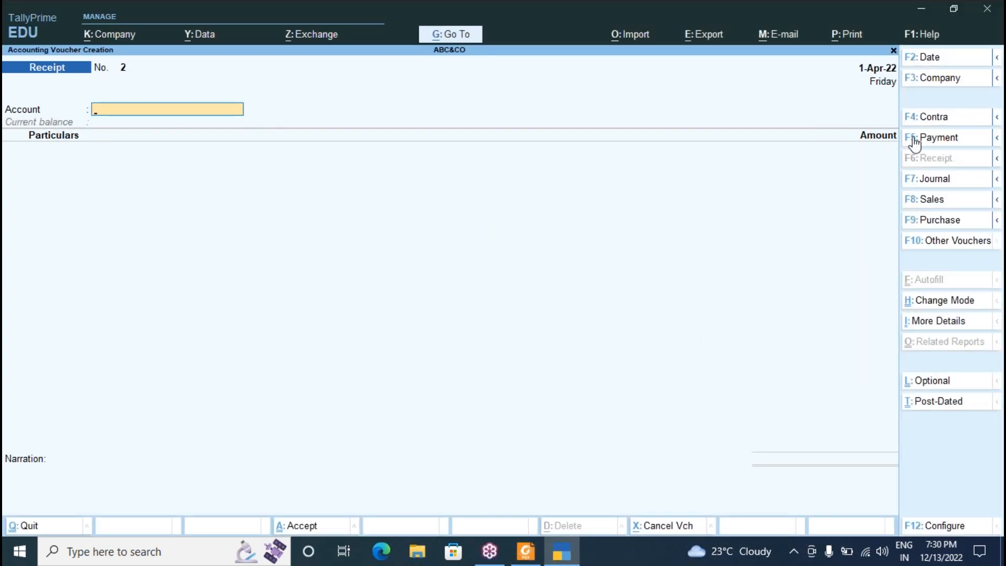
Switch to Payment and enter Cash paying 1,80,000 for Computer.
{"action": "key", "text": "F5"}
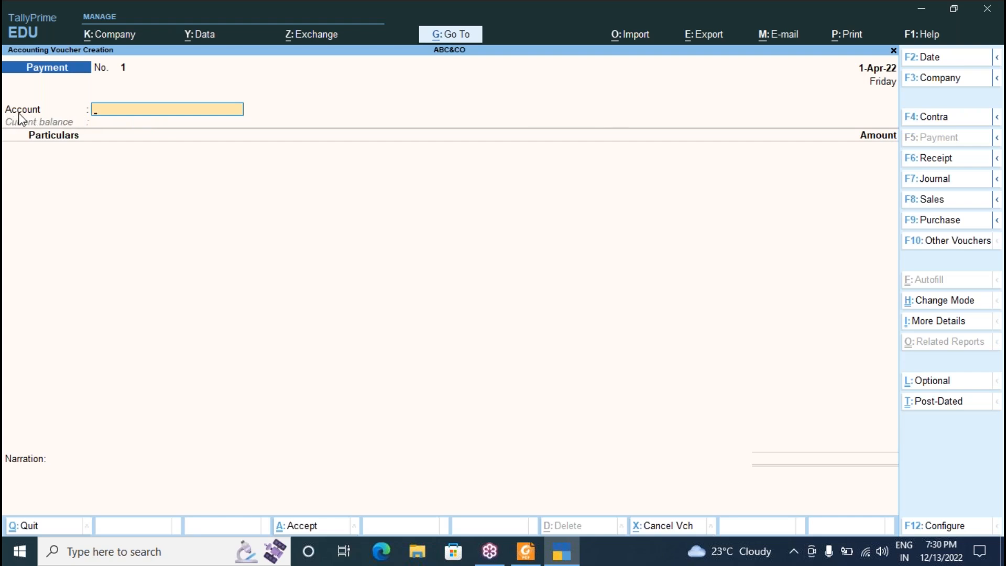
{"action": "type", "text": "Cas"}
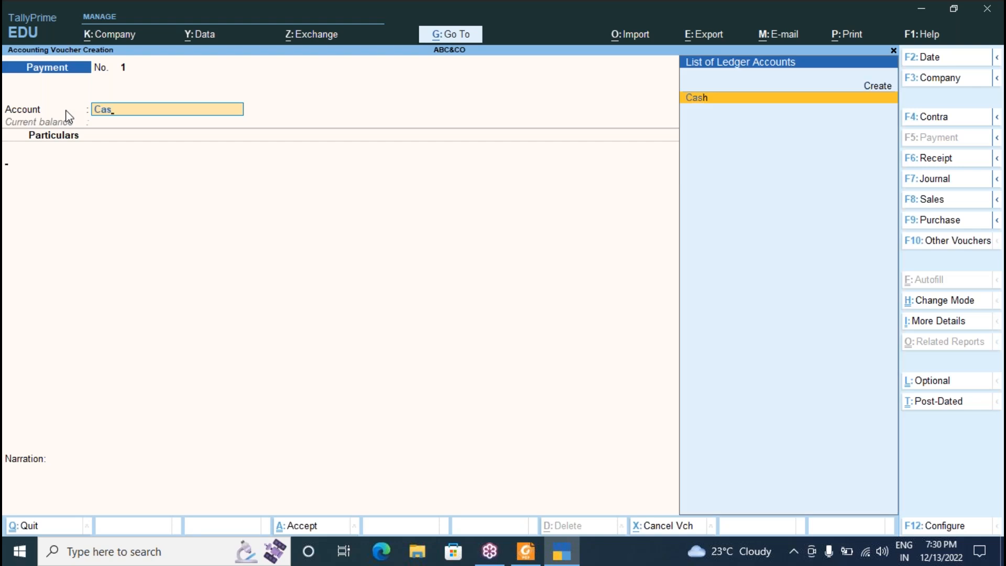
{"action": "key", "text": "Return"}
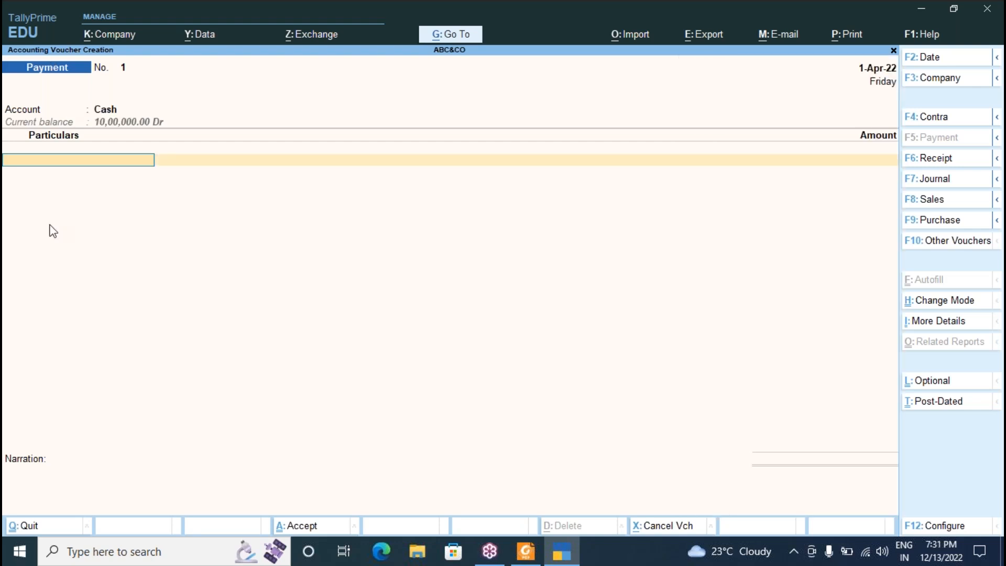
{"action": "type", "text": "Com"}
{"action": "key", "text": "Return"}
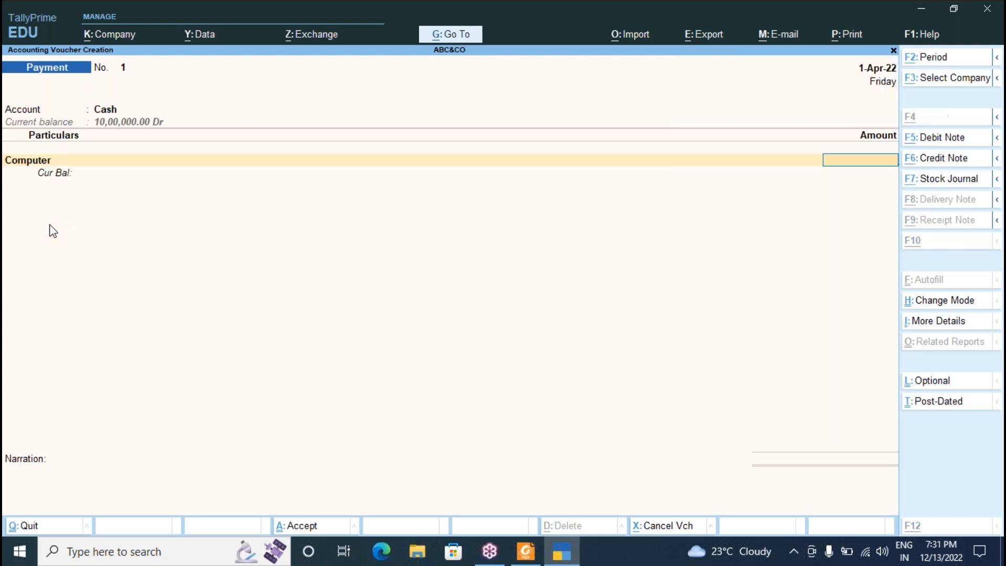
{"action": "key", "text": "alt+Tab"}
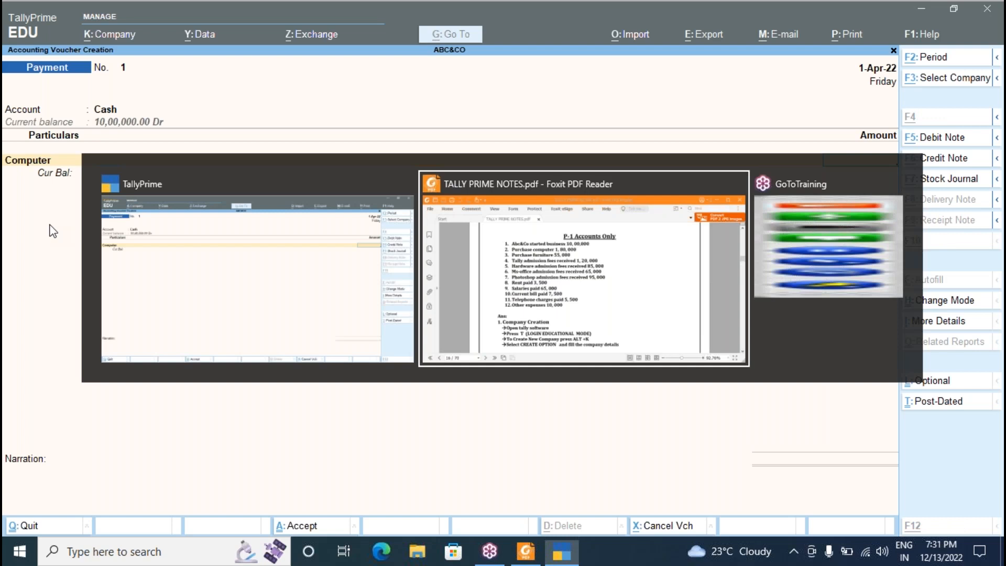
{"action": "key", "text": "Escape"}
{"action": "type", "text": "180000"}
{"action": "key", "text": "Return"}
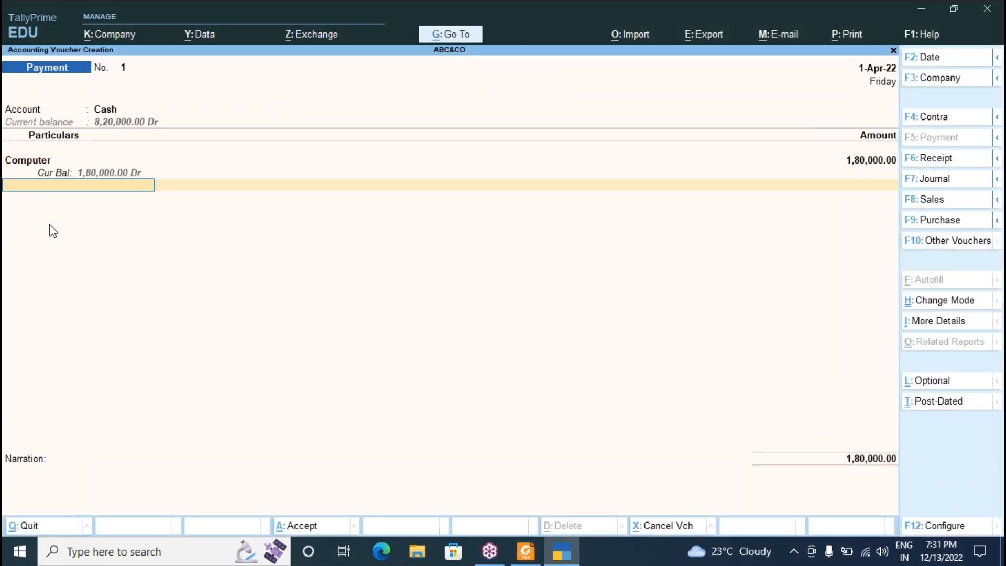
Add the narration 'being purchase computer bnll 234234' and save Payment No. 1.
{"action": "key", "text": "Return"}
{"action": "type", "text": "being"}
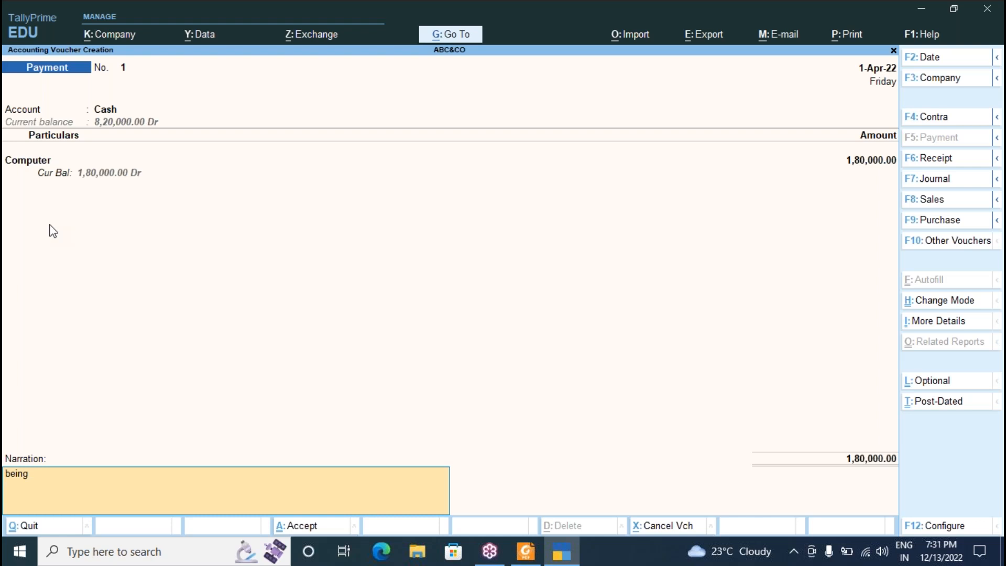
{"action": "type", "text": " purchase computer bn"}
{"action": "type", "text": "ll 234234"}
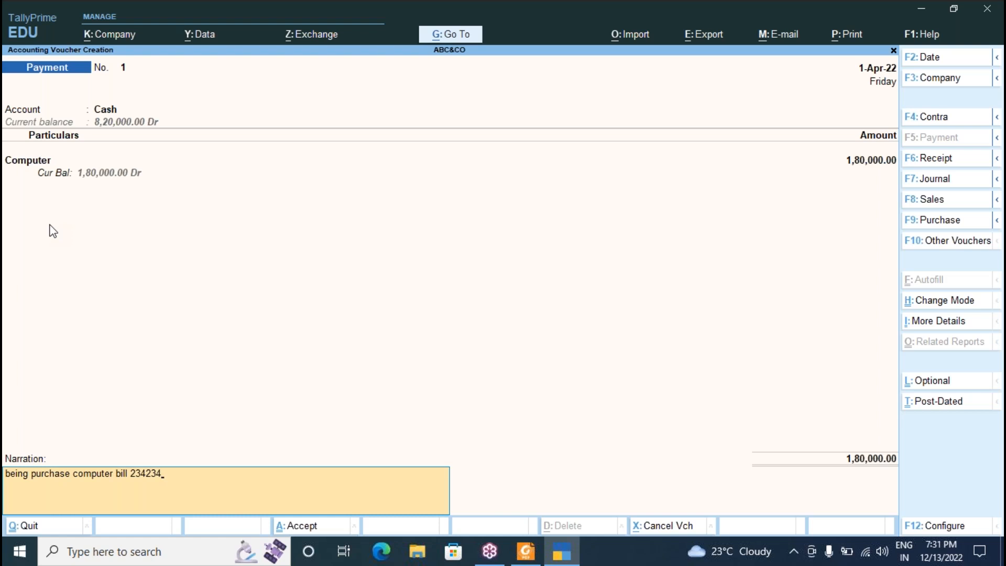
{"action": "key", "text": "Return"}
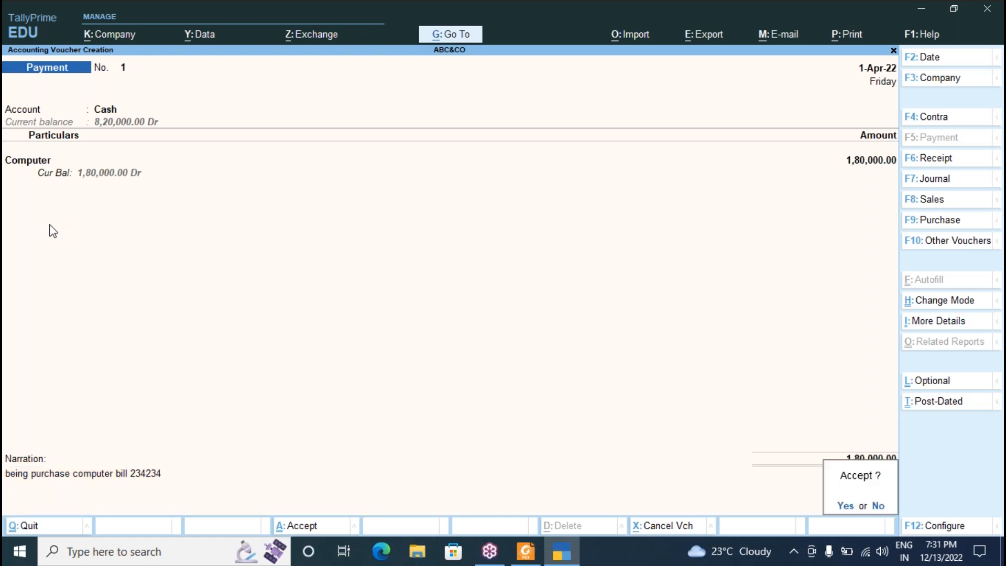
{"action": "key", "text": "Return"}
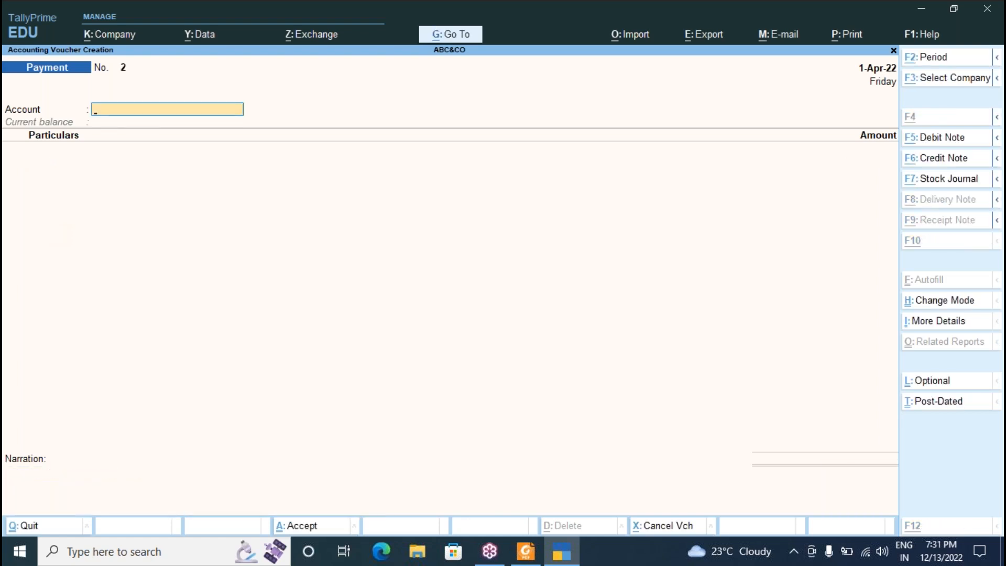
Enter Payment No. 2 with Cash paying 55,000 for Furniture and accept it.
{"action": "key", "text": "alt+Tab"}
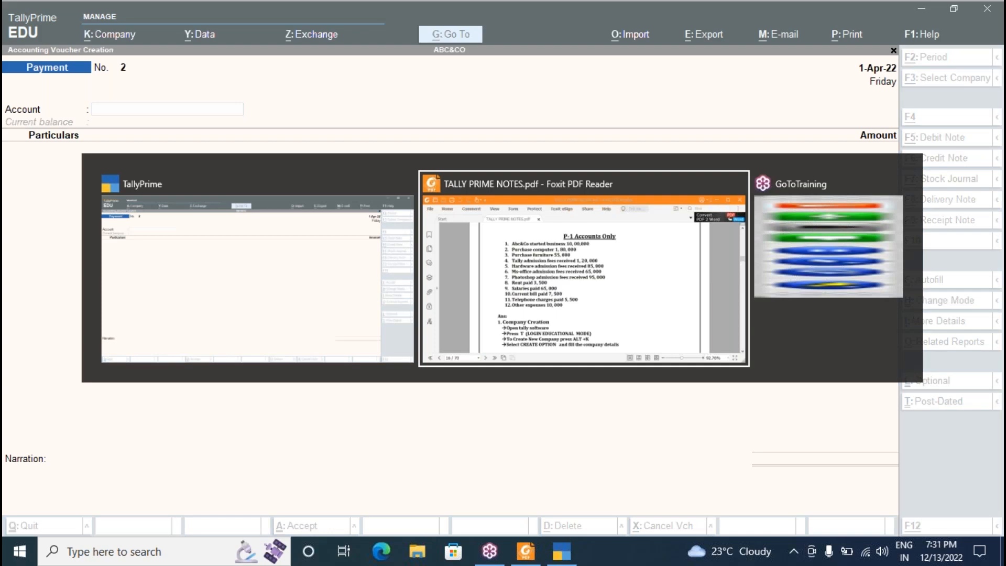
{"action": "key", "text": "alt+Tab"}
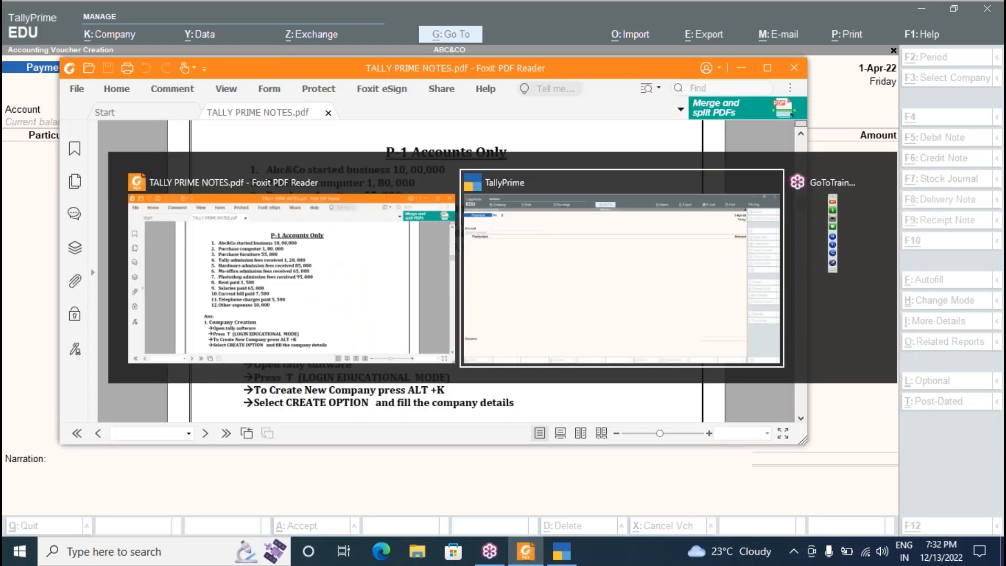
{"action": "type", "text": "C"}
{"action": "key", "text": "Return"}
{"action": "type", "text": "F"}
{"action": "key", "text": "Return"}
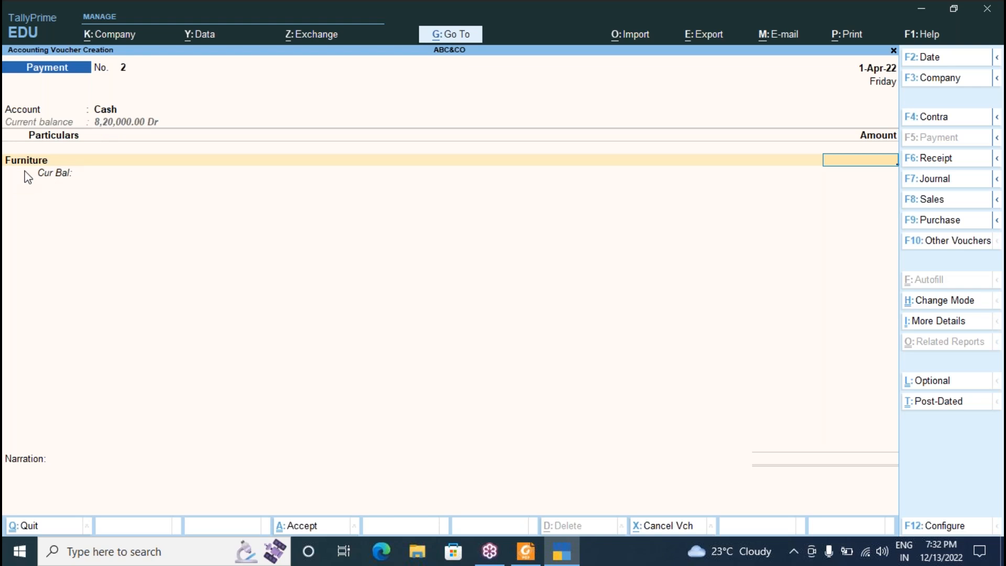
{"action": "key", "text": "alt+Tab"}
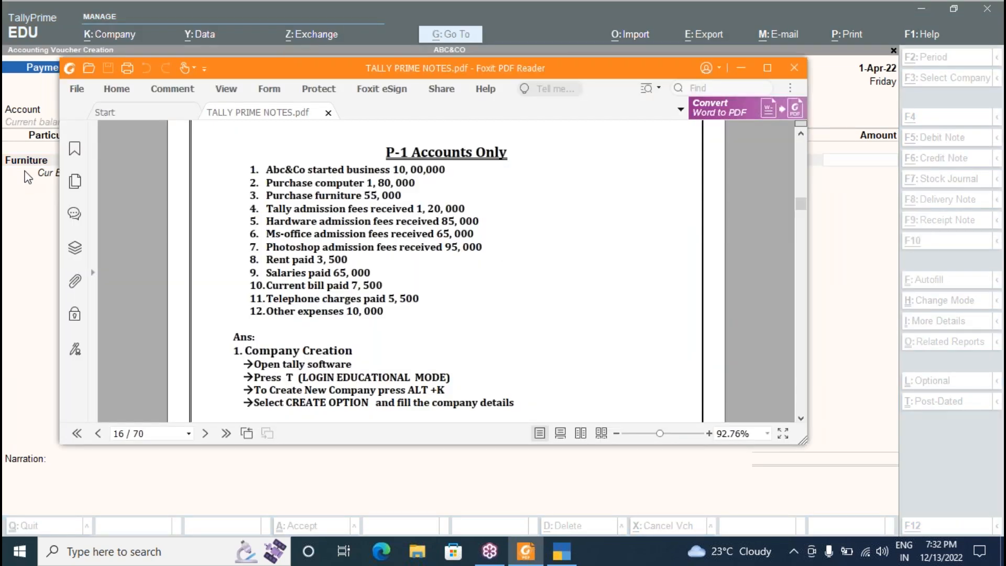
{"action": "left_click", "coordinate": [27, 177]}
{"action": "type", "text": "55000"}
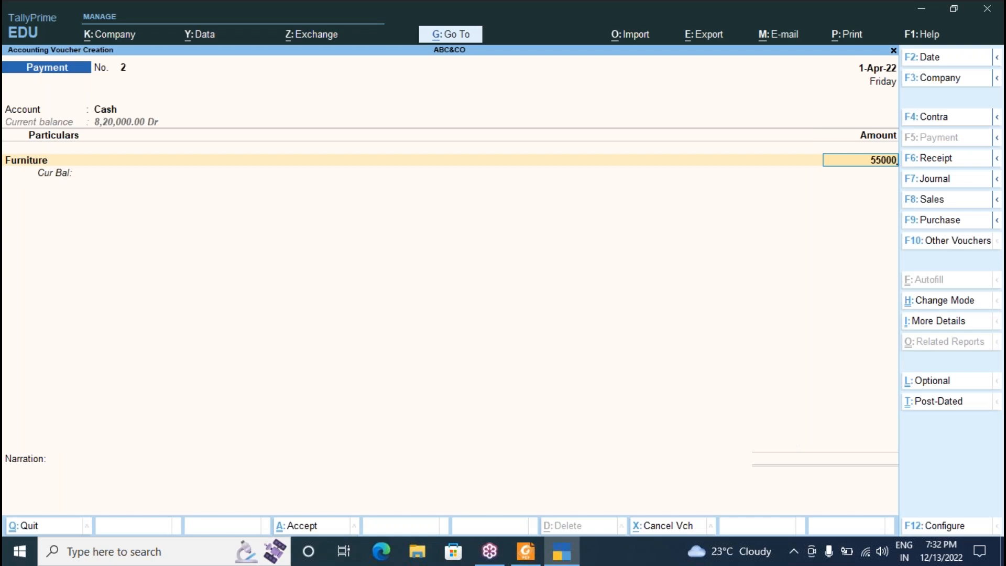
{"action": "key", "text": "Return"}
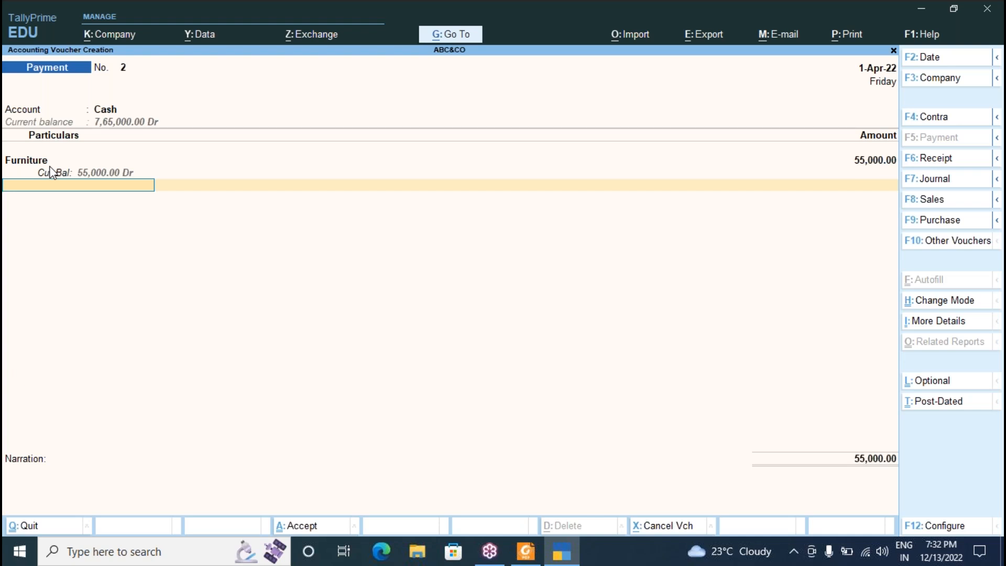
{"action": "key", "text": "Return"}
{"action": "key", "text": "Return"}
{"action": "key", "text": "Return"}
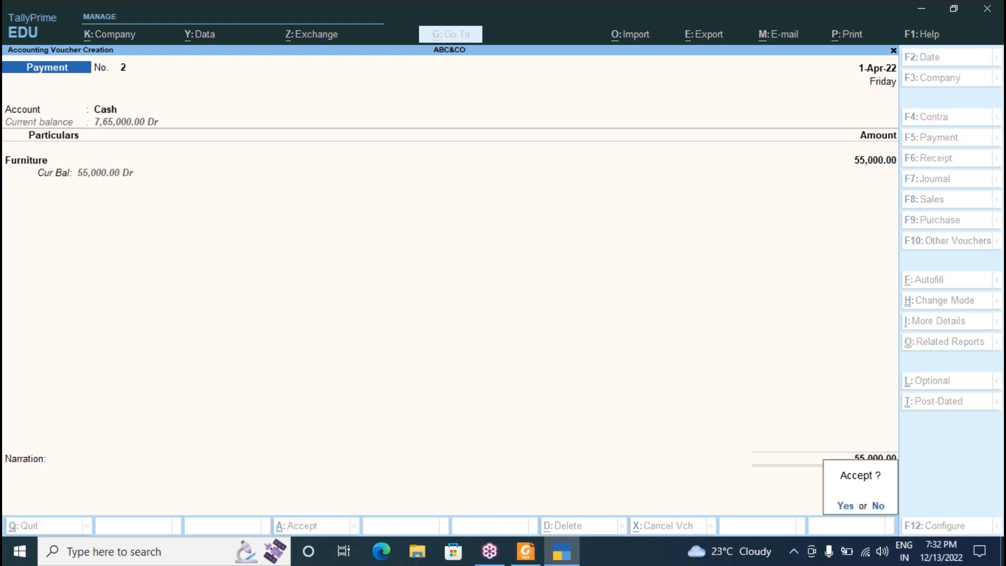
{"action": "key", "text": "alt+Tab"}
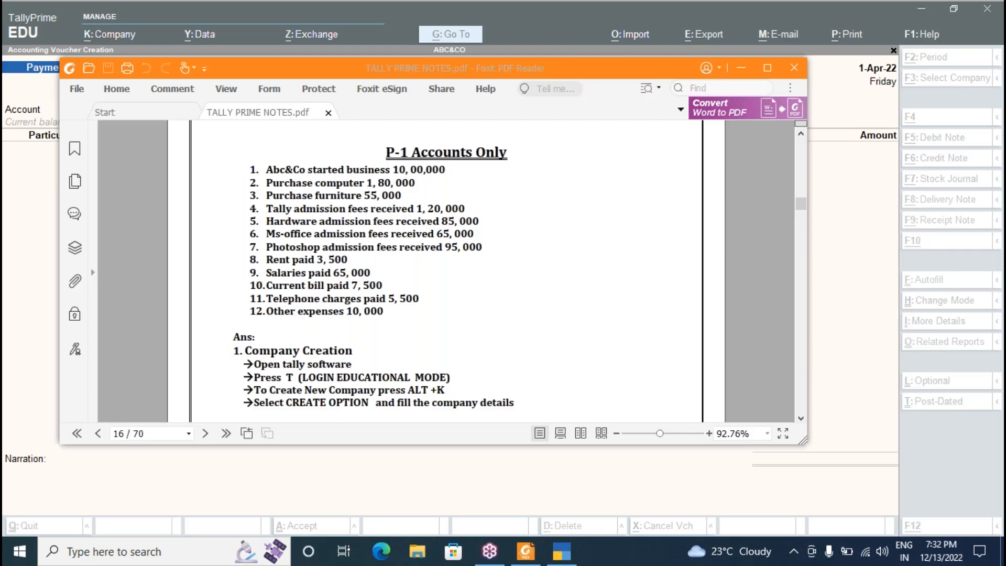
{"action": "key", "text": "alt+Tab"}
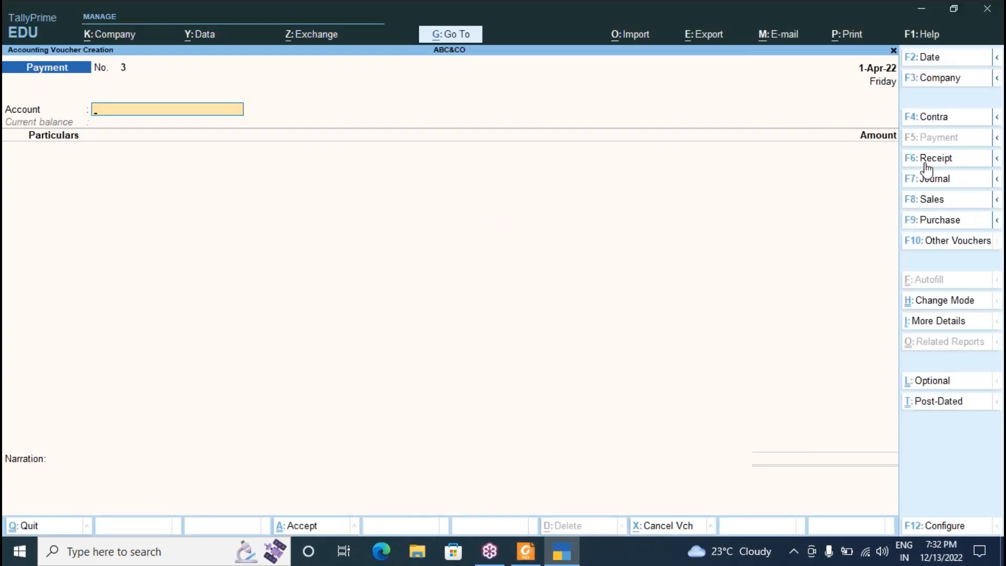
Switch to Receipt and save a 1,20,000 Tally Admission receipt into Cash.
{"action": "left_click", "coordinate": [926, 159]}
{"action": "type", "text": "c"}
{"action": "key", "text": "Return"}
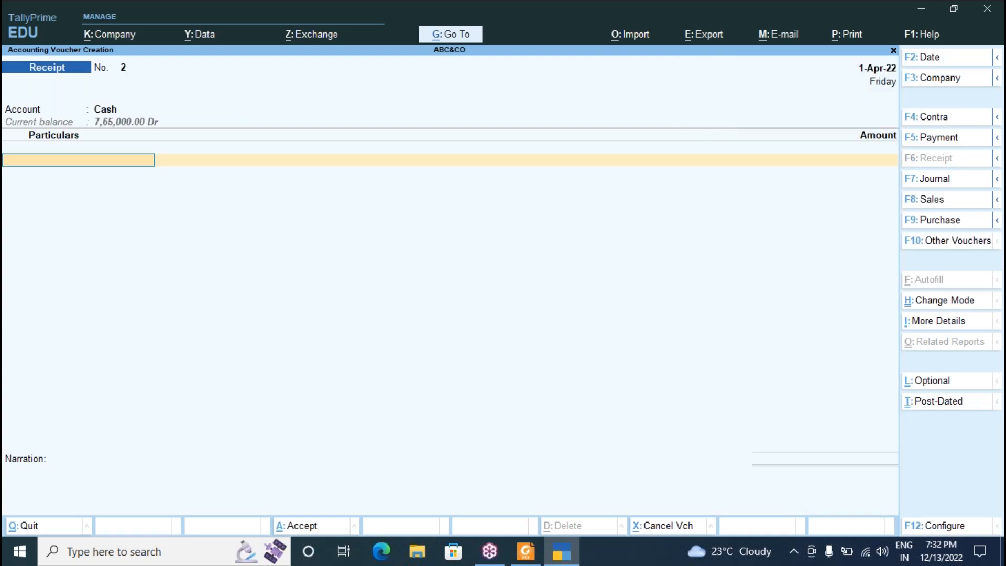
{"action": "type", "text": "Ta"}
{"action": "key", "text": "Return"}
{"action": "key", "text": "alt+Tab"}
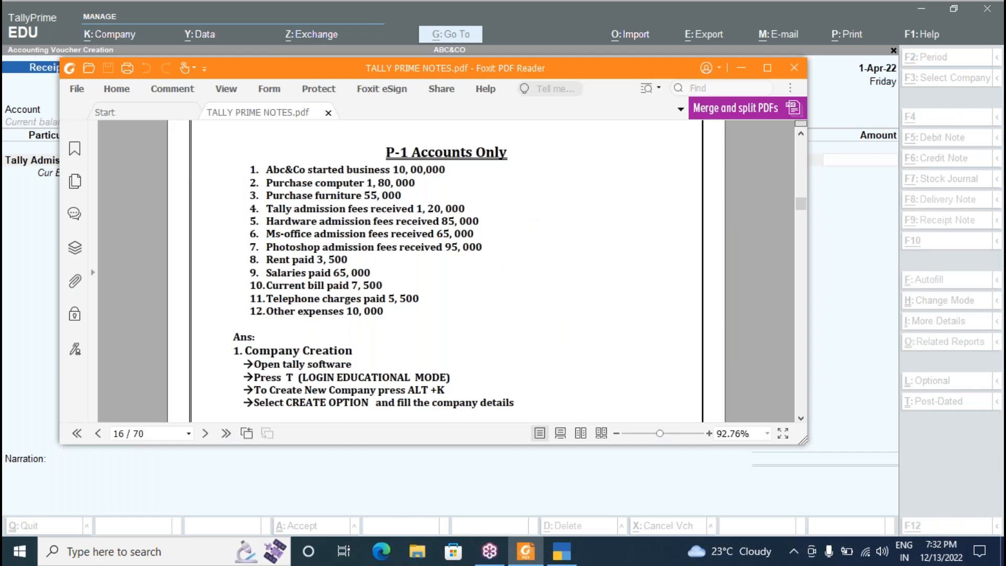
{"action": "key", "text": "alt+Tab"}
{"action": "type", "text": "120000"}
{"action": "key", "text": "Return"}
{"action": "key", "text": "Return"}
{"action": "key", "text": "Return"}
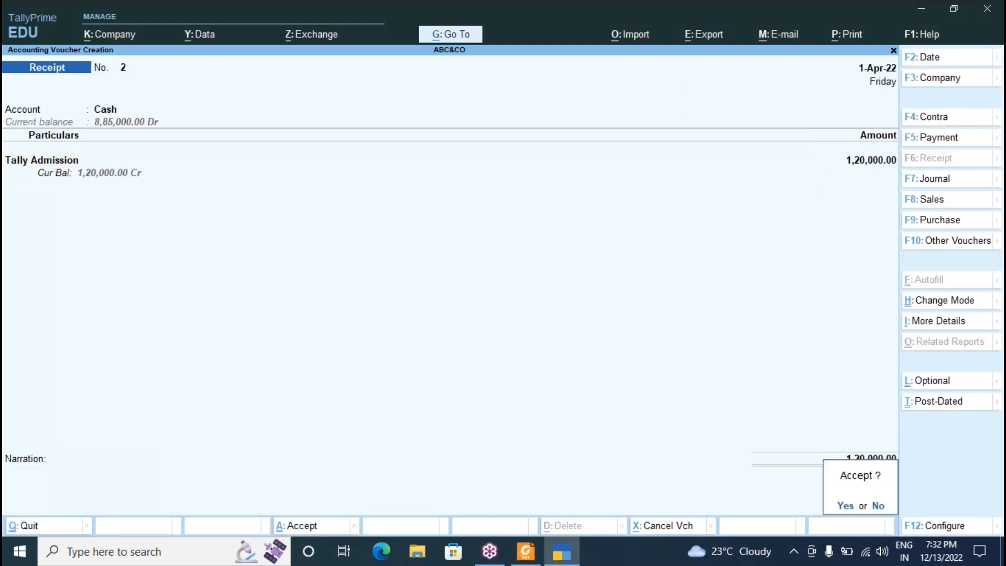
{"action": "key", "text": "Return"}
{"action": "key", "text": "alt+Tab"}
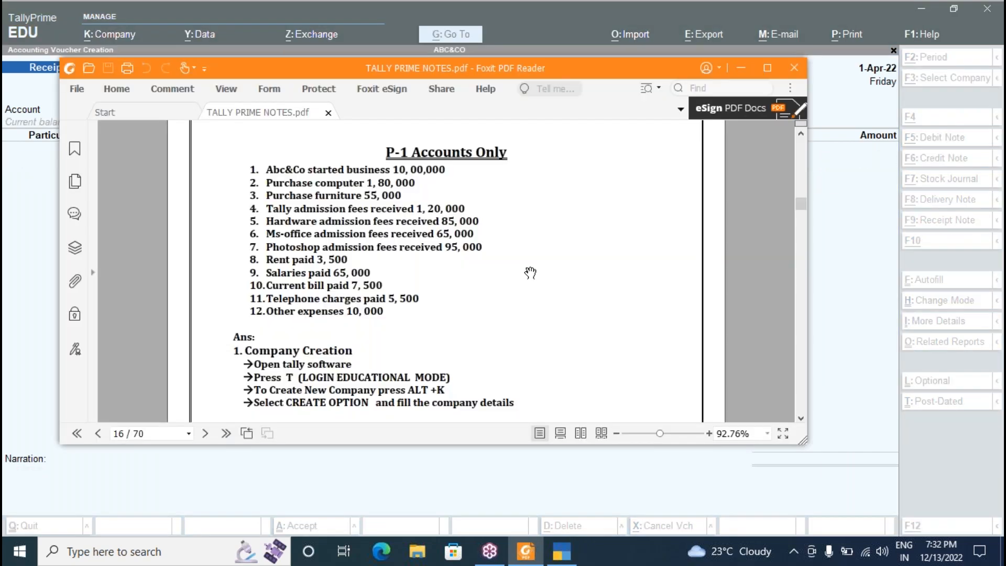
{"action": "key", "text": "alt+Tab"}
Save receipt No. 3: Hardware Admission 85,000 into Cash.
{"action": "type", "text": "C"}
{"action": "key", "text": "Return"}
{"action": "type", "text": "H"}
{"action": "key", "text": "Return"}
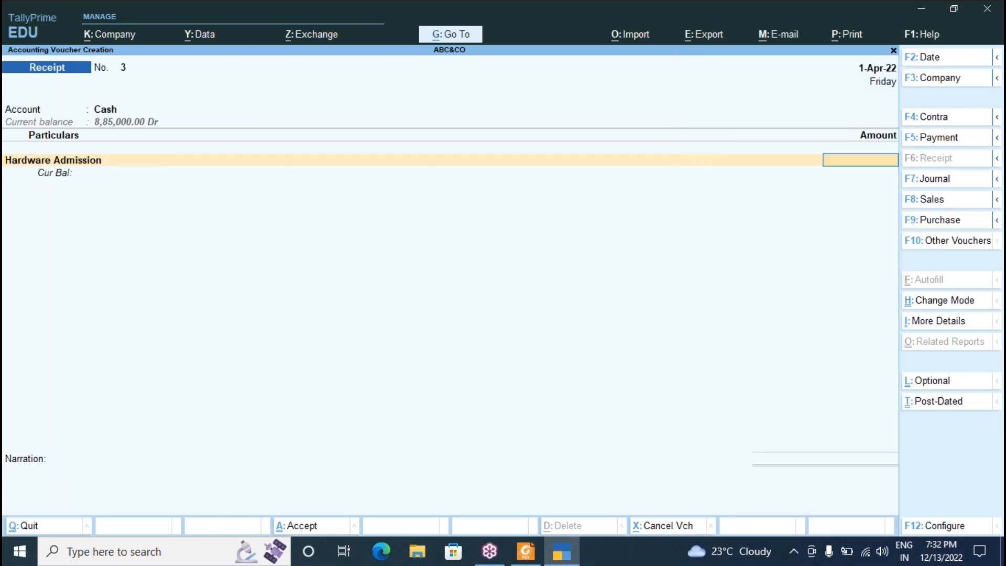
{"action": "key", "text": "alt+Tab"}
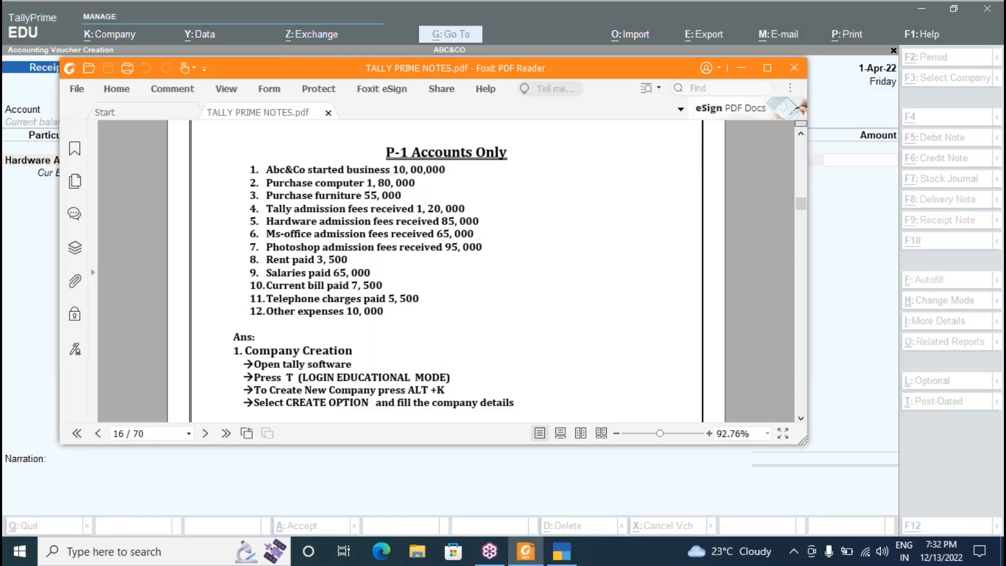
{"action": "key", "text": "alt+Tab"}
{"action": "type", "text": "85000"}
{"action": "key", "text": "Return"}
{"action": "key", "text": "Return"}
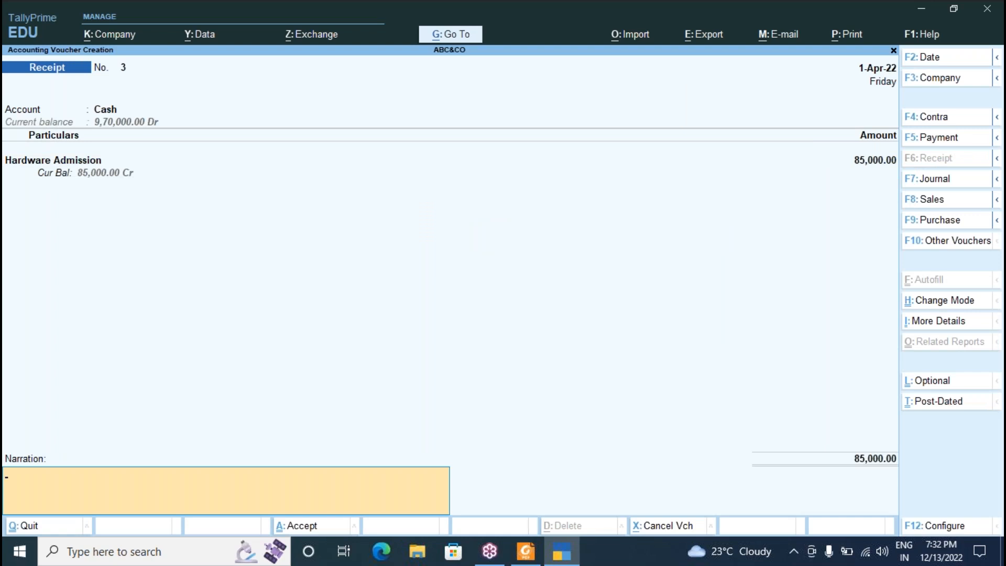
{"action": "key", "text": "Return"}
{"action": "key", "text": "Return"}
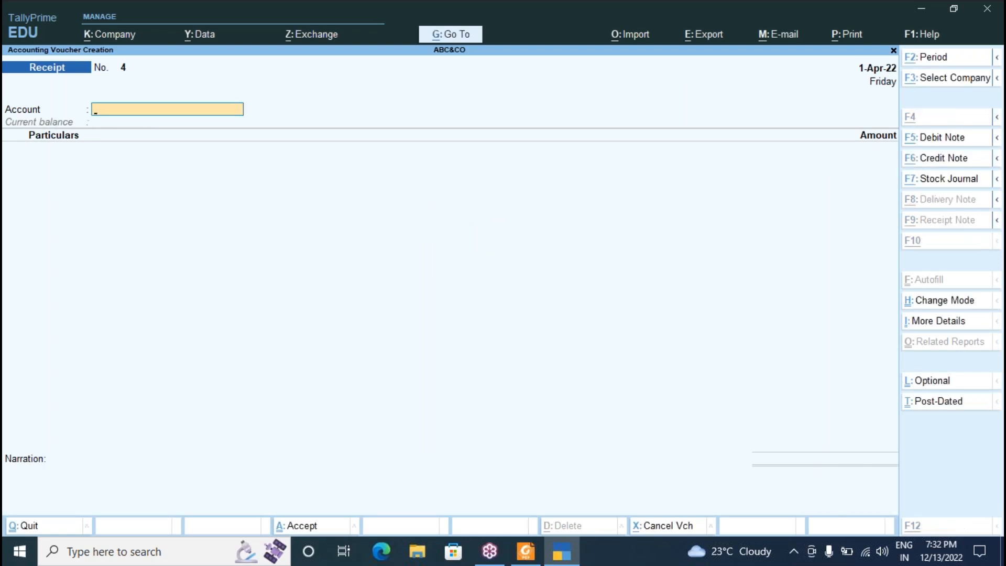
{"action": "key", "text": "alt+Tab"}
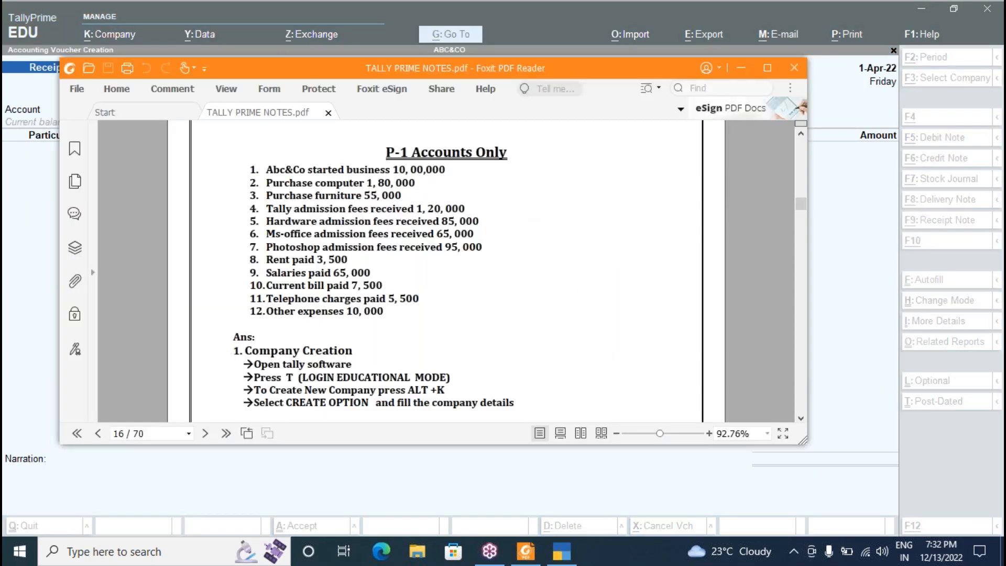
{"action": "key", "text": "alt+Tab"}
Save receipt No. 4: Msoffice Admission 65,000 into Cash.
{"action": "type", "text": "c"}
{"action": "key", "text": "Return"}
{"action": "type", "text": "ms"}
{"action": "key", "text": "Return"}
{"action": "key", "text": "alt+Tab"}
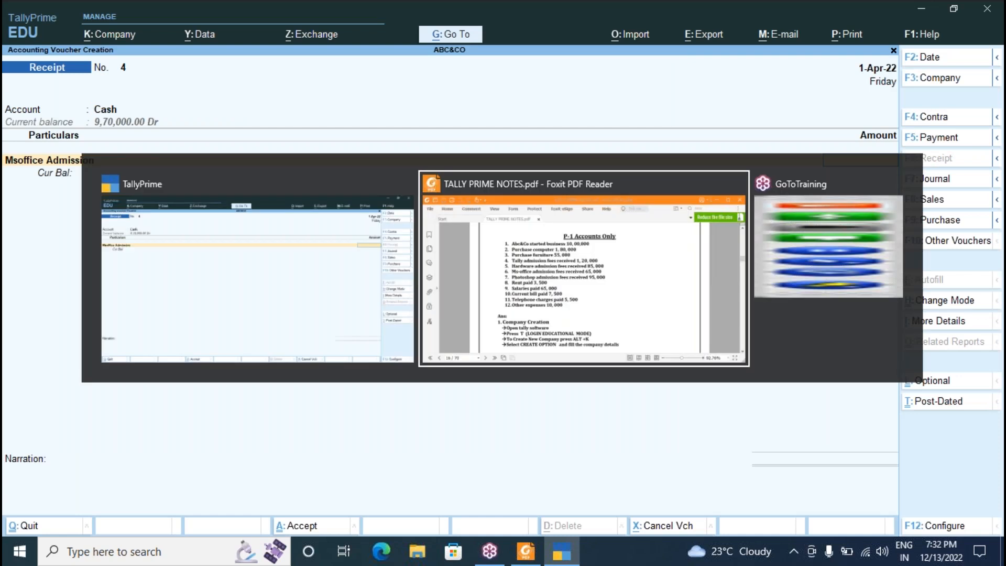
{"action": "key", "text": "alt+Tab"}
{"action": "type", "text": "65000"}
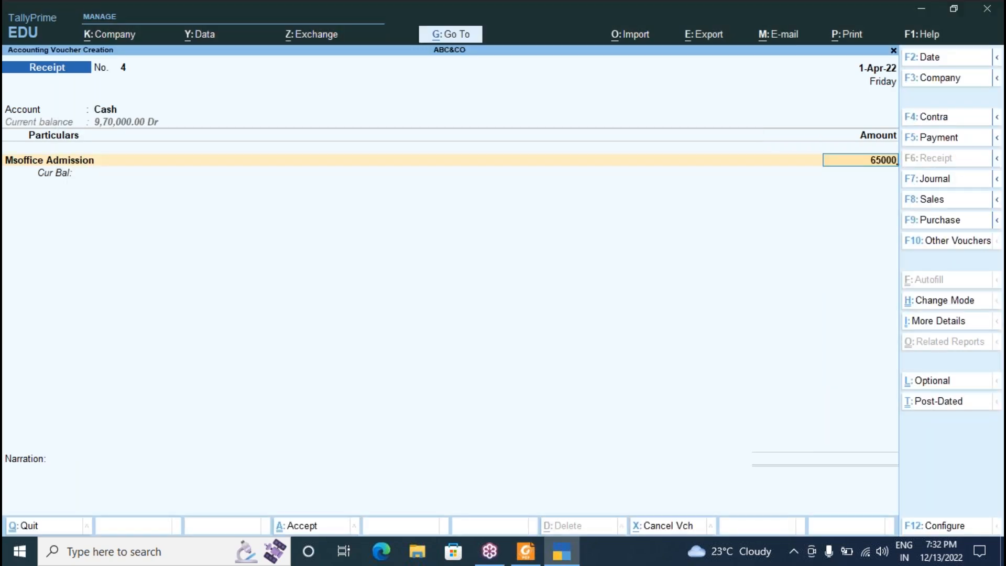
{"action": "key", "text": "Return"}
{"action": "key", "text": "Return"}
{"action": "key", "text": "Return"}
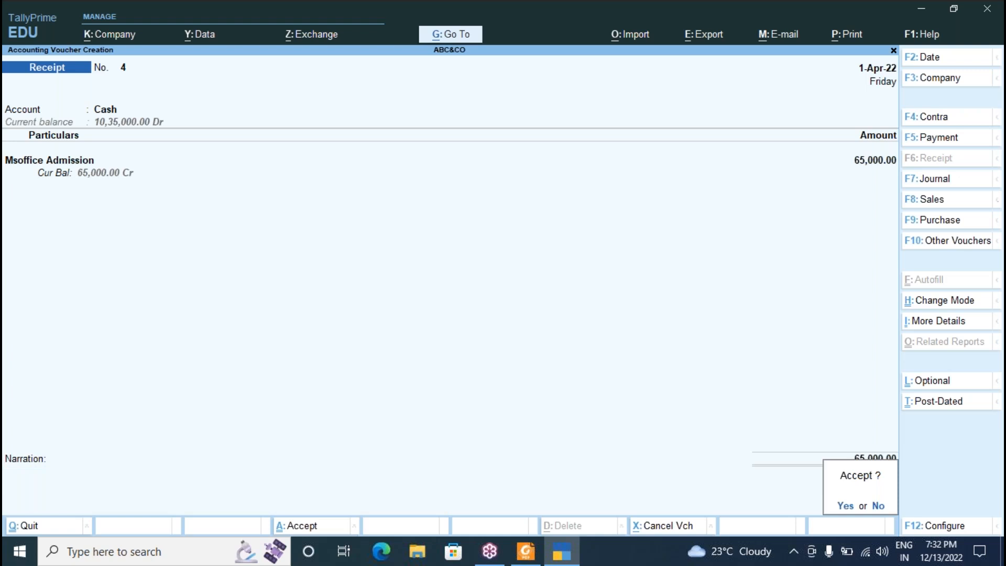
{"action": "key", "text": "Return"}
{"action": "key", "text": "alt+Tab"}
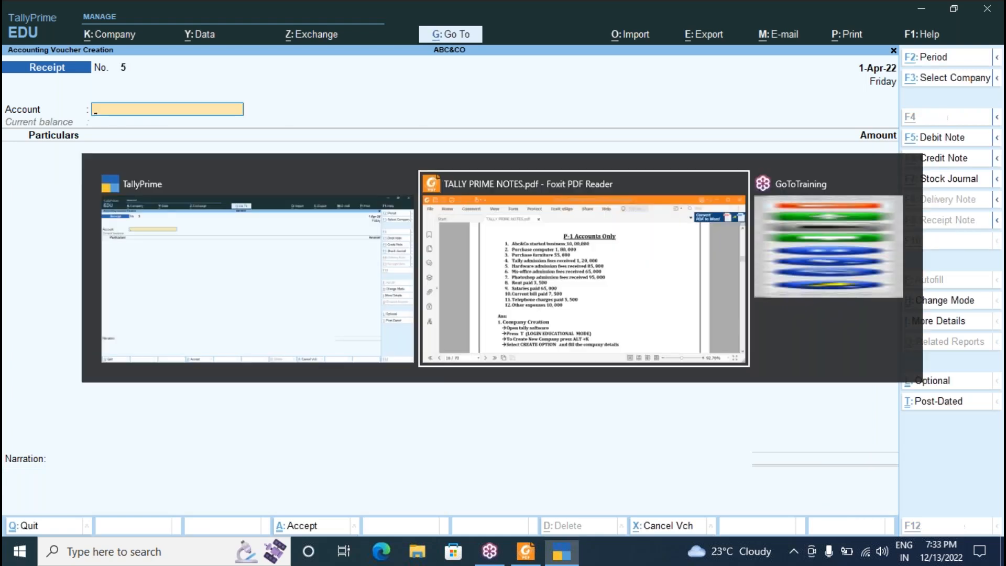
Save receipt No. 5: Photoshop Admission 95,000 into Cash.
{"action": "type", "text": "C"}
{"action": "key", "text": "Return"}
{"action": "type", "text": "P"}
{"action": "key", "text": "Return"}
{"action": "key", "text": "alt+Tab"}
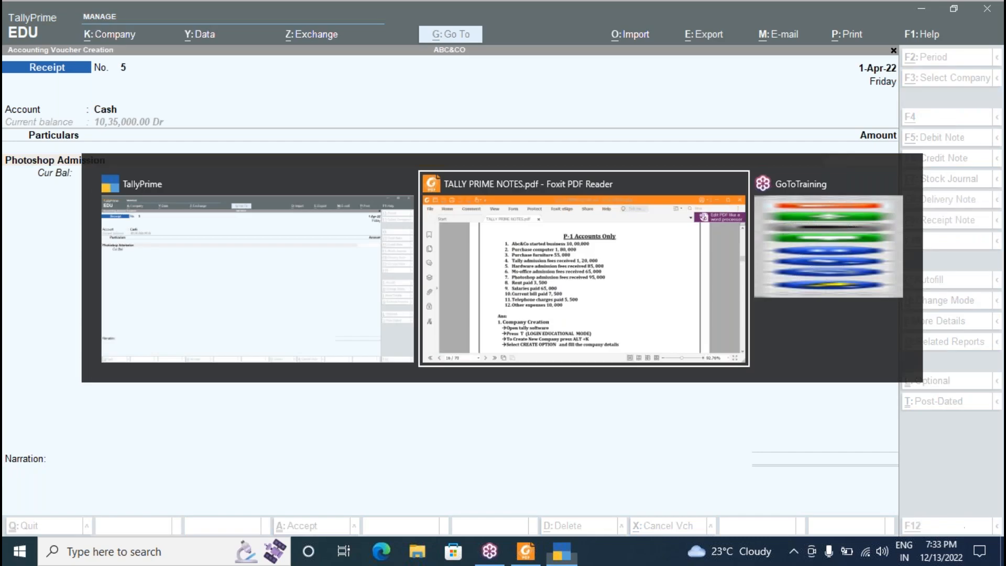
{"action": "key", "text": "alt+Tab"}
{"action": "type", "text": "95000"}
{"action": "key", "text": "Return"}
{"action": "key", "text": "Return"}
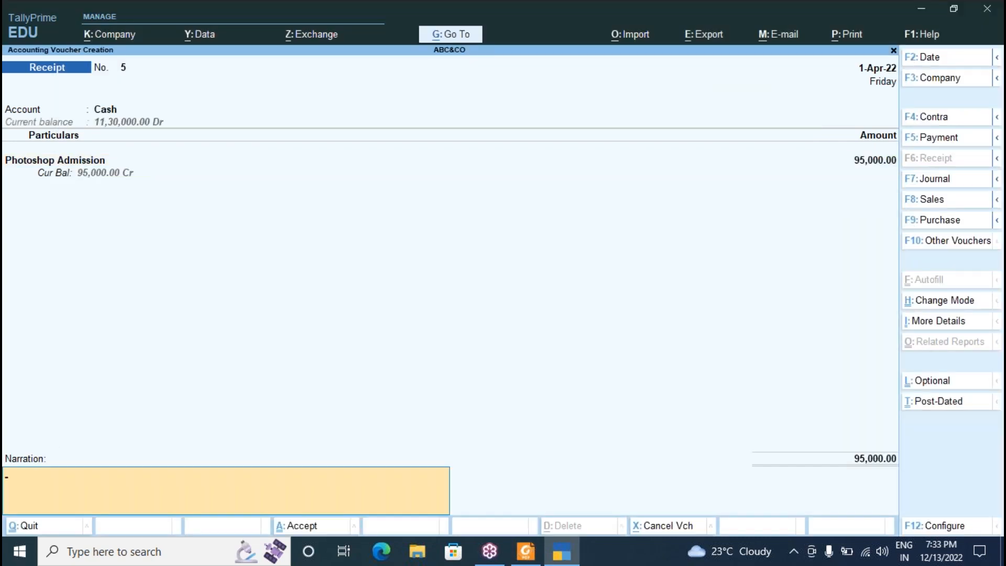
{"action": "key", "text": "Return"}
{"action": "key", "text": "Return"}
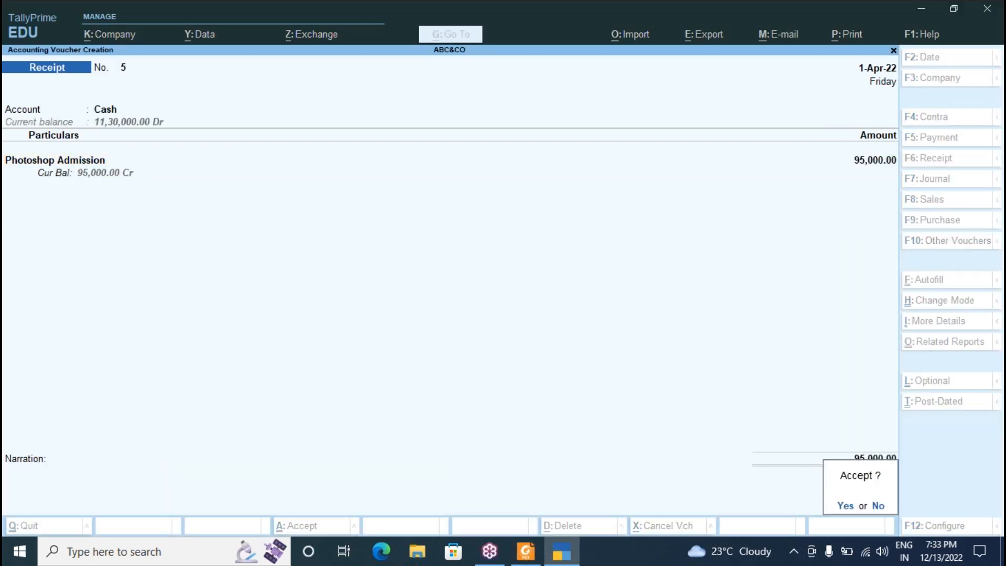
{"action": "key", "text": "alt+Tab"}
{"action": "key", "text": "Escape"}
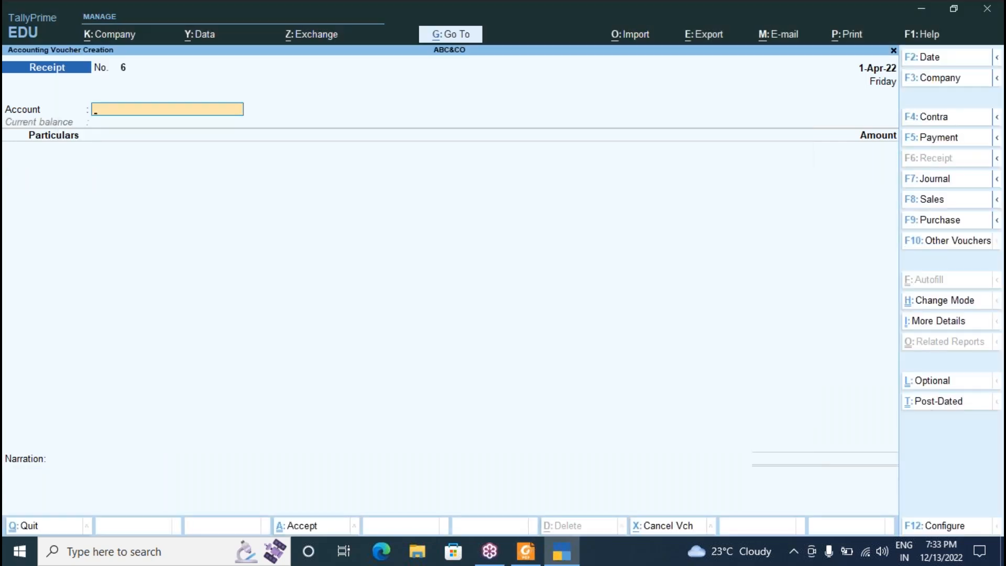
{"action": "key", "text": "F5"}
Fill Payment No. 3 with Cash paying 35,000 for Rent, up to acceptance.
{"action": "type", "text": "c"}
{"action": "key", "text": "Return"}
{"action": "type", "text": "Re"}
{"action": "key", "text": "Return"}
{"action": "key", "text": "alt+Tab"}
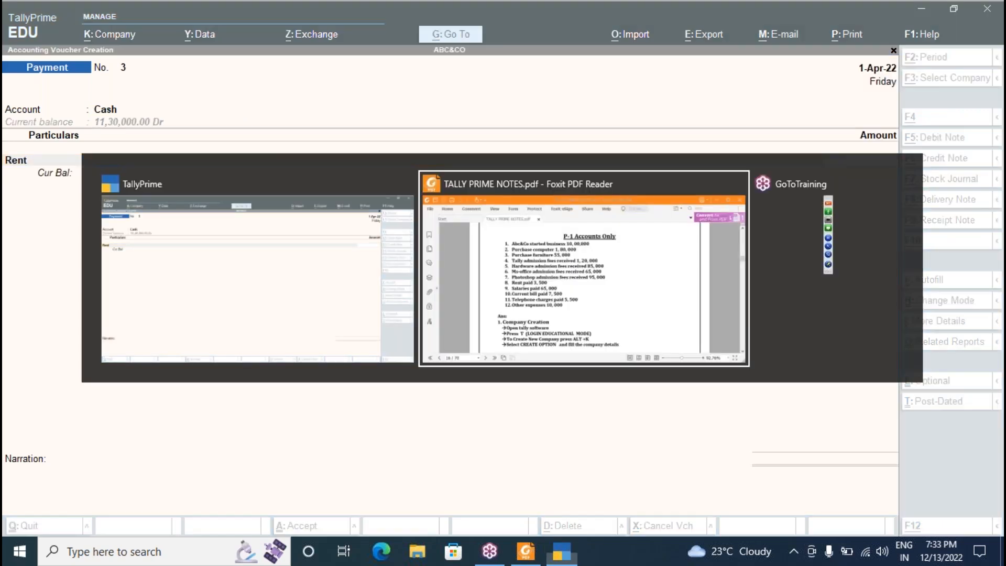
{"action": "key", "text": "alt+Tab"}
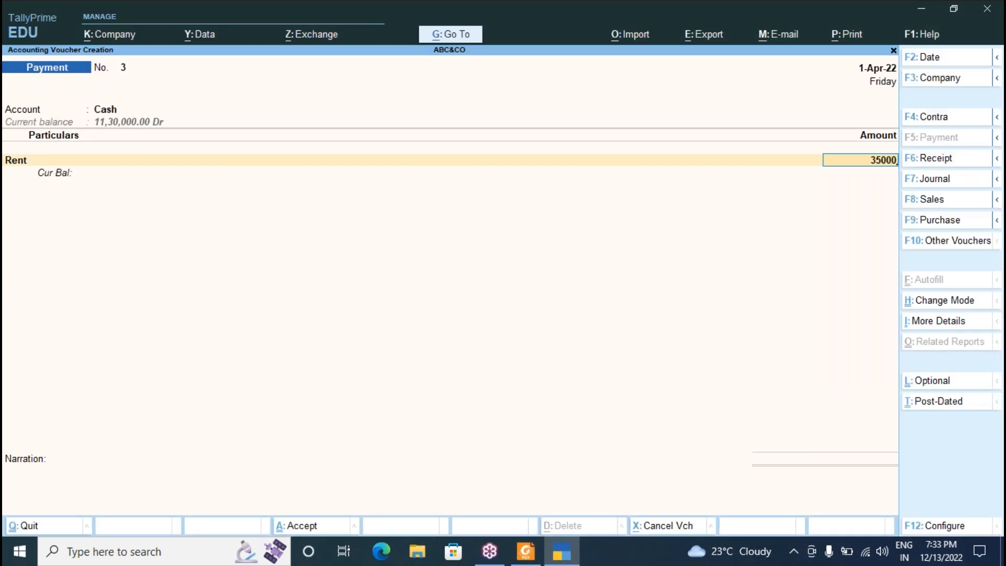
{"action": "key", "text": "Return"}
{"action": "key", "text": "Return"}
{"action": "key", "text": "Return"}
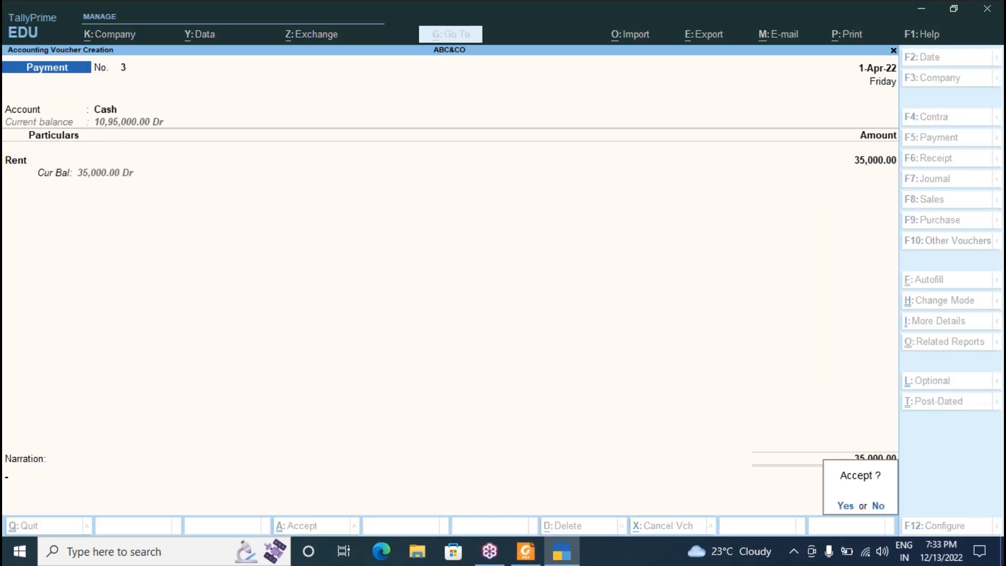
{"action": "key", "text": "Return"}
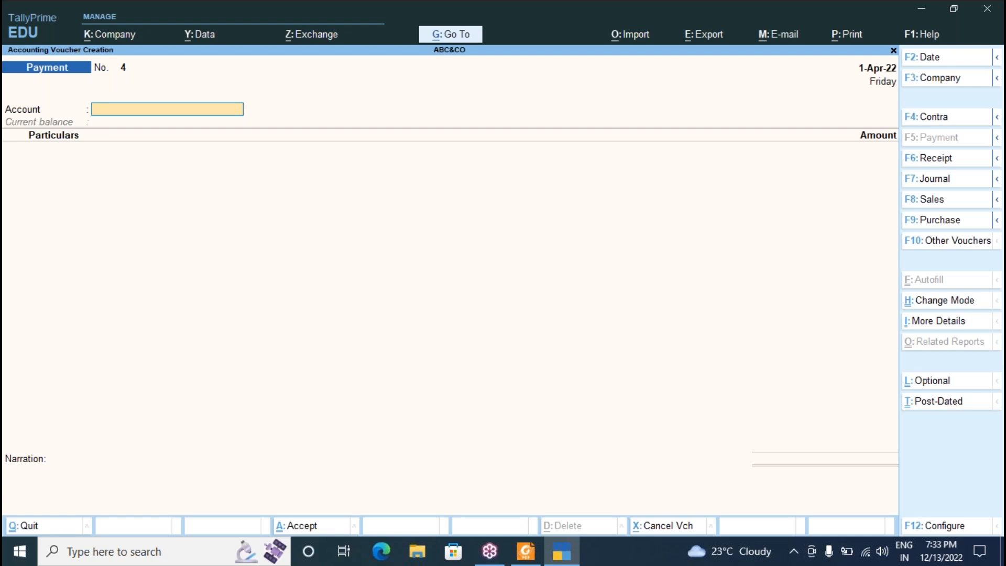
Page back to the saved Rent Payment No. 3 and retype its amount as 3,500.
{"action": "key", "text": "F2"}
{"action": "key", "text": "Page_Up"}
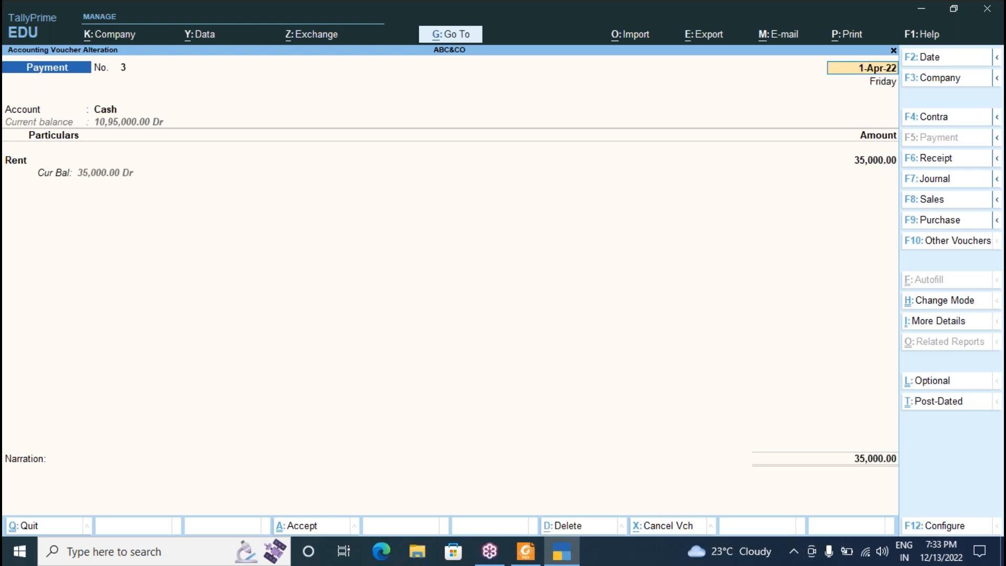
{"action": "key", "text": "Page_Up"}
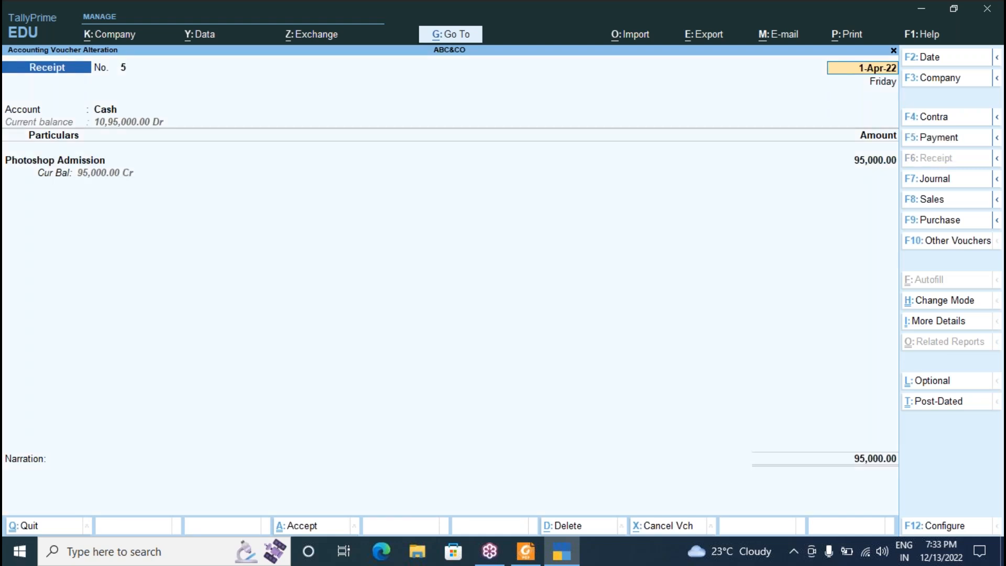
{"action": "key", "text": "Page_Up"}
{"action": "key", "text": "Page_Up"}
{"action": "key", "text": "Page_Up"}
{"action": "key", "text": "Page_Up"}
{"action": "key", "text": "Page_Up"}
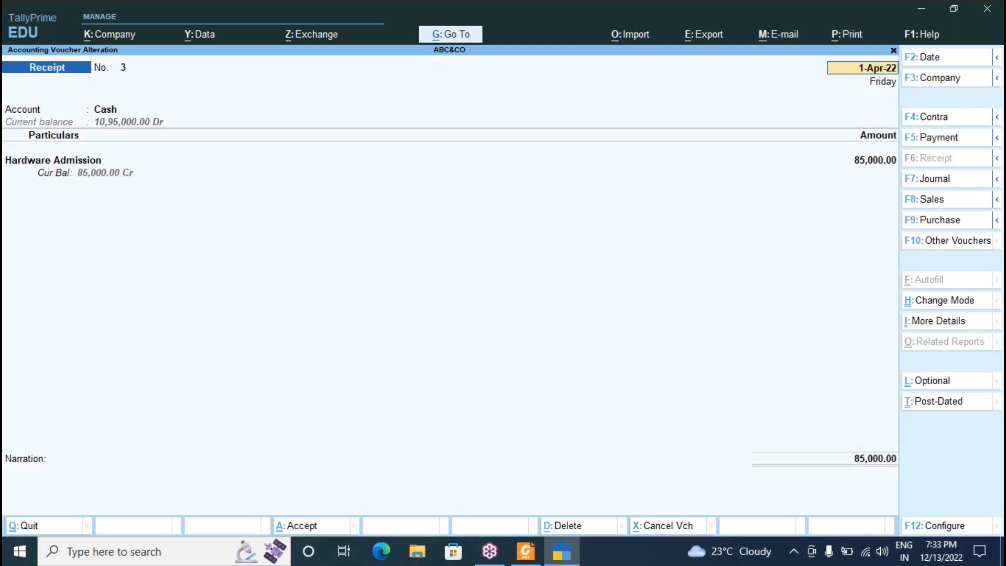
{"action": "key", "text": "Page_Up"}
{"action": "key", "text": "Page_Down"}
{"action": "key", "text": "Return"}
{"action": "key", "text": "Return"}
{"action": "key", "text": "Return"}
{"action": "type", "text": "3,500"}
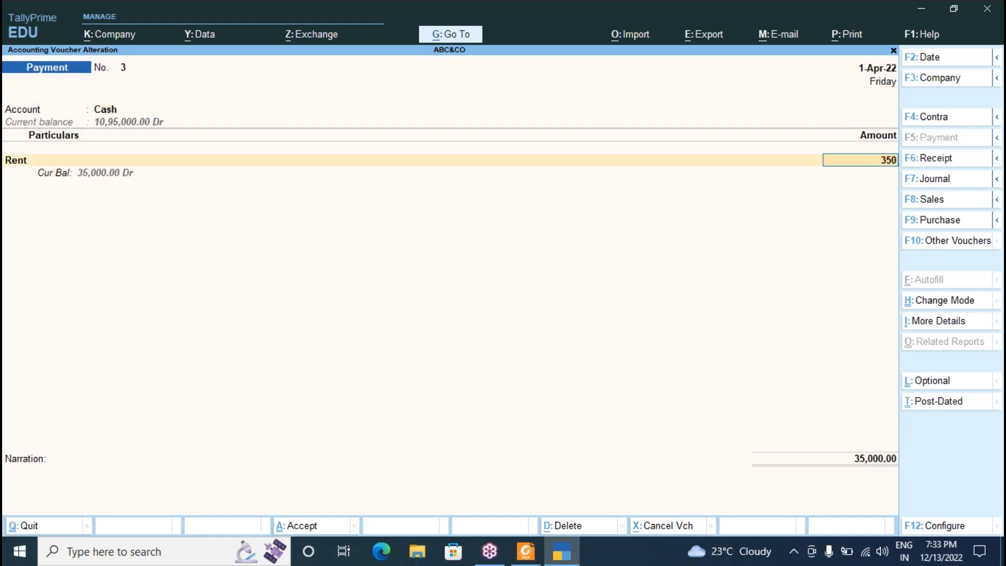
{"action": "key", "text": "Return"}
{"action": "key", "text": "Return"}
{"action": "key", "text": "Return"}
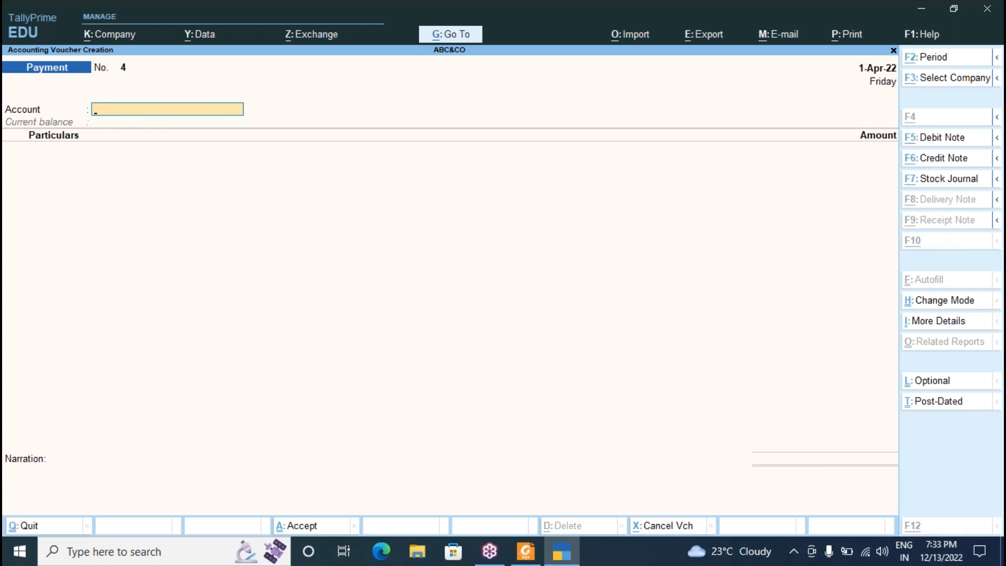
Record a Current Bill cash payment of 7,500 and save the voucher.
{"action": "key", "text": "alt+Tab"}
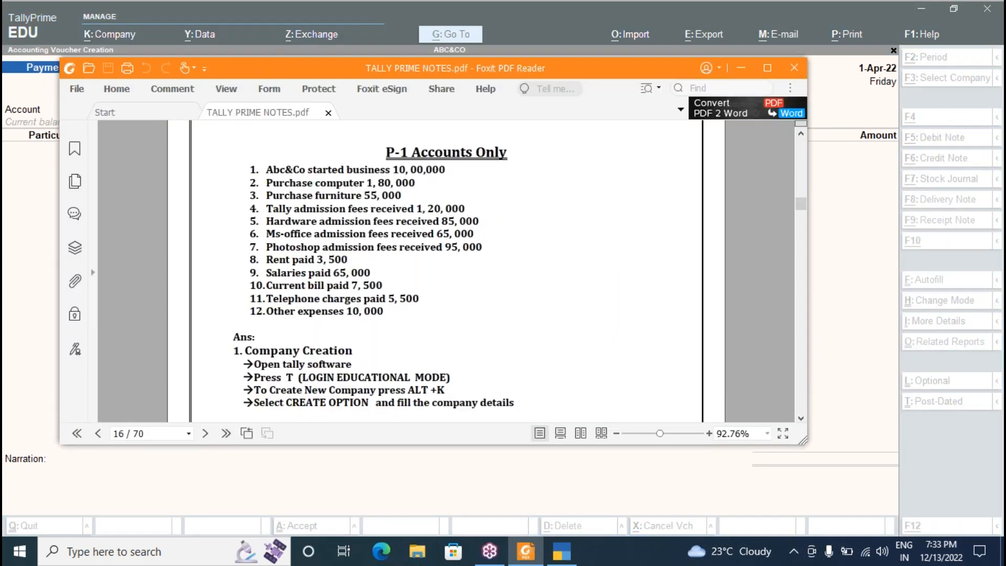
{"action": "key", "text": "alt+Tab"}
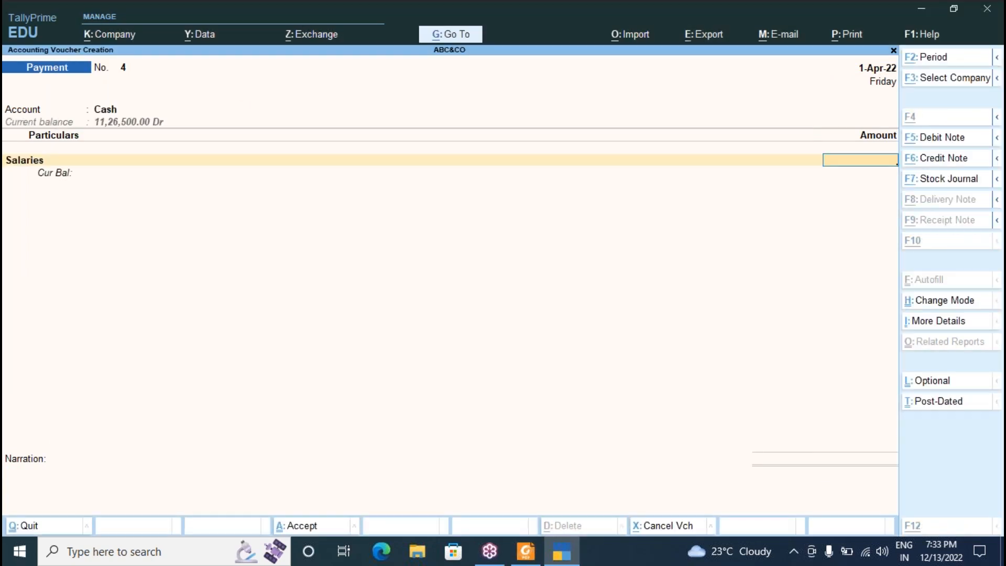
{"action": "key", "text": "alt+Tab"}
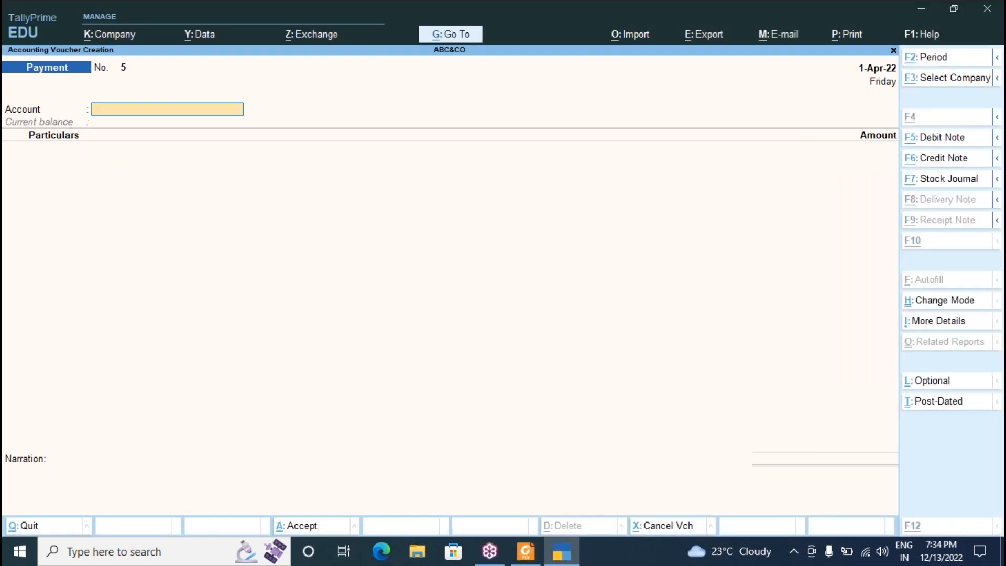
{"action": "key", "text": "alt+Tab"}
{"action": "key", "text": "alt+Tab"}
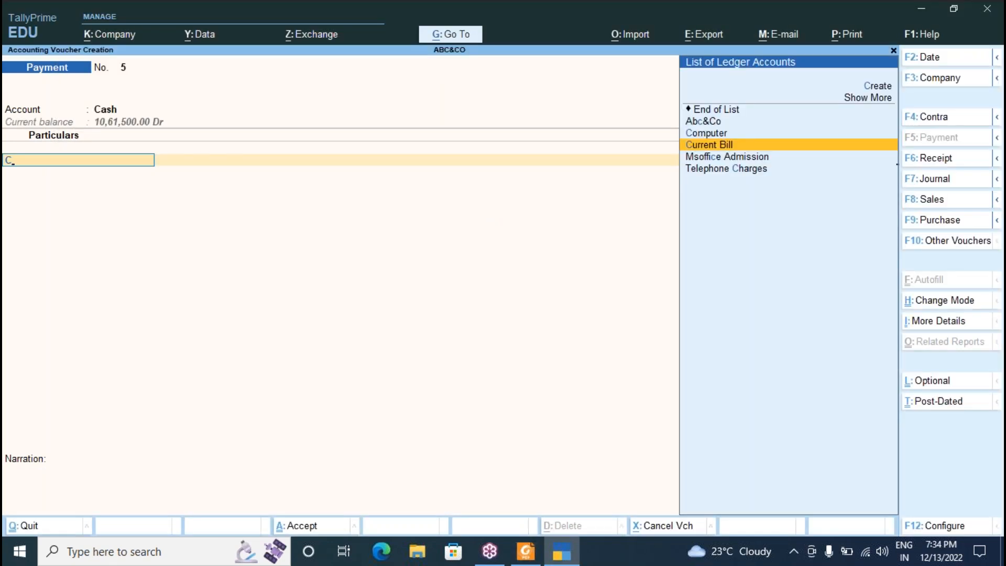
{"action": "key", "text": "Return"}
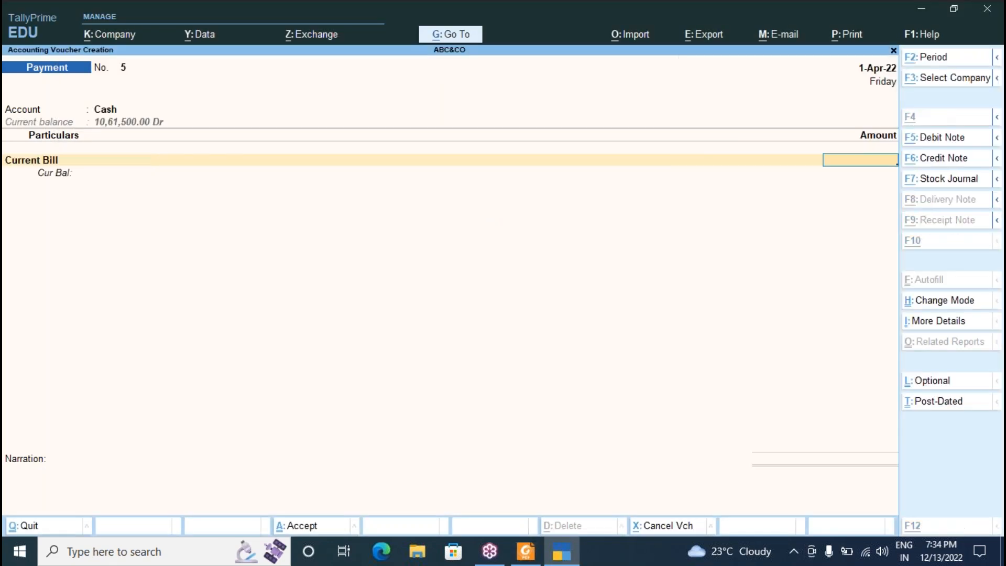
{"action": "type", "text": "7500"}
{"action": "key", "text": "Return"}
{"action": "key", "text": "Return"}
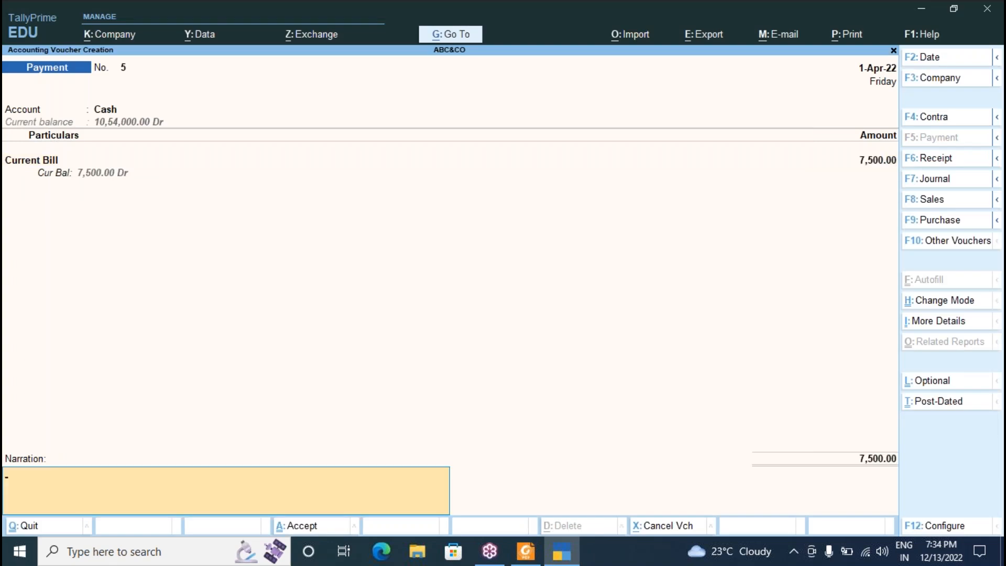
{"action": "key", "text": "Return"}
Record a Telephone Charges cash payment of 5,500 and save it.
{"action": "key", "text": "alt+Tab"}
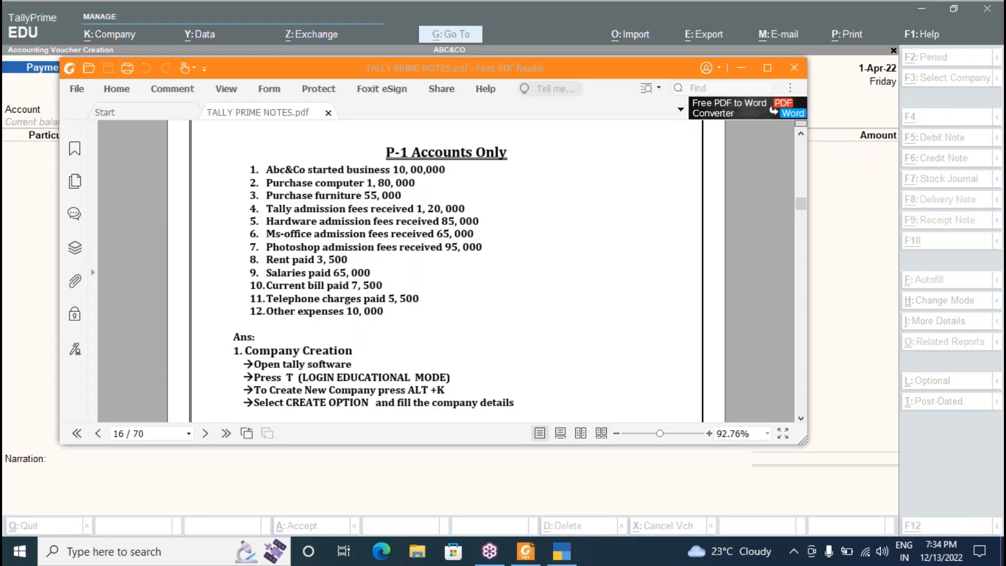
{"action": "key", "text": "alt+Tab"}
{"action": "type", "text": "Te"}
{"action": "key", "text": "Return"}
{"action": "key", "text": "alt+Tab"}
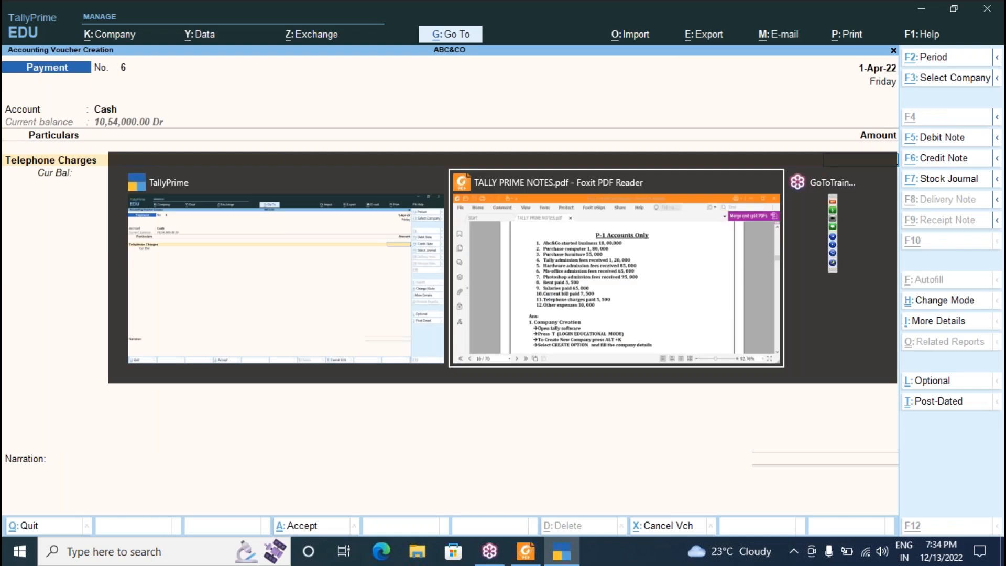
{"action": "key", "text": "alt+Tab"}
{"action": "type", "text": "5500"}
{"action": "key", "text": "Return"}
{"action": "key", "text": "Return"}
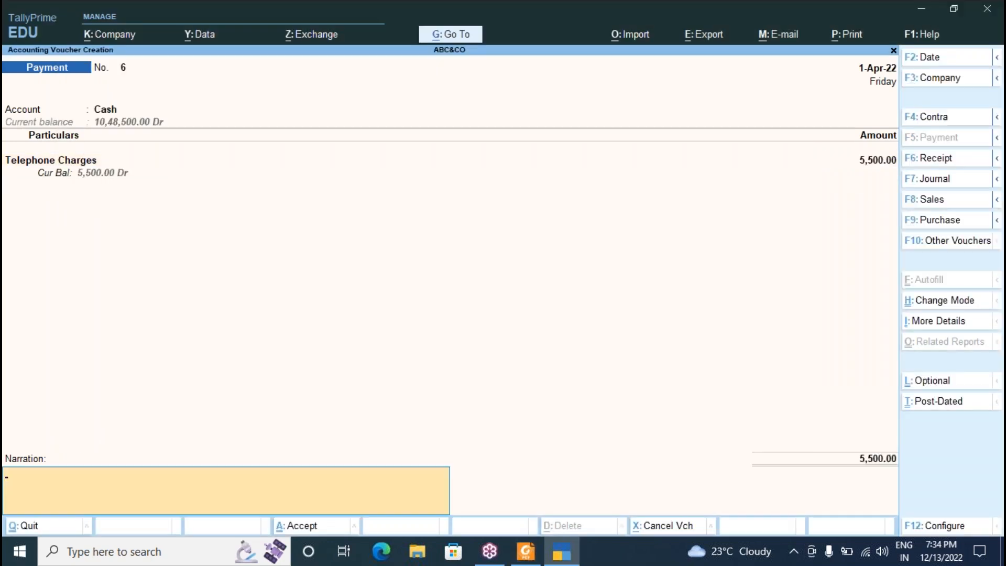
{"action": "key", "text": "Return"}
{"action": "key", "text": "Return"}
{"action": "key", "text": "alt+Tab"}
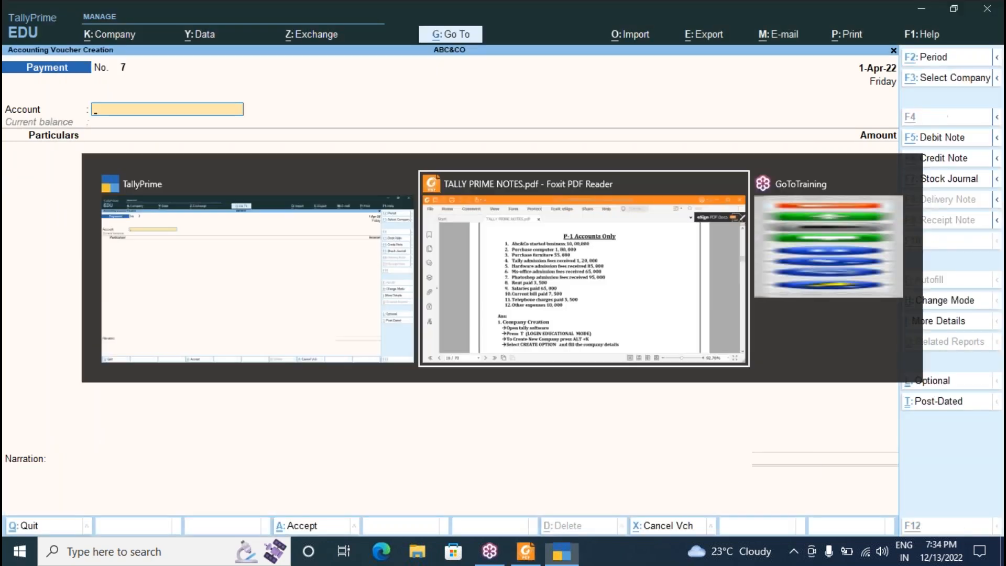
{"action": "key", "text": "alt+Tab"}
Enter Payment No. 7 for Other Expenses of 10,000 from Cash.
{"action": "key", "text": "Return"}
{"action": "type", "text": "o"}
{"action": "key", "text": "Return"}
{"action": "type", "text": "10000"}
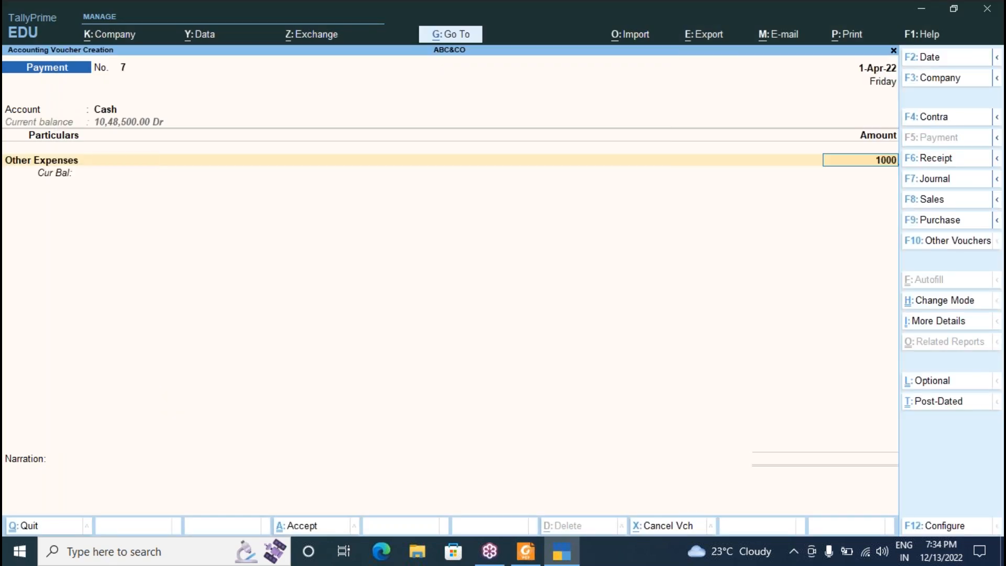
{"action": "key", "text": "Return"}
{"action": "key", "text": "Return"}
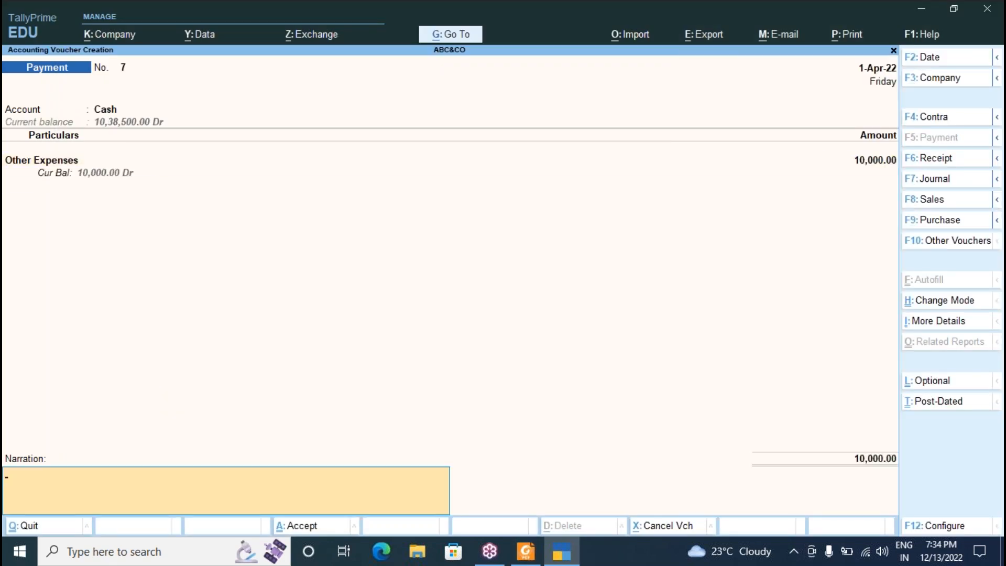
{"action": "key", "text": "Return"}
{"action": "key", "text": "Return"}
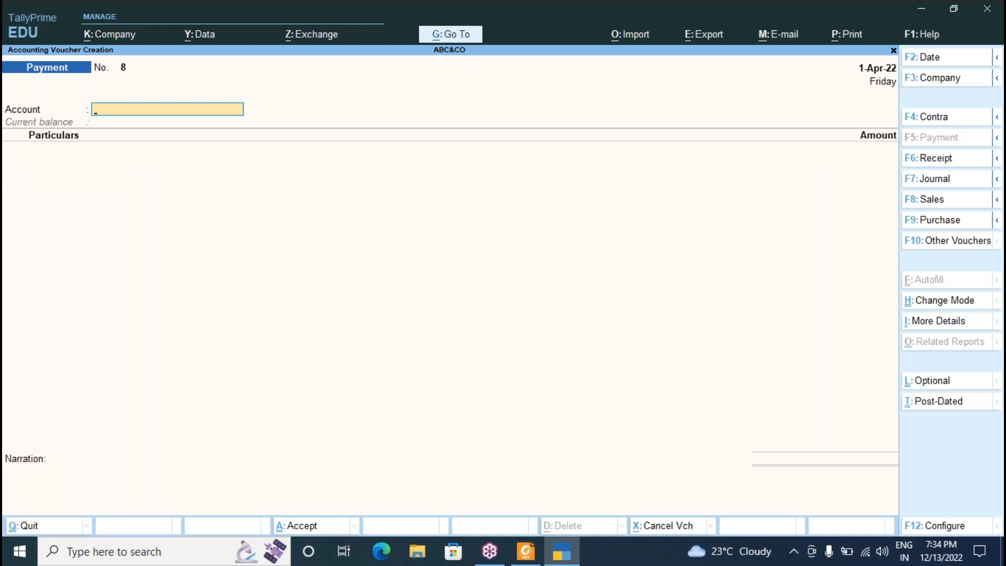
Page back through the saved payment vouchers to the first receipt voucher.
{"action": "key", "text": "Page_Up"}
{"action": "key", "text": "Page_Up"}
{"action": "key", "text": "Page_Up"}
{"action": "key", "text": "Page_Up"}
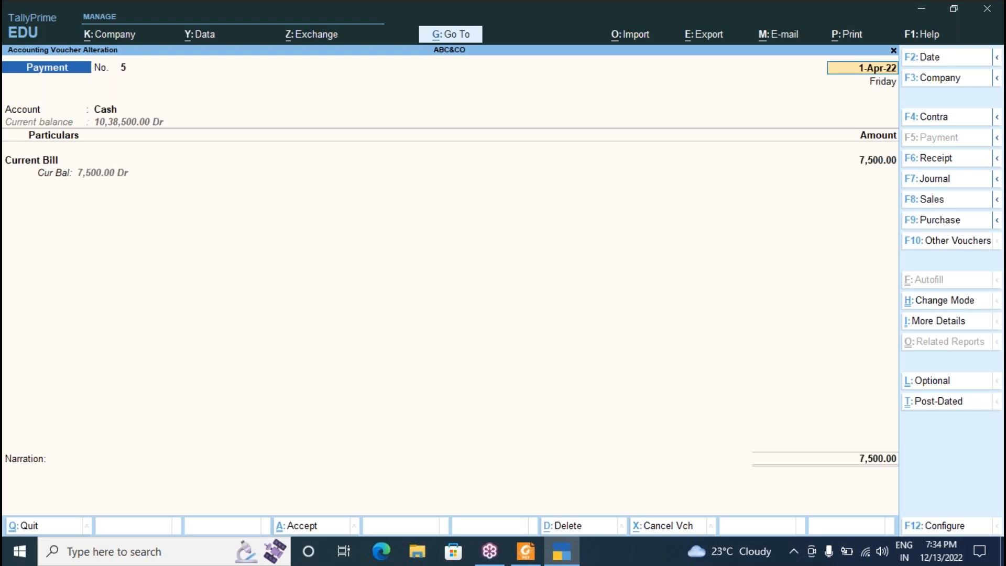
{"action": "key", "text": "Page_Up"}
{"action": "key", "text": "Page_Up"}
{"action": "key", "text": "Page_Up"}
{"action": "key", "text": "Page_Up"}
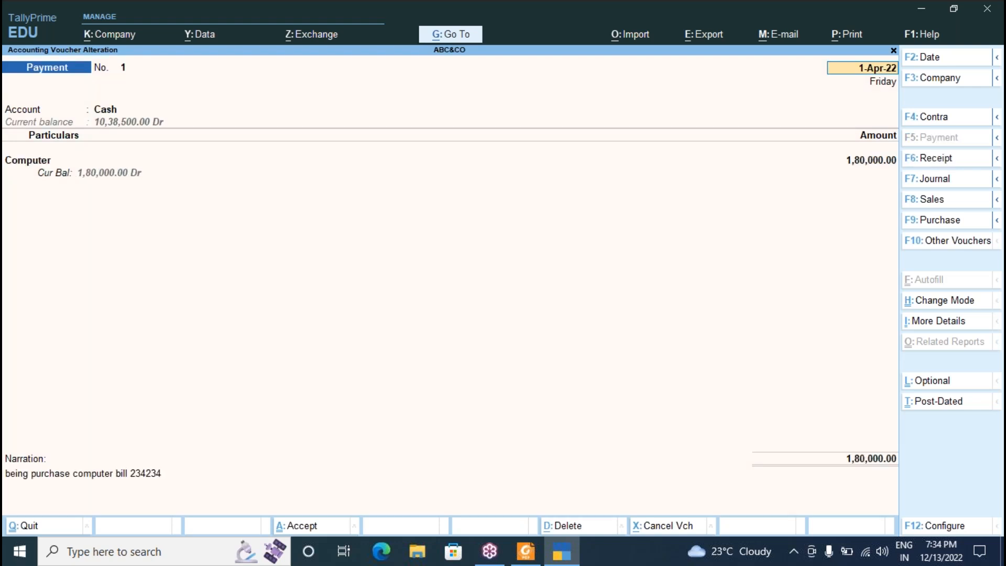
{"action": "key", "text": "BackSpace"}
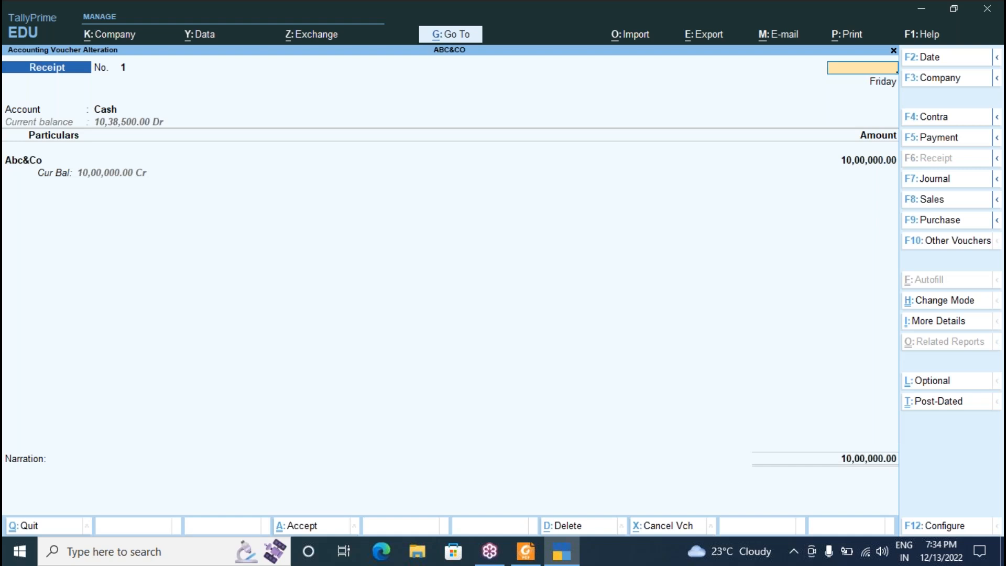
Quit voucher entry and return to the Gateway of Tally menu.
{"action": "key", "text": "Escape"}
{"action": "key", "text": "Return"}
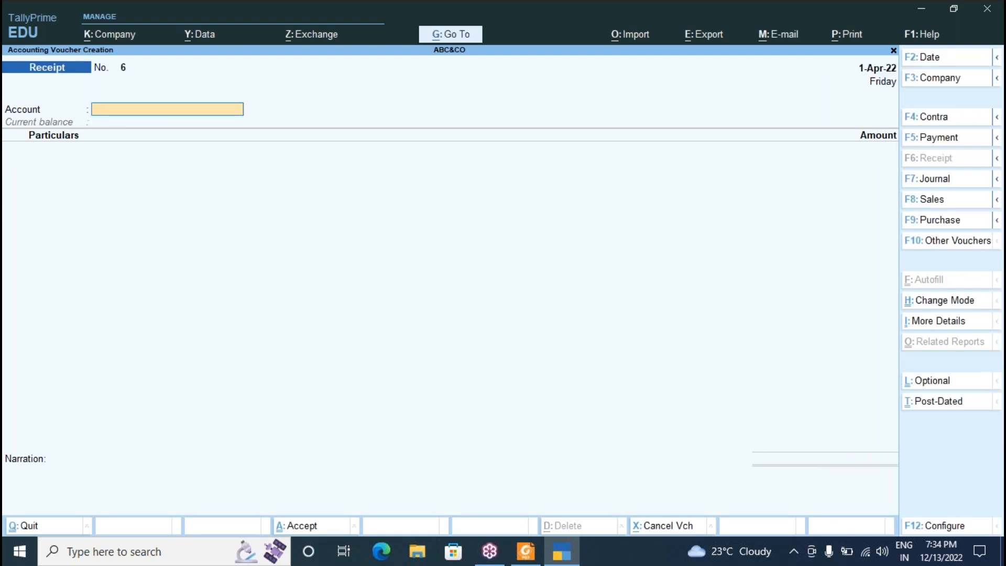
{"action": "key", "text": "Escape"}
{"action": "key", "text": "Return"}
{"action": "key", "text": "Down"}
{"action": "key", "text": "Down"}
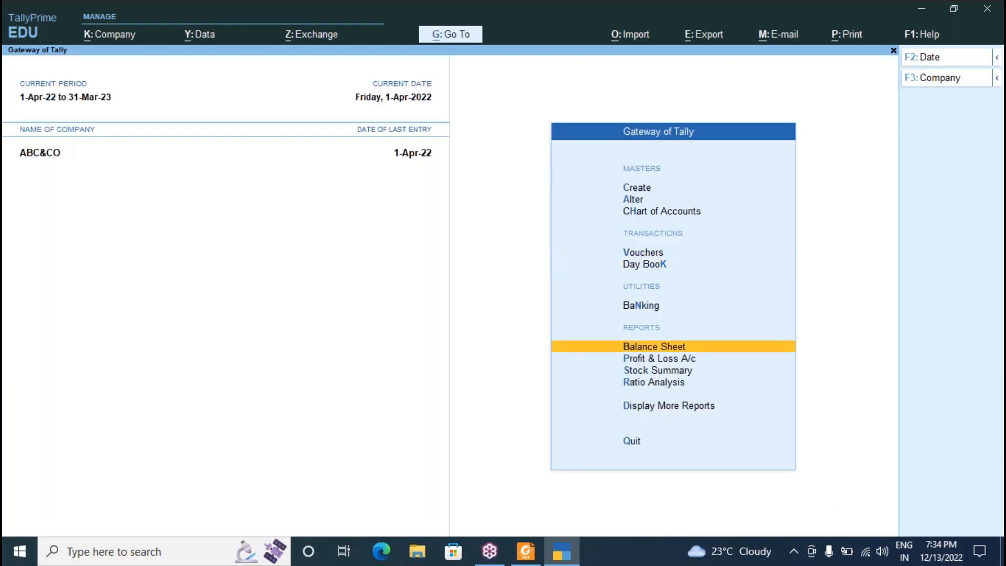
{"action": "key", "text": "Down"}
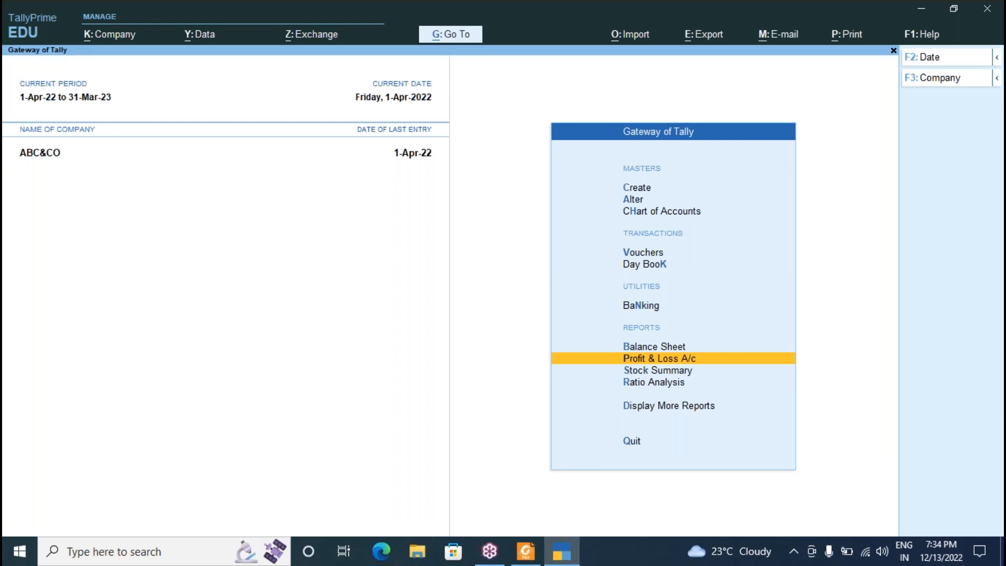
Open Profit & Loss A/c and check Indirect Expenses 91,500, Indirect Incomes 3,65,000, Nett Profit 2,73,500.
{"action": "key", "text": "Return"}
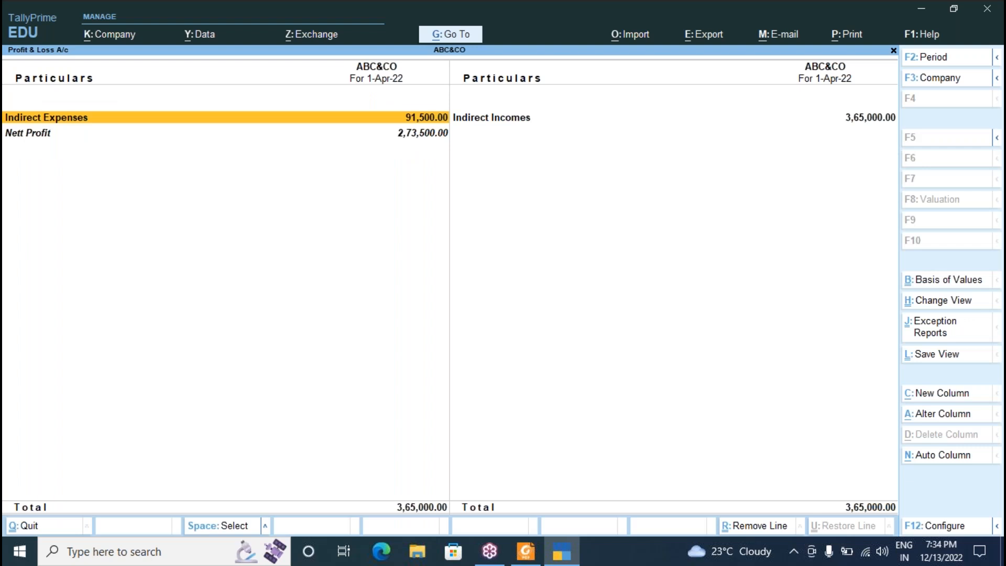
{"action": "left_click", "coordinate": [513, 128]}
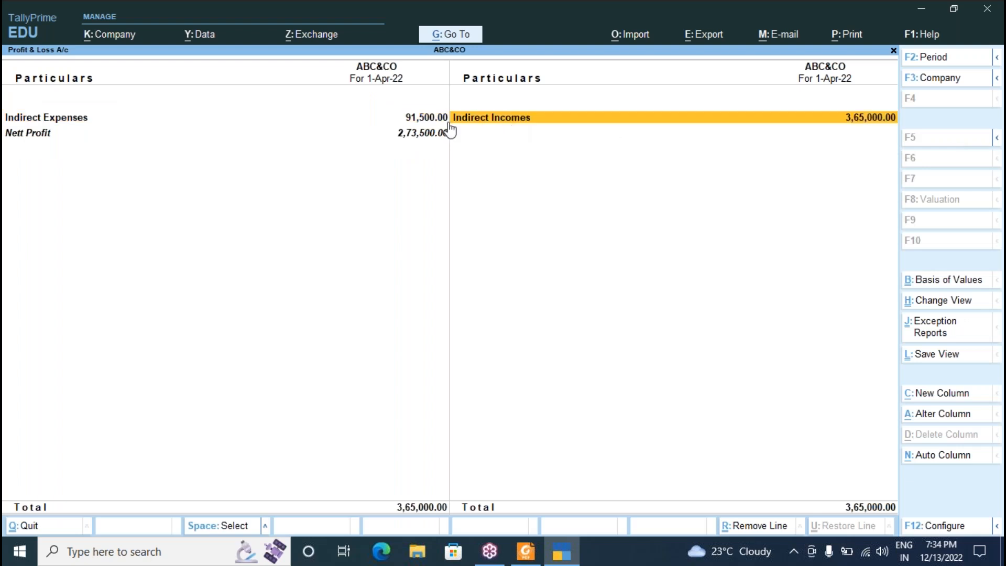
{"action": "left_click", "coordinate": [413, 121]}
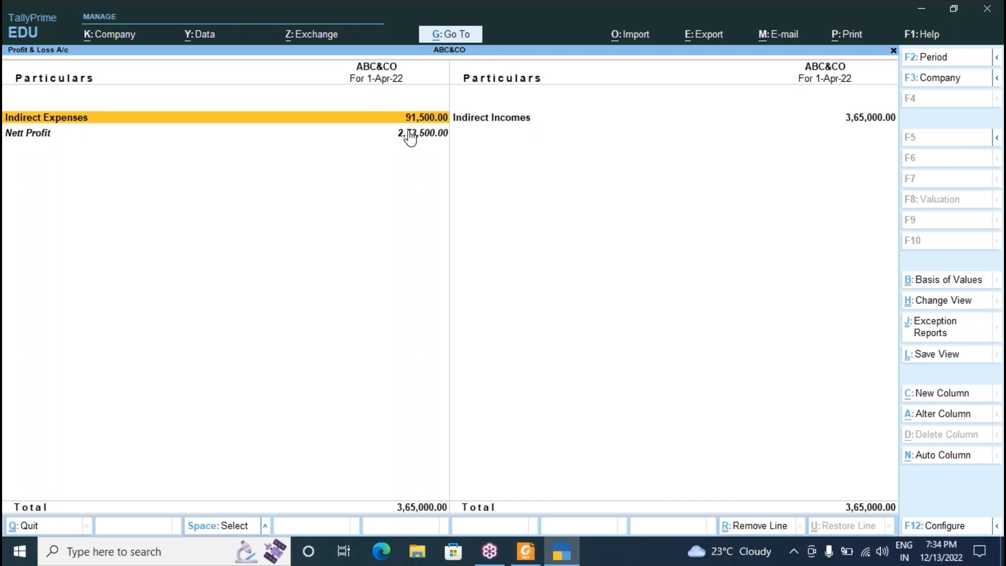
{"action": "left_click", "coordinate": [408, 135]}
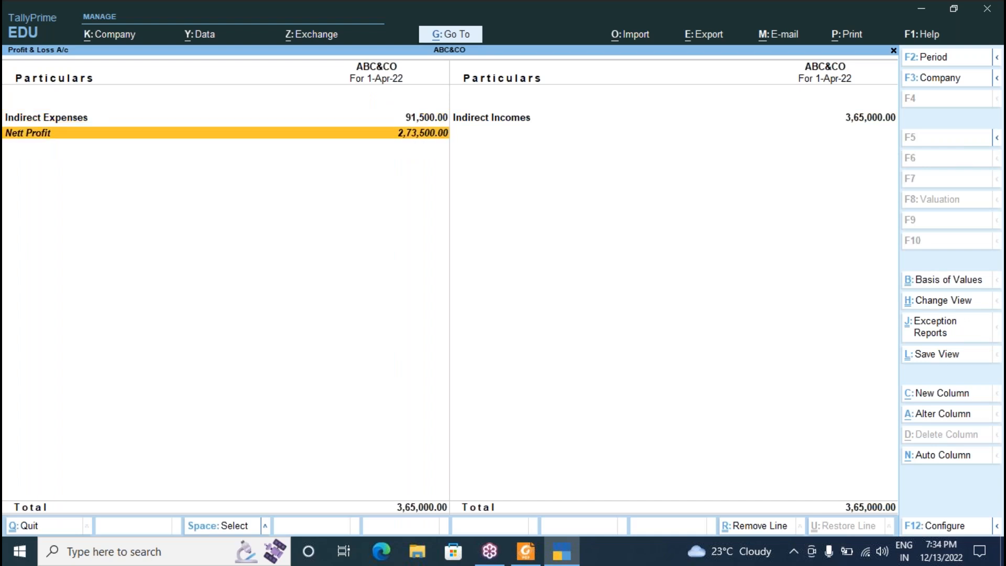
{"action": "left_click", "coordinate": [876, 123]}
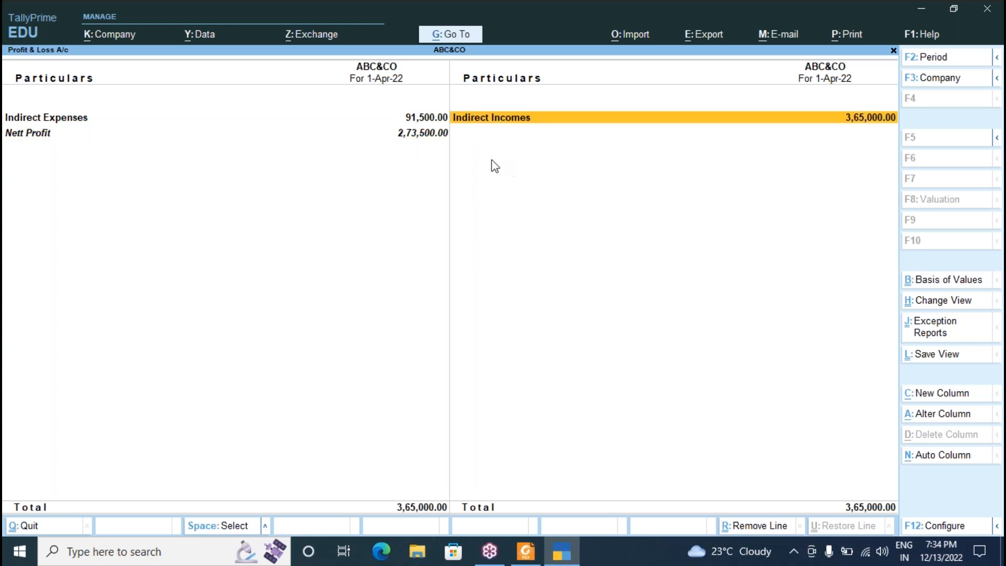
{"action": "left_click", "coordinate": [413, 123]}
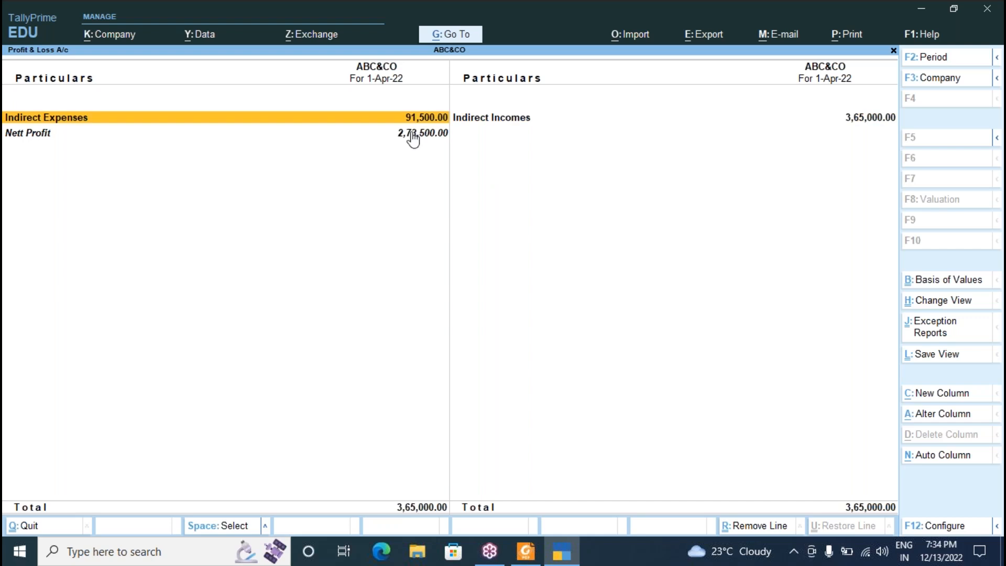
{"action": "left_click", "coordinate": [410, 138]}
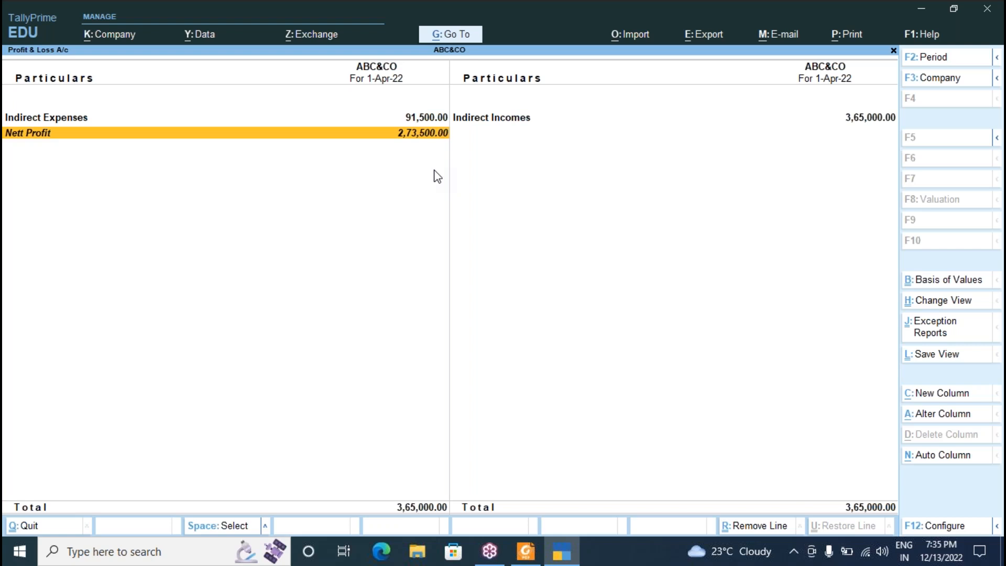
{"action": "key", "text": "alt"}
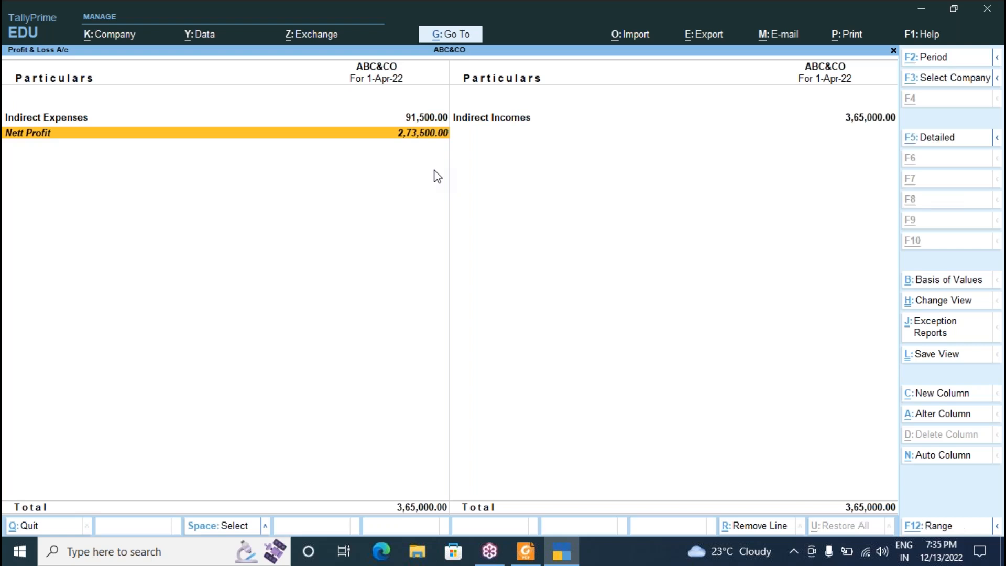
{"action": "key", "text": "alt+F5"}
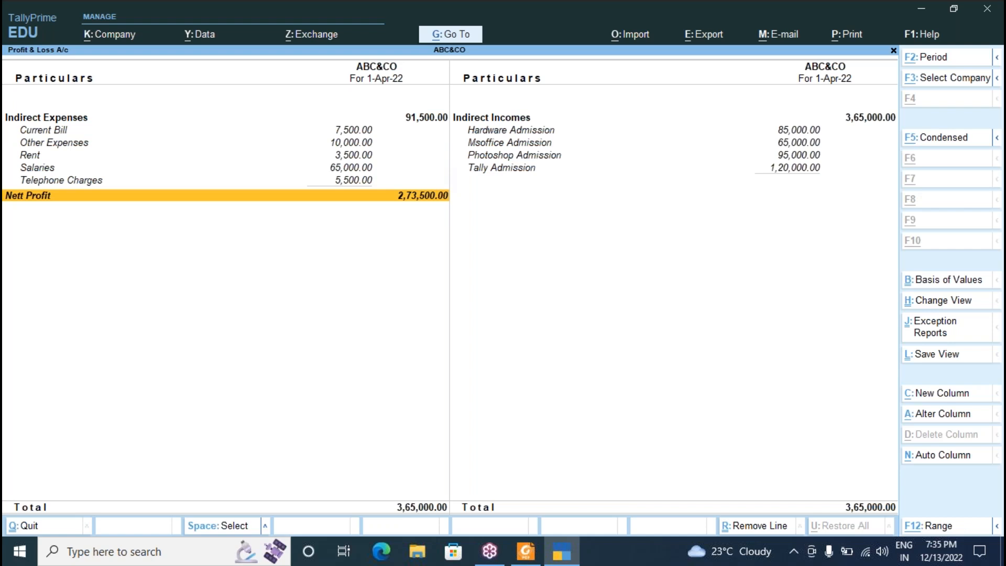
{"action": "key", "text": "alt+F5"}
{"action": "key", "text": "alt+F5"}
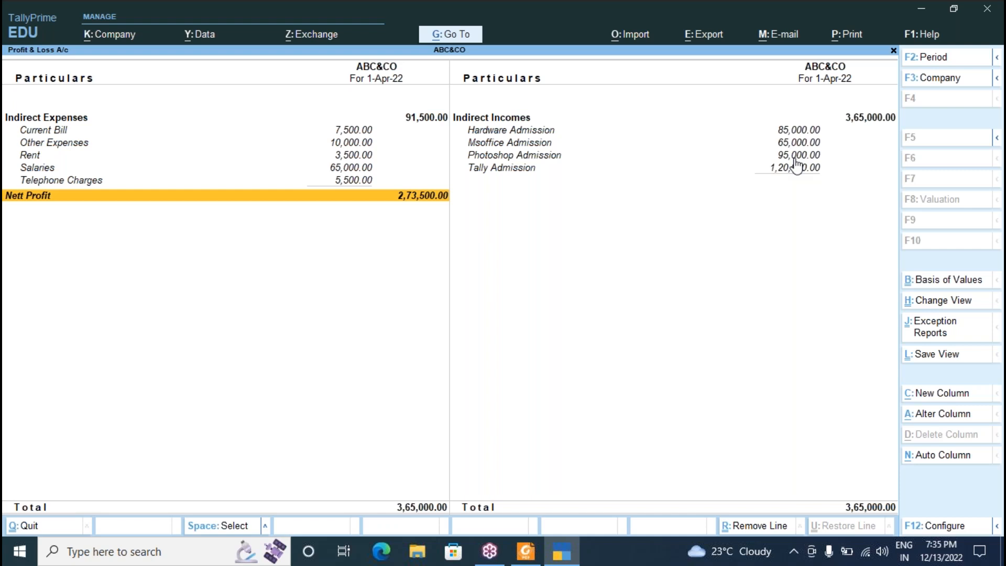
{"action": "key", "text": "alt"}
{"action": "left_click", "coordinate": [999, 62]}
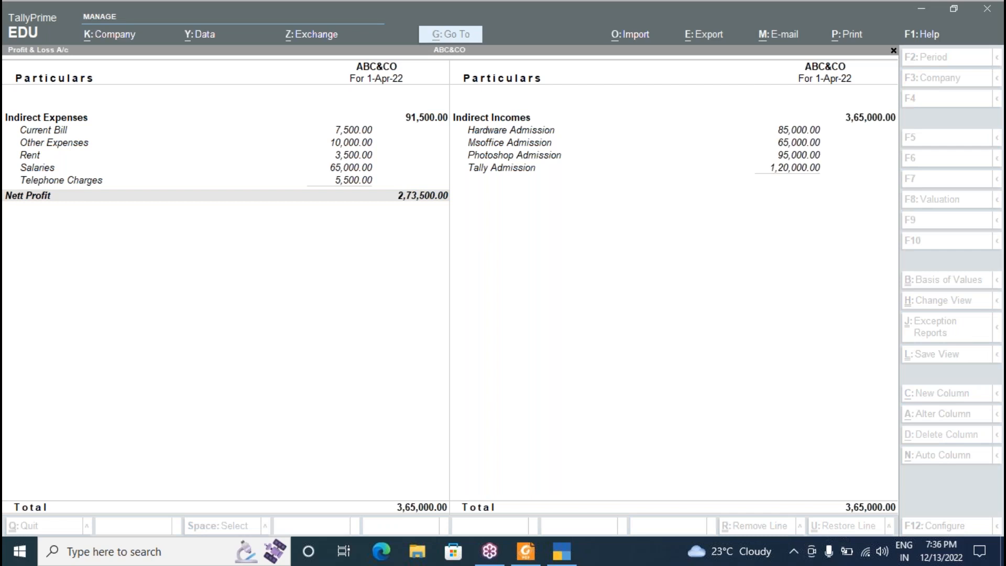
Open the 12,73,500 Balance Sheet and drill into Cash-in-Hand, showing Cash at 10,38,500.00.
{"action": "left_click", "coordinate": [548, 309]}
{"action": "key", "text": "Escape"}
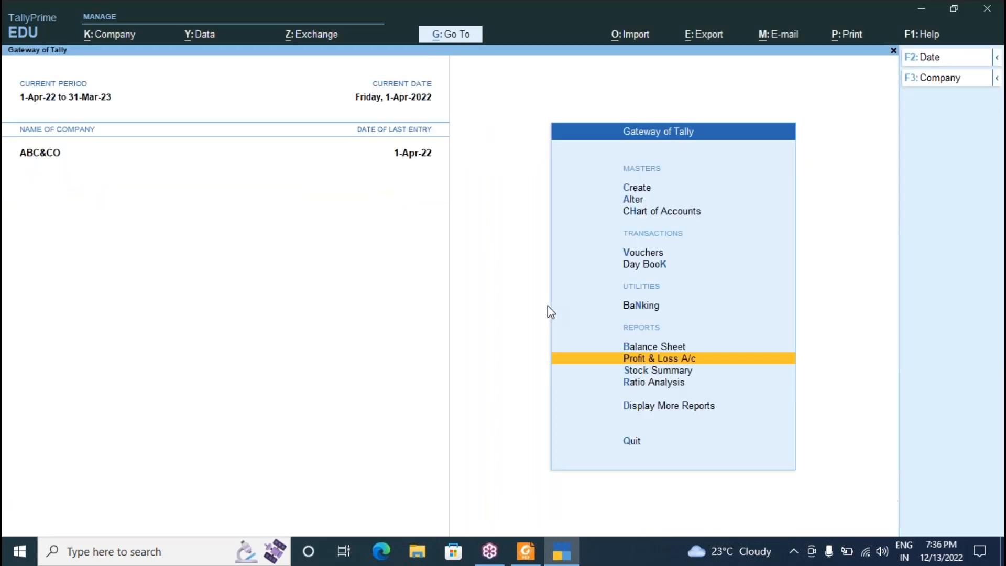
{"action": "left_click", "coordinate": [651, 347]}
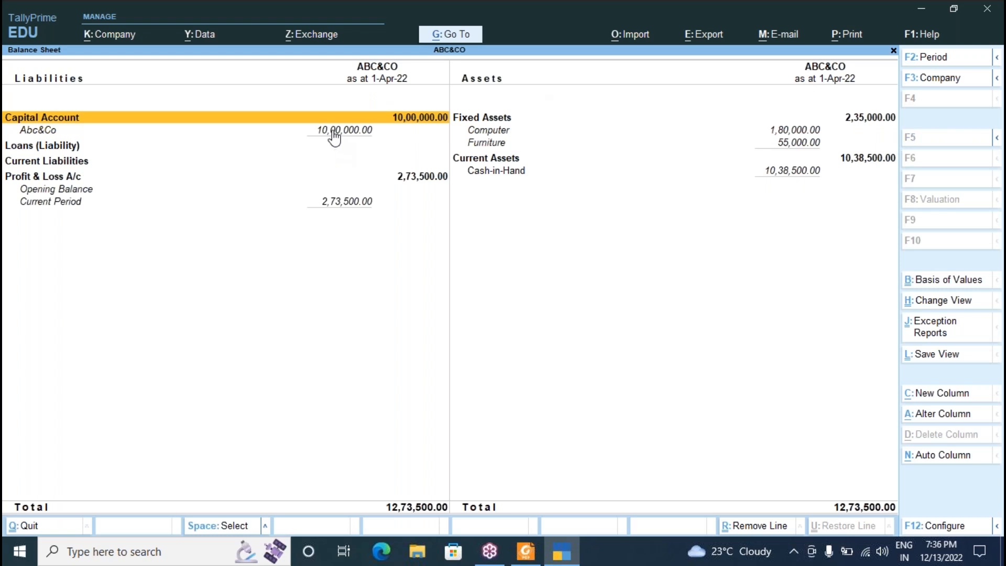
{"action": "left_click", "coordinate": [334, 138]}
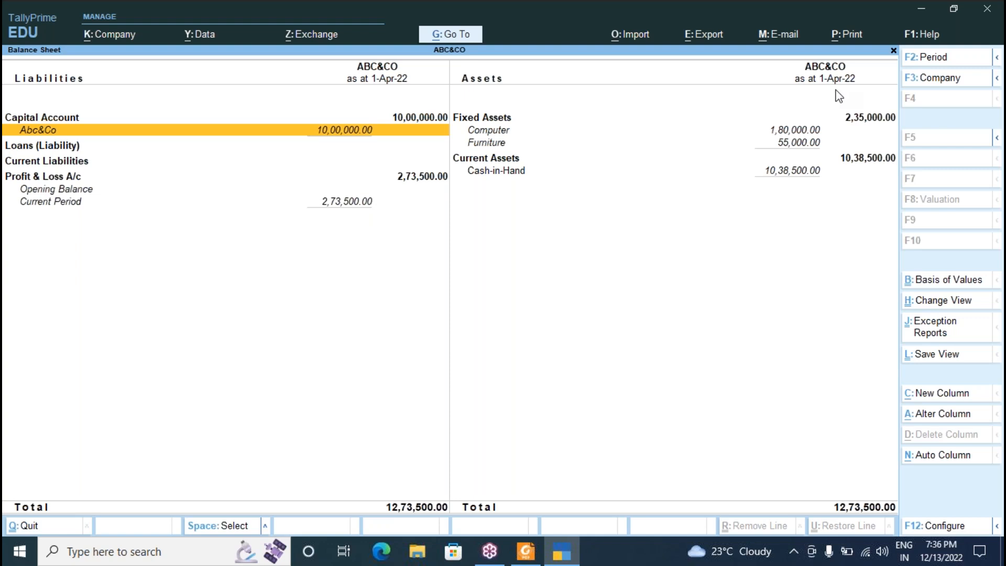
{"action": "left_click", "coordinate": [792, 56]}
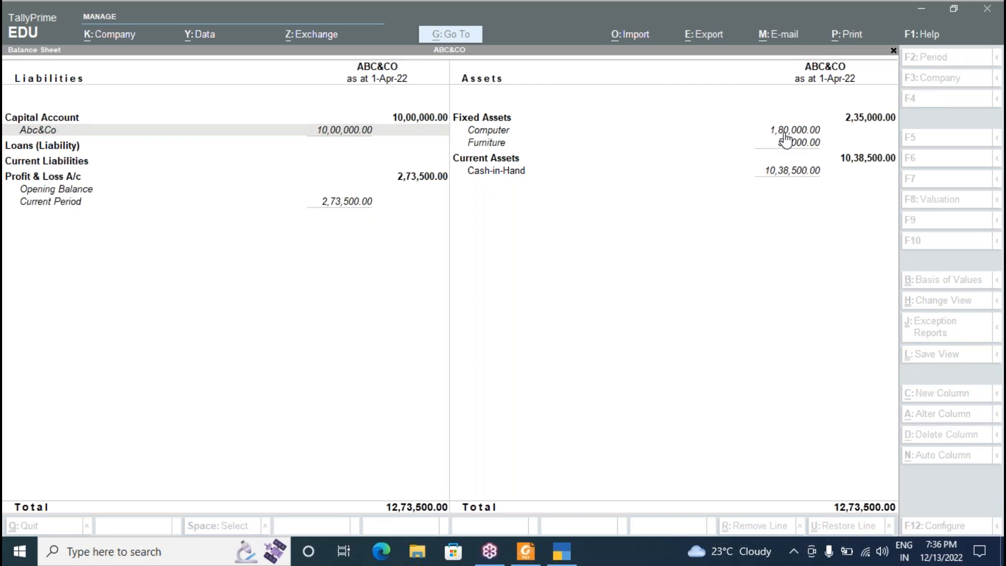
{"action": "left_click", "coordinate": [786, 181]}
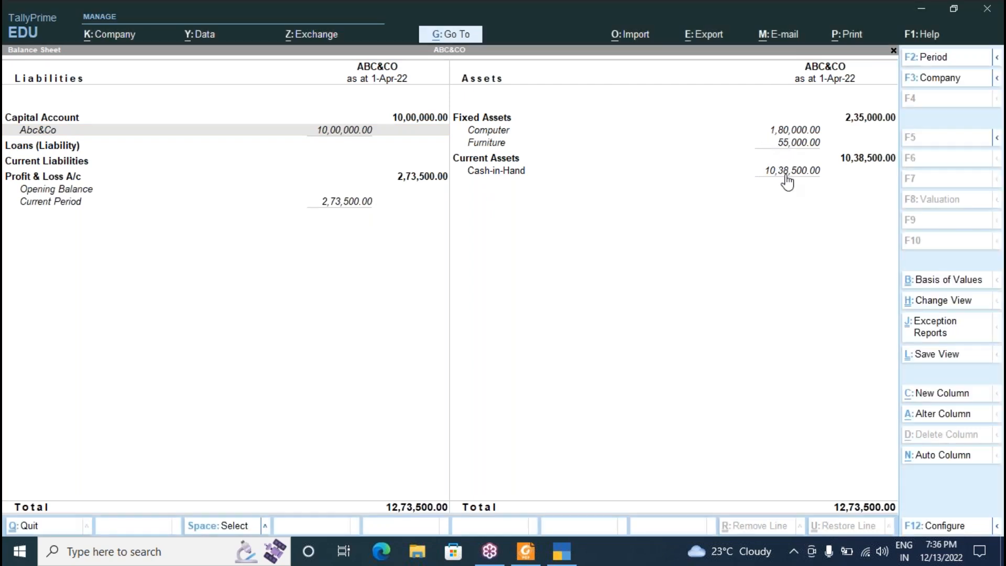
{"action": "left_click", "coordinate": [787, 182]}
{"action": "left_click", "coordinate": [787, 182]}
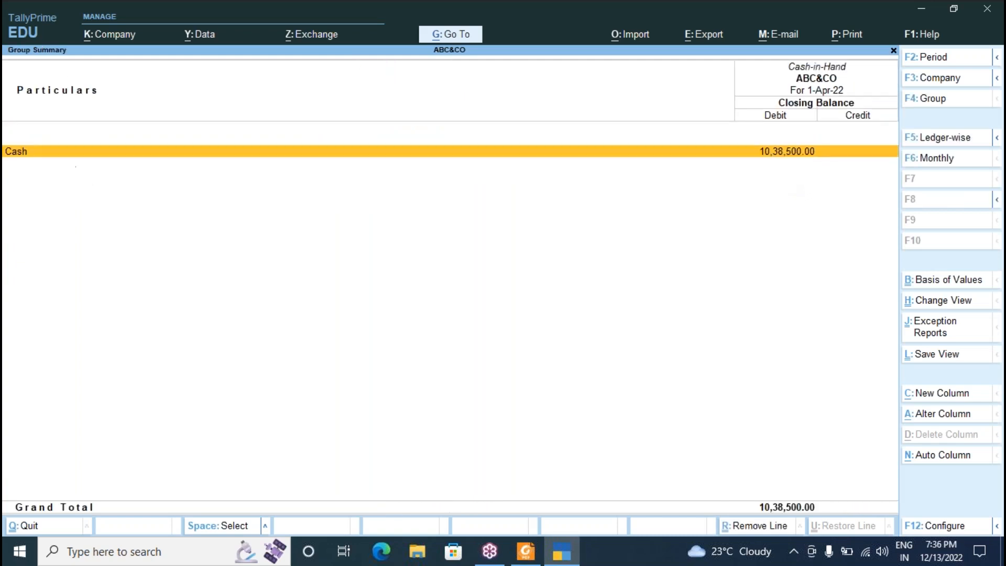
Review the Cash ledger's April vouchers, then reopen the Profit & Loss A/c with Go To.
{"action": "key", "text": "Return"}
{"action": "key", "text": "Return"}
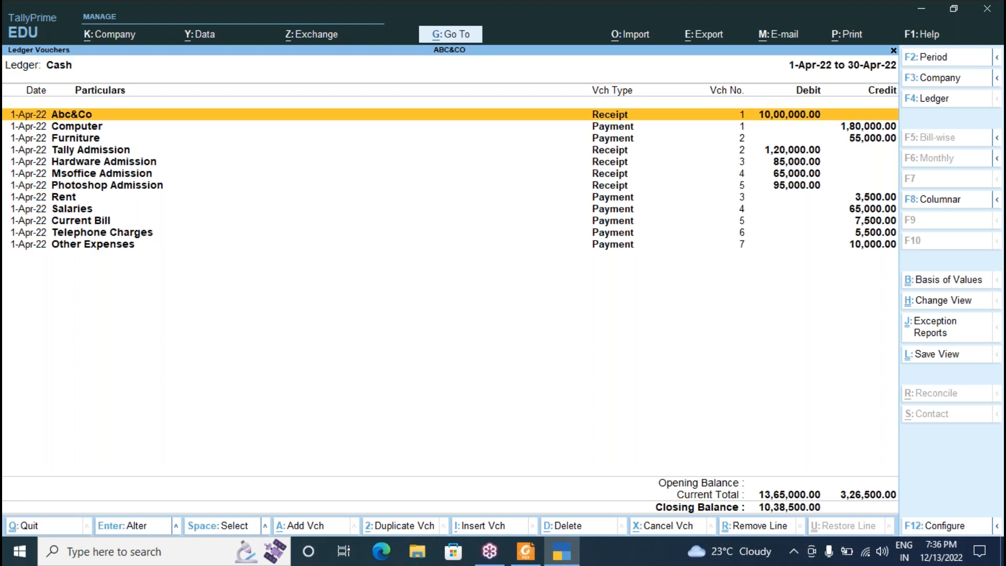
{"action": "key", "text": "Escape"}
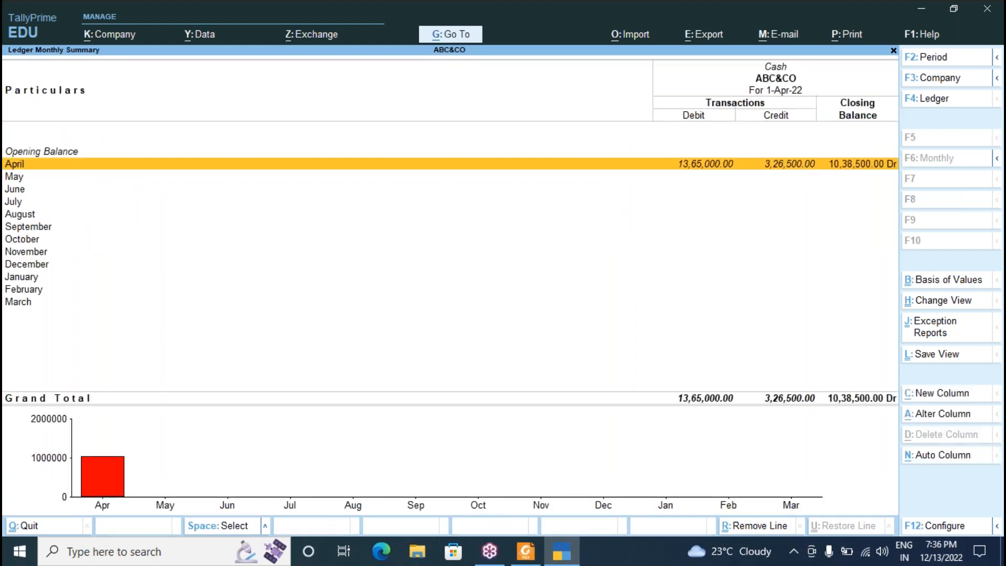
{"action": "key", "text": "Escape"}
{"action": "key", "text": "Escape"}
{"action": "key", "text": "Escape"}
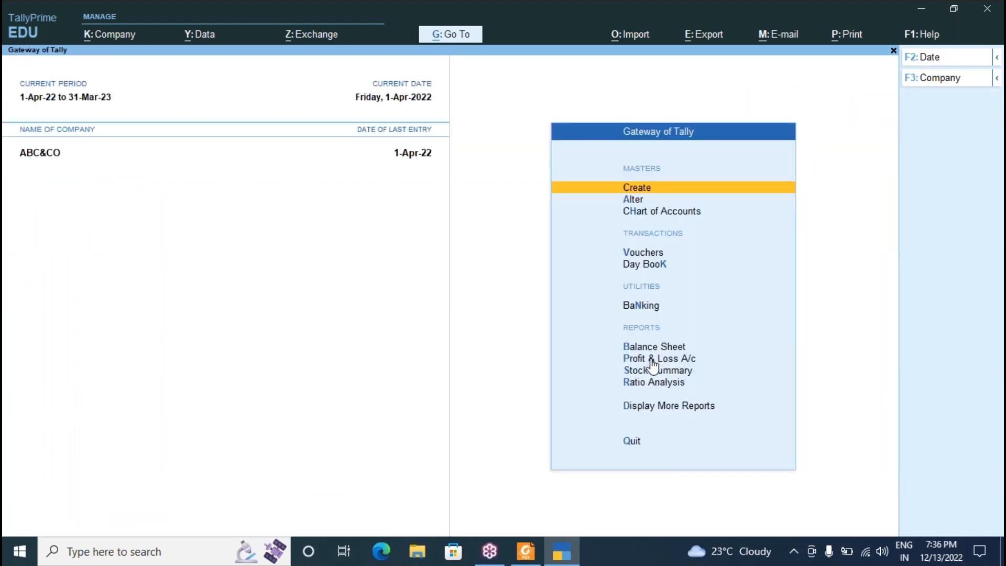
{"action": "left_click", "coordinate": [653, 359]}
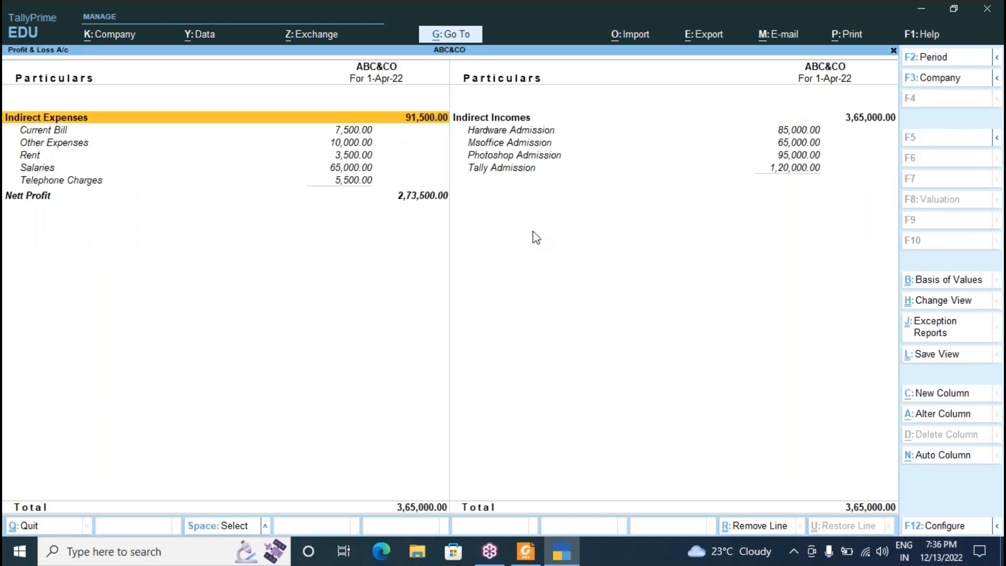
{"action": "left_click", "coordinate": [457, 39]}
Search 'Cash' in Go To and open the Cash Ledger vouchers with 10,38,500.00 closing balance.
{"action": "type", "text": "Cash"}
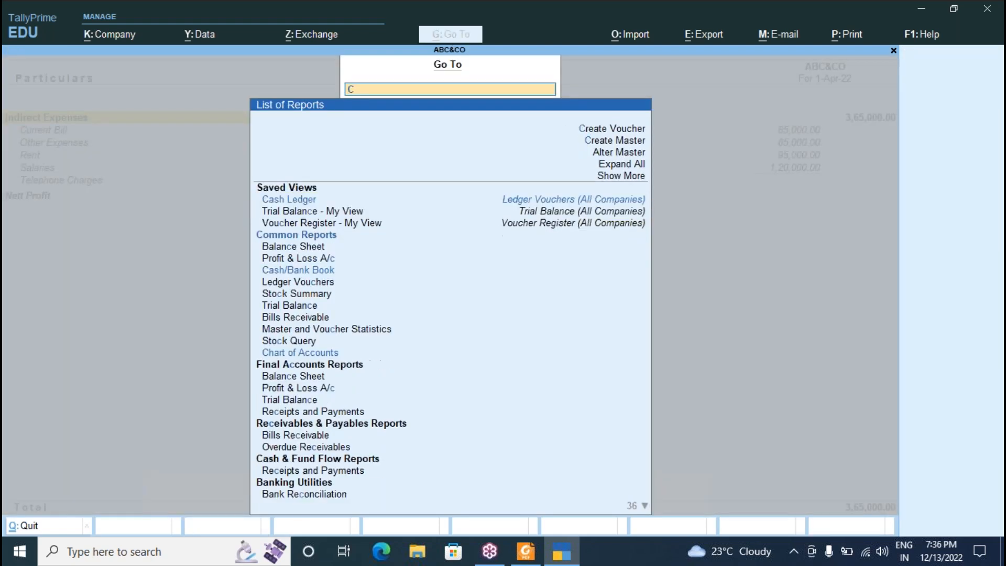
{"action": "key", "text": "Return"}
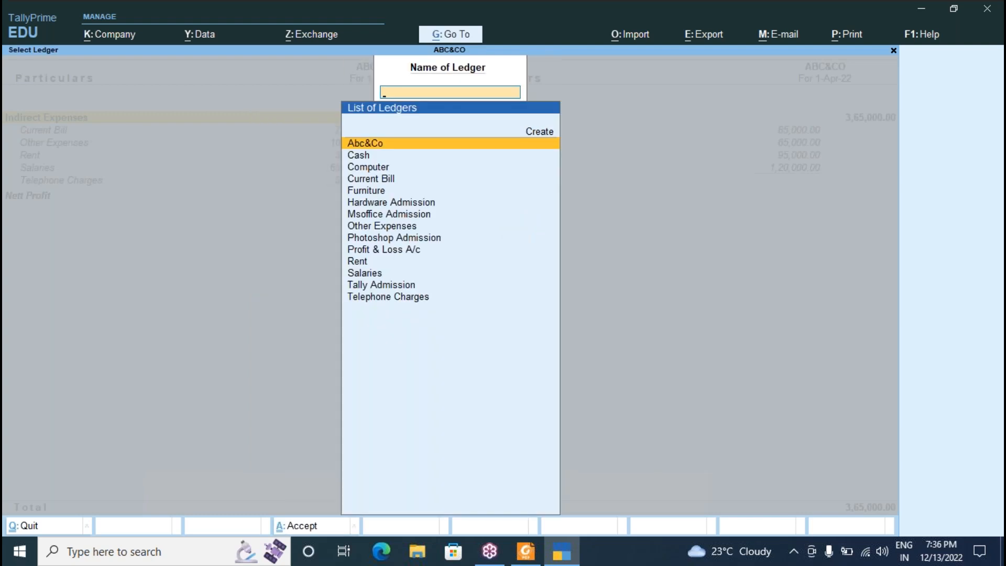
{"action": "key", "text": "Down"}
{"action": "key", "text": "Return"}
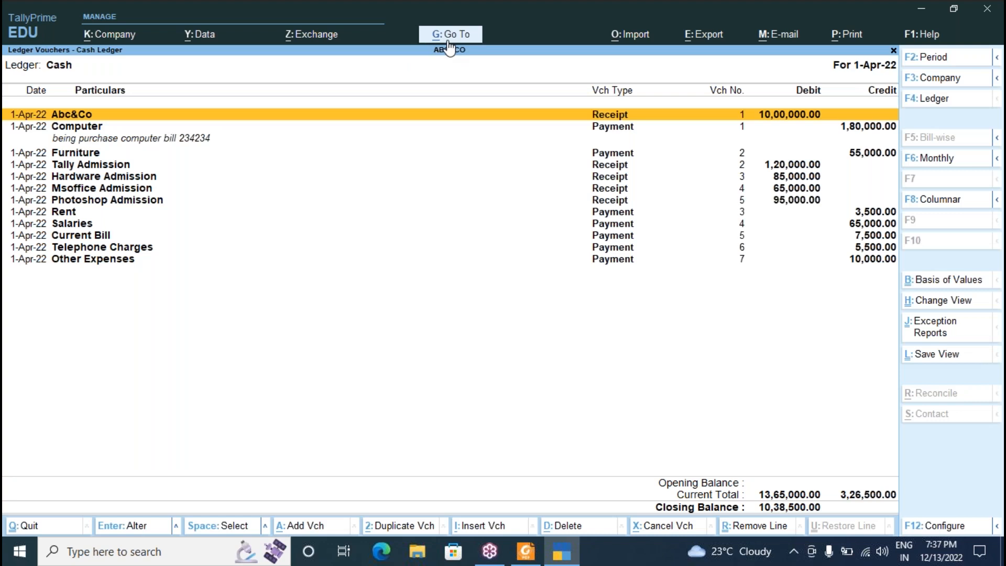
Reopen Go To and scroll through the common reports list down to Profit & Loss A/c.
{"action": "key", "text": "alt+g"}
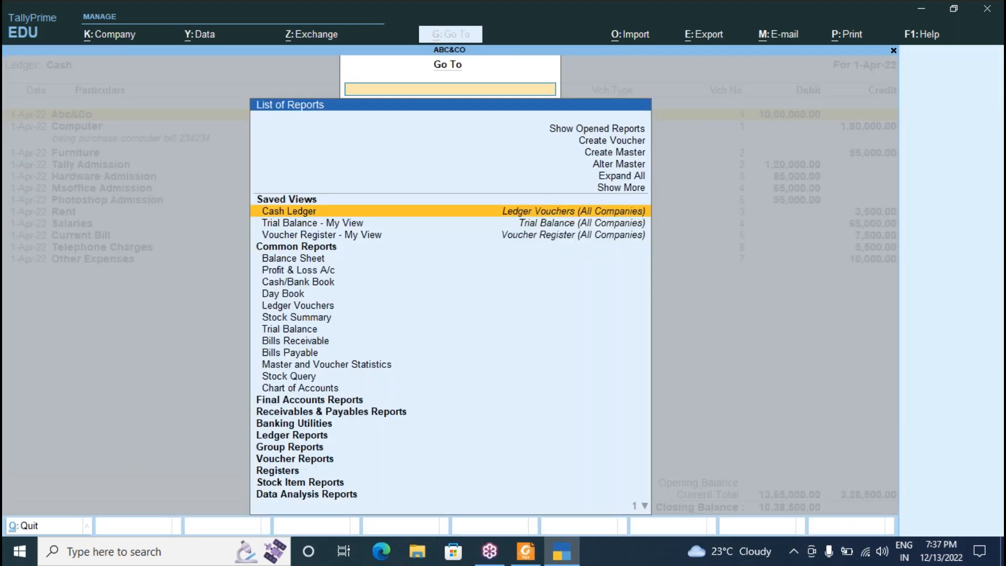
{"action": "type", "text": "Cas"}
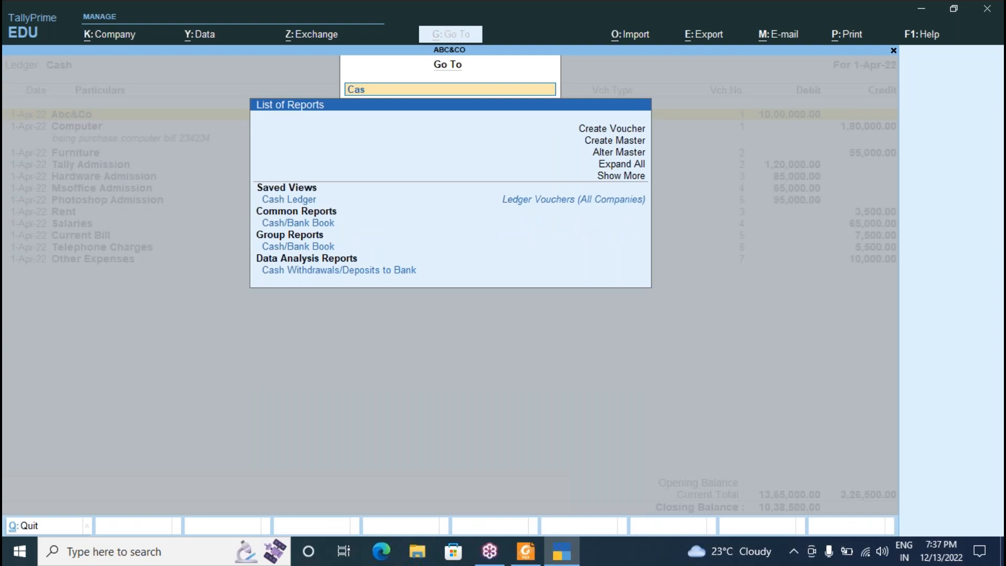
{"action": "key", "text": "BackSpace"}
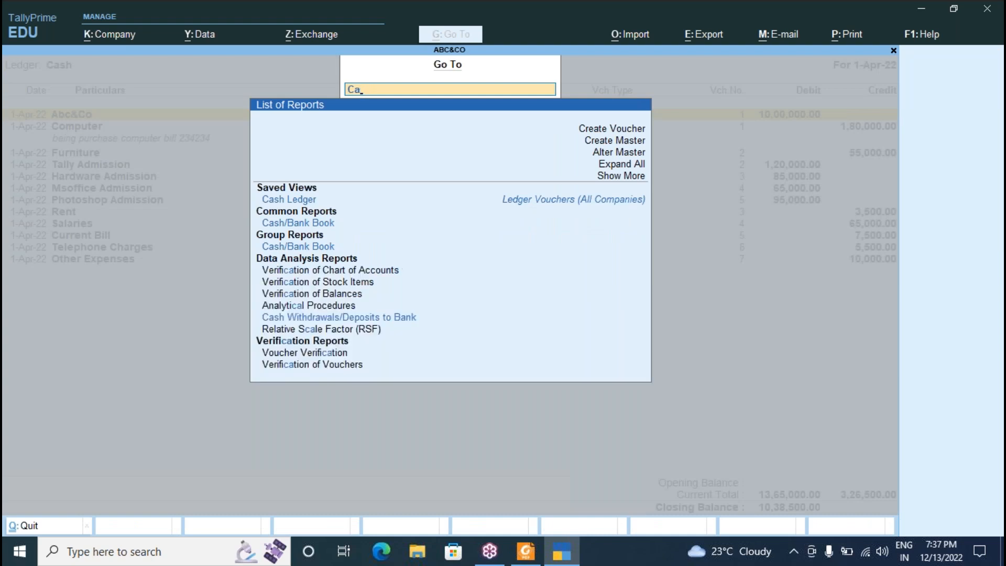
{"action": "key", "text": "BackSpace"}
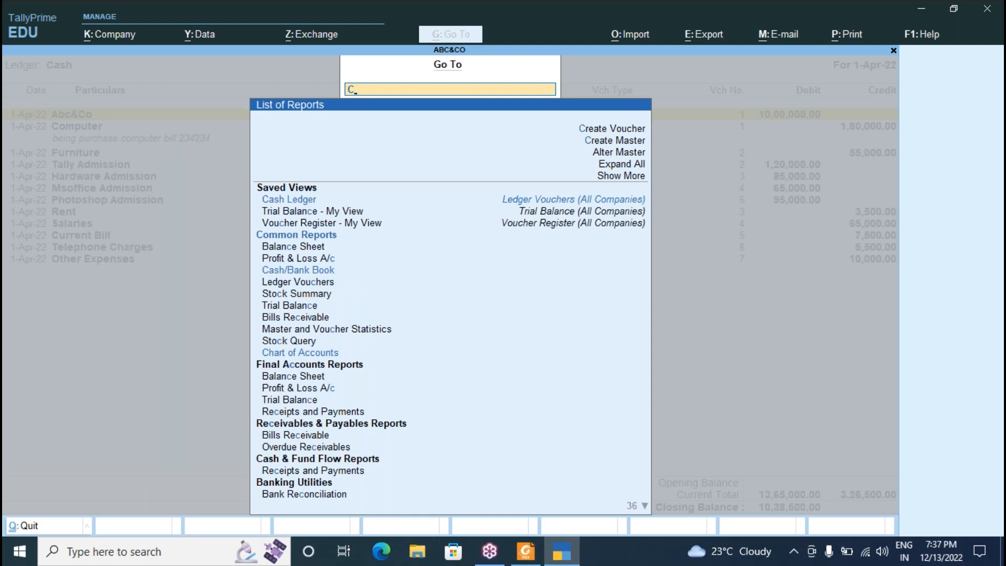
{"action": "key", "text": "Page_Down"}
{"action": "key", "text": "Down"}
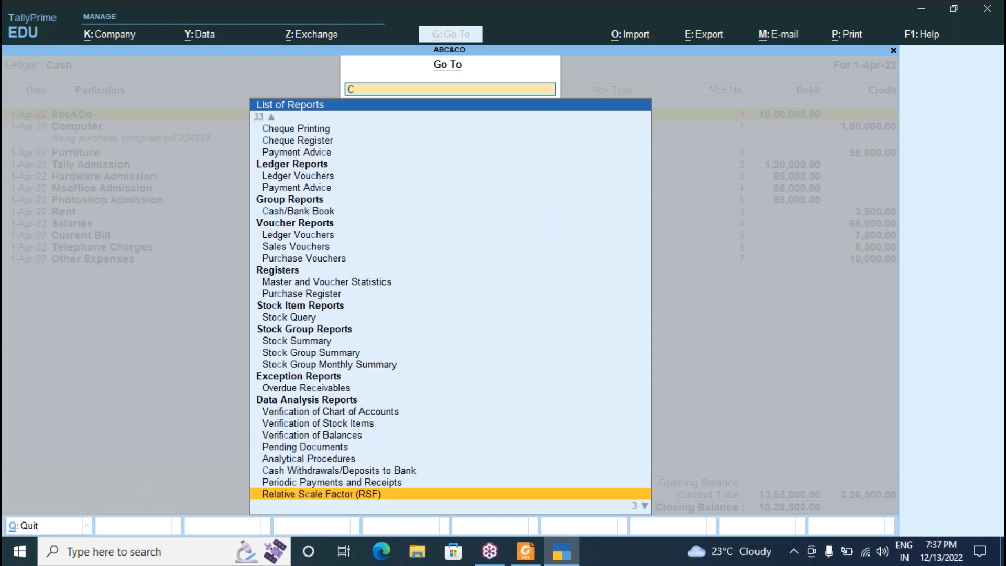
{"action": "key", "text": "BackSpace"}
{"action": "key", "text": "Down"}
{"action": "key", "text": "Down"}
{"action": "key", "text": "Down"}
{"action": "key", "text": "Down"}
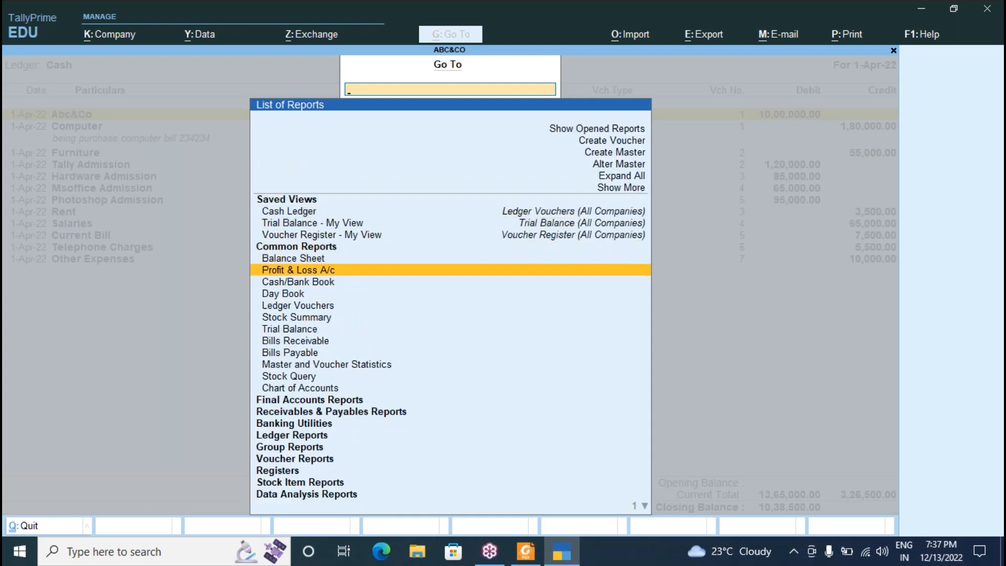
{"action": "key", "text": "Down"}
{"action": "key", "text": "Down"}
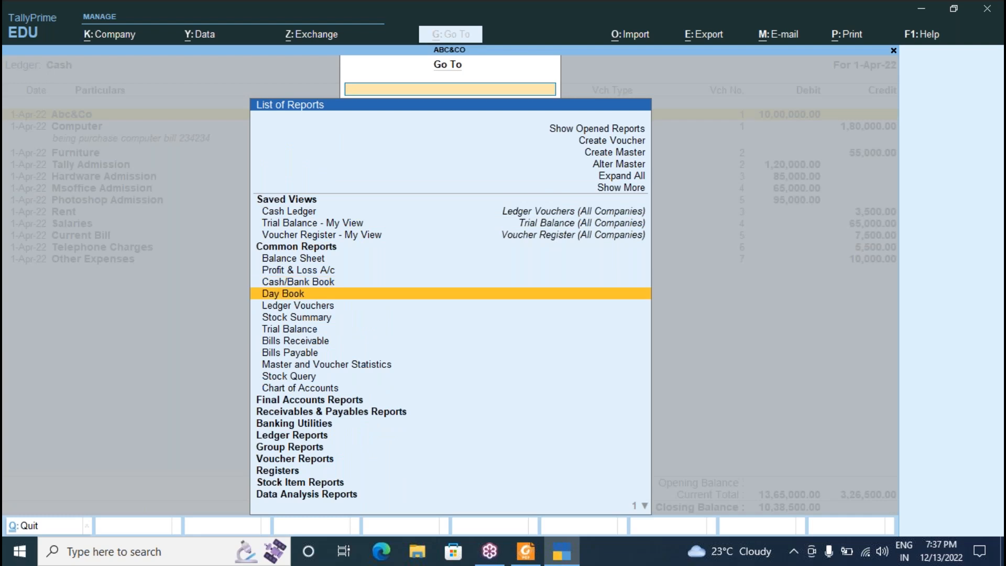
Browse the Final Accounts, Receivables & Payables and Banking Utilities report groups, then close Go To.
{"action": "key", "text": "Down"}
{"action": "key", "text": "Down"}
{"action": "key", "text": "Down"}
{"action": "key", "text": "Down"}
{"action": "key", "text": "Down"}
{"action": "key", "text": "Down"}
{"action": "key", "text": "Down"}
{"action": "key", "text": "Down"}
{"action": "key", "text": "Down"}
{"action": "key", "text": "Return"}
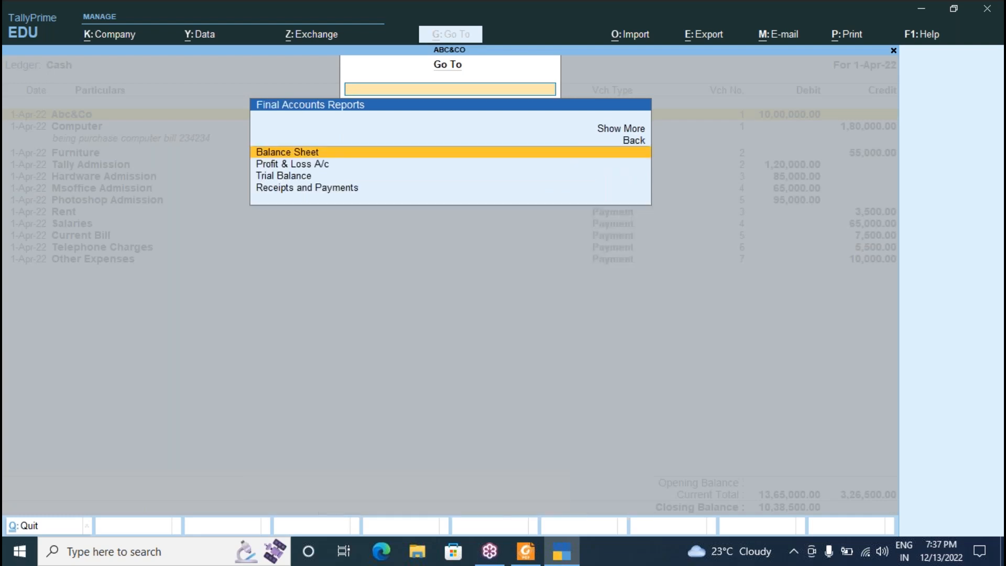
{"action": "key", "text": "Escape"}
{"action": "key", "text": "Down"}
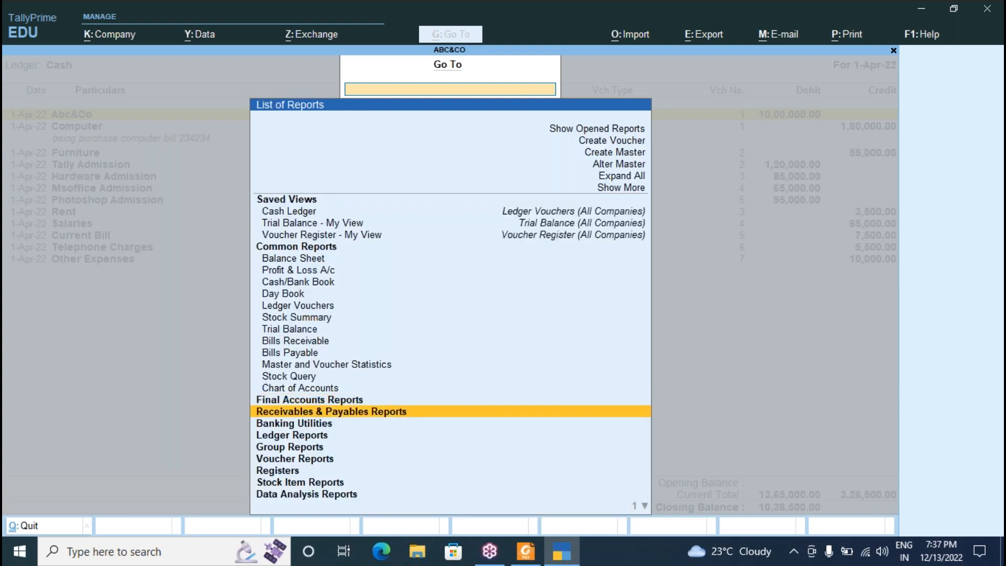
{"action": "key", "text": "Return"}
{"action": "key", "text": "Escape"}
{"action": "key", "text": "Down"}
{"action": "key", "text": "Return"}
{"action": "key", "text": "Escape"}
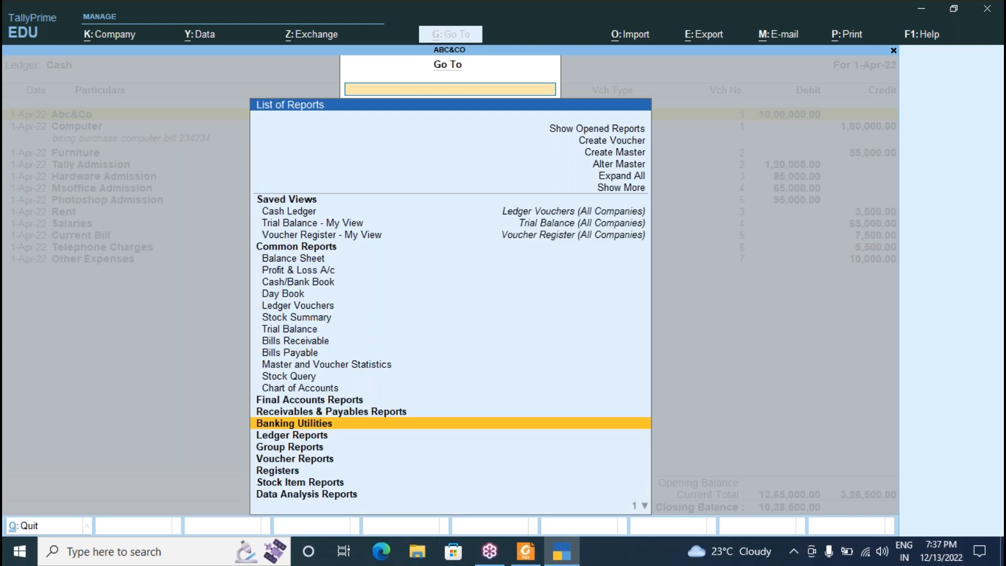
{"action": "key", "text": "Escape"}
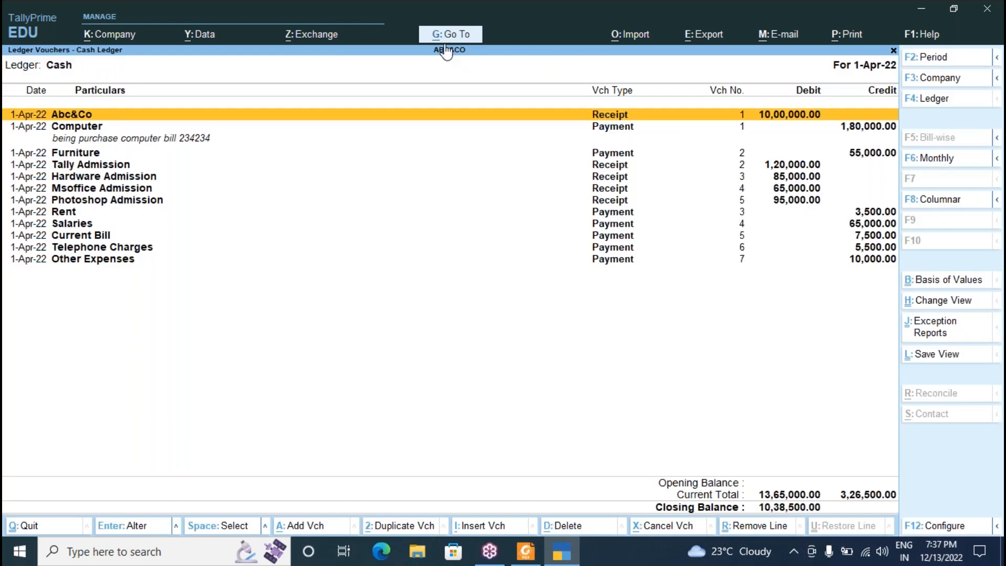
Open the Balance Sheet totalling 12,73,500.00 and bring up the Go To report list.
{"action": "left_click", "coordinate": [451, 42]}
{"action": "key", "text": "Escape"}
{"action": "key", "text": "Escape"}
{"action": "key", "text": "Escape"}
{"action": "key", "text": "Escape"}
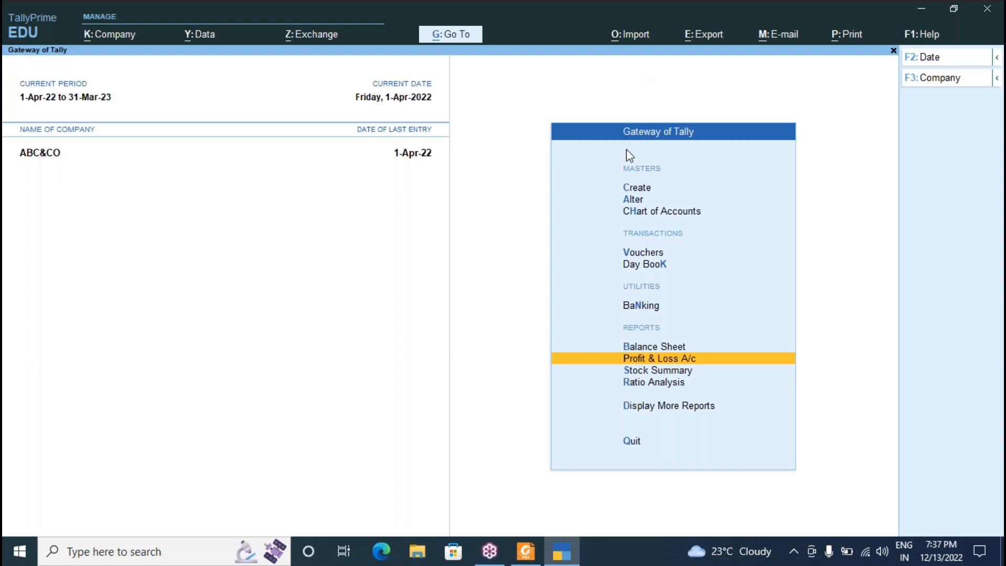
{"action": "left_click", "coordinate": [651, 347]}
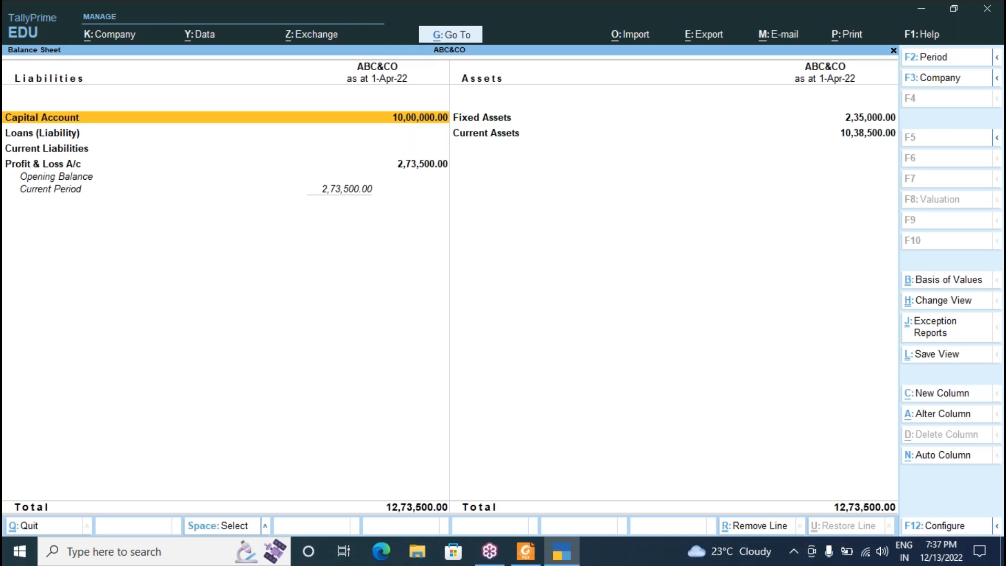
{"action": "key", "text": "alt+g"}
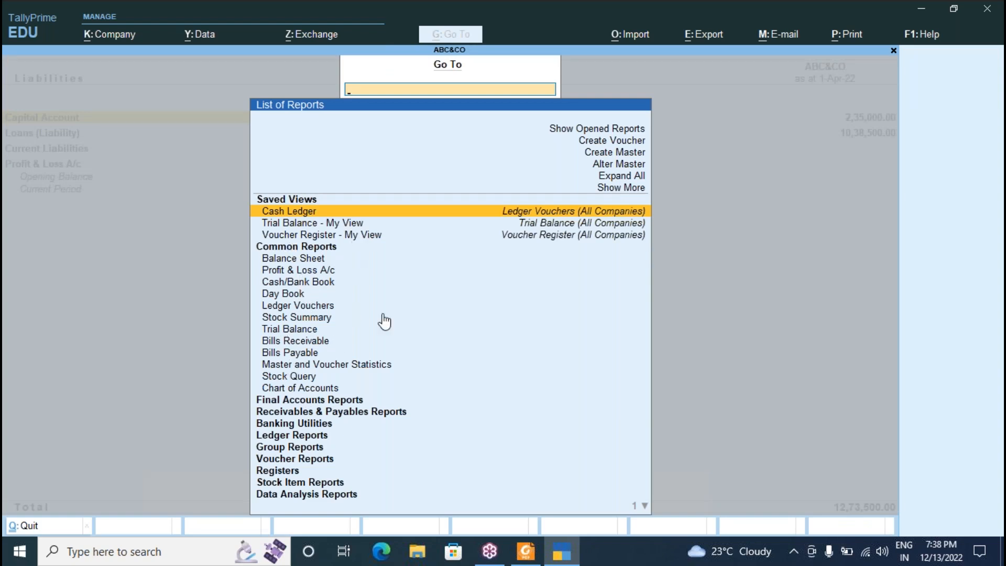
Browse the Go To list and try Create Master, then close the masters list.
{"action": "left_click", "coordinate": [314, 400]}
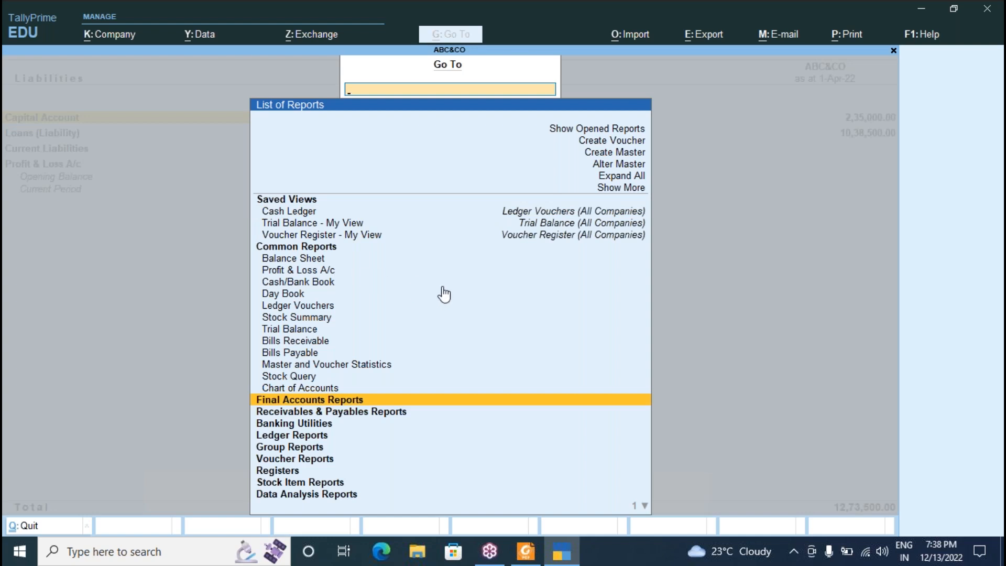
{"action": "key", "text": "Escape"}
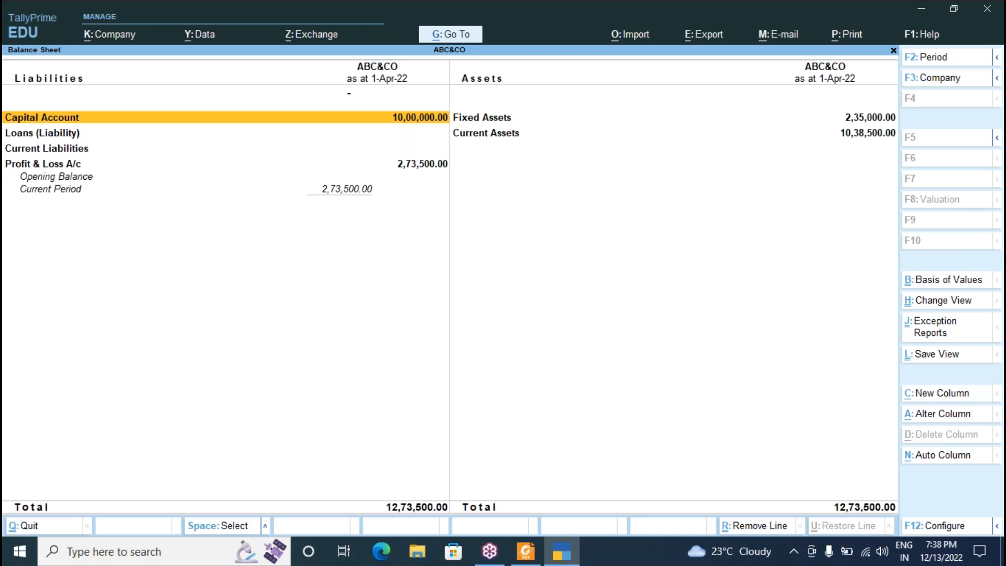
{"action": "left_click", "coordinate": [454, 36]}
{"action": "key", "text": "Escape"}
{"action": "left_click", "coordinate": [459, 38]}
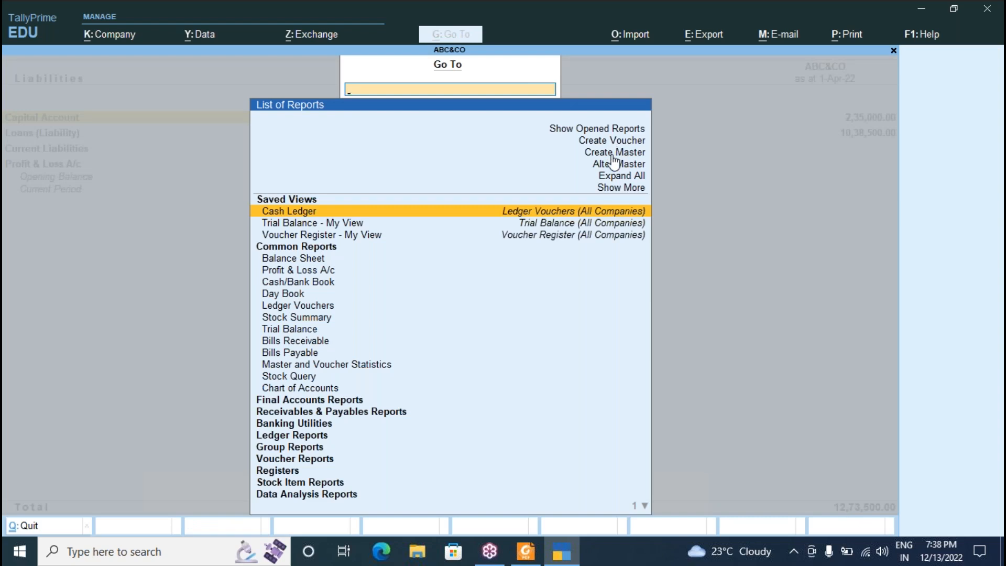
{"action": "left_click", "coordinate": [613, 158]}
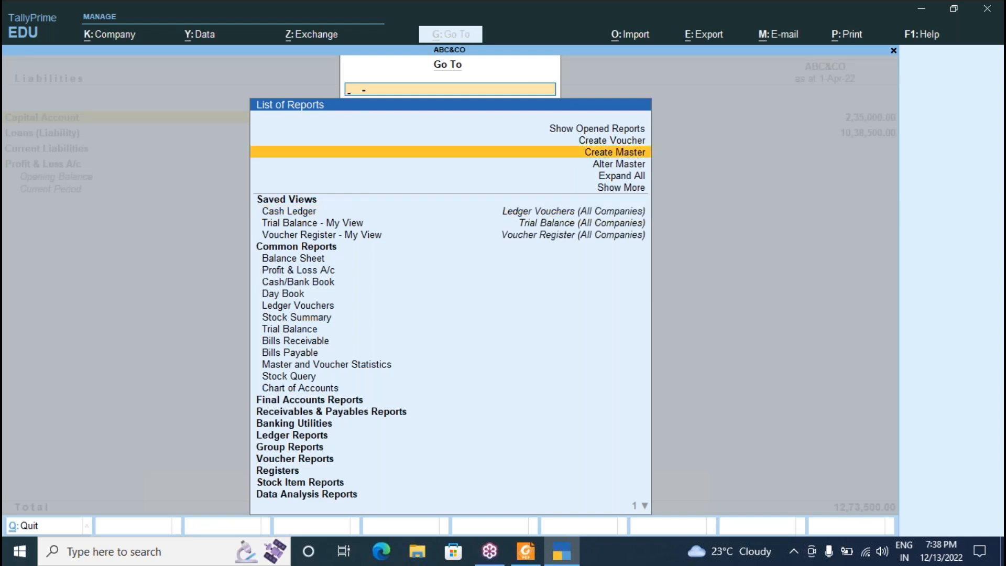
{"action": "key", "text": "Return"}
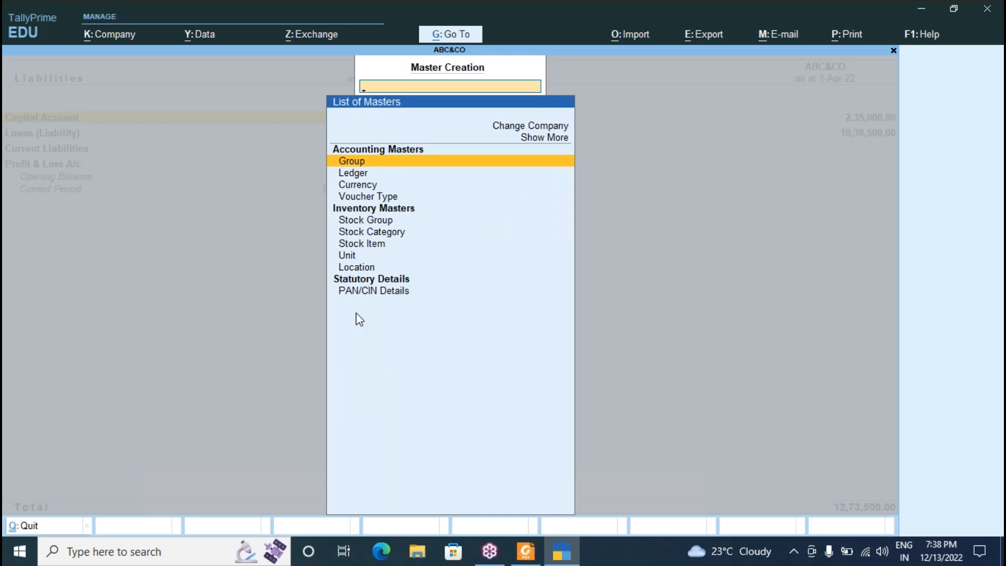
{"action": "key", "text": "Escape"}
Try Create Voucher, quit the empty receipt voucher and close the Balance Sheet.
{"action": "left_click", "coordinate": [449, 27]}
{"action": "key", "text": "Up"}
{"action": "key", "text": "Up"}
{"action": "key", "text": "Up"}
{"action": "key", "text": "Up"}
{"action": "key", "text": "Up"}
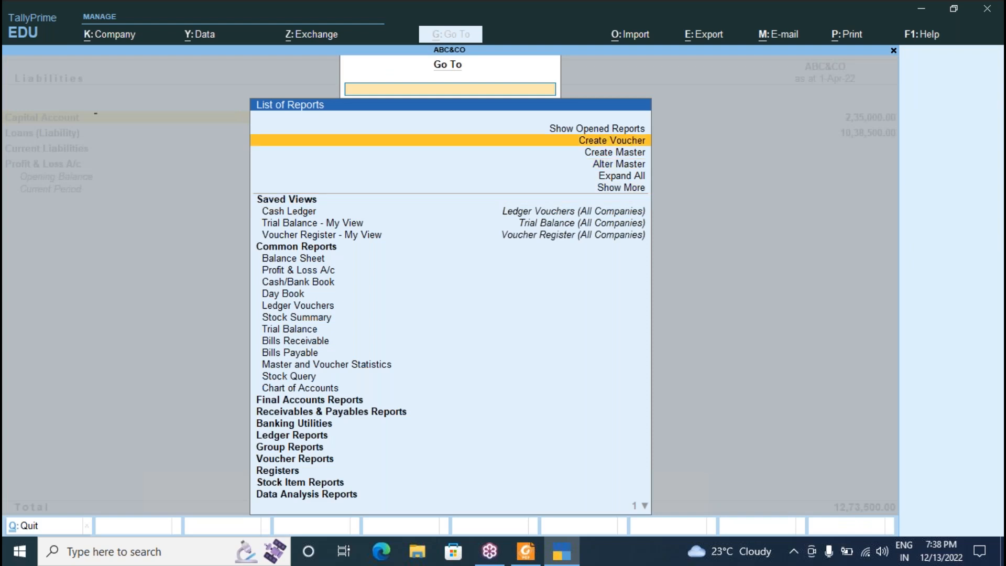
{"action": "key", "text": "Return"}
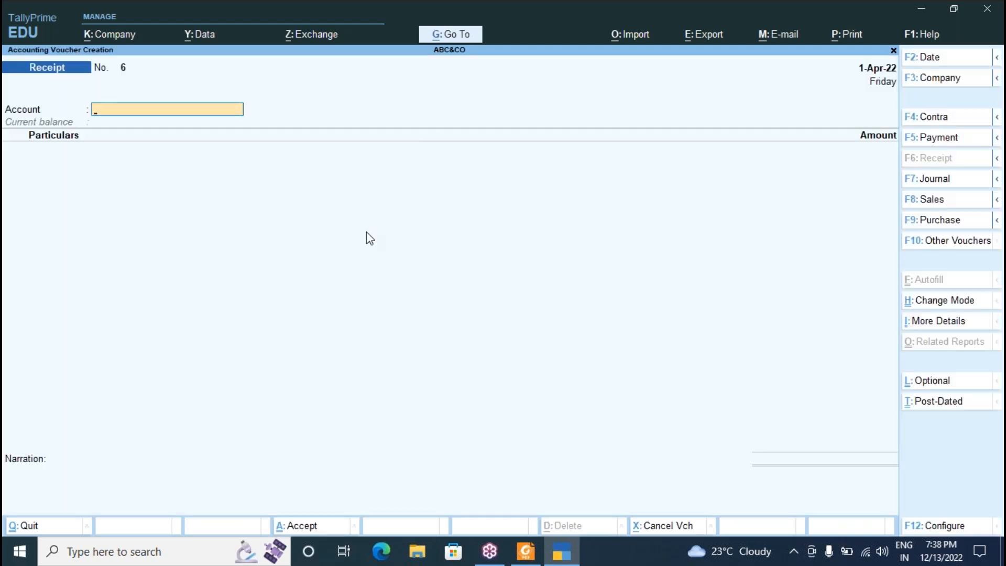
{"action": "key", "text": "Escape"}
{"action": "key", "text": "y"}
{"action": "key", "text": "Escape"}
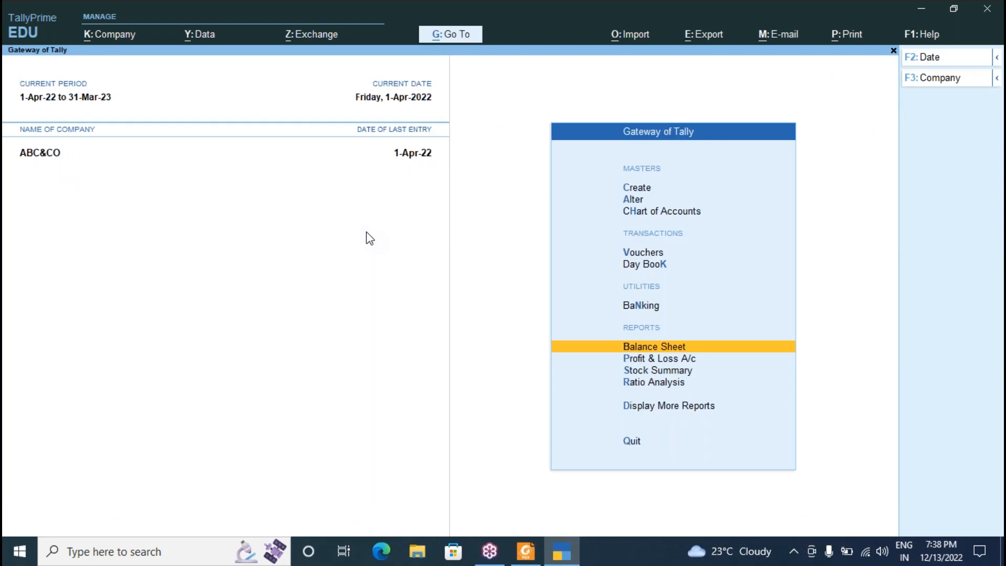
Open the Day Book for 1-Apr-22 listing seven Payment and five Receipt vouchers.
{"action": "left_click", "coordinate": [648, 266]}
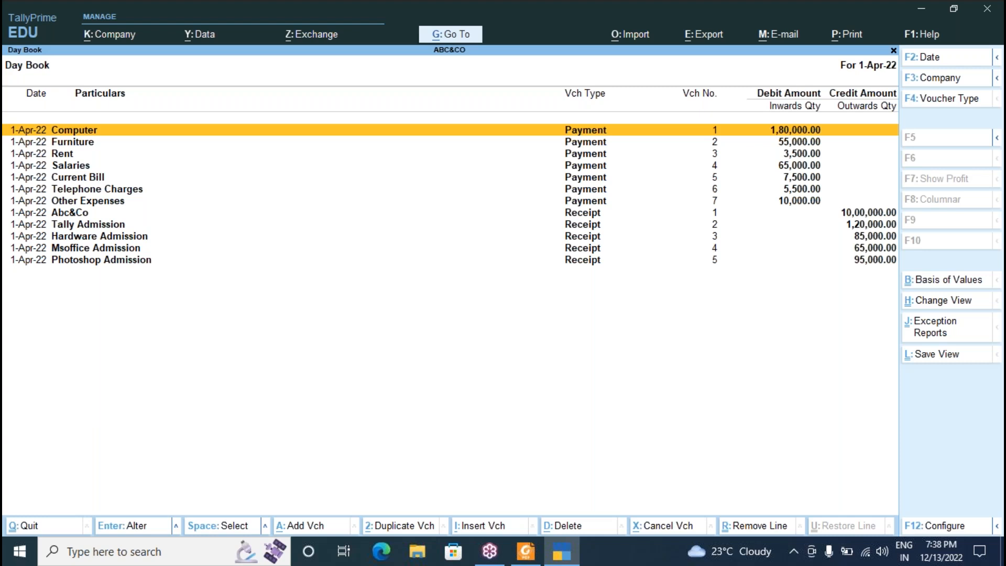
{"action": "left_click", "coordinate": [991, 62]}
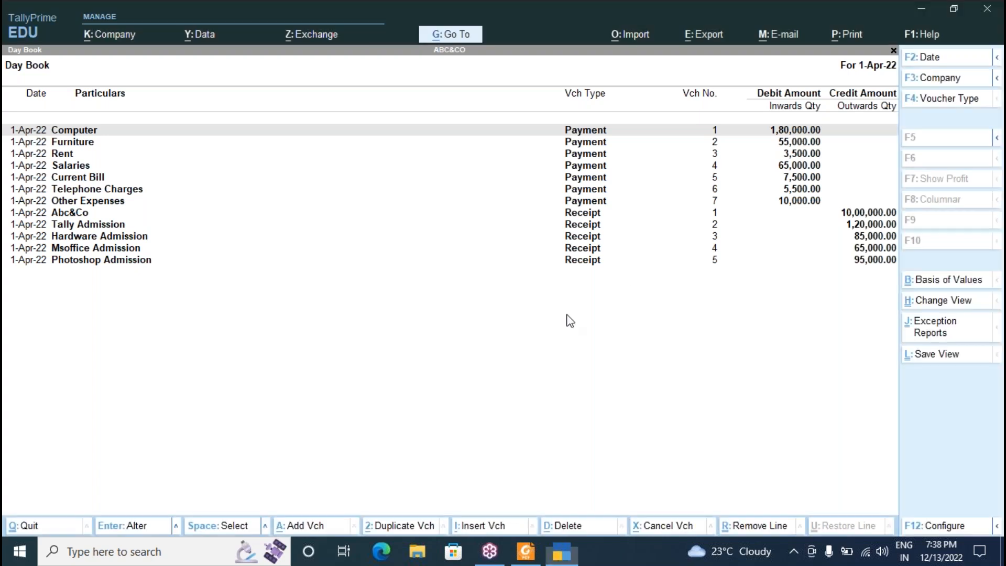
Quit TallyPrime and scroll the PDF notes to the P-2 Account only transaction list.
{"action": "key", "text": "Escape"}
{"action": "key", "text": "Escape"}
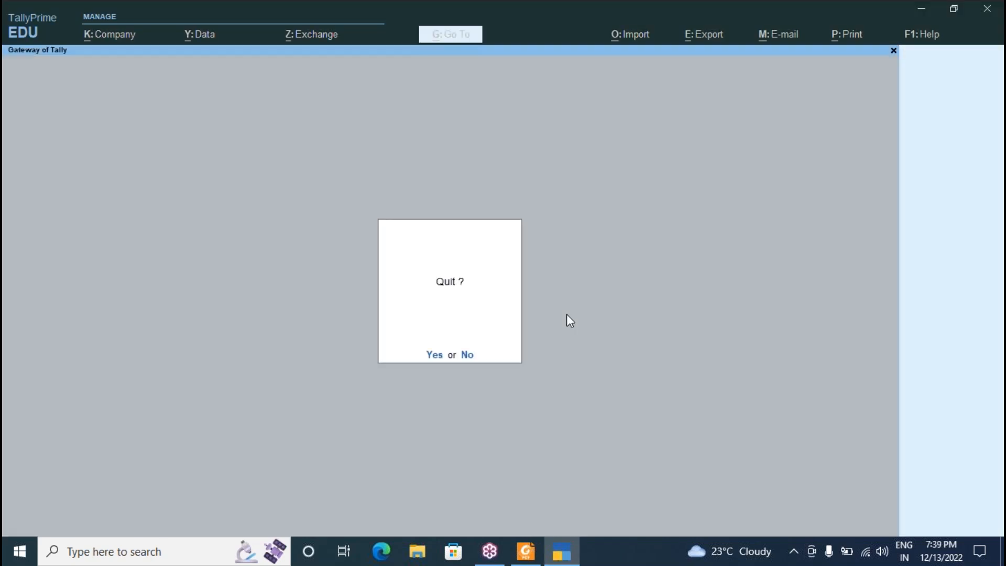
{"action": "key", "text": "y"}
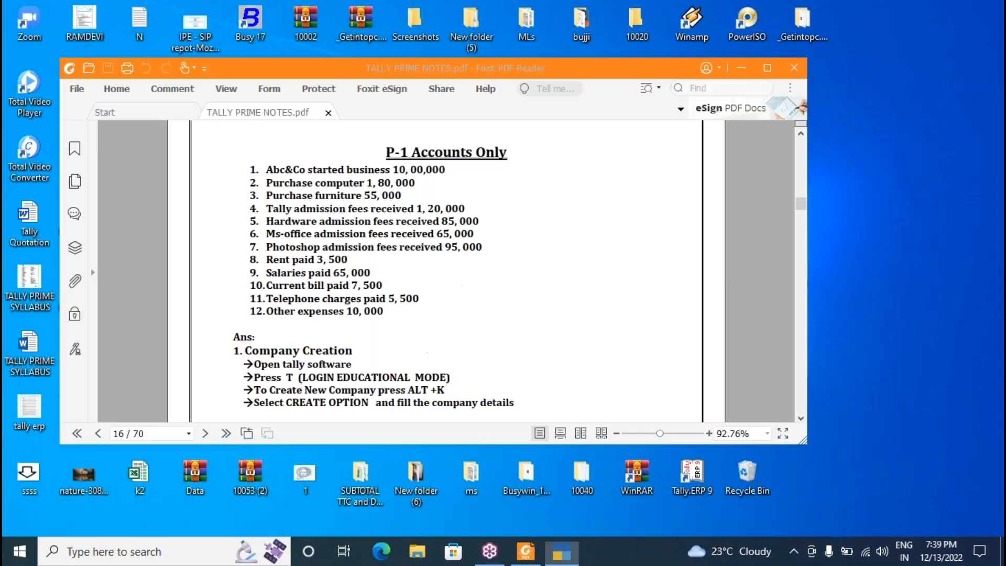
{"action": "scroll", "coordinate": [450, 340], "scroll_direction": "down", "scroll_amount": 10}
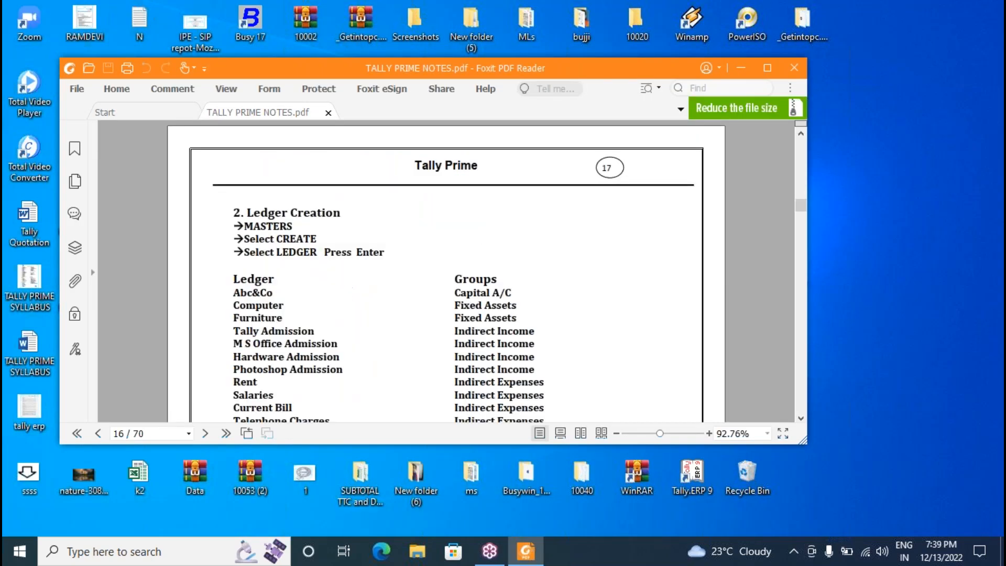
{"action": "scroll", "coordinate": [449, 271], "scroll_direction": "down", "scroll_amount": 6}
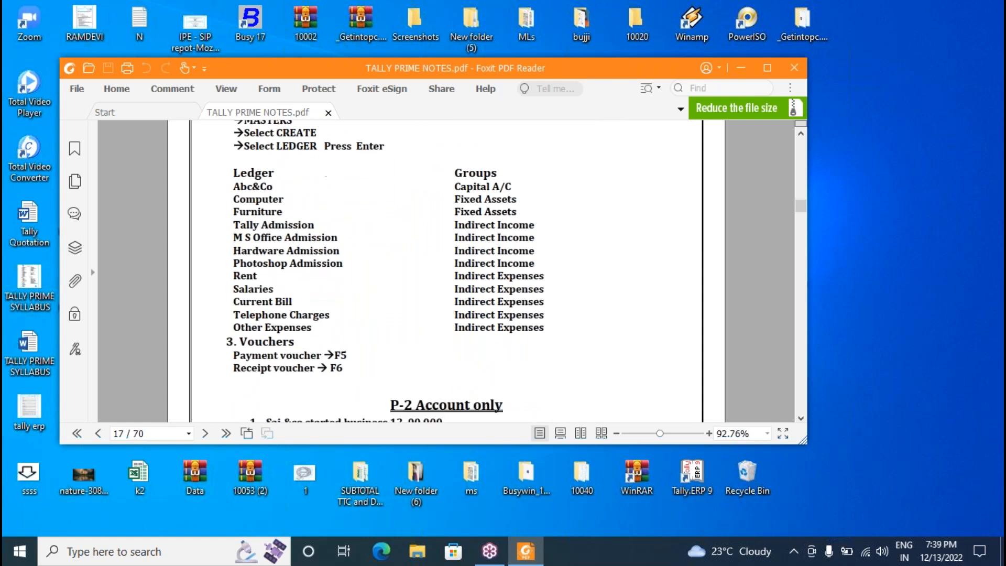
{"action": "scroll", "coordinate": [290, 290], "scroll_direction": "up", "scroll_amount": 1}
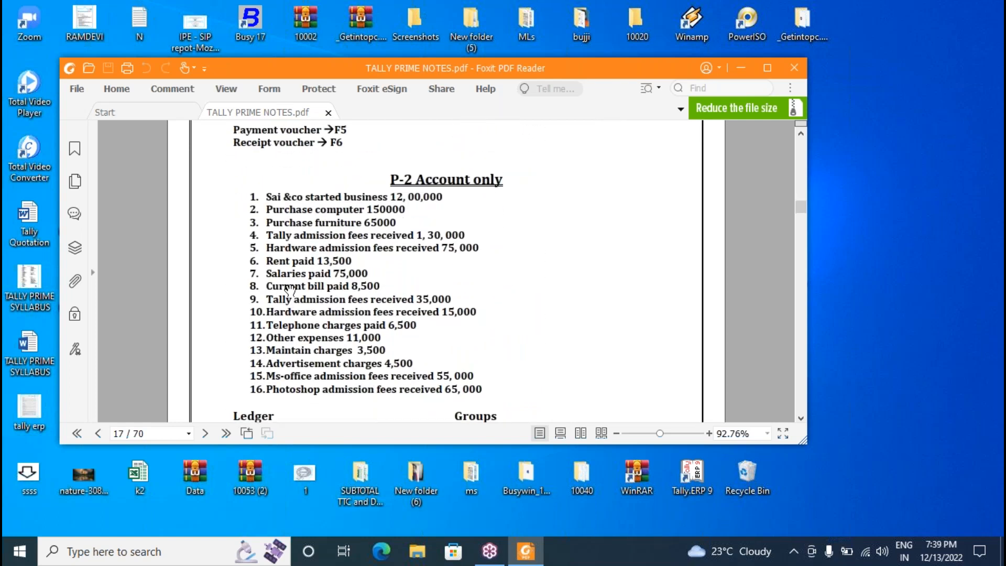
Relaunch TallyPrime in educational mode so the Gateway of Tally shows Siva&Co for 1-Apr-22 to 31-Mar-23.
{"action": "left_click", "coordinate": [741, 69]}
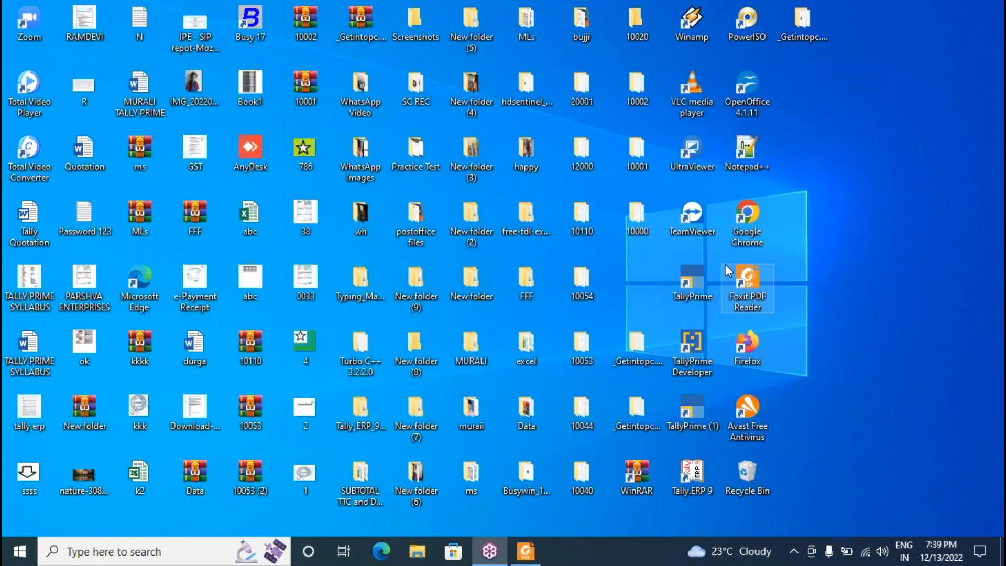
{"action": "left_click", "coordinate": [521, 559]}
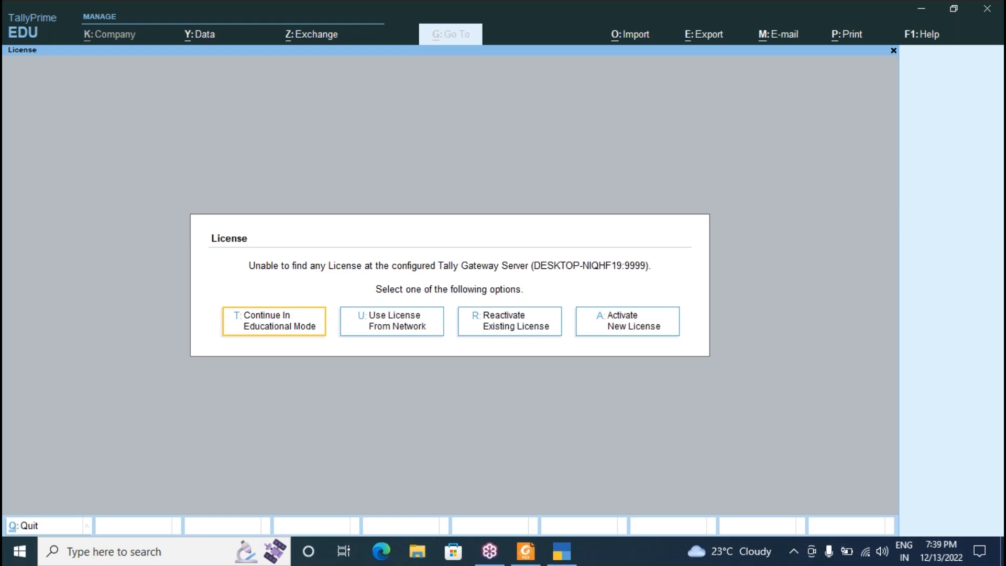
{"action": "left_click", "coordinate": [272, 333]}
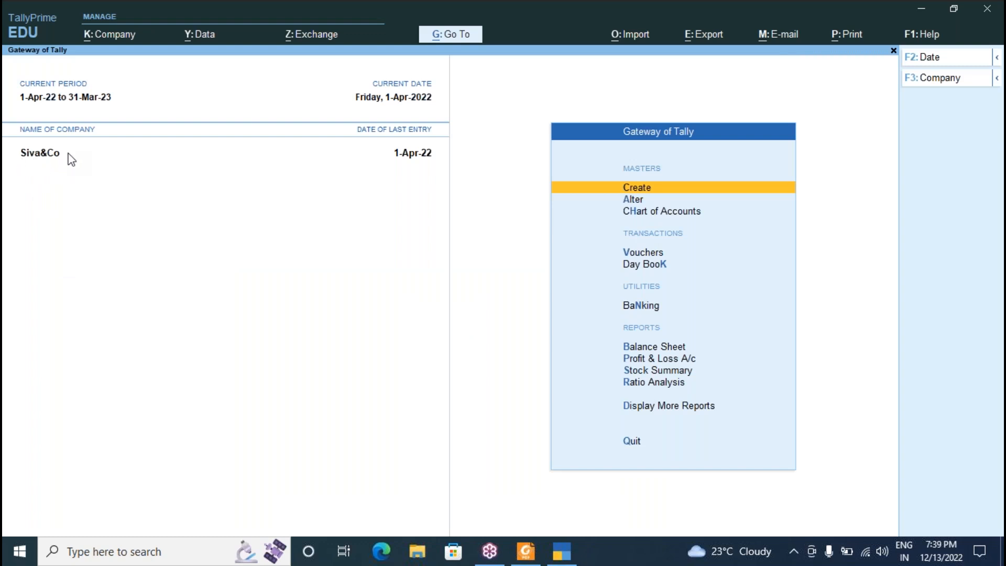
Start creating a new company from the Company menu and name it Sai&Co.
{"action": "left_click", "coordinate": [118, 37]}
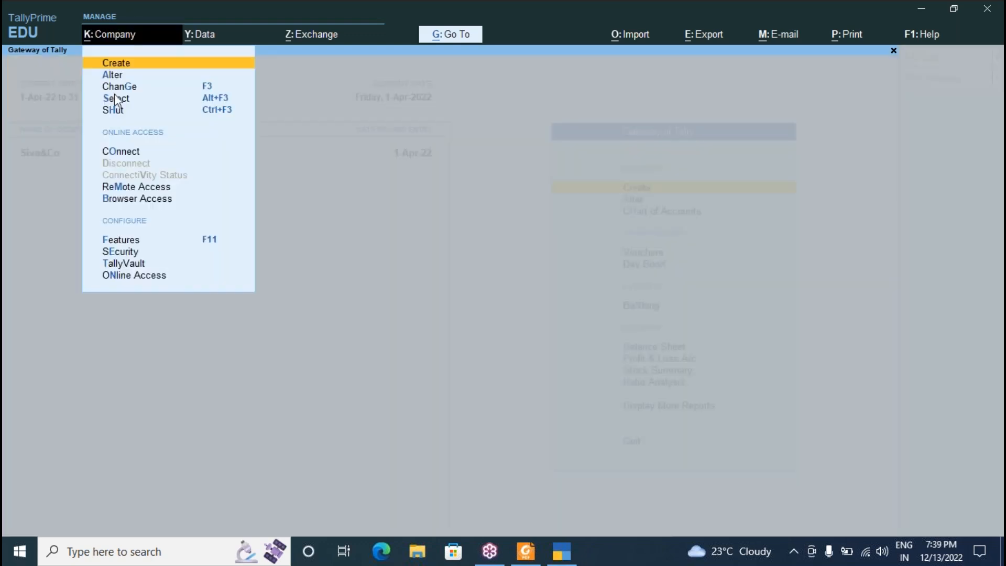
{"action": "left_click", "coordinate": [33, 162]}
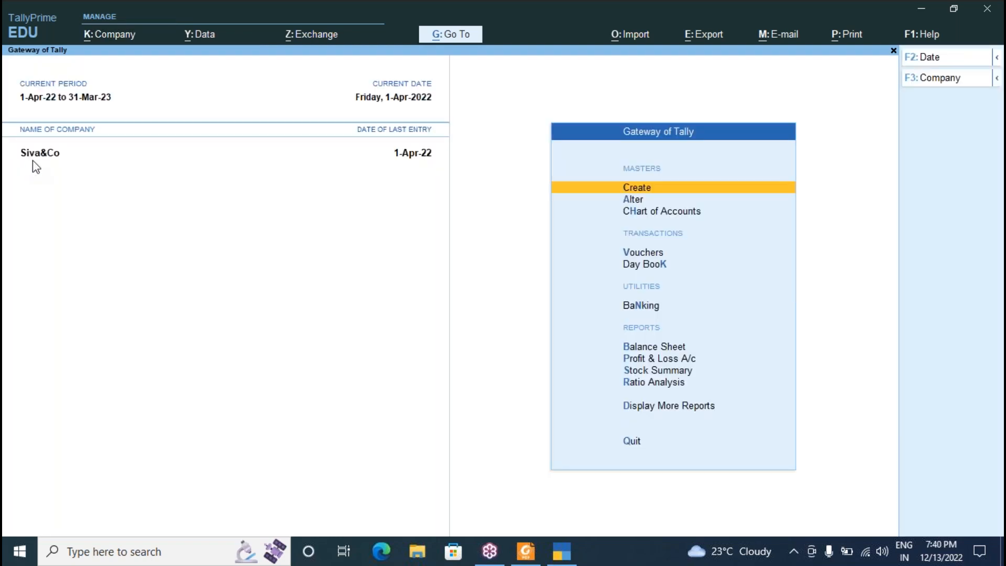
{"action": "left_click", "coordinate": [121, 37]}
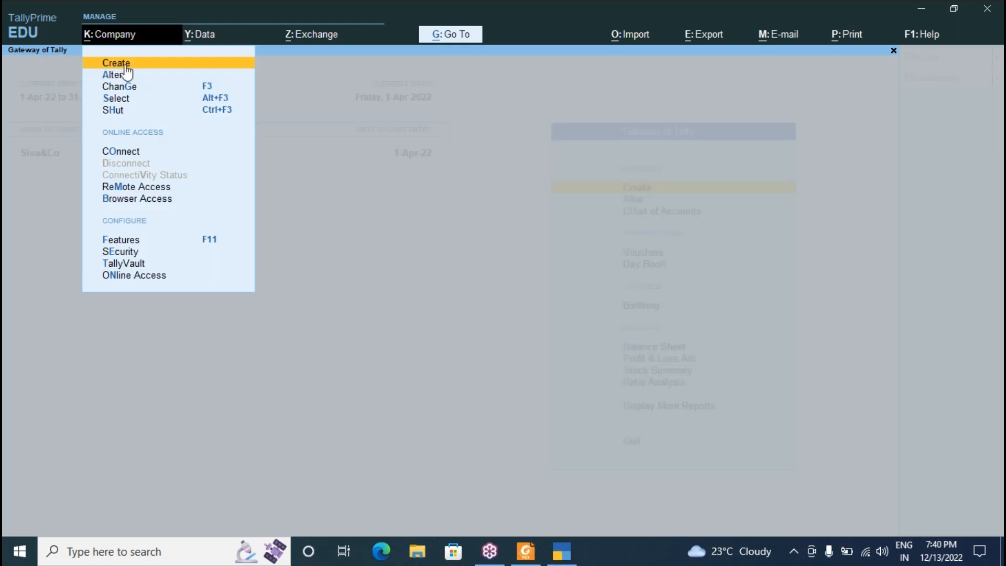
{"action": "key", "text": "Return"}
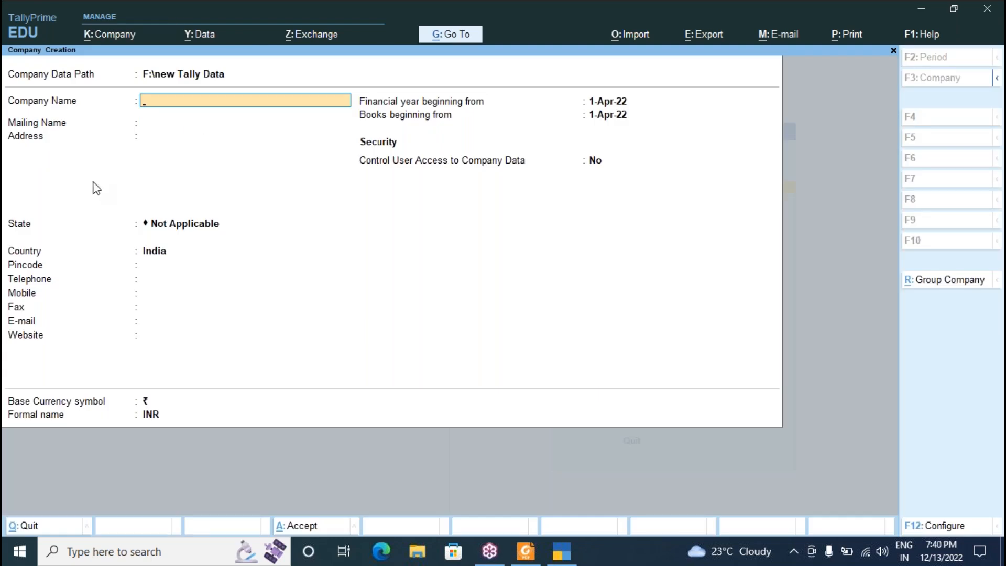
{"action": "type", "text": "Sai&Co"}
{"action": "key", "text": "Return"}
Set the state to Telangana, fill the remaining fields, then accept the company with Ctrl+A.
{"action": "key", "text": "Return"}
{"action": "key", "text": "Return"}
{"action": "type", "text": "te"}
{"action": "key", "text": "Return"}
{"action": "key", "text": "Return"}
{"action": "key", "text": "Return"}
{"action": "key", "text": "Return"}
{"action": "key", "text": "Return"}
{"action": "key", "text": "Return"}
{"action": "key", "text": "Return"}
{"action": "key", "text": "Return"}
{"action": "key", "text": "Return"}
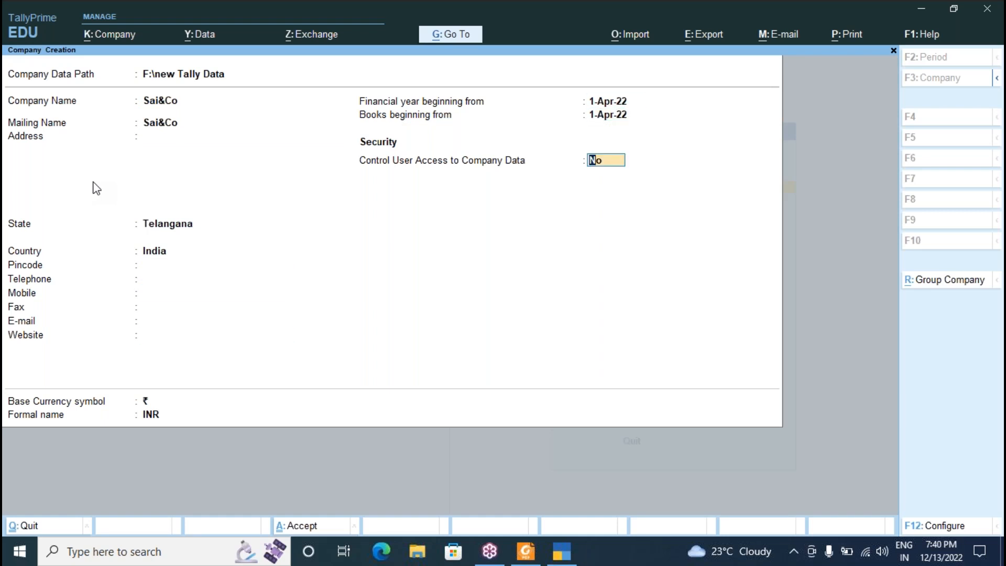
{"action": "key", "text": "Return"}
{"action": "key", "text": "Return"}
{"action": "key", "text": "Return"}
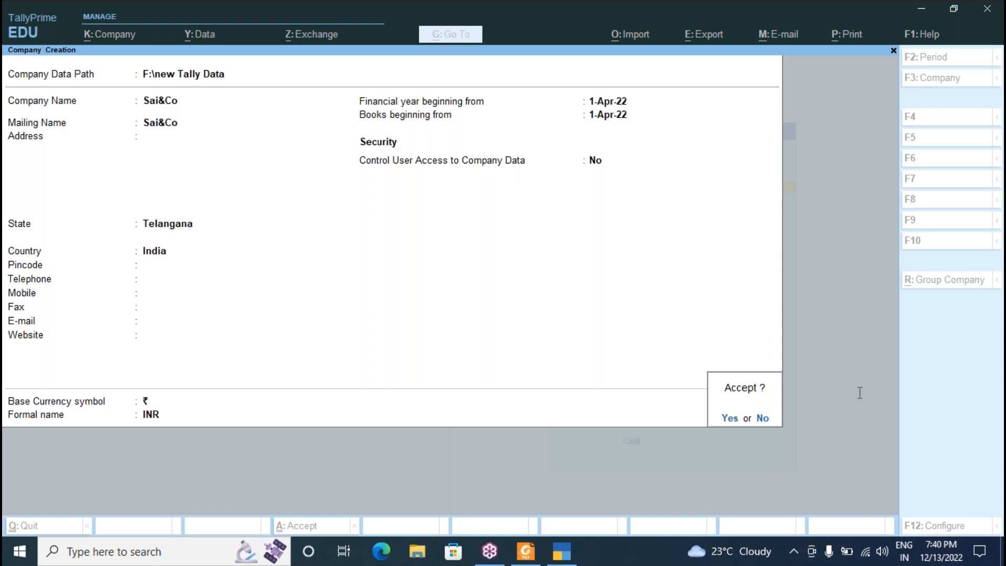
{"action": "left_click", "coordinate": [761, 419]}
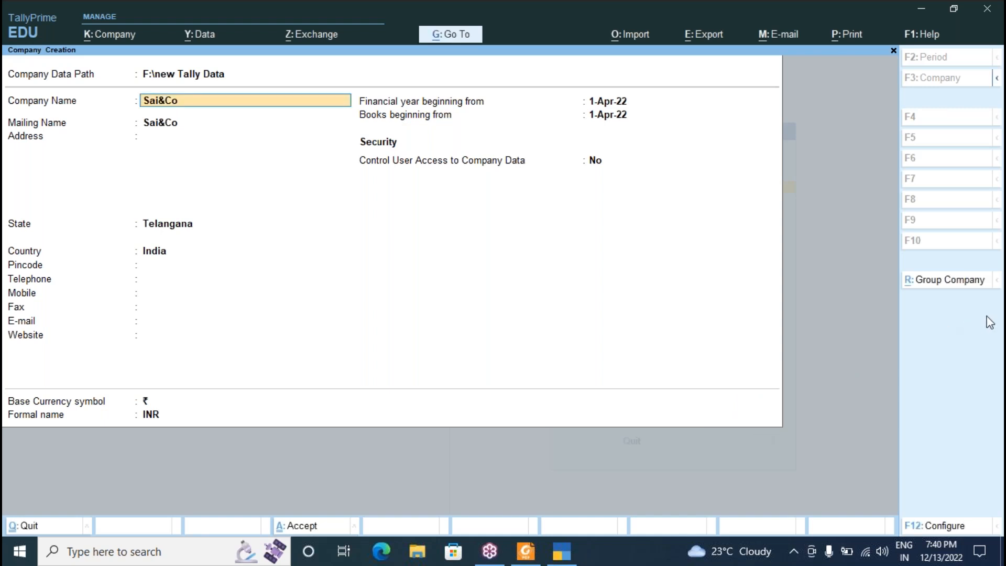
{"action": "key", "text": "ctrl+a"}
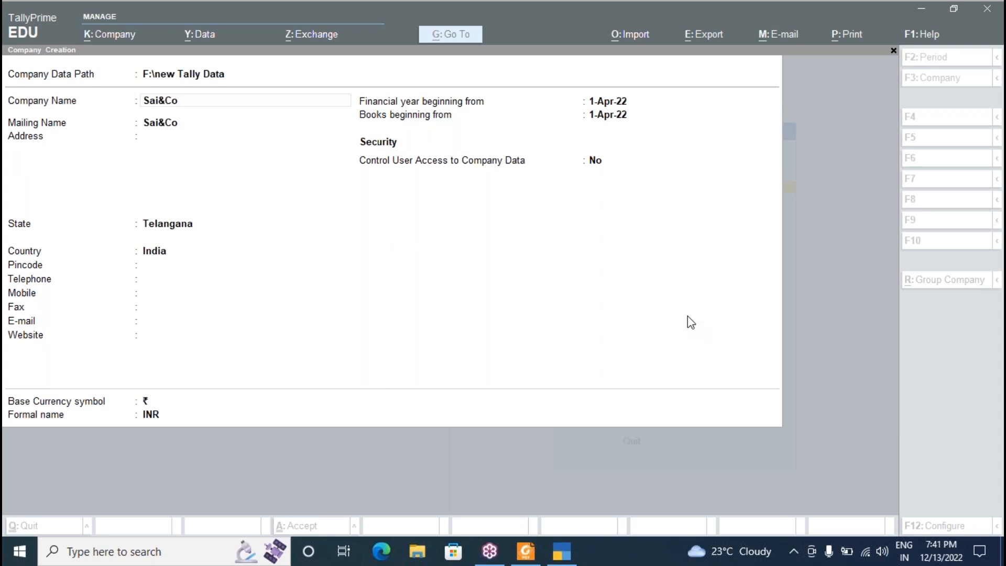
Bring up TALLY PRIME NOTES.pdf with the P-2 Account only transaction list over TallyPrime.
{"action": "left_click", "coordinate": [528, 558]}
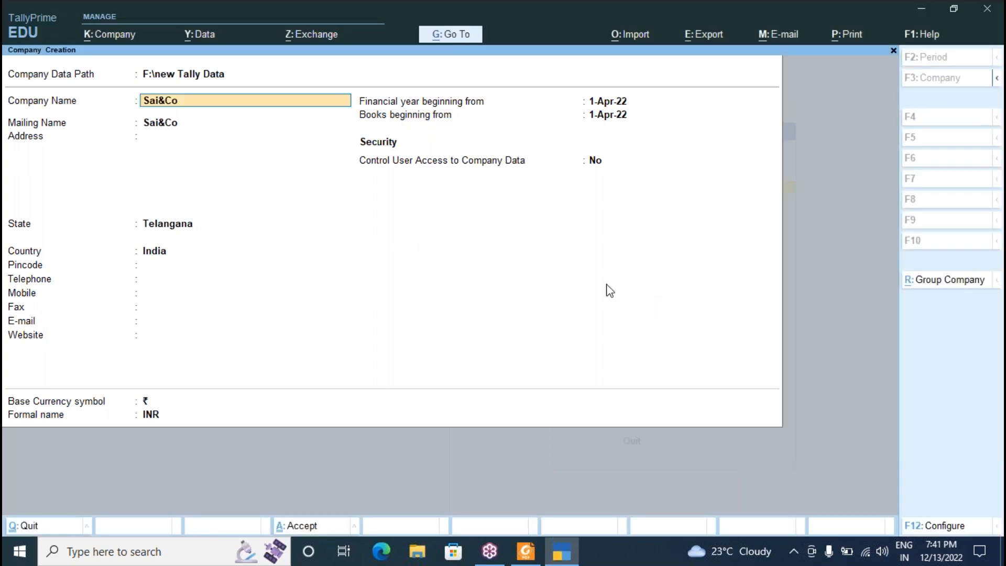
{"action": "left_click", "coordinate": [525, 551]}
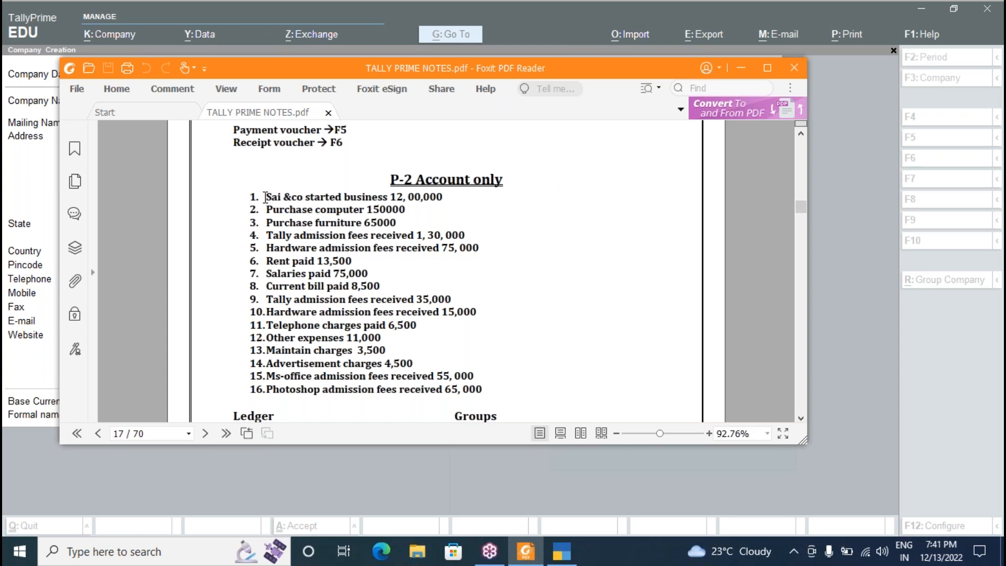
Mark and review transactions 1 to 10 in the PDF notes, then return to Sai&Co's creation form.
{"action": "left_click_drag", "start_coordinate": [265, 197], "coordinate": [486, 392]}
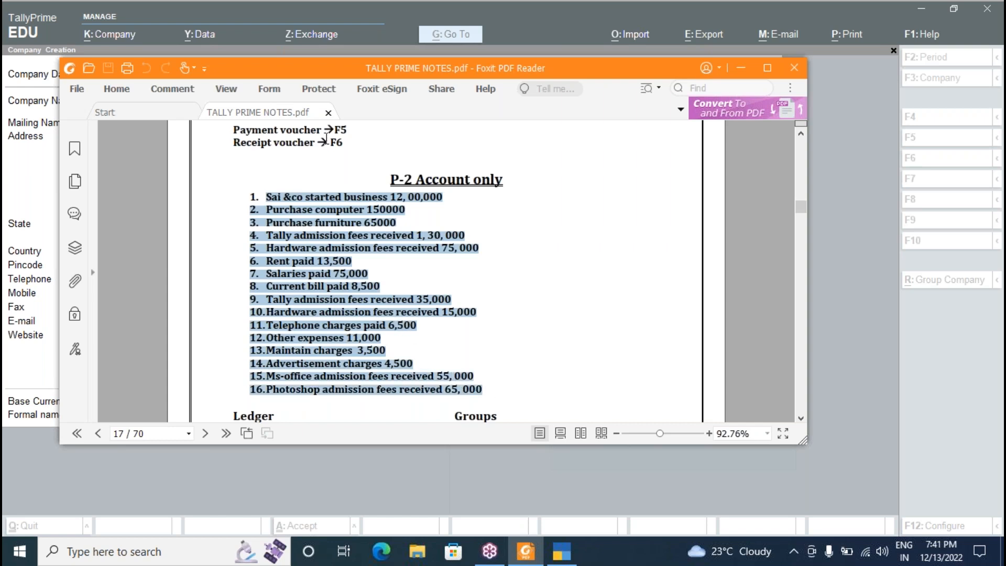
{"action": "left_click", "coordinate": [297, 233]}
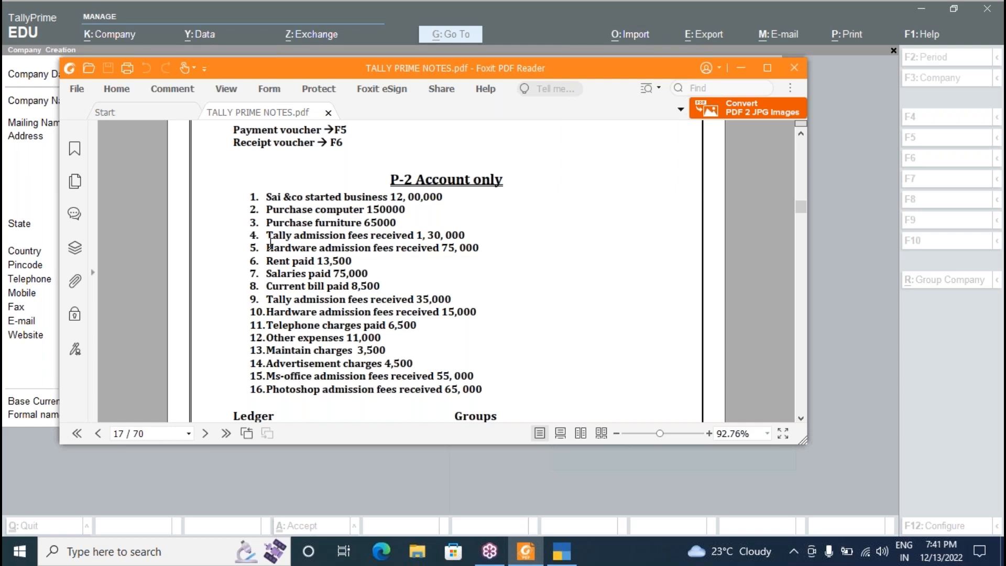
{"action": "left_click", "coordinate": [819, 233]}
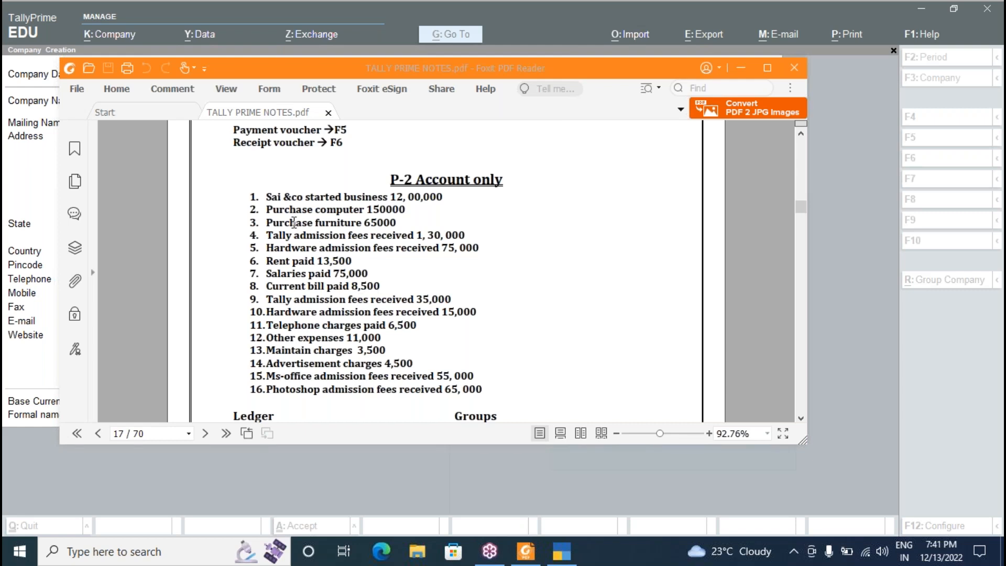
{"action": "left_click_drag", "start_coordinate": [268, 235], "coordinate": [365, 315]}
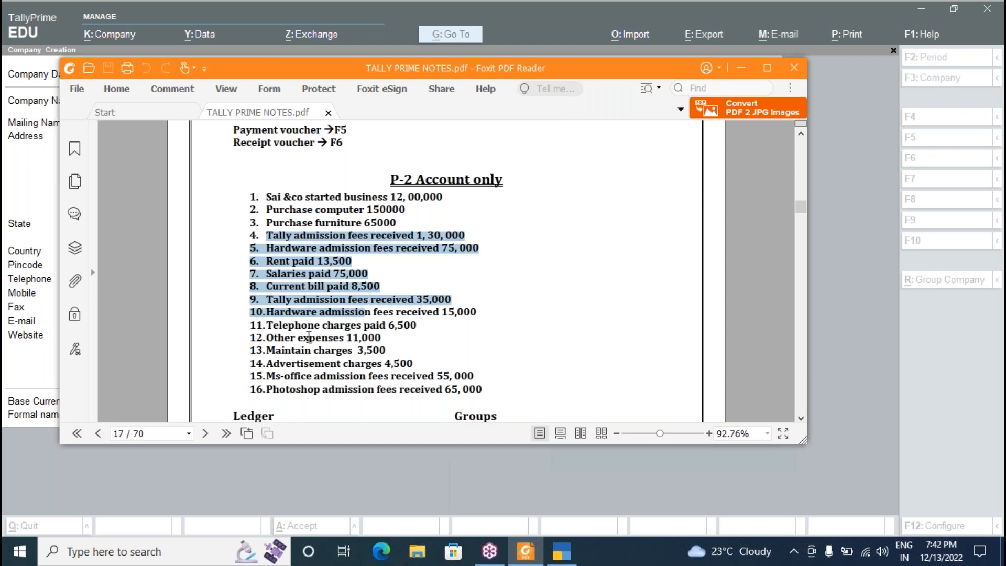
{"action": "left_click", "coordinate": [23, 369]}
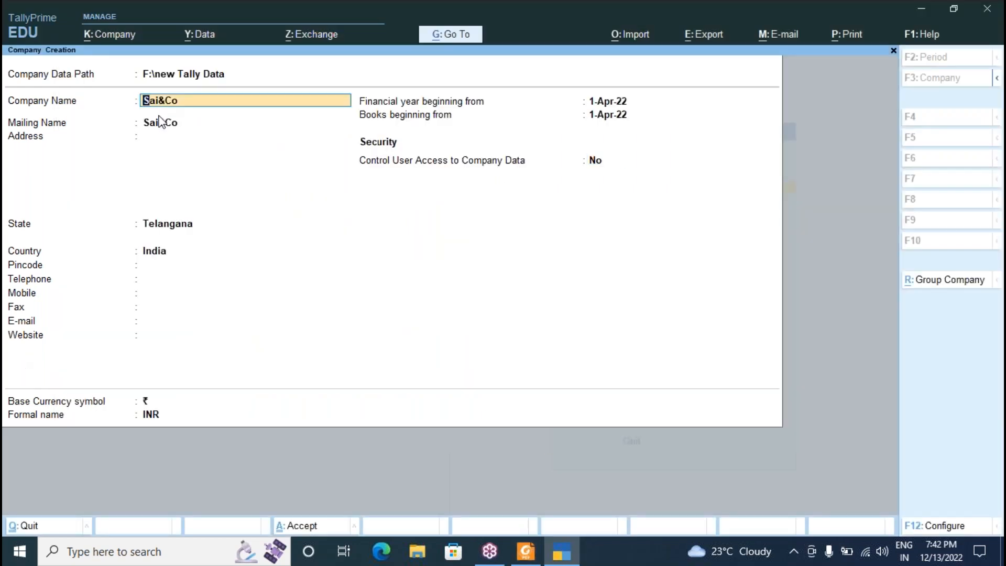
Accept the remaining Sai&Co company details and confirm creating the company.
{"action": "key", "text": "Return"}
{"action": "key", "text": "Return"}
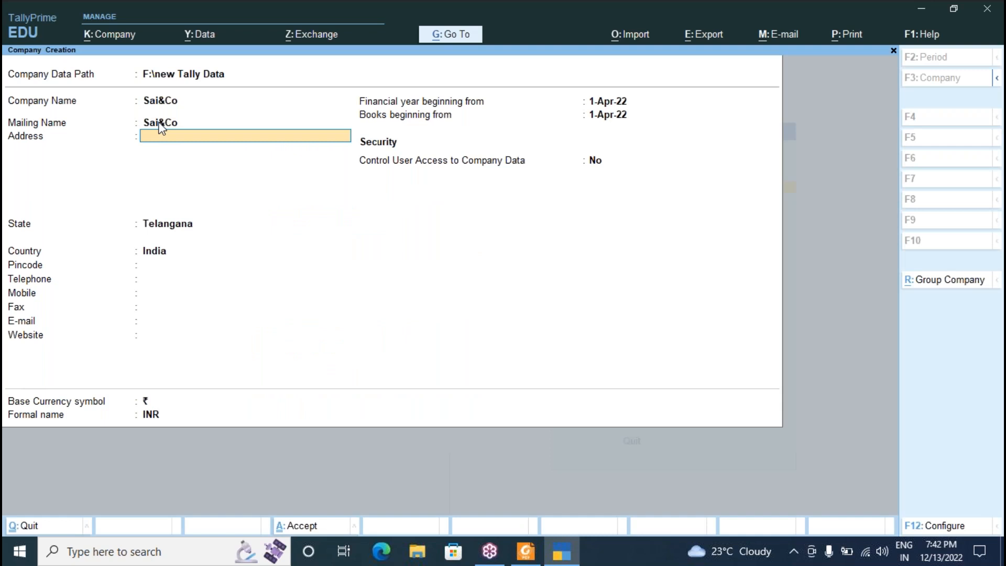
{"action": "key", "text": "Return"}
{"action": "key", "text": "Return"}
{"action": "key", "text": "Return"}
{"action": "key", "text": "Return"}
{"action": "key", "text": "Return"}
{"action": "key", "text": "Return"}
{"action": "key", "text": "Return"}
{"action": "key", "text": "Return"}
{"action": "key", "text": "Return"}
{"action": "key", "text": "Return"}
{"action": "key", "text": "Return"}
{"action": "key", "text": "Return"}
{"action": "key", "text": "Return"}
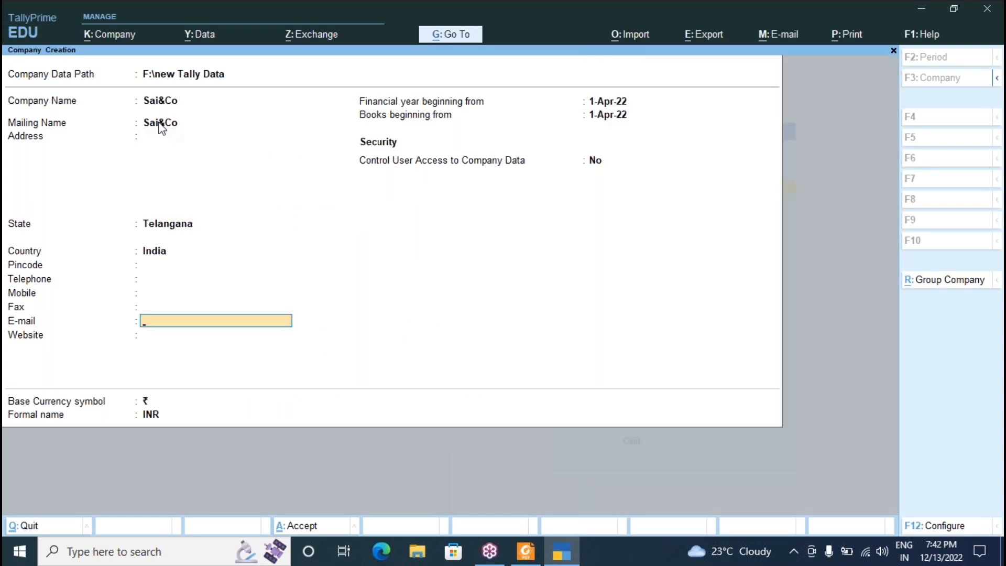
{"action": "key", "text": "Return"}
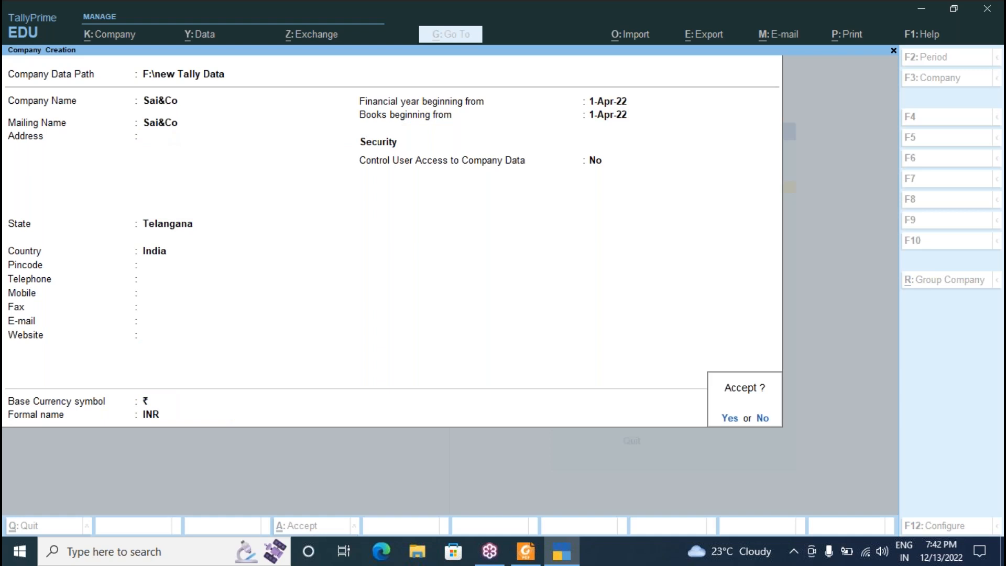
{"action": "key", "text": "Return"}
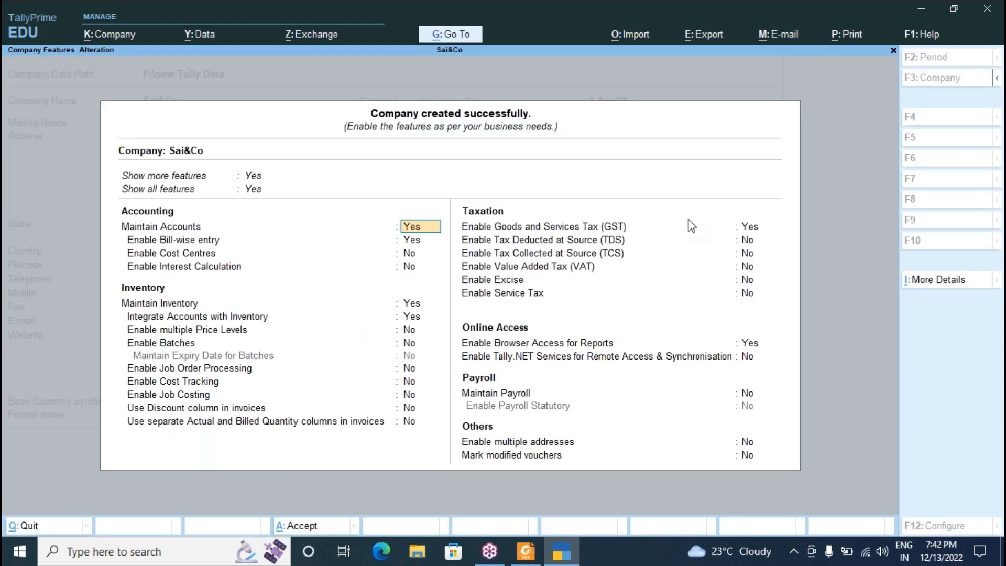
Set Goods and Services Tax (GST) to No and accept the company features.
{"action": "left_click", "coordinate": [750, 226]}
{"action": "type", "text": "n"}
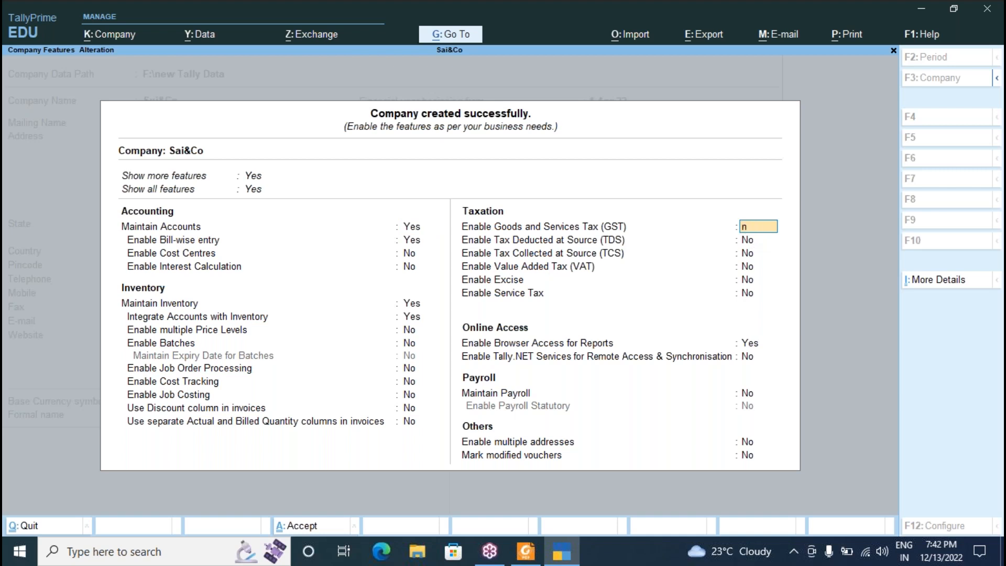
{"action": "key", "text": "Return"}
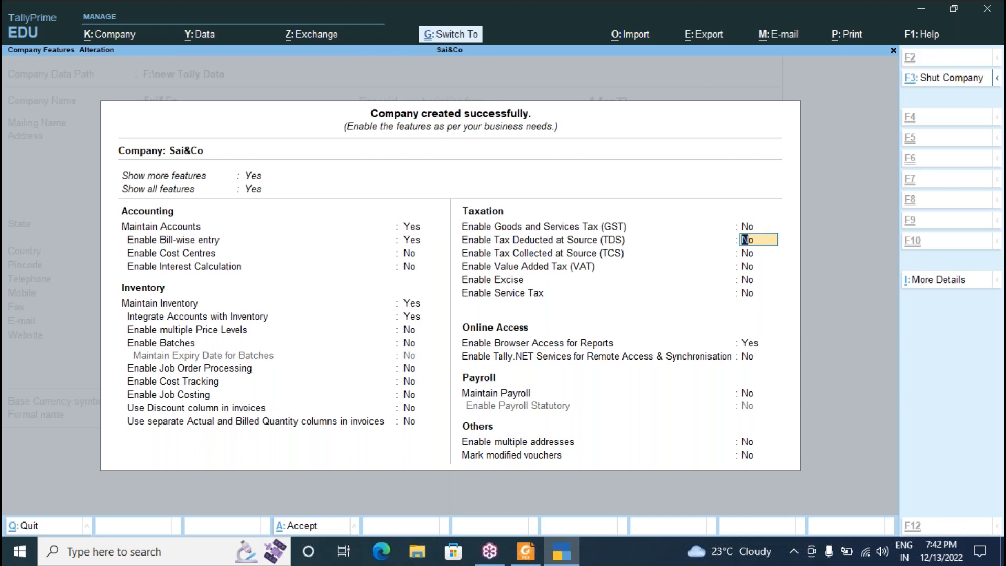
{"action": "key", "text": "ctrl+a"}
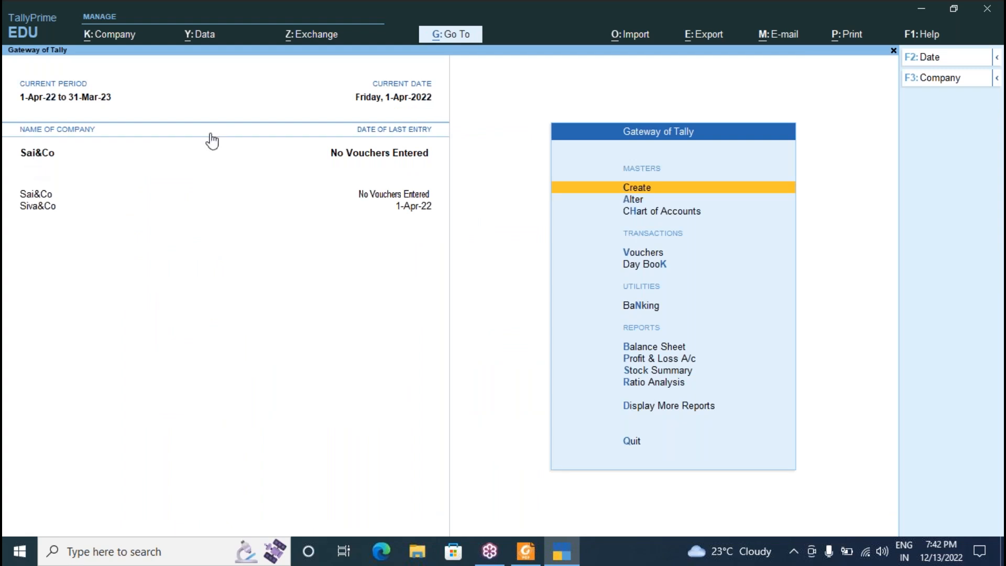
Start a new ledger from Create and look up the Sai &co started business transaction.
{"action": "left_click", "coordinate": [649, 192]}
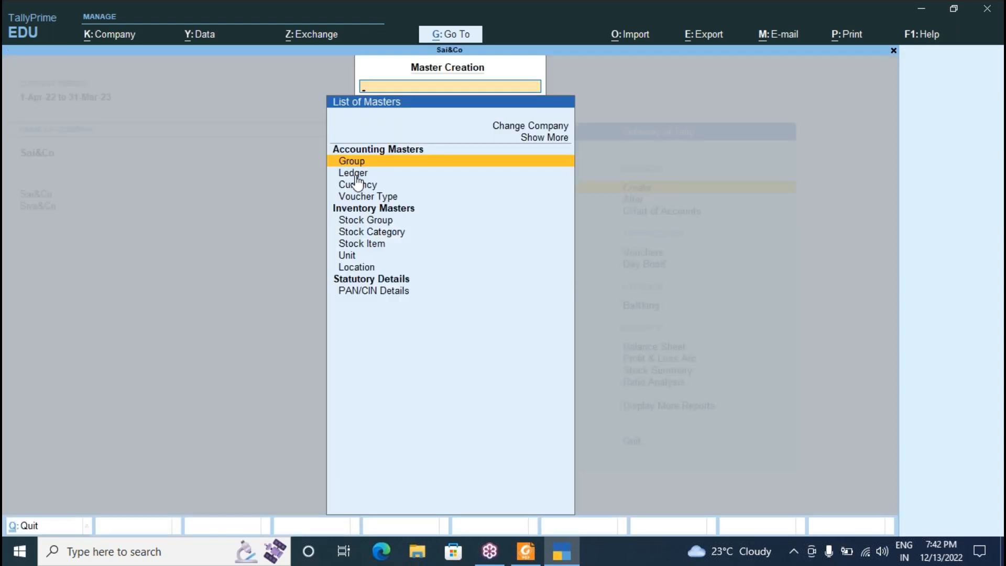
{"action": "left_click", "coordinate": [356, 174]}
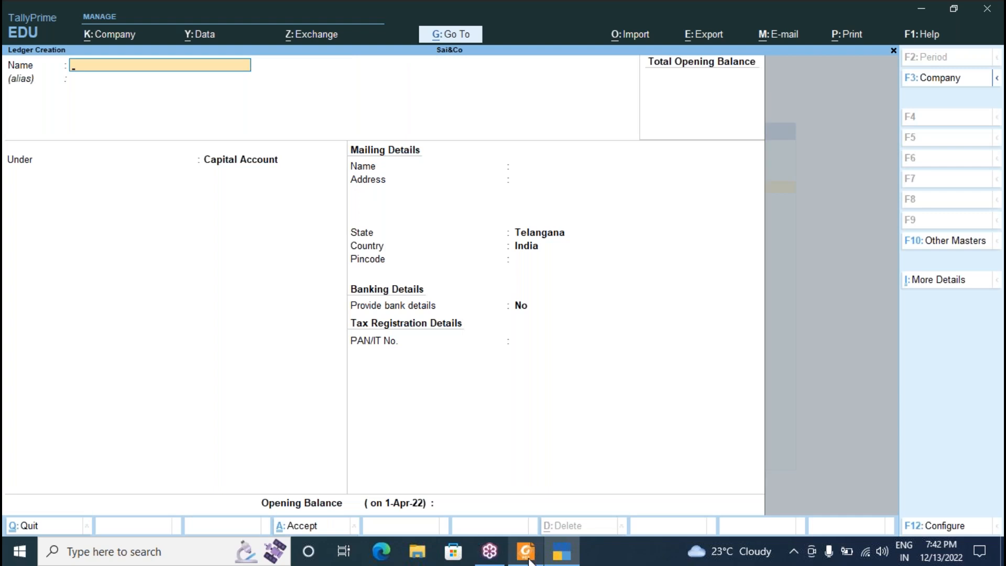
{"action": "left_click", "coordinate": [528, 559]}
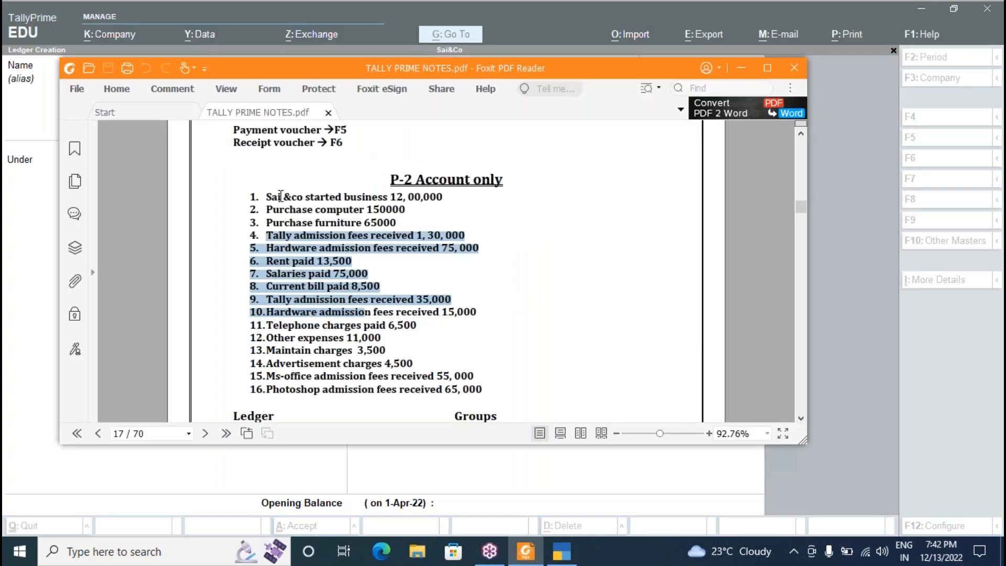
{"action": "left_click", "coordinate": [280, 196]}
{"action": "left_click_drag", "start_coordinate": [266, 197], "coordinate": [447, 203]}
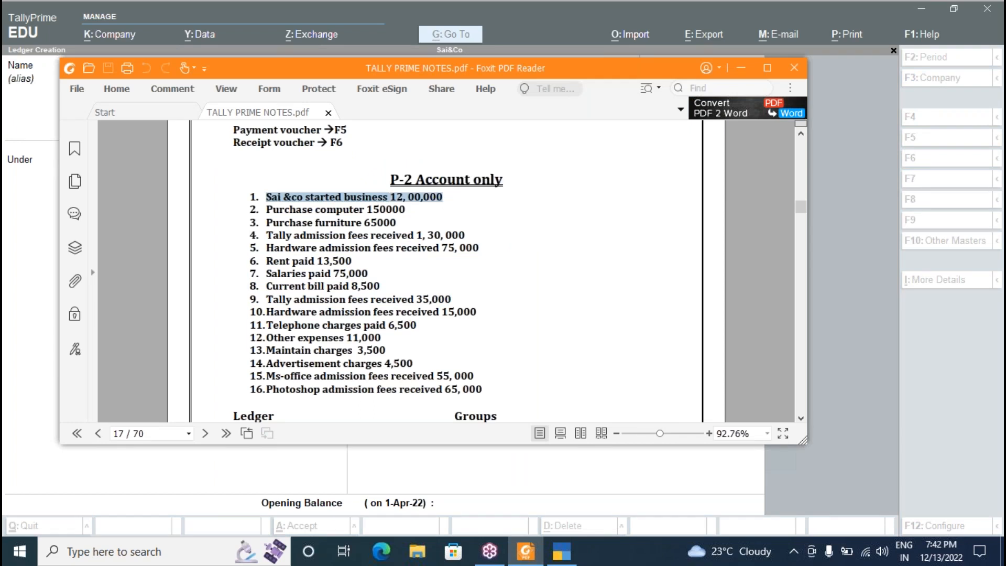
{"action": "key", "text": "alt+Tab"}
Create the Sai ledger under Capital Account.
{"action": "type", "text": "Sai"}
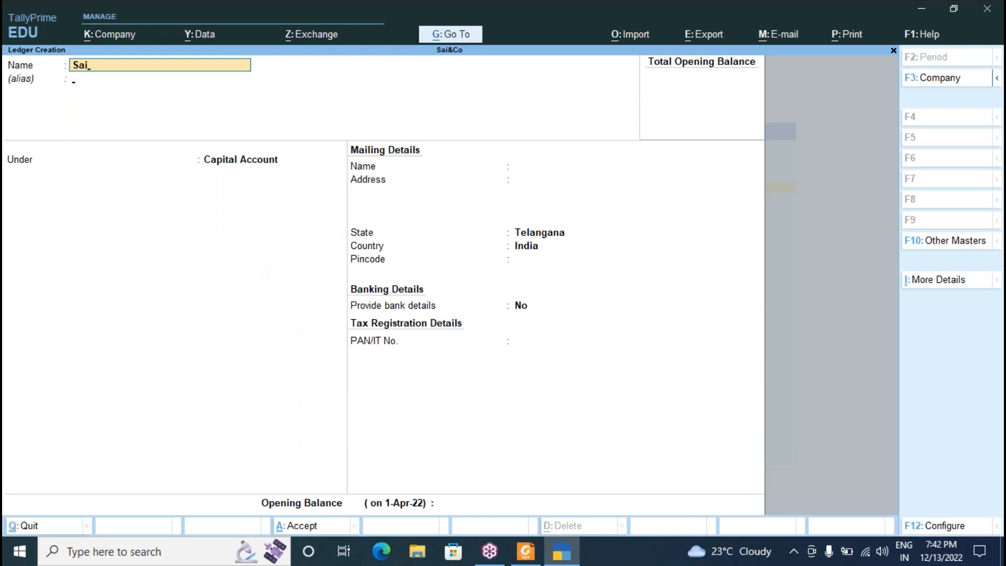
{"action": "key", "text": "Return"}
{"action": "key", "text": "Return"}
{"action": "type", "text": "C"}
{"action": "key", "text": "Up"}
{"action": "key", "text": "Up"}
{"action": "key", "text": "Return"}
{"action": "key", "text": "ctrl"}
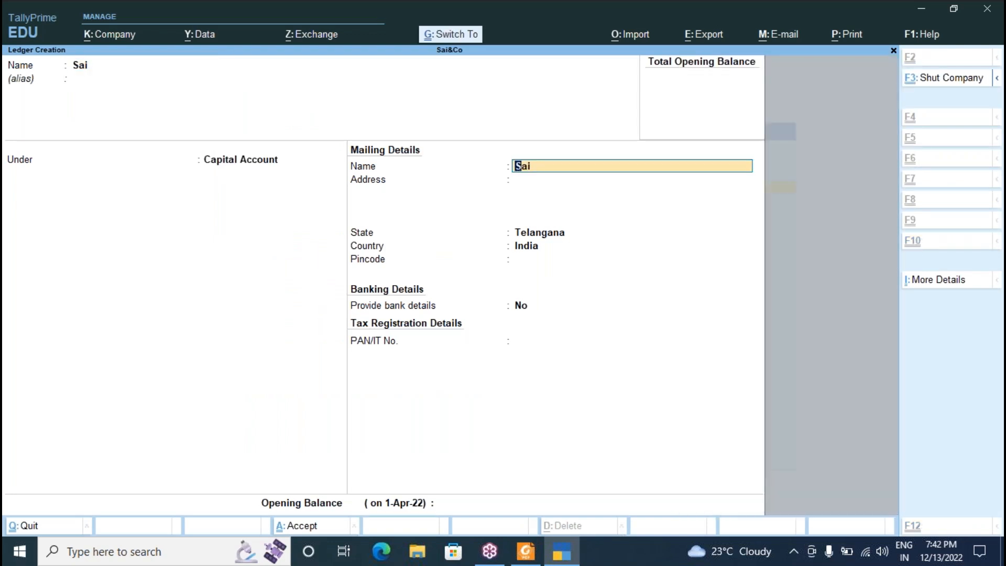
{"action": "key", "text": "ctrl+a"}
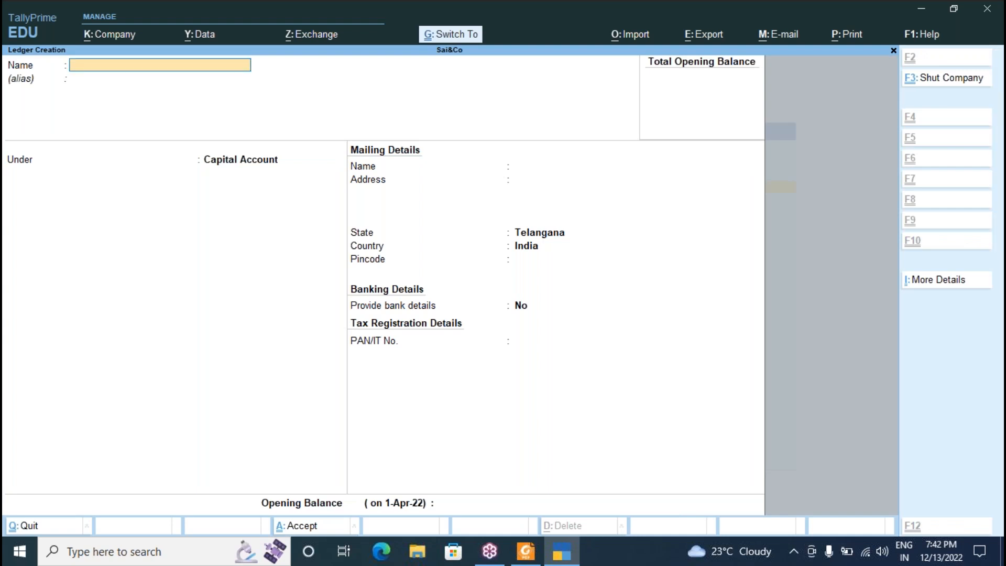
Create the Computer ledger under Fixed Assets.
{"action": "key", "text": "alt+Tab"}
{"action": "key", "text": "Escape"}
{"action": "type", "text": "Compute"}
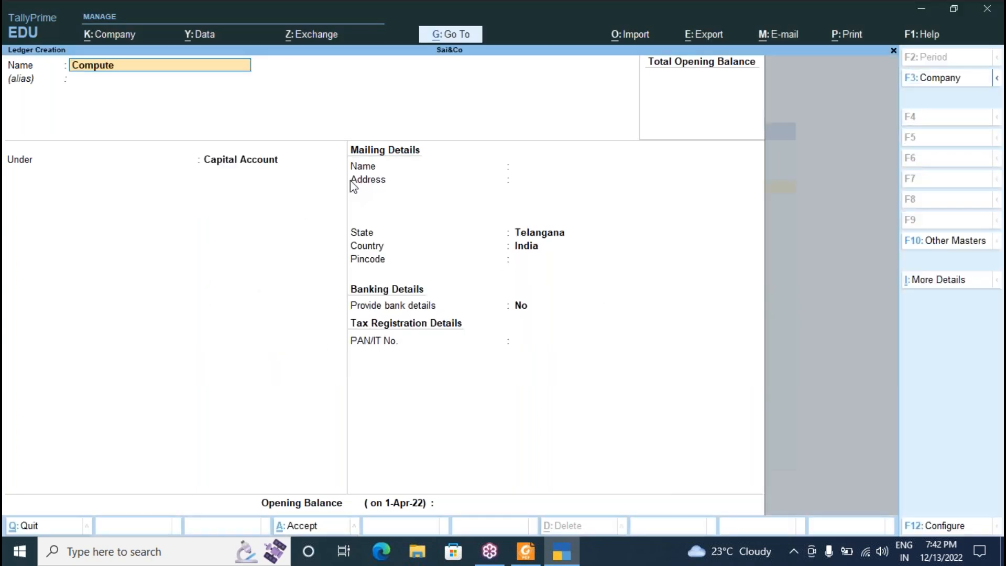
{"action": "type", "text": "r"}
{"action": "key", "text": "Return"}
{"action": "key", "text": "Return"}
{"action": "type", "text": "F"}
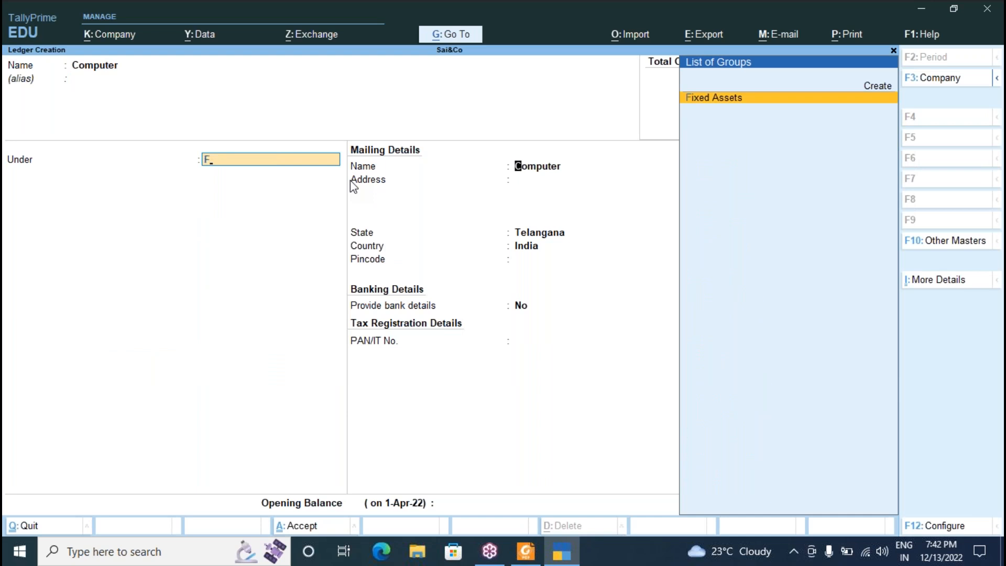
{"action": "key", "text": "Return"}
{"action": "key", "text": "Return"}
{"action": "key", "text": "Return"}
{"action": "key", "text": "Return"}
{"action": "key", "text": "Return"}
{"action": "key", "text": "Return"}
{"action": "key", "text": "Return"}
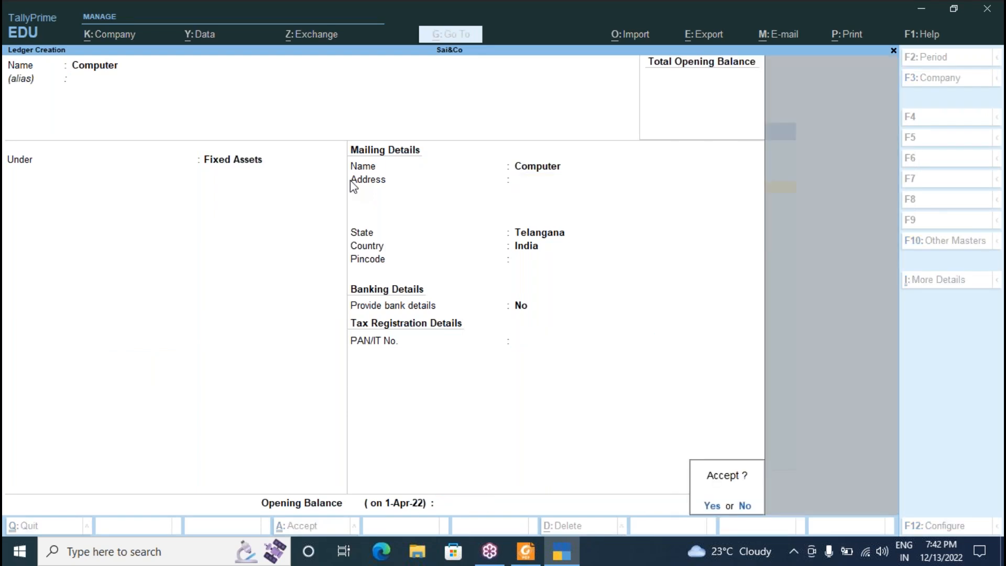
{"action": "key", "text": "Return"}
{"action": "key", "text": "alt+Tab"}
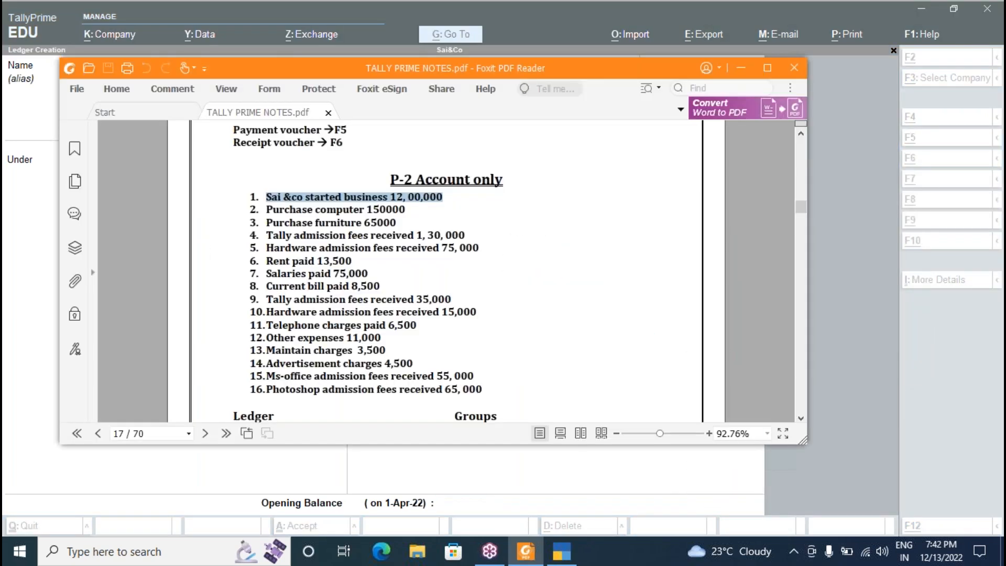
{"action": "key", "text": "alt+Tab"}
Create the Furniture ledger under Fixed Assets.
{"action": "type", "text": "Furniture"}
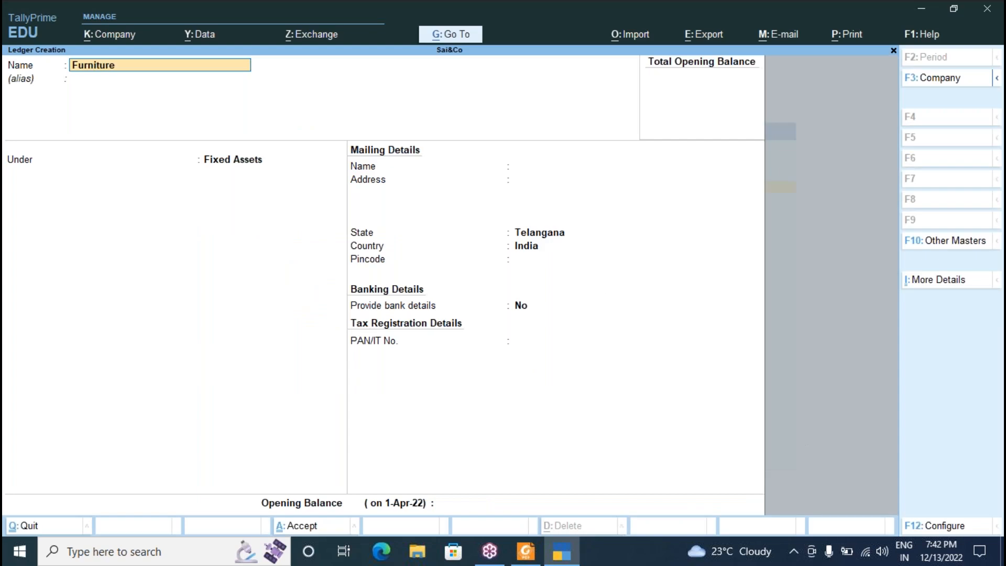
{"action": "key", "text": "Return"}
{"action": "key", "text": "Return"}
{"action": "key", "text": "Return"}
{"action": "key", "text": "ctrl"}
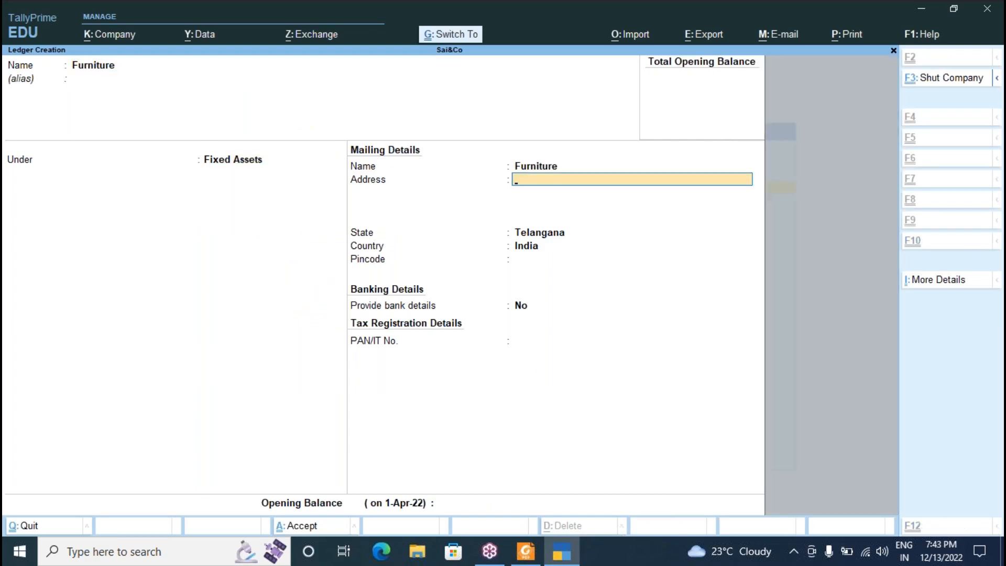
{"action": "key", "text": "alt+Tab"}
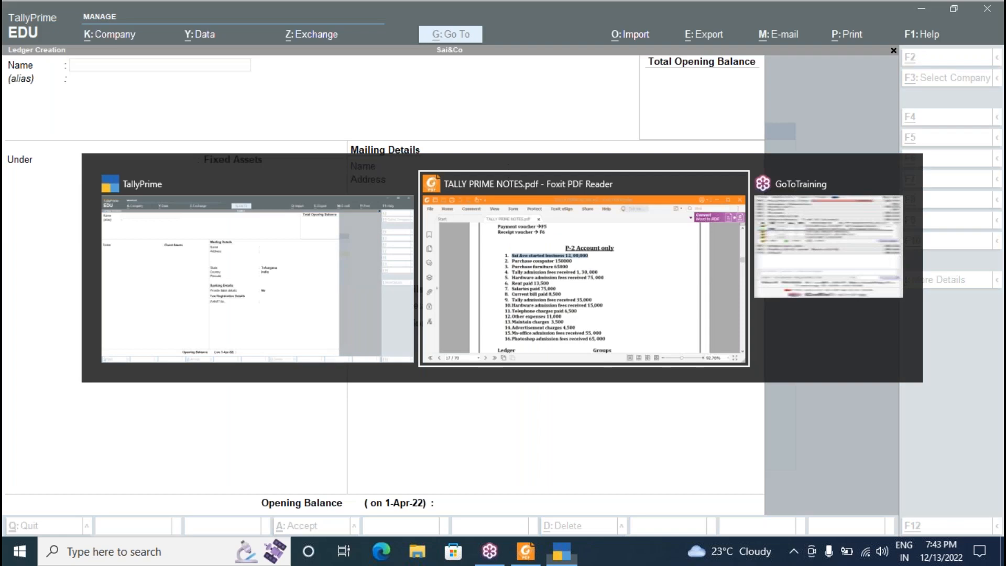
{"action": "key", "text": "alt+Tab"}
Create the Tally Admission ledger under Indirect Incomes.
{"action": "type", "text": "Tall"}
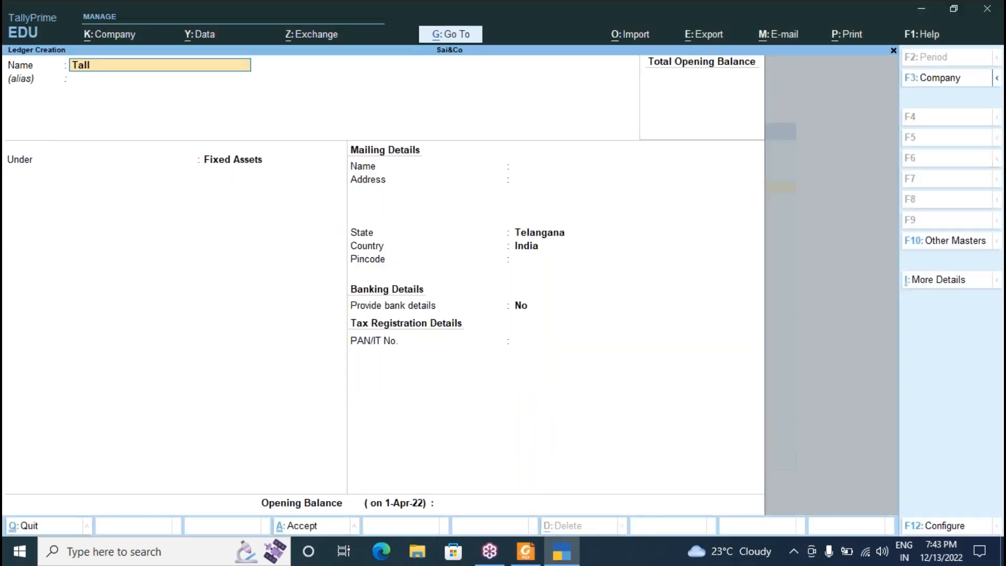
{"action": "type", "text": "y Admission"}
{"action": "key", "text": "Return"}
{"action": "key", "text": "Return"}
{"action": "type", "text": "I"}
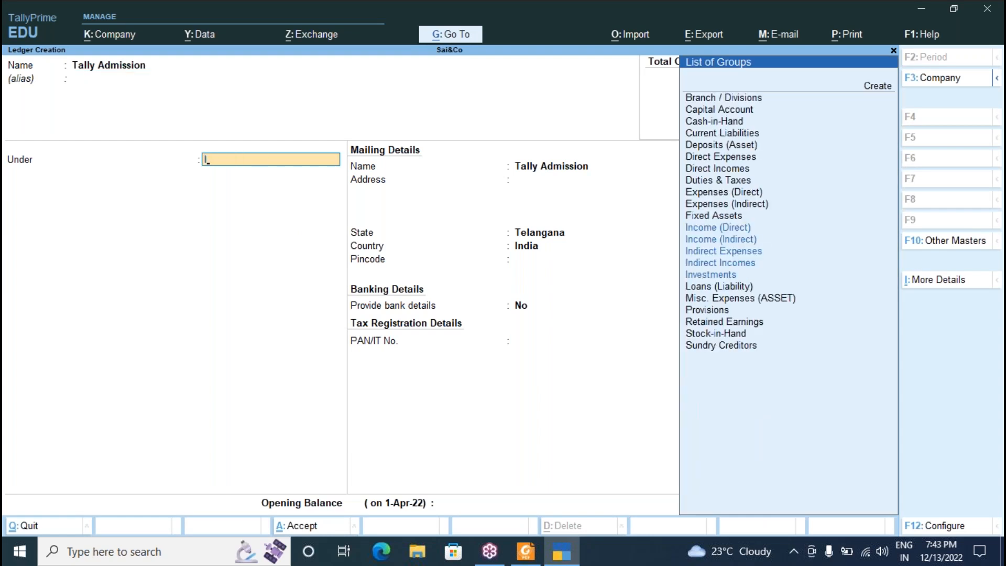
{"action": "key", "text": "Down"}
{"action": "key", "text": "Down"}
{"action": "key", "text": "Down"}
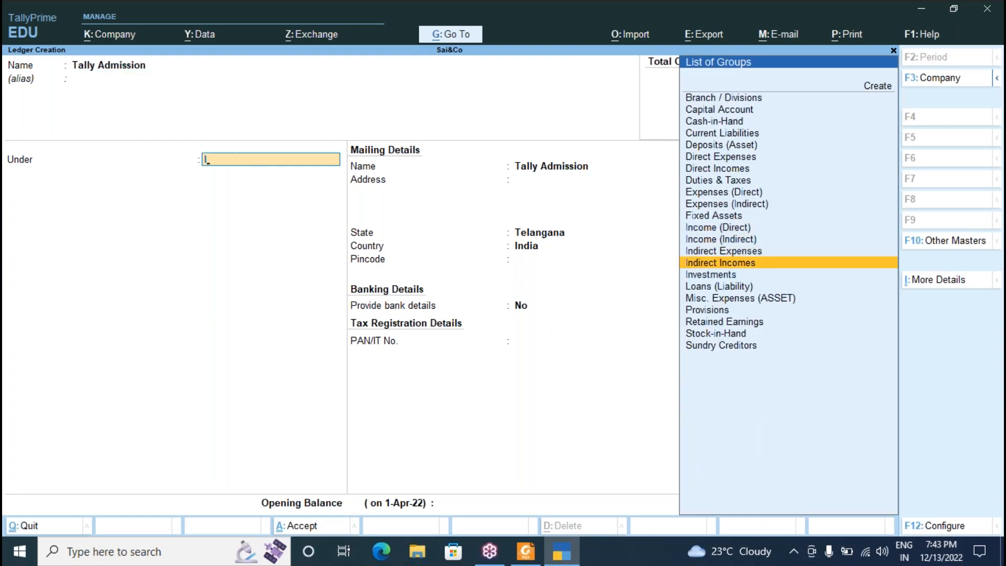
{"action": "key", "text": "Return"}
{"action": "key", "text": "Return"}
{"action": "key", "text": "Return"}
{"action": "key", "text": "Return"}
{"action": "key", "text": "Return"}
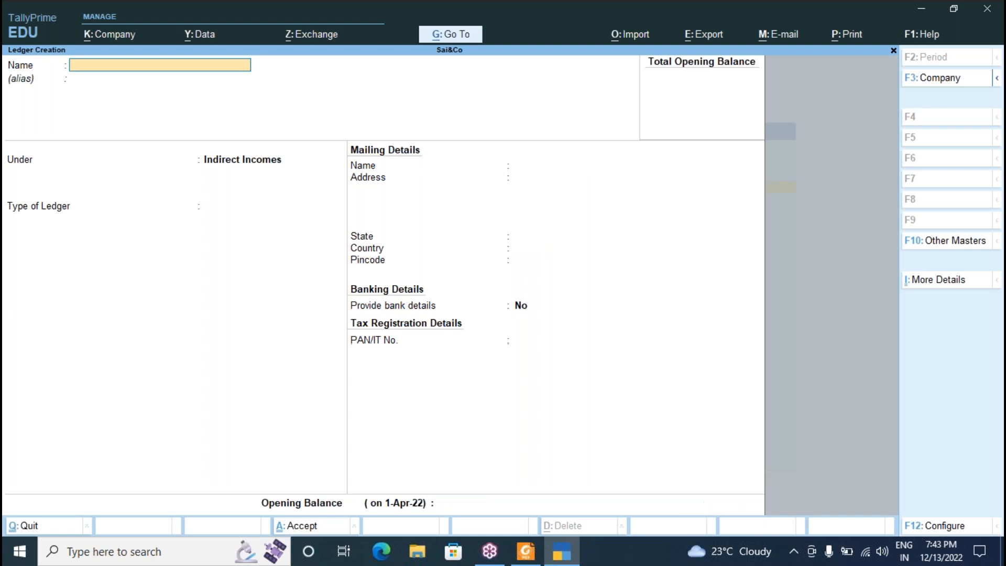
{"action": "key", "text": "alt+Tab"}
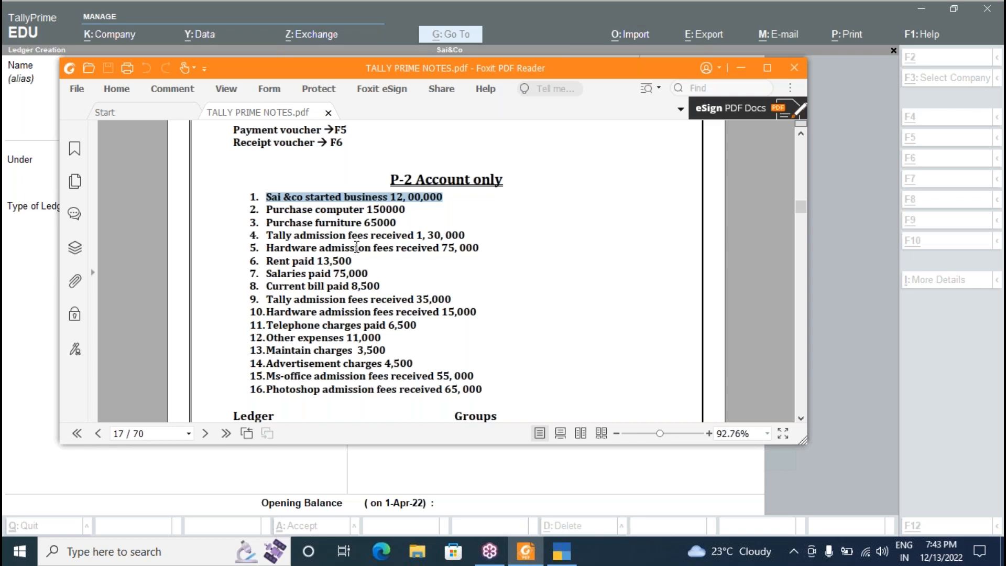
{"action": "key", "text": "alt+Tab"}
{"action": "key", "text": "alt+Tab"}
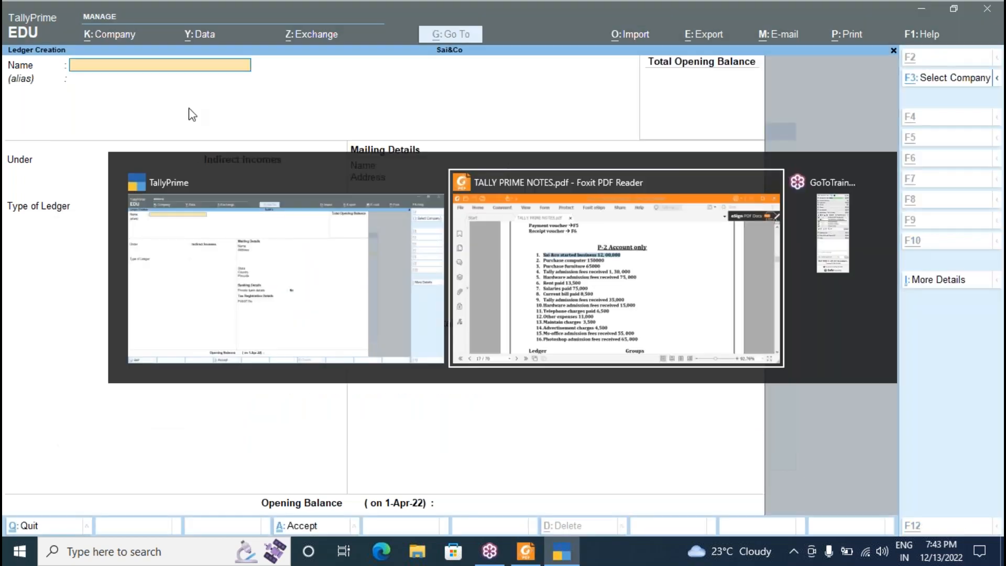
{"action": "key", "text": "alt+Tab"}
Create the Hardware Admission ledger.
{"action": "type", "text": "Har"}
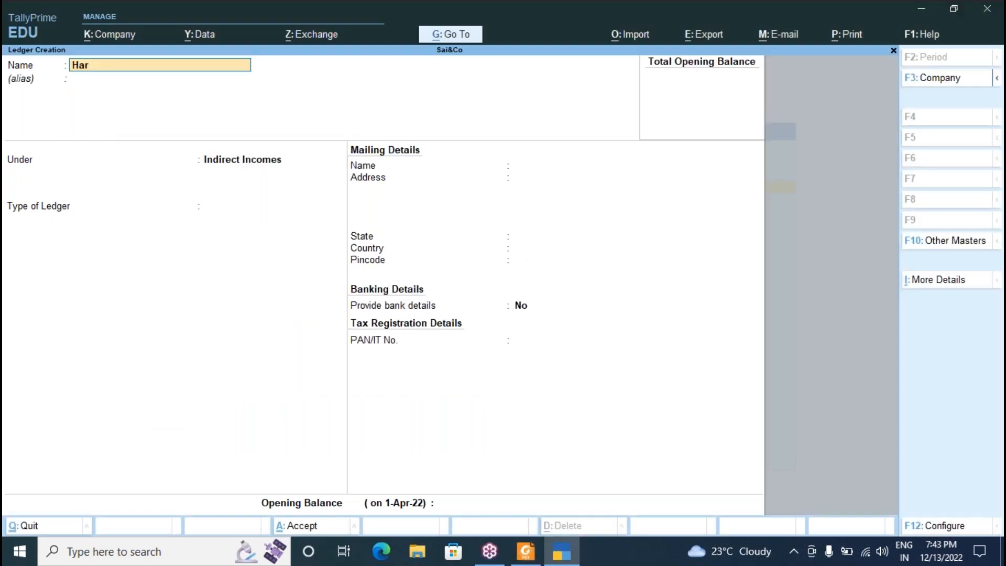
{"action": "type", "text": "dware Admission"}
{"action": "key", "text": "Return"}
{"action": "key", "text": "Return"}
{"action": "key", "text": "Return"}
{"action": "key", "text": "Return"}
{"action": "key", "text": "Return"}
{"action": "key", "text": "Return"}
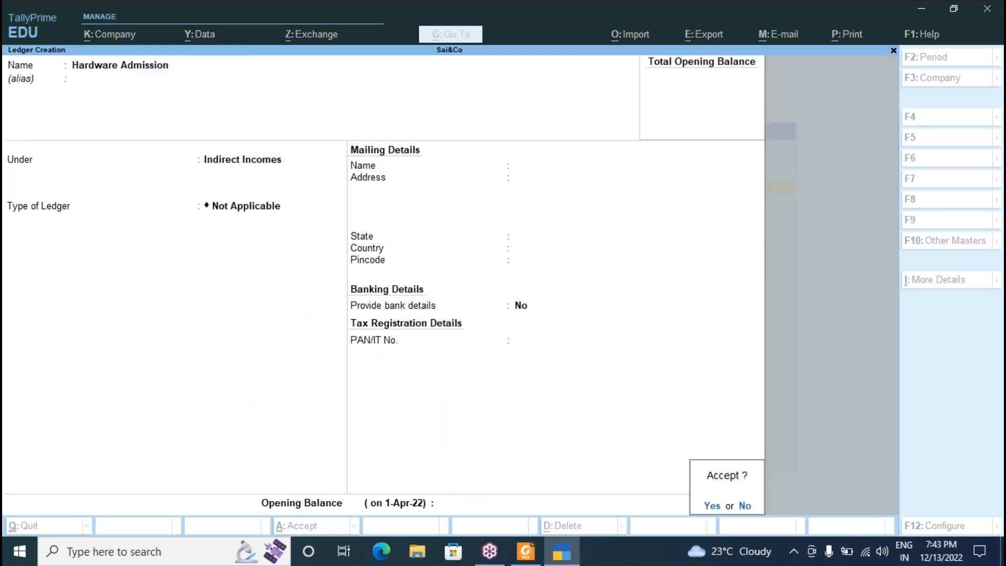
{"action": "key", "text": "alt+Tab"}
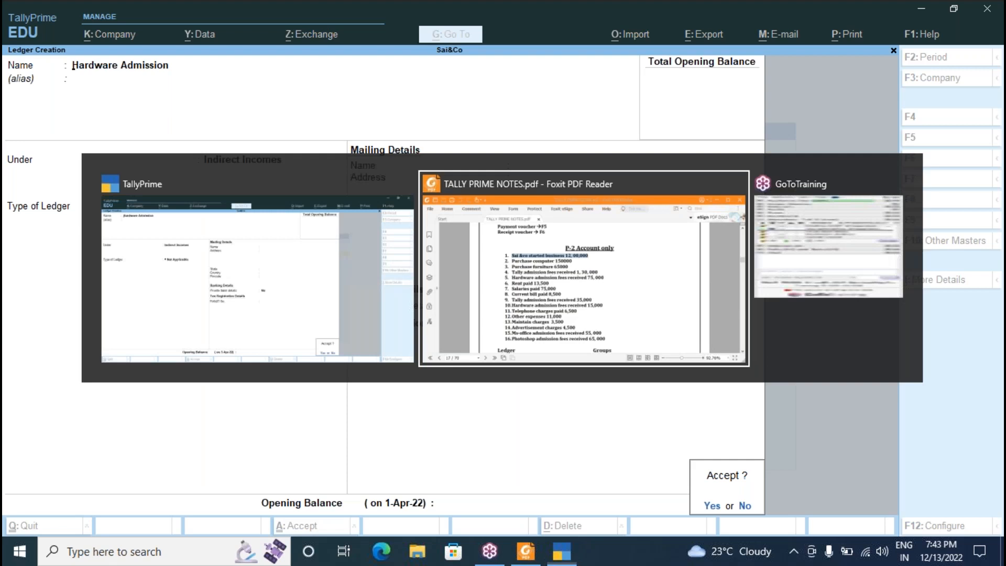
{"action": "key", "text": "alt+Tab"}
{"action": "key", "text": "Return"}
{"action": "key", "text": "alt+Tab"}
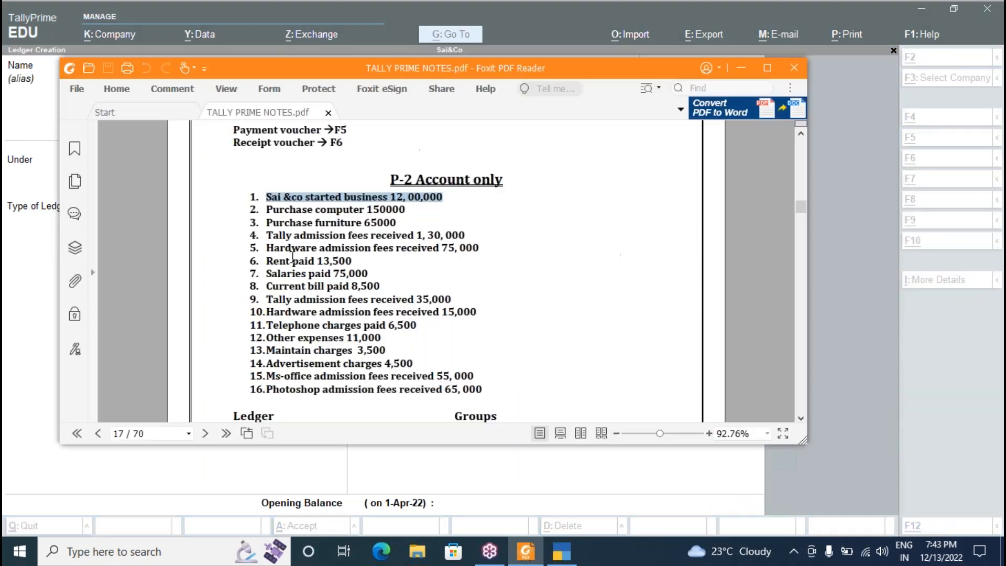
{"action": "key", "text": "alt+Tab"}
Create the Rent ledger under Indirect Expenses.
{"action": "type", "text": "Ren"}
{"action": "key", "text": "Return"}
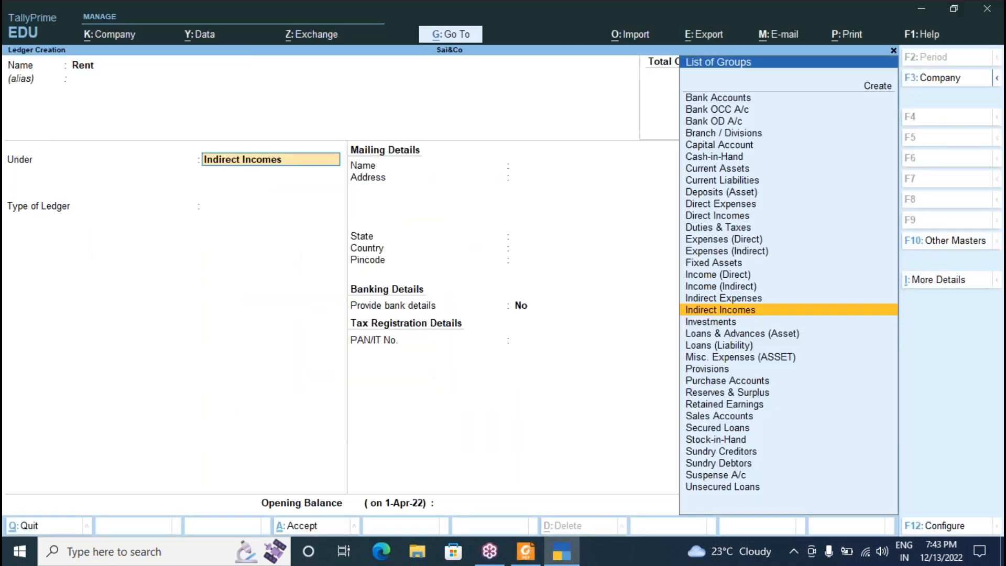
{"action": "key", "text": "Up"}
{"action": "key", "text": "Return"}
{"action": "key", "text": "Return"}
{"action": "key", "text": "Return"}
{"action": "key", "text": "alt+Tab"}
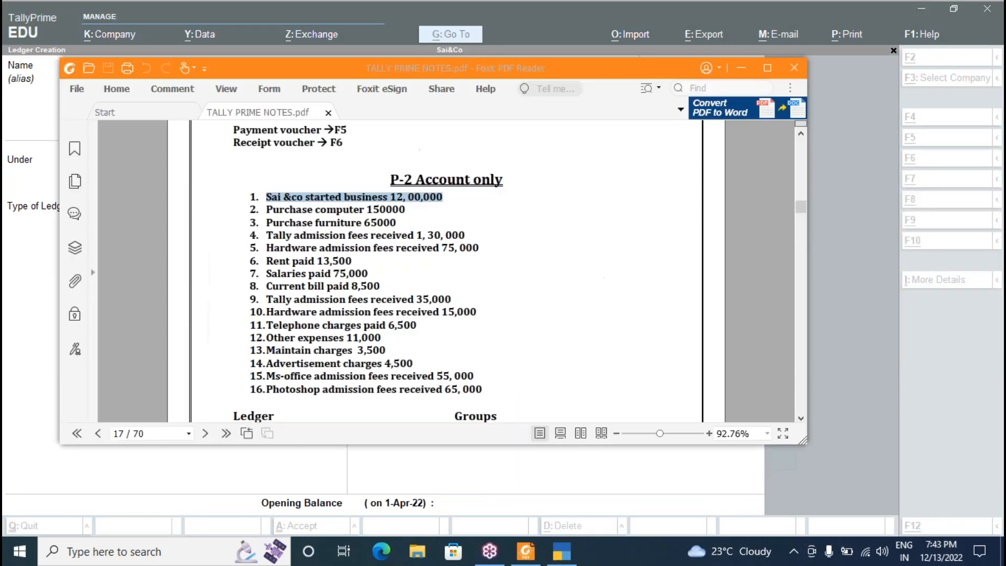
{"action": "key", "text": "alt+Tab"}
Create the Salaries and Current Bill ledgers under Indirect Expenses.
{"action": "type", "text": "Salaries"}
{"action": "key", "text": "Return"}
{"action": "key", "text": "Return"}
{"action": "key", "text": "Return"}
{"action": "key", "text": "Return"}
{"action": "key", "text": "Return"}
{"action": "key", "text": "Return"}
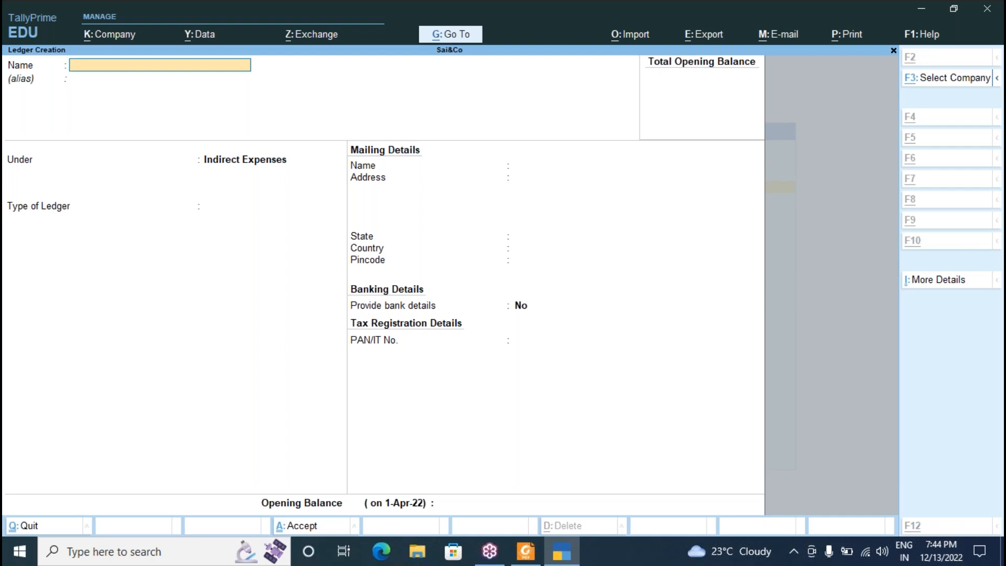
{"action": "key", "text": "alt+Tab"}
{"action": "key", "text": "alt+Tab"}
{"action": "type", "text": "C"}
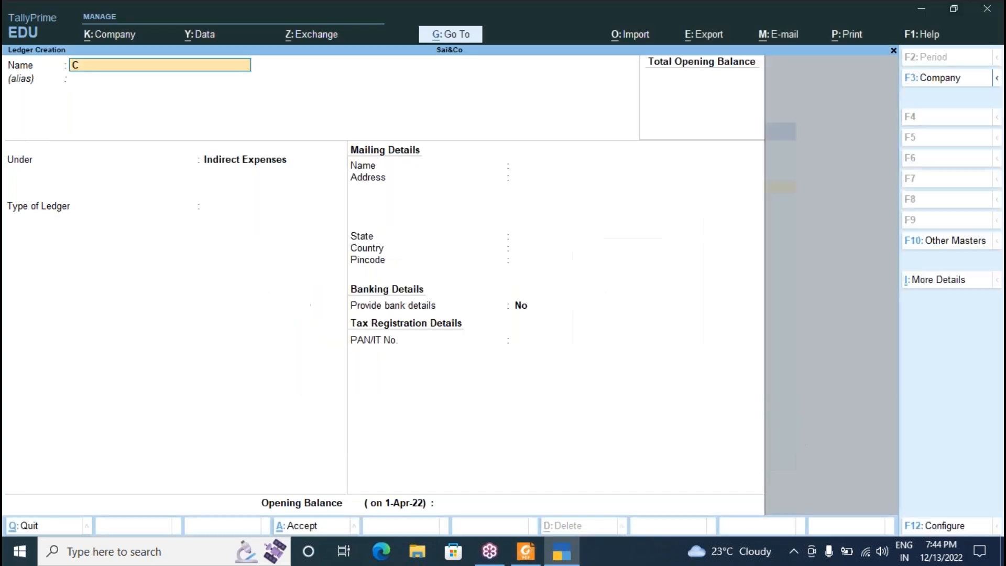
{"action": "type", "text": "urrent Bill"}
{"action": "key", "text": "Return"}
{"action": "key", "text": "Return"}
{"action": "key", "text": "Return"}
{"action": "key", "text": "Return"}
{"action": "key", "text": "Return"}
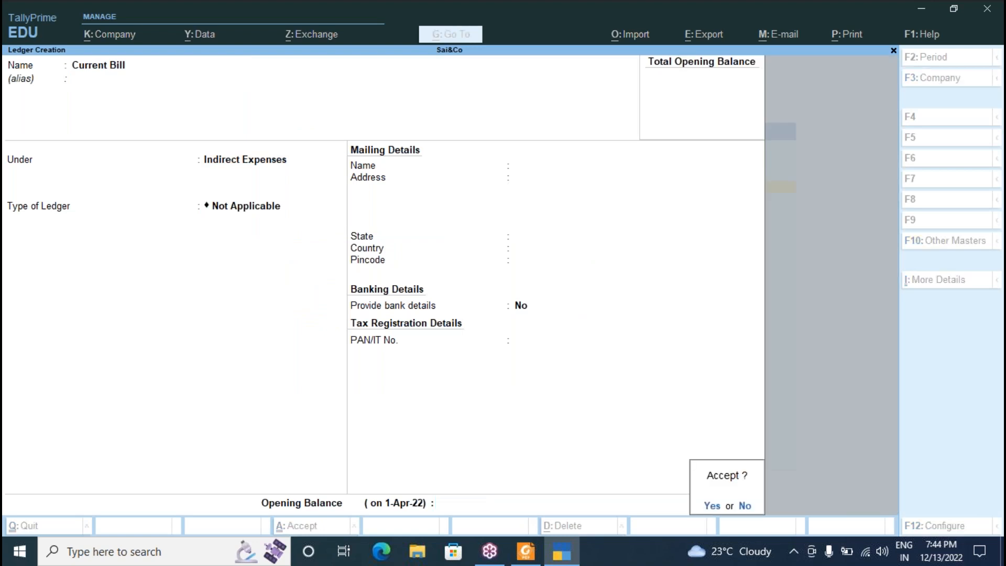
{"action": "key", "text": "Return"}
{"action": "key", "text": "alt+Tab"}
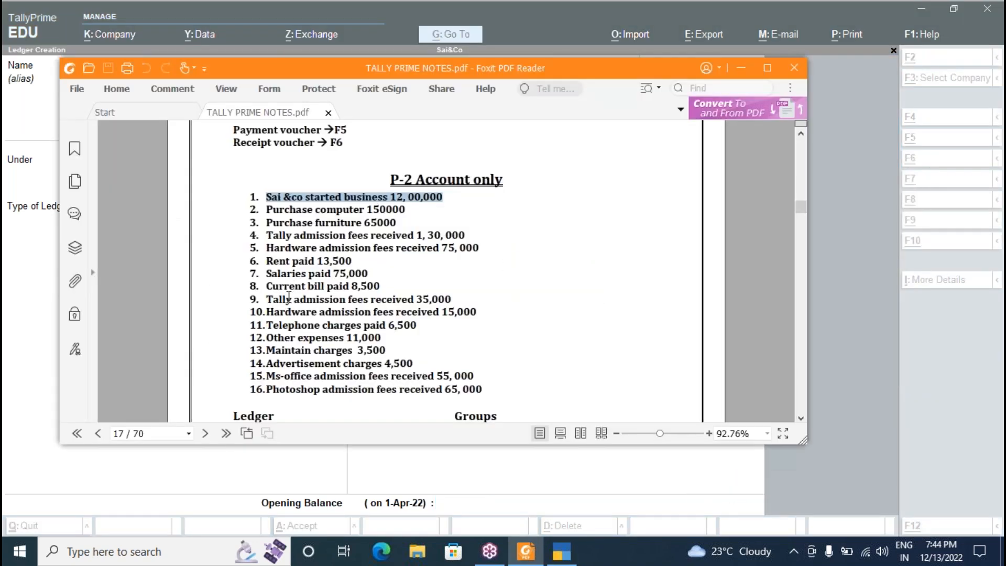
{"action": "key", "text": "alt+Tab"}
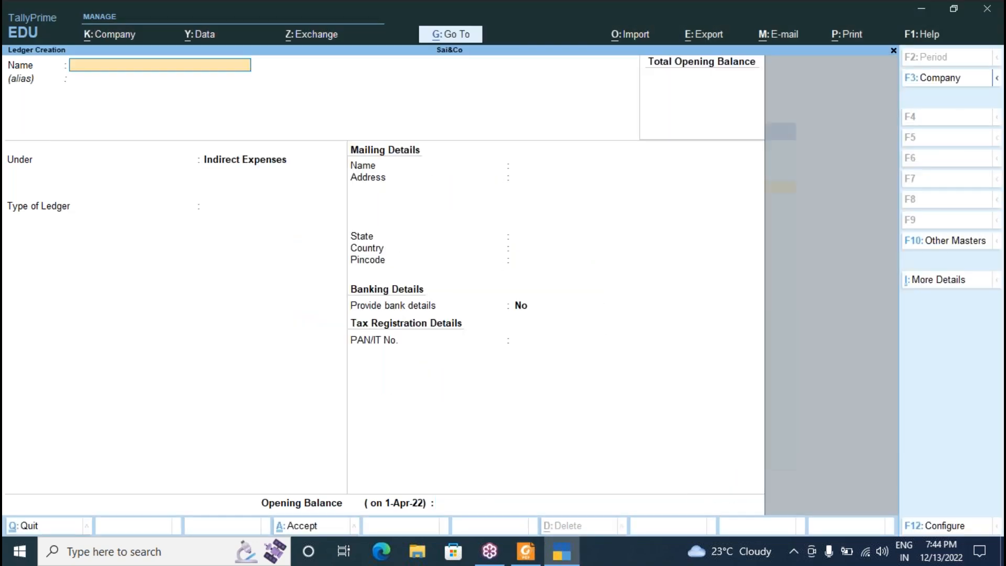
{"action": "key", "text": "alt+Tab"}
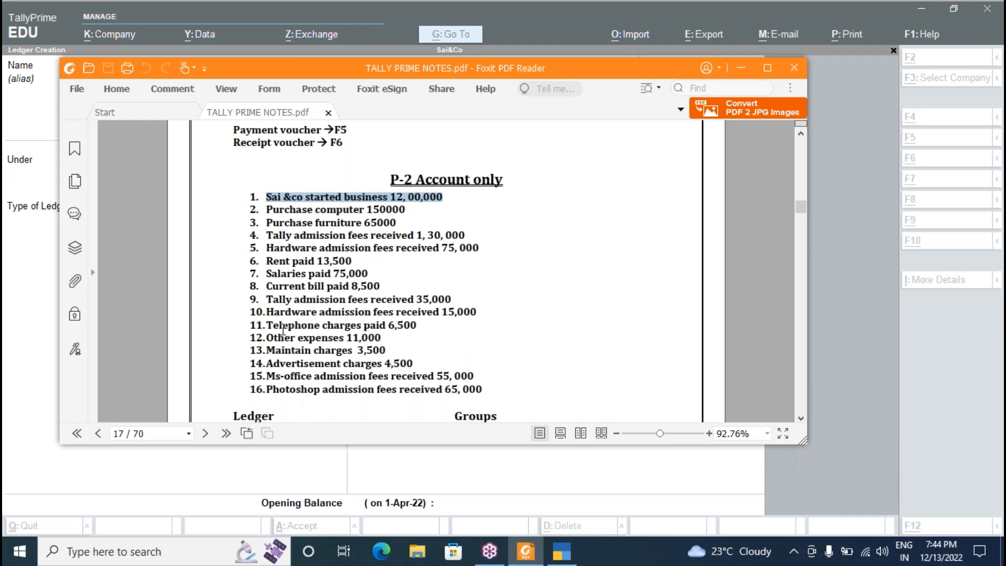
{"action": "key", "text": "alt+Tab"}
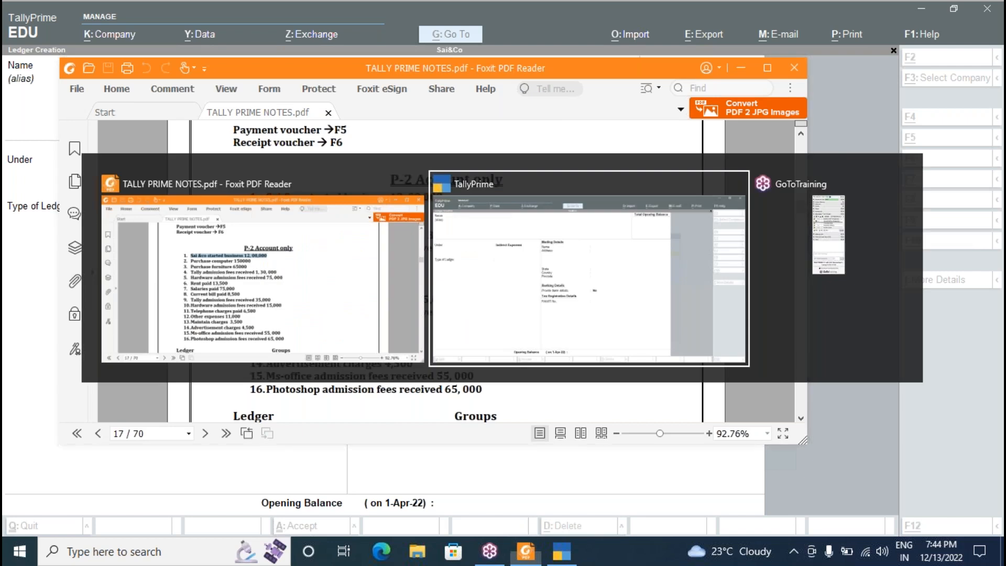
Create the Telephone Charges and Other Expenses ledgers.
{"action": "type", "text": "Charges"}
{"action": "key", "text": "Return"}
{"action": "key", "text": "Return"}
{"action": "key", "text": "Return"}
{"action": "key", "text": "Return"}
{"action": "key", "text": "Return"}
{"action": "key", "text": "Return"}
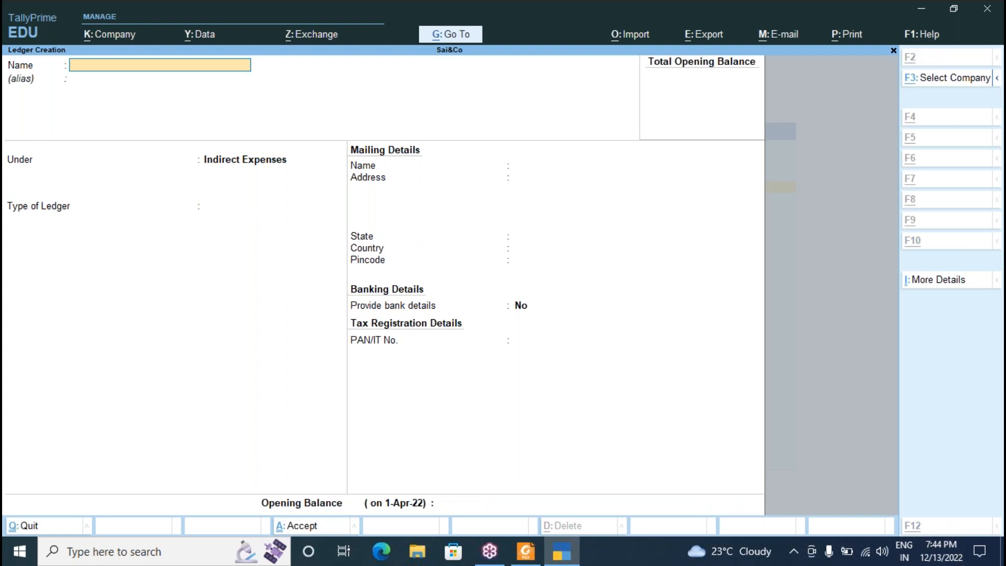
{"action": "key", "text": "alt+Tab"}
{"action": "key", "text": "alt+Tab"}
{"action": "type", "text": "Other Expenses"}
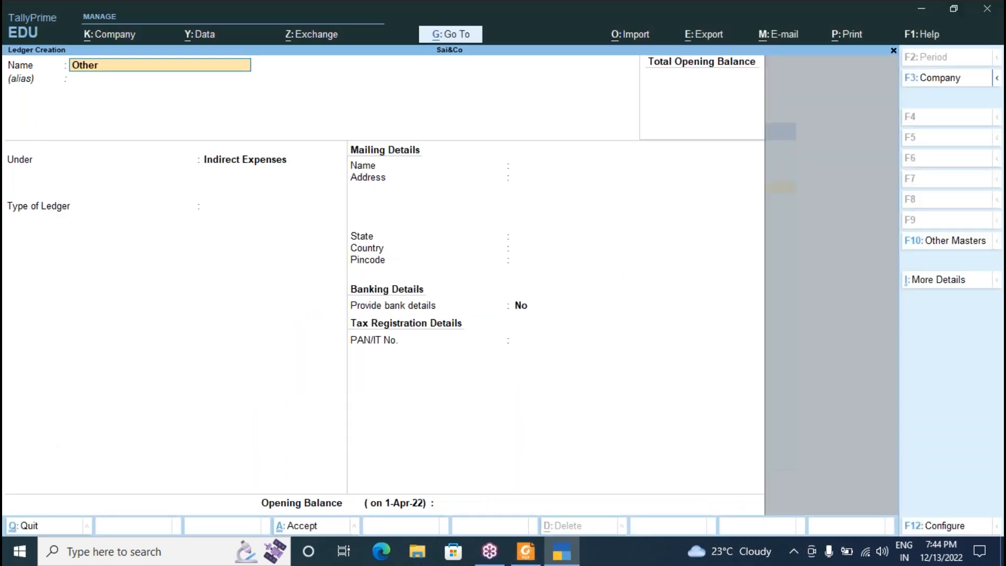
{"action": "key", "text": "Return"}
{"action": "key", "text": "Return"}
{"action": "key", "text": "Return"}
{"action": "key", "text": "Return"}
{"action": "key", "text": "Return"}
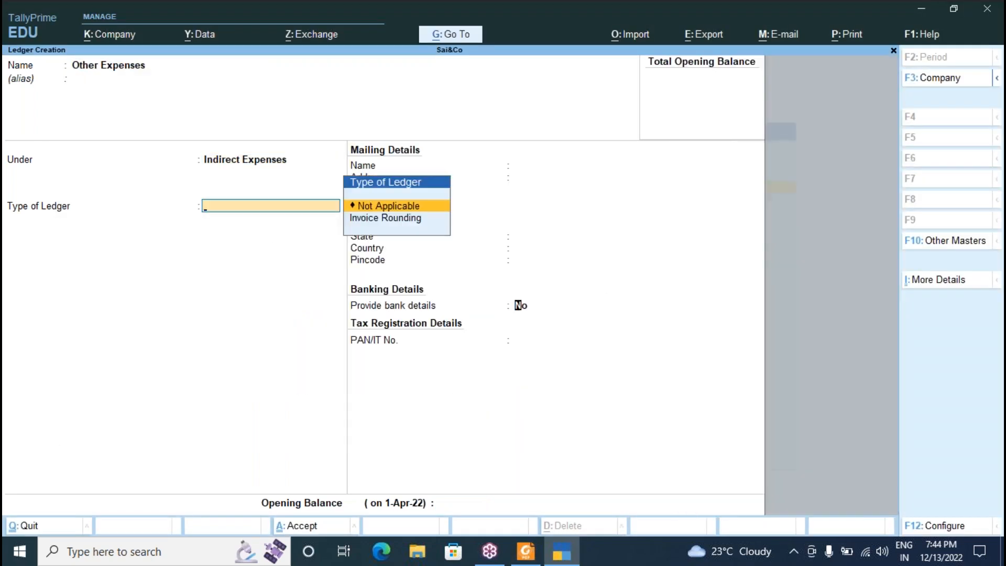
{"action": "key", "text": "Return"}
{"action": "key", "text": "alt+Tab"}
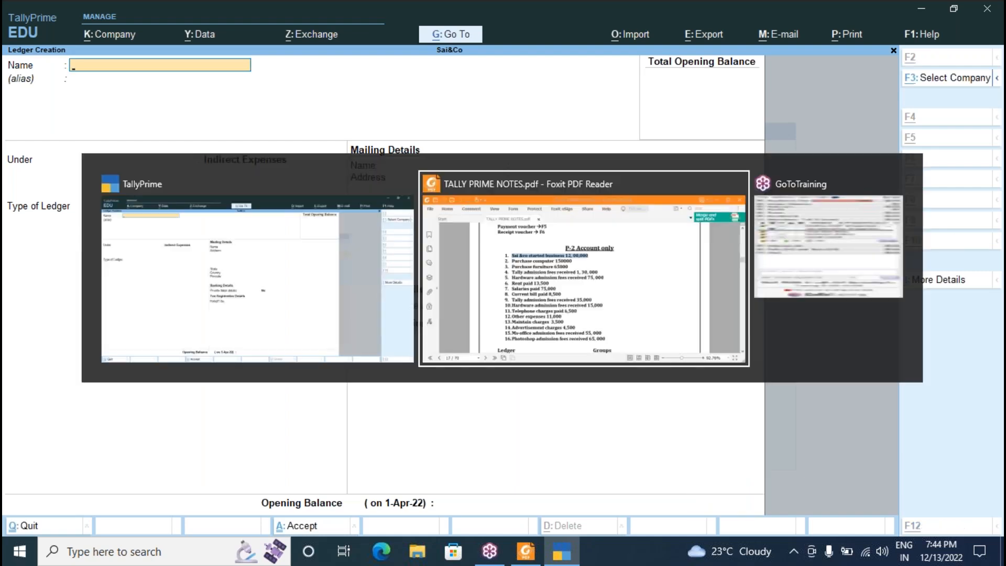
{"action": "key", "text": "alt+Tab"}
Create the Maintain Charges and Advertisement Charges ledgers.
{"action": "type", "text": "Maintain"}
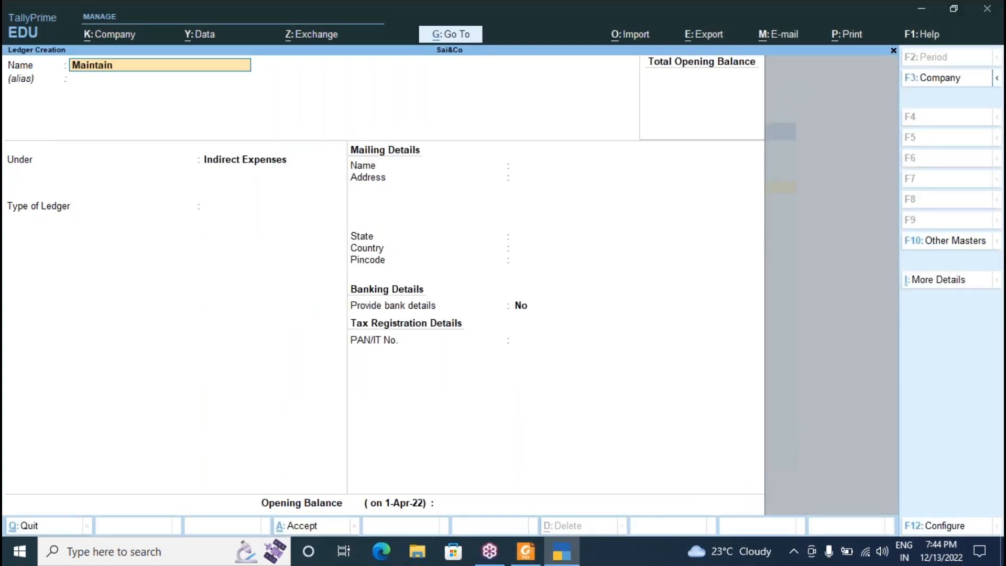
{"action": "type", "text": " Charges"}
{"action": "key", "text": "Return"}
{"action": "key", "text": "Return"}
{"action": "key", "text": "Return"}
{"action": "key", "text": "Return"}
{"action": "key", "text": "Return"}
{"action": "key", "text": "Return"}
{"action": "key", "text": "alt+Tab"}
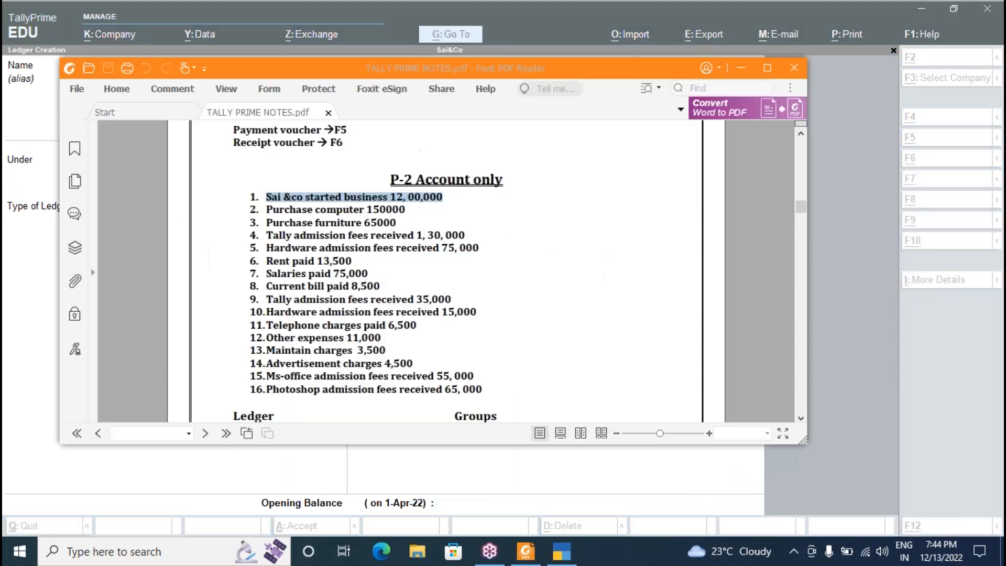
{"action": "key", "text": "alt+Tab"}
{"action": "type", "text": "Advertisee"}
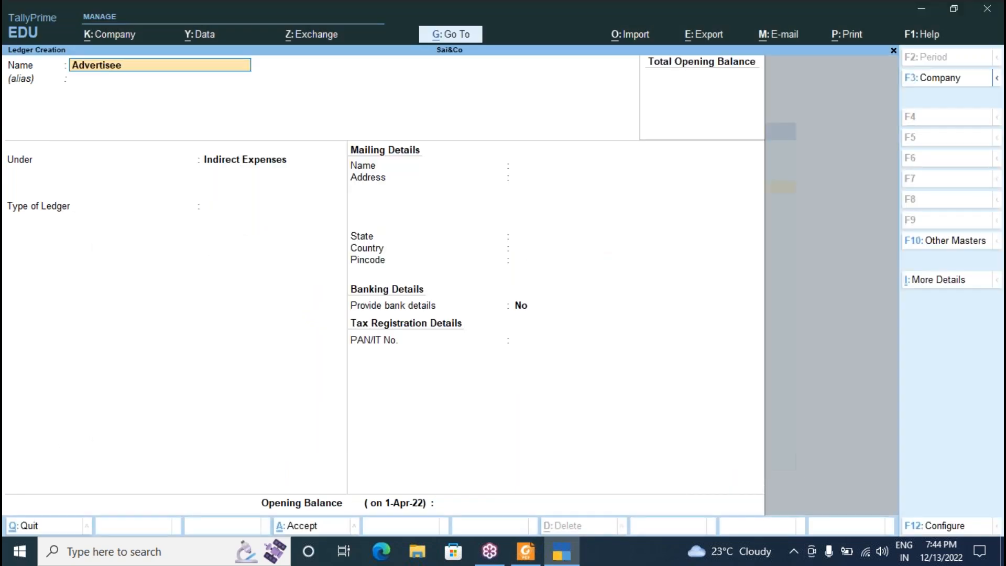
{"action": "key", "text": "BackSpace"}
{"action": "type", "text": "mentchar"}
{"action": "key", "text": "BackSpace"}
{"action": "key", "text": "BackSpace"}
{"action": "key", "text": "BackSpace"}
{"action": "key", "text": "BackSpace"}
{"action": "type", "text": "Charges"}
{"action": "key", "text": "Return"}
{"action": "key", "text": "Return"}
{"action": "key", "text": "Return"}
{"action": "key", "text": "Return"}
{"action": "key", "text": "Return"}
{"action": "key", "text": "Return"}
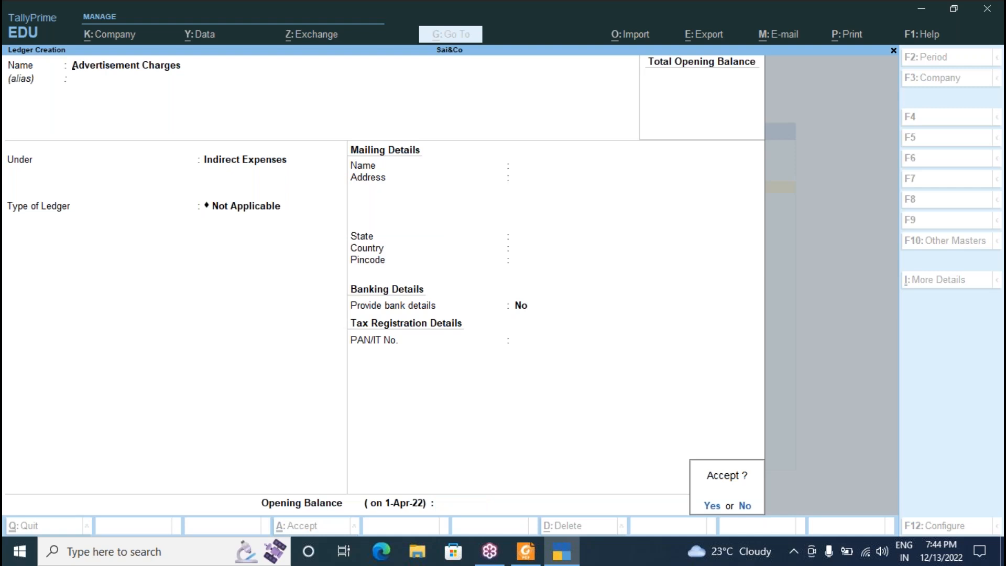
{"action": "key", "text": "alt+Tab"}
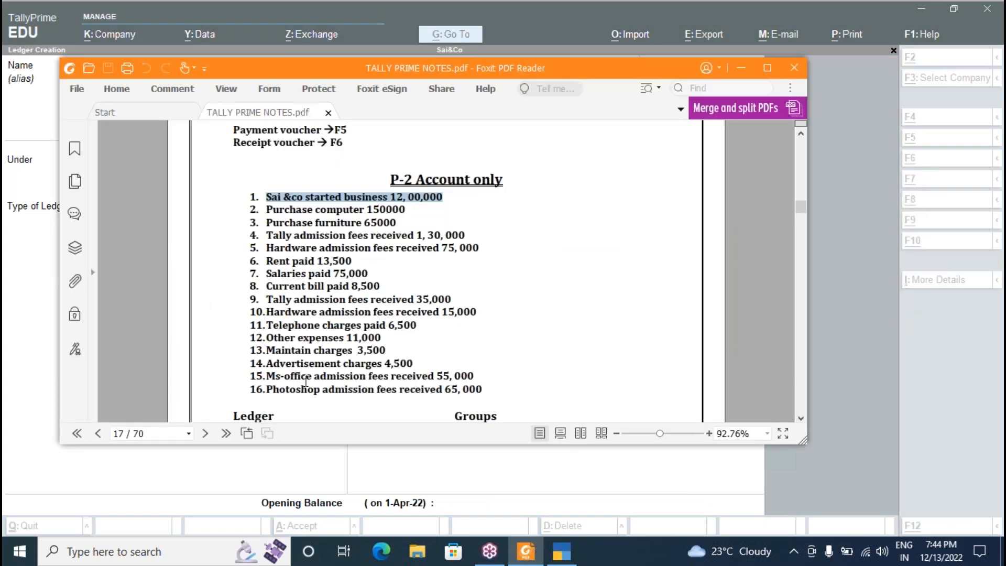
{"action": "key", "text": "alt+Tab"}
Create the Msoffice Admission ledger under Indirect Incomes.
{"action": "type", "text": "Msoffice"}
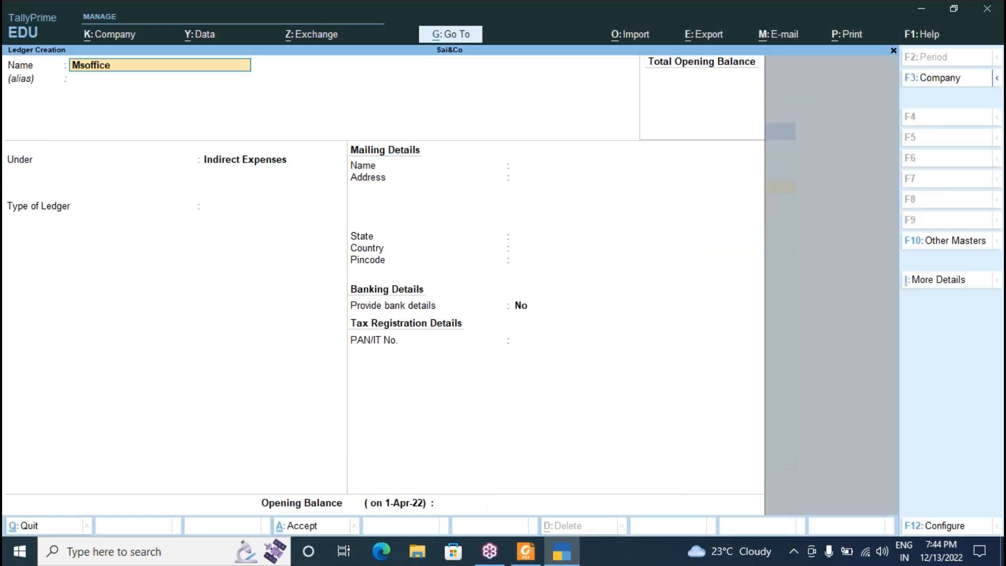
{"action": "type", "text": " Admission"}
{"action": "key", "text": "Return"}
{"action": "key", "text": "Return"}
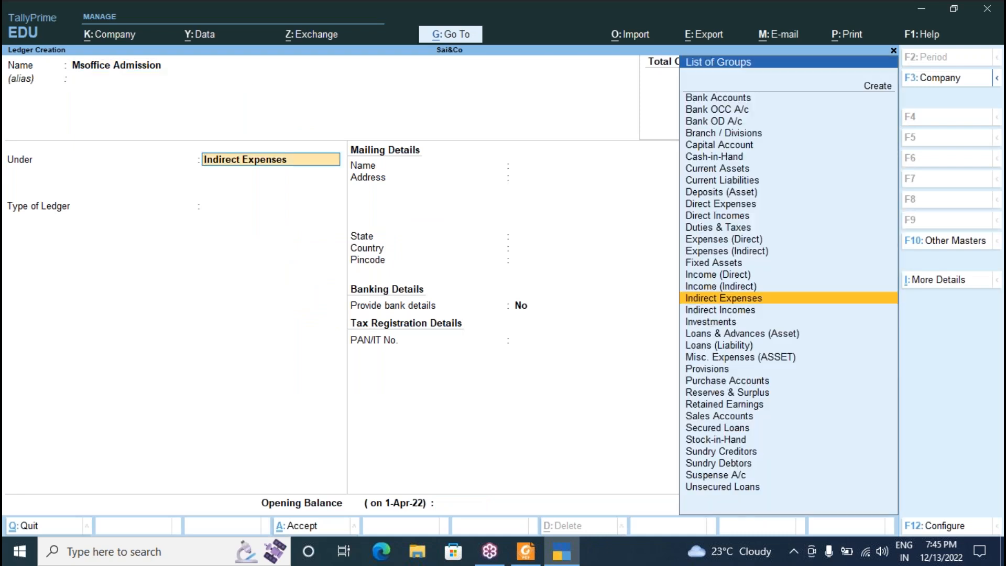
{"action": "key", "text": "Down"}
{"action": "key", "text": "Return"}
{"action": "key", "text": "Return"}
{"action": "key", "text": "Return"}
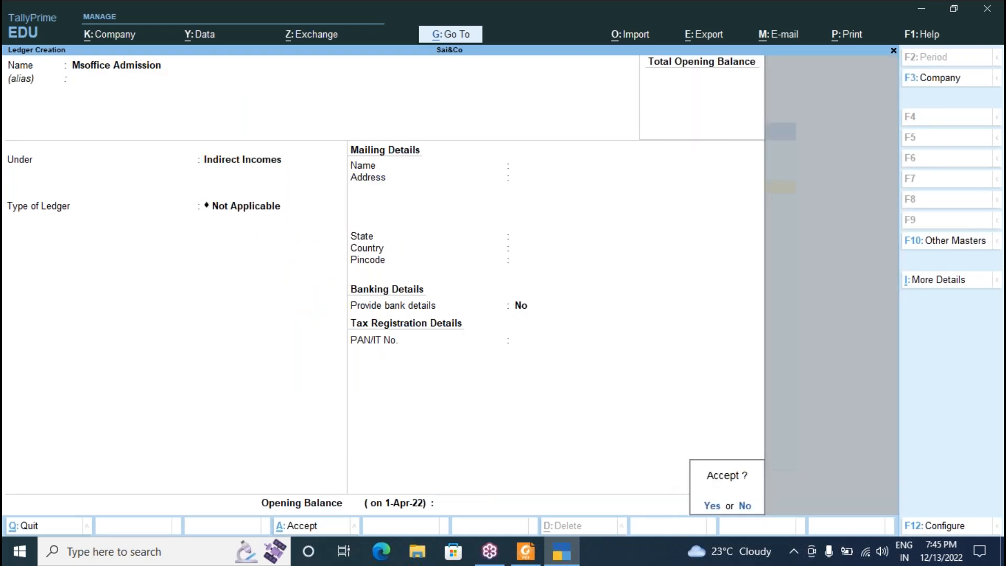
{"action": "key", "text": "Return"}
{"action": "key", "text": "alt+Tab"}
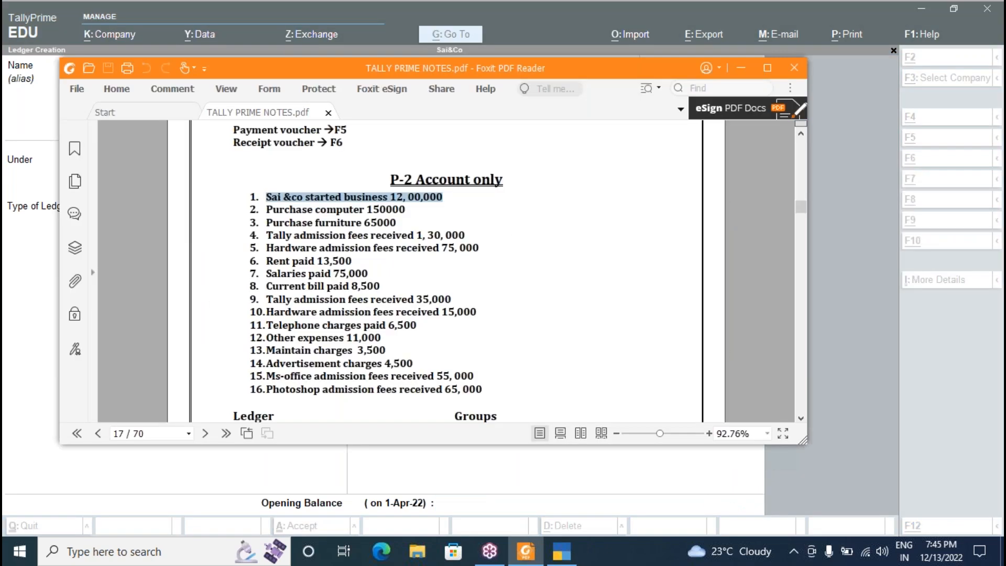
{"action": "key", "text": "alt+Tab"}
Create the Photoshop Admission ledger under Indirect Incomes and leave ledger creation.
{"action": "type", "text": "Photoshop"}
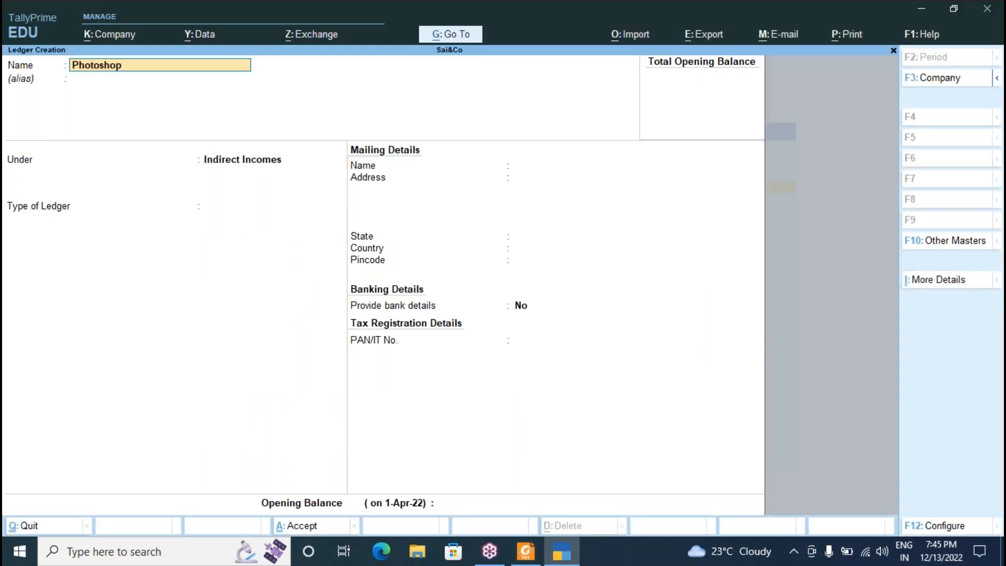
{"action": "type", "text": " Admission"}
{"action": "key", "text": "Return"}
{"action": "key", "text": "Return"}
{"action": "key", "text": "Return"}
{"action": "key", "text": "Return"}
{"action": "key", "text": "Return"}
{"action": "key", "text": "Escape"}
{"action": "key", "text": "Return"}
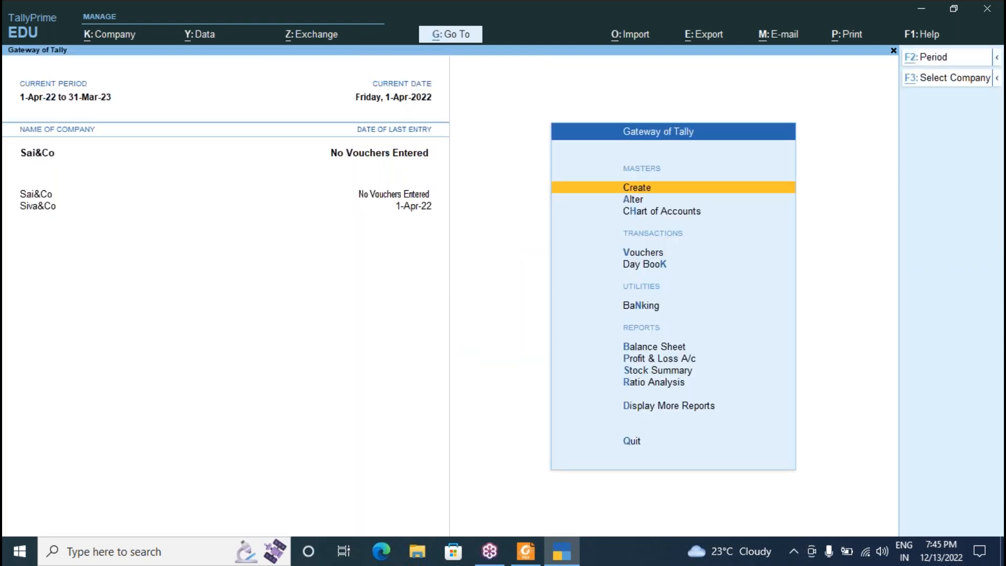
Shut the Siva&Co company, leaving only Sai&Co loaded.
{"action": "key", "text": "alt+F3"}
{"action": "key", "text": "Return"}
{"action": "key", "text": "Down"}
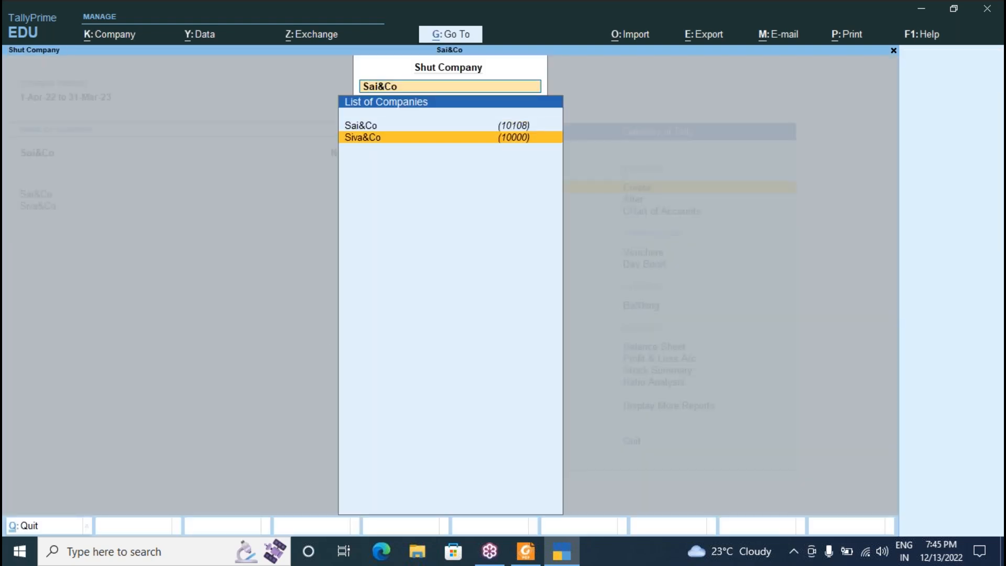
{"action": "key", "text": "Return"}
{"action": "key", "text": "Escape"}
{"action": "key", "text": "Escape"}
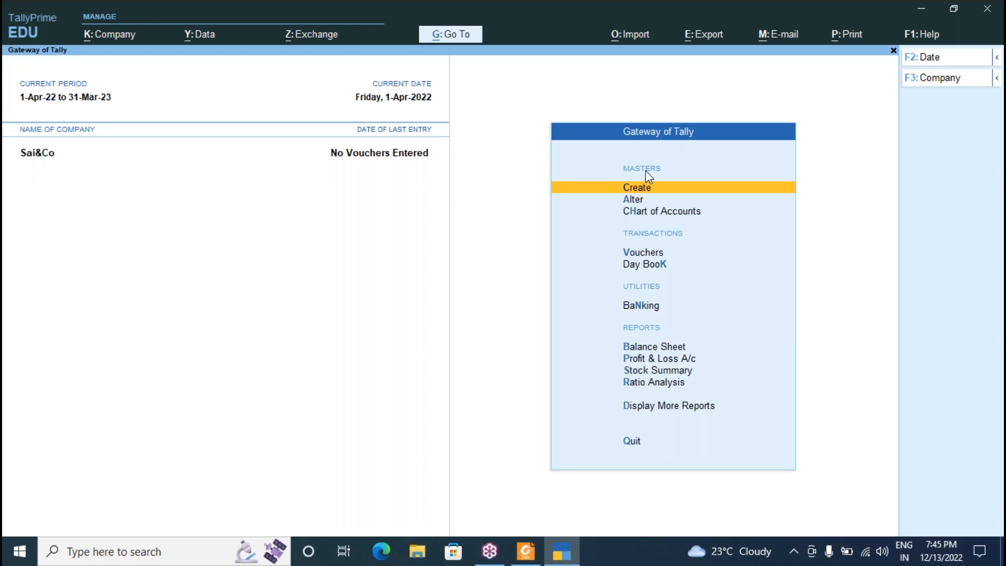
Open a blank ledger form, abandon it, and return to the Gateway of Tally.
{"action": "left_click", "coordinate": [641, 190]}
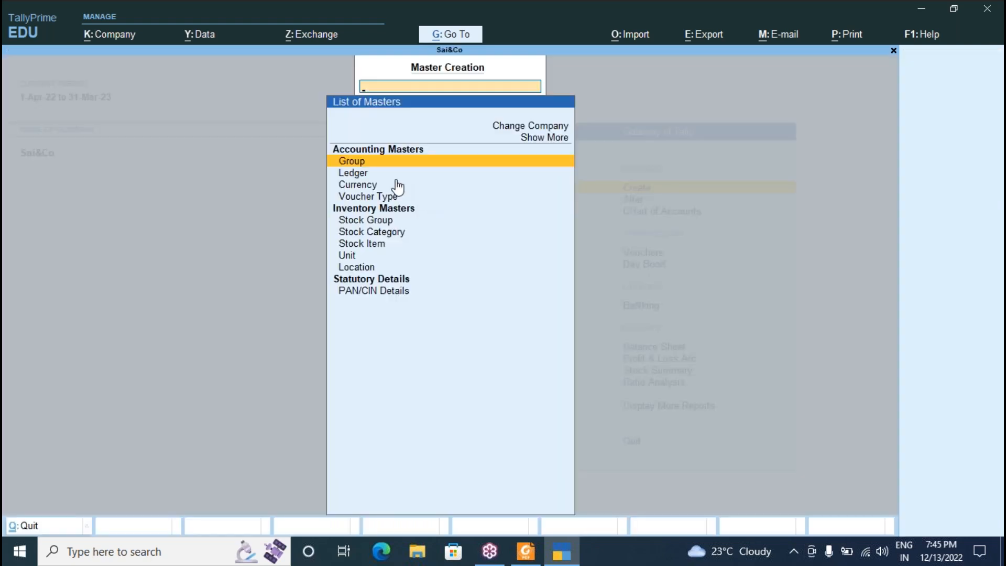
{"action": "key", "text": "Down"}
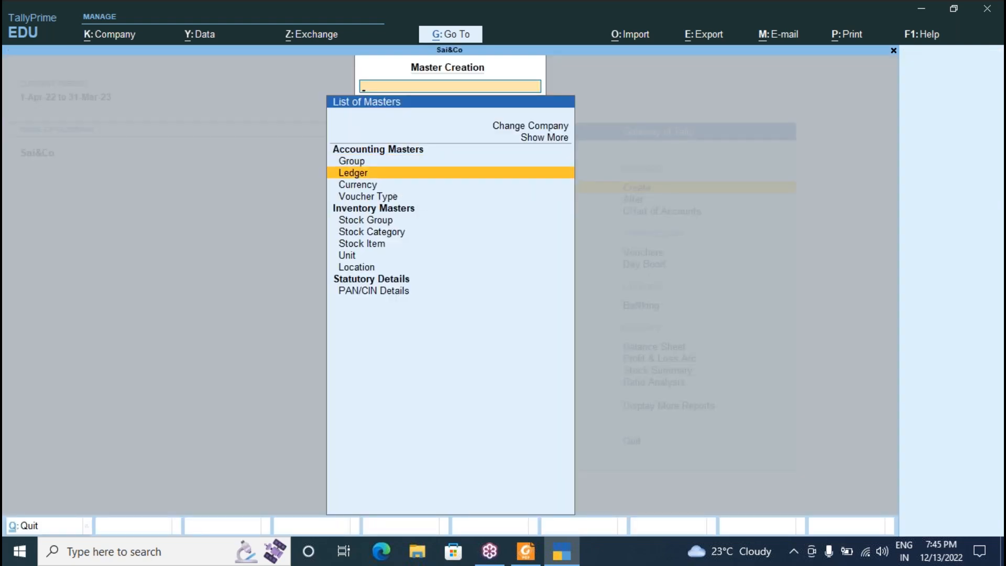
{"action": "key", "text": "Return"}
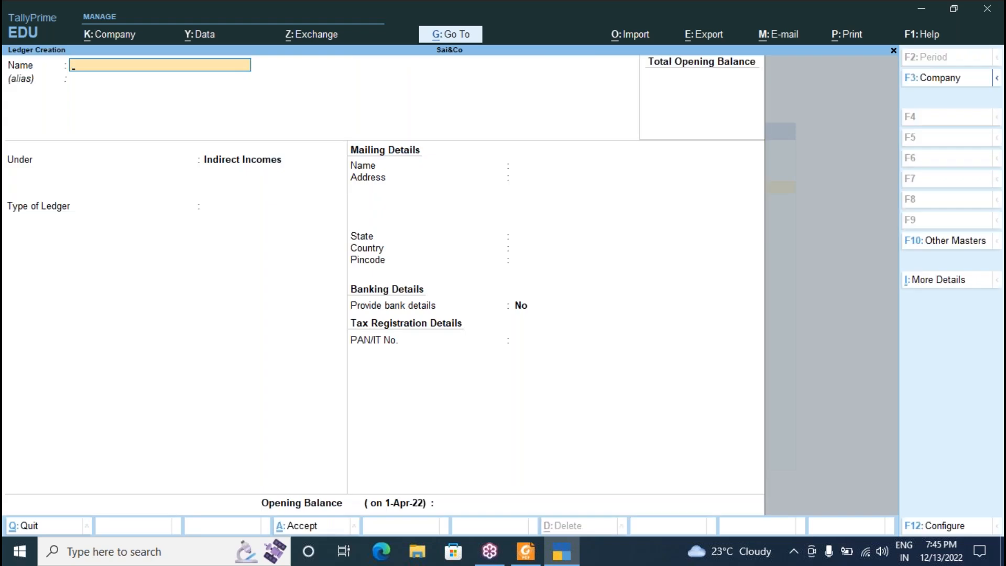
{"action": "key", "text": "Escape"}
{"action": "key", "text": "y"}
{"action": "key", "text": "Escape"}
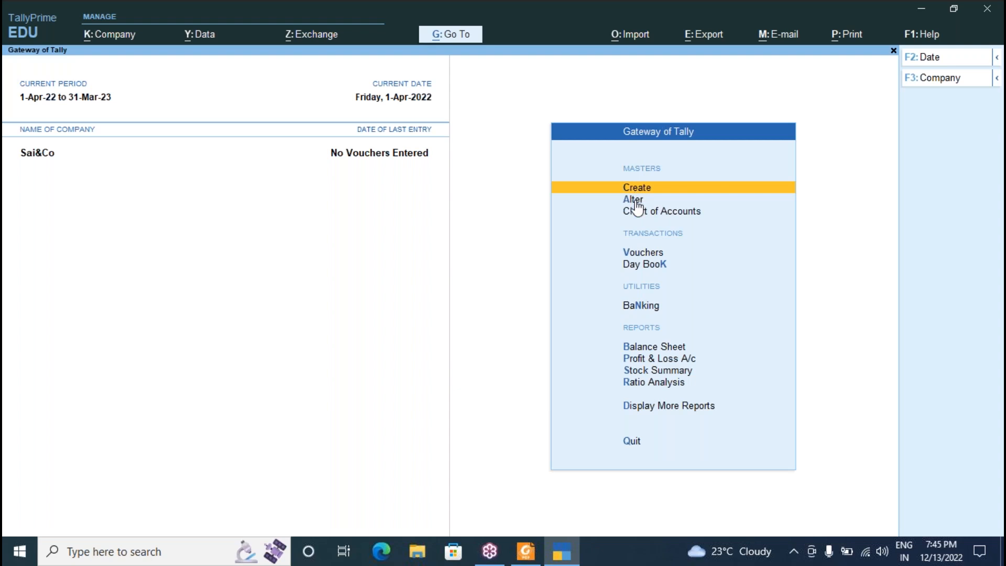
{"action": "left_click", "coordinate": [634, 202]}
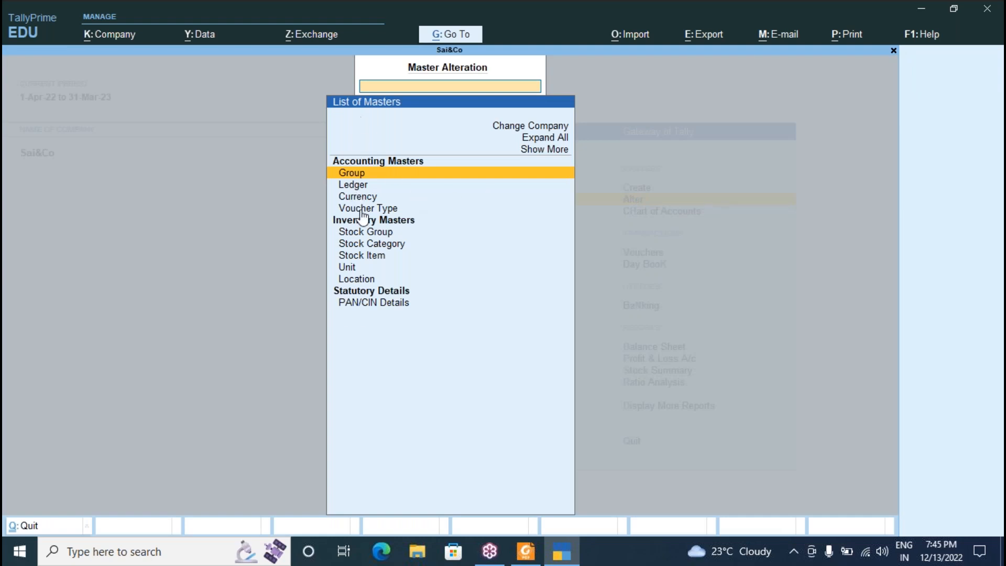
{"action": "left_click", "coordinate": [364, 186]}
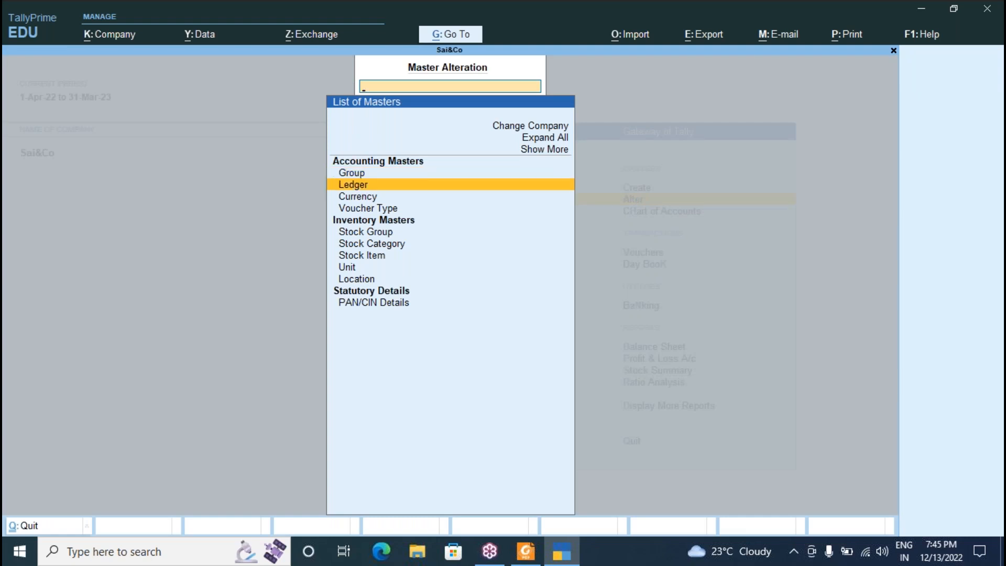
{"action": "left_click", "coordinate": [364, 186]}
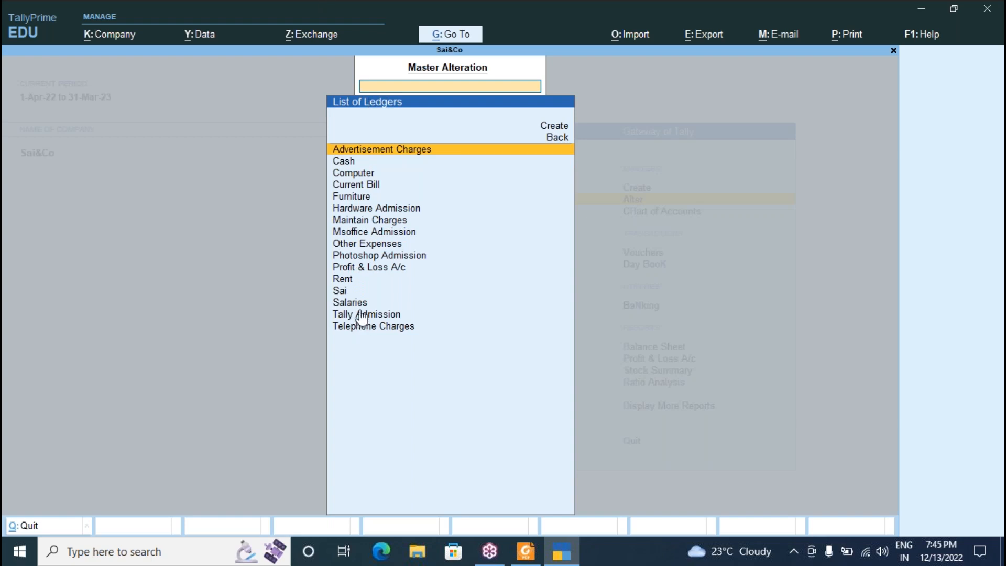
{"action": "key", "text": "Down"}
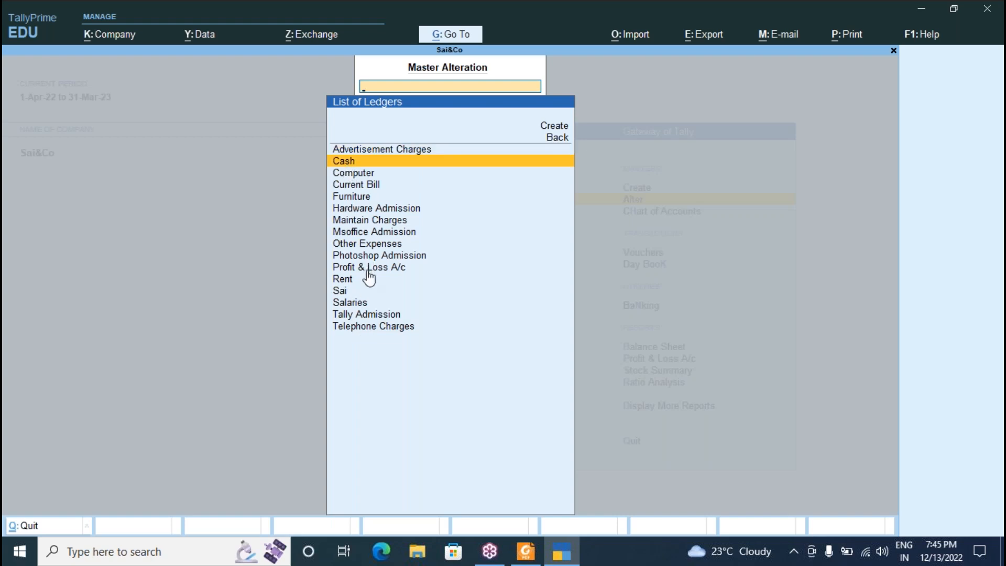
{"action": "left_click", "coordinate": [369, 270]}
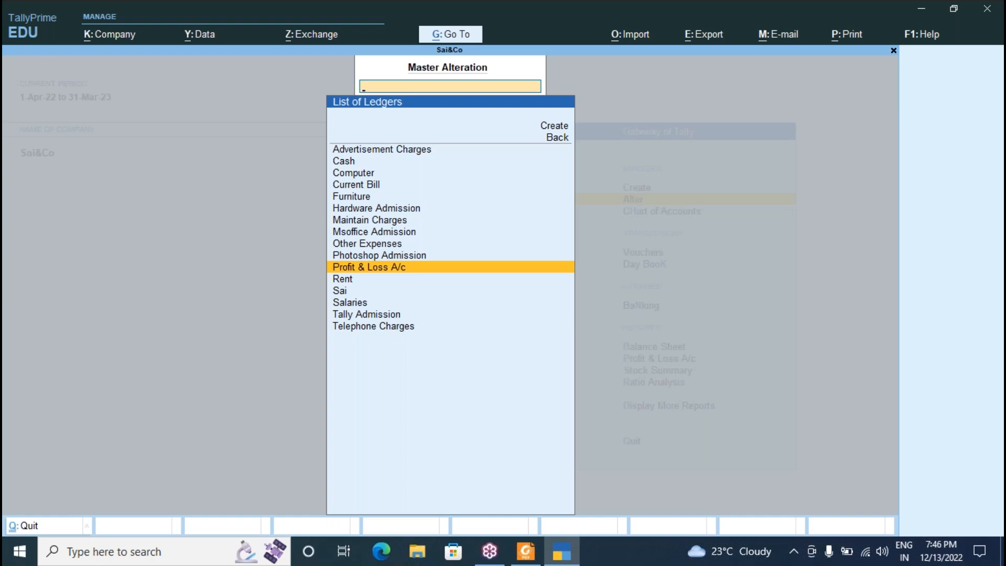
{"action": "left_click", "coordinate": [346, 162]}
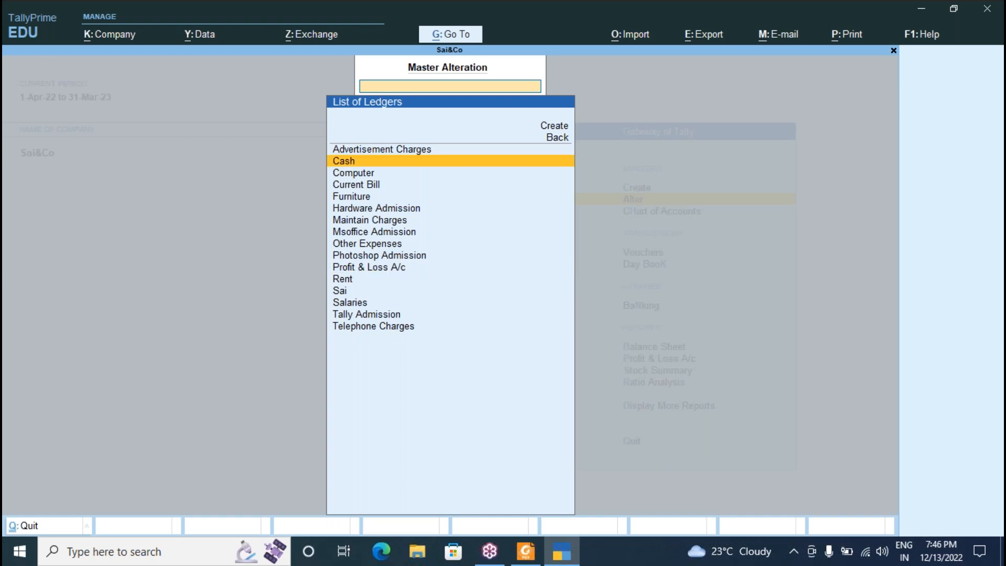
{"action": "left_click", "coordinate": [360, 268]}
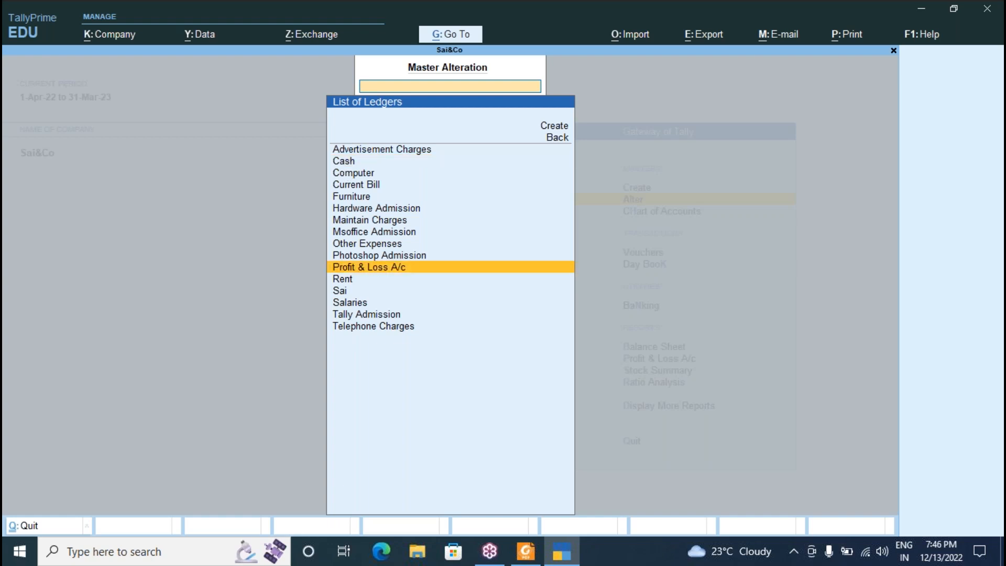
{"action": "key", "text": "Escape"}
{"action": "key", "text": "Escape"}
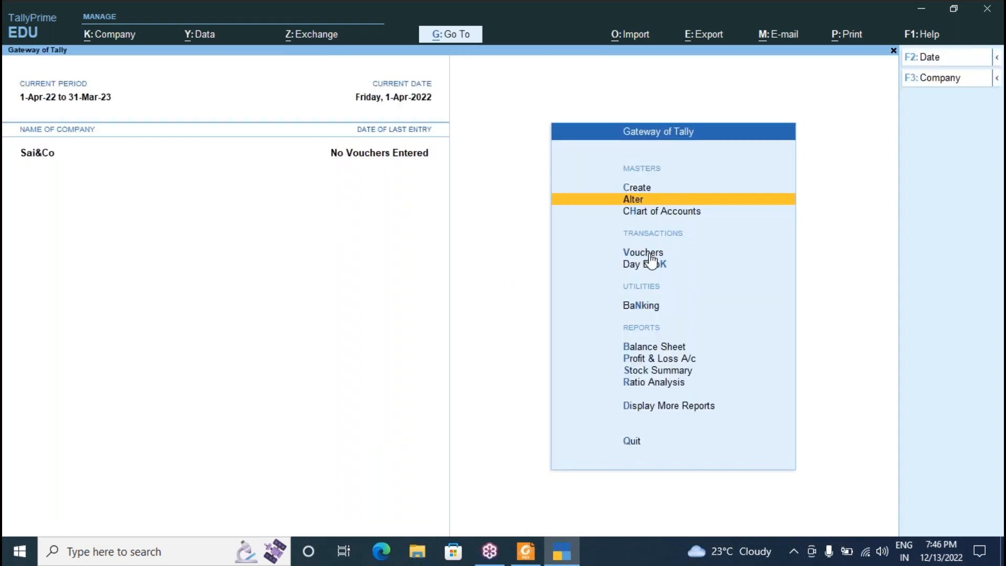
Open voucher entry, toggle between Payment and Receipt, and settle on Receipt No. 1 dated 1-Apr-22.
{"action": "key", "text": "v"}
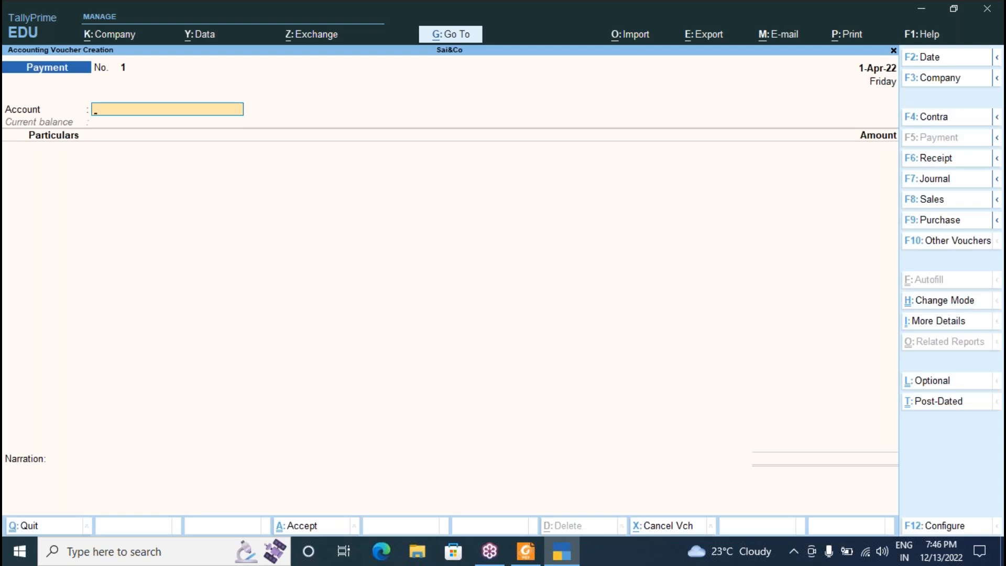
{"action": "key", "text": "F6"}
{"action": "key", "text": "F5"}
{"action": "key", "text": "F6"}
{"action": "key", "text": "F5"}
{"action": "key", "text": "F6"}
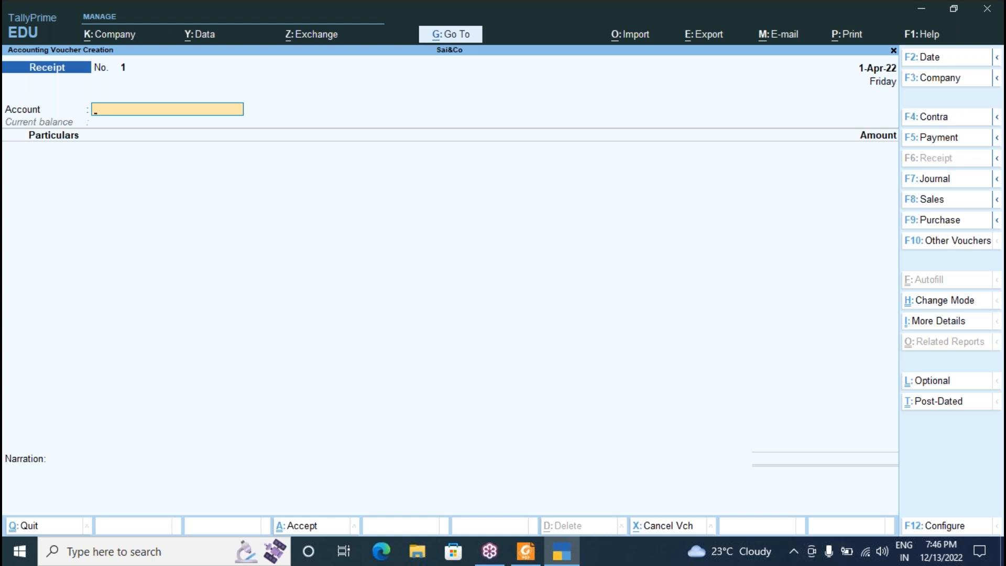
{"action": "key", "text": "F5"}
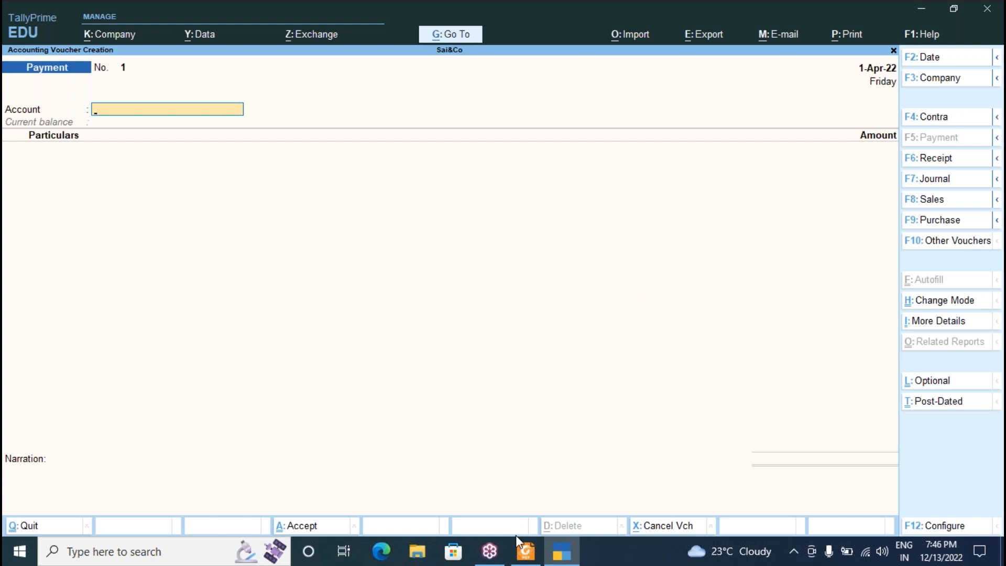
{"action": "key", "text": "F6"}
{"action": "left_click", "coordinate": [525, 553]}
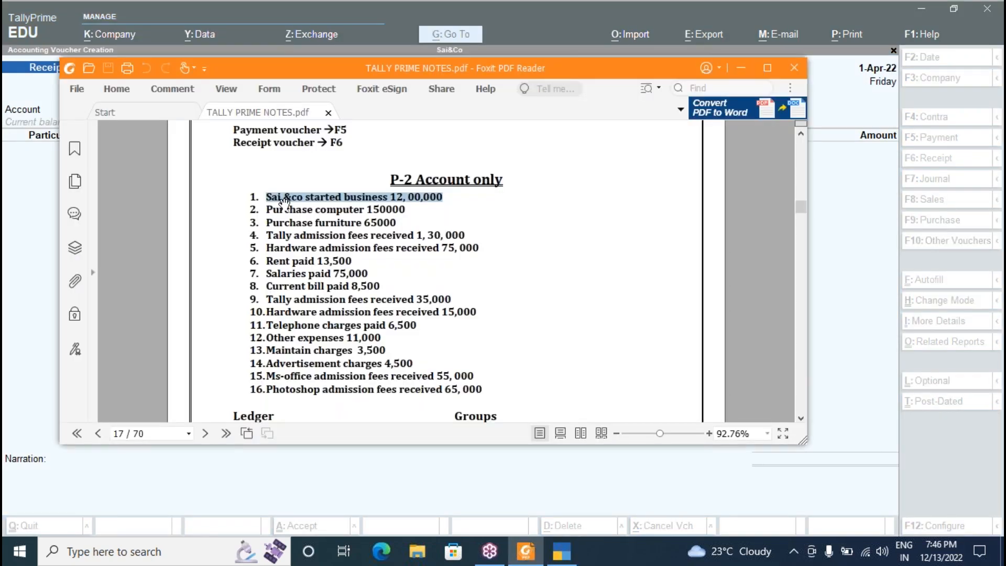
Fill Receipt No. 1 with Cash as account and Sai credited 12,00,000.
{"action": "key", "text": "alt+Tab"}
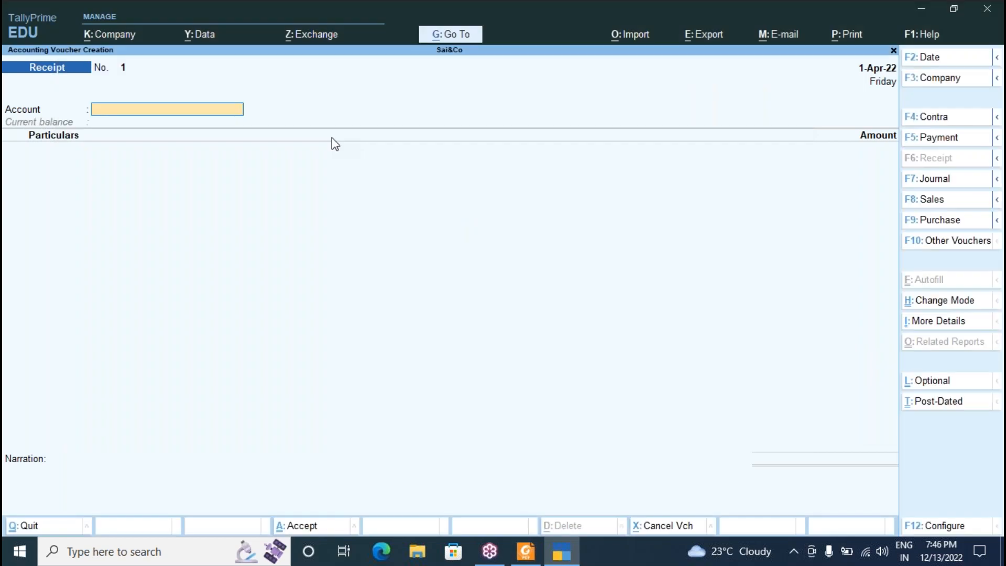
{"action": "type", "text": "c"}
{"action": "key", "text": "Return"}
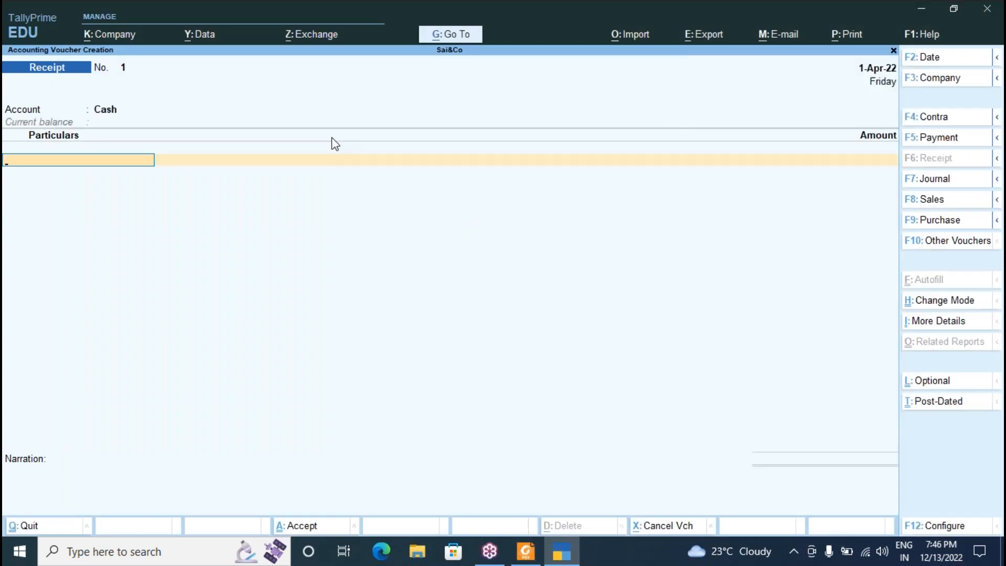
{"action": "type", "text": "Sa"}
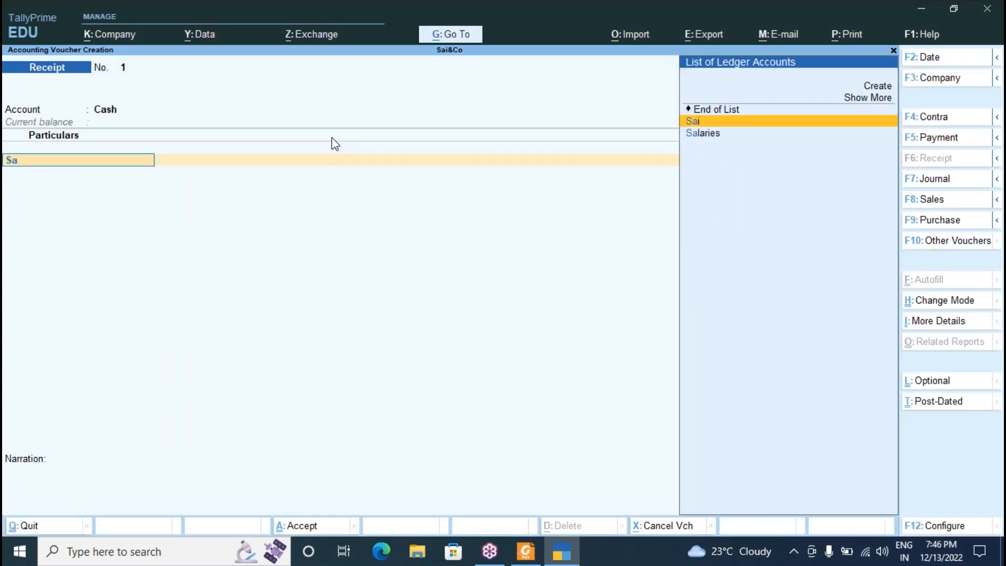
{"action": "key", "text": "Return"}
{"action": "key", "text": "alt+Tab"}
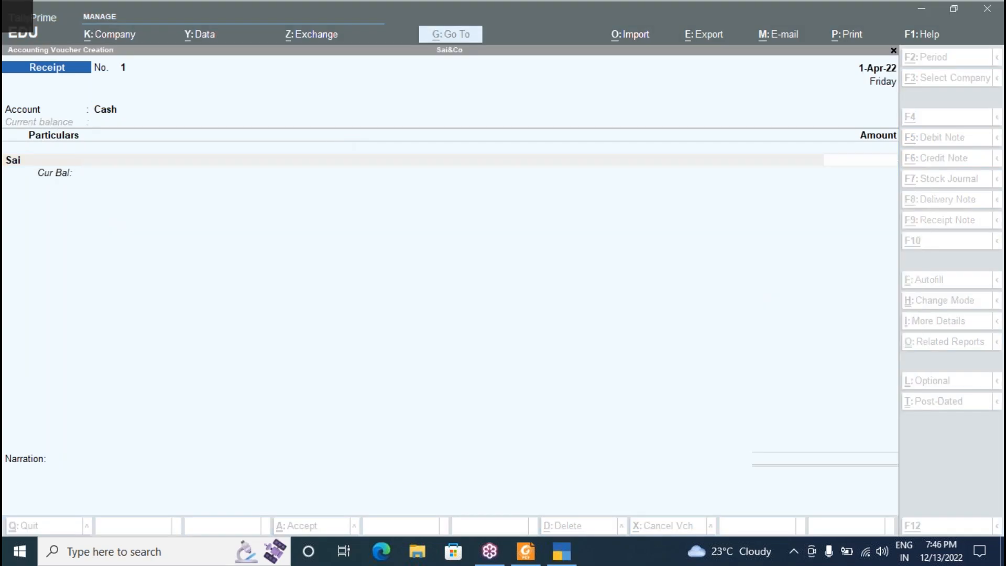
{"action": "key", "text": "alt+Tab"}
{"action": "type", "text": "1200000"}
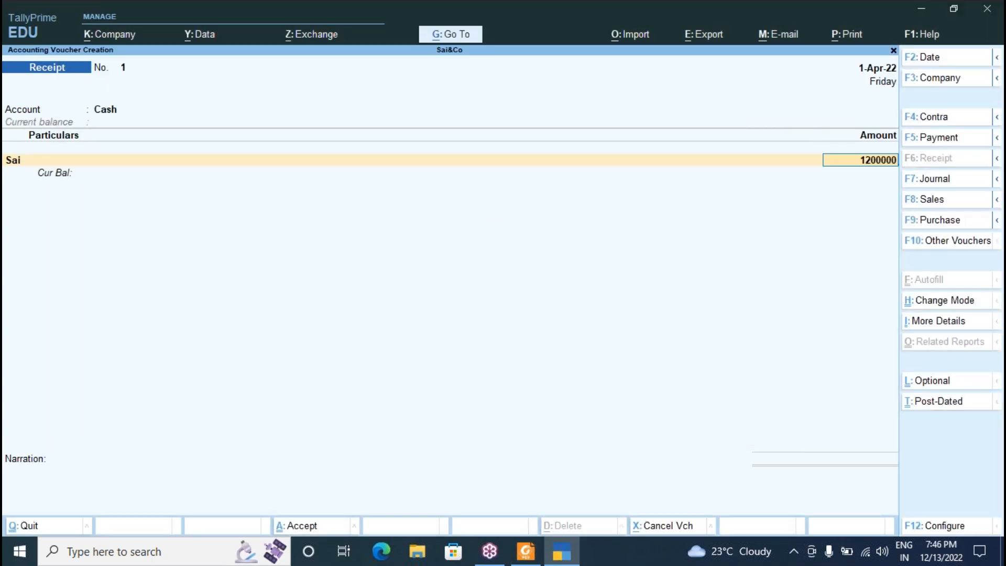
{"action": "left_click", "coordinate": [795, 59]}
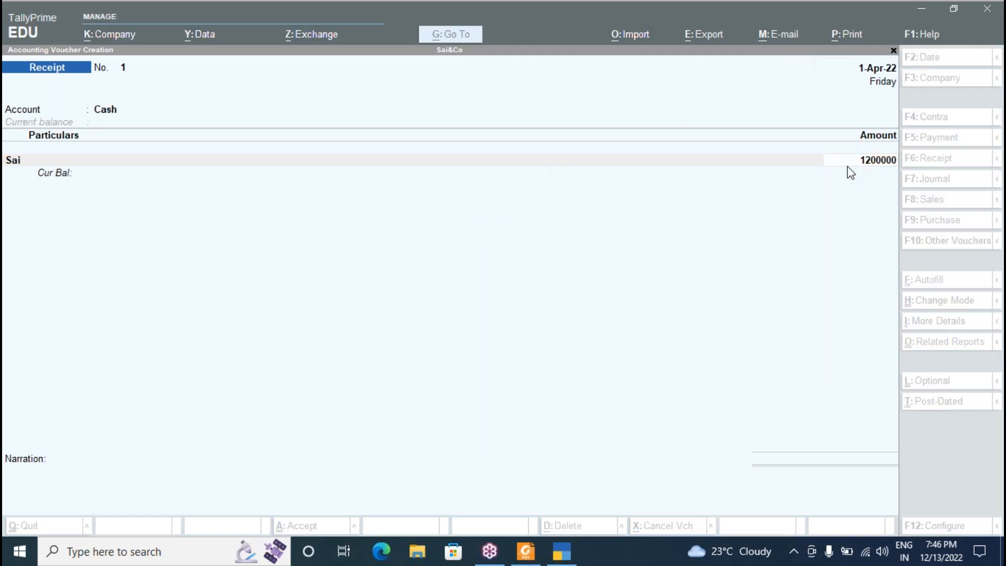
{"action": "left_click", "coordinate": [795, 193]}
{"action": "key", "text": "Return"}
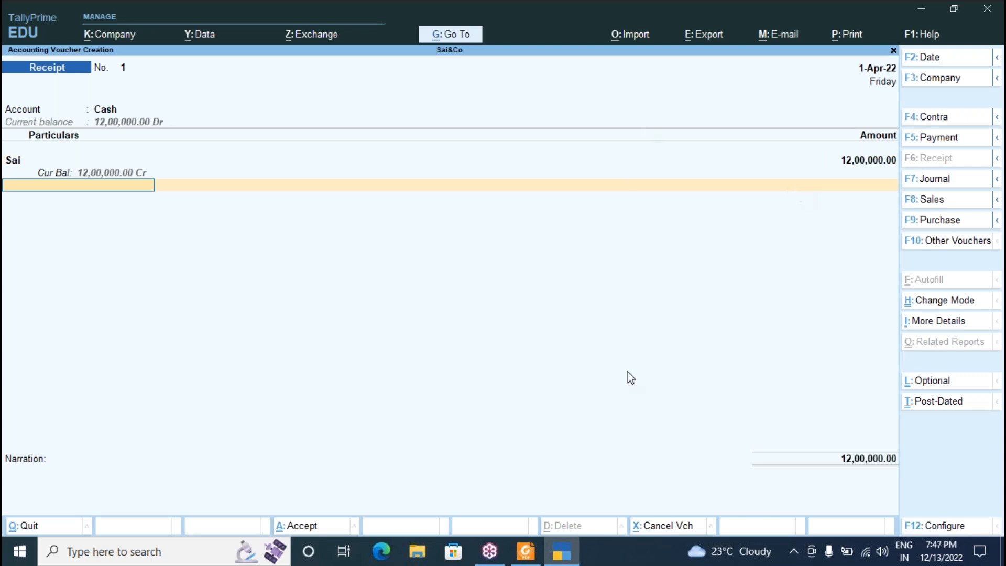
Skip the narration and save Receipt voucher No. 1.
{"action": "key", "text": "Return"}
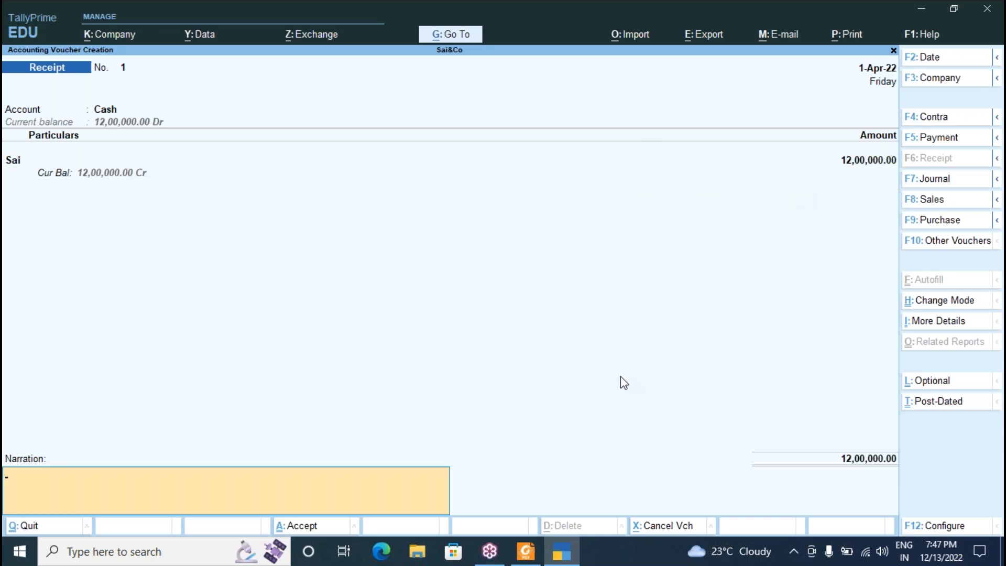
{"action": "key", "text": "Return"}
{"action": "key", "text": "Return"}
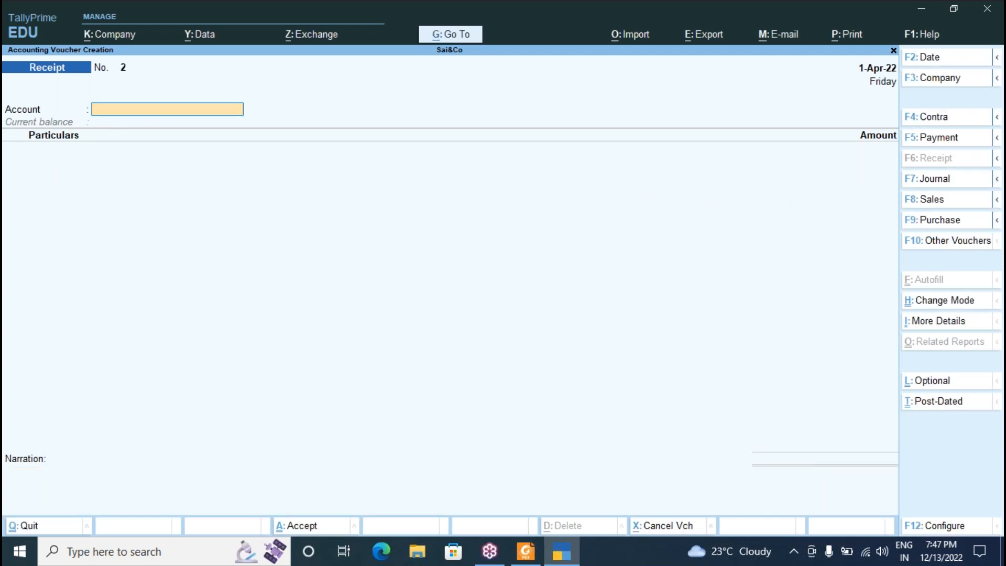
{"action": "key", "text": "alt+Tab"}
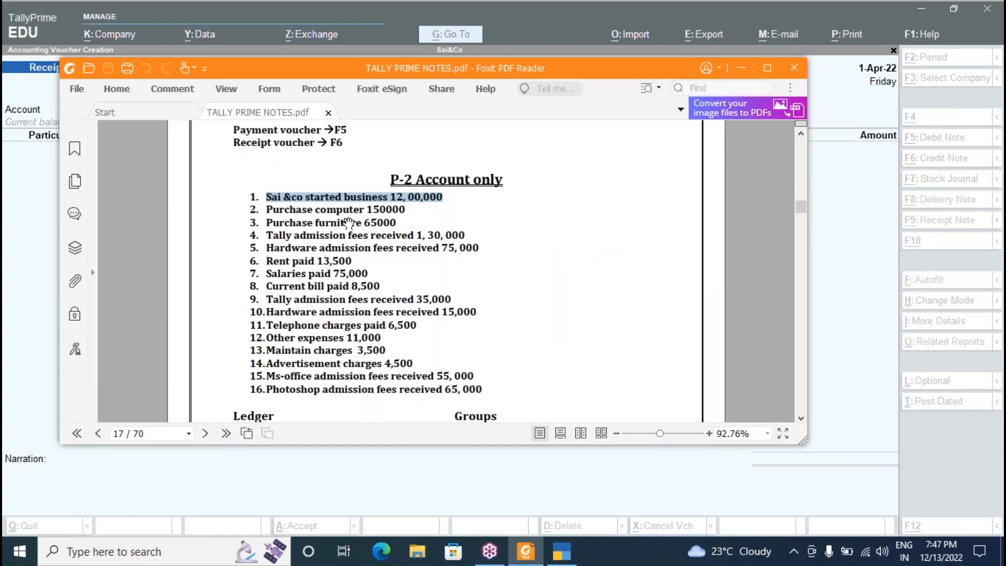
{"action": "key", "text": "alt+Tab"}
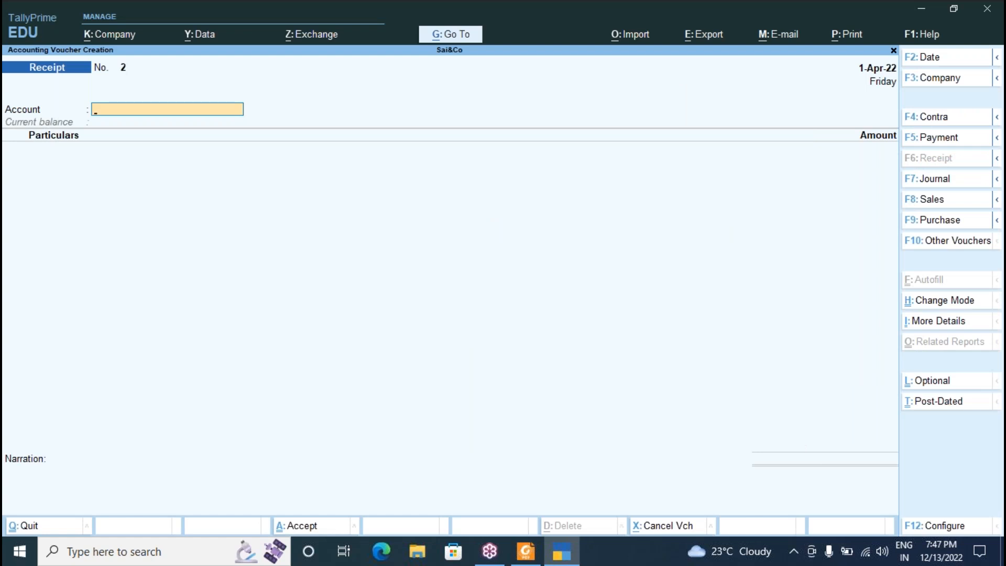
Save Payment voucher 1 from Cash to Computer for 1,50,000, checking the amount in the notes.
{"action": "left_click", "coordinate": [929, 138]}
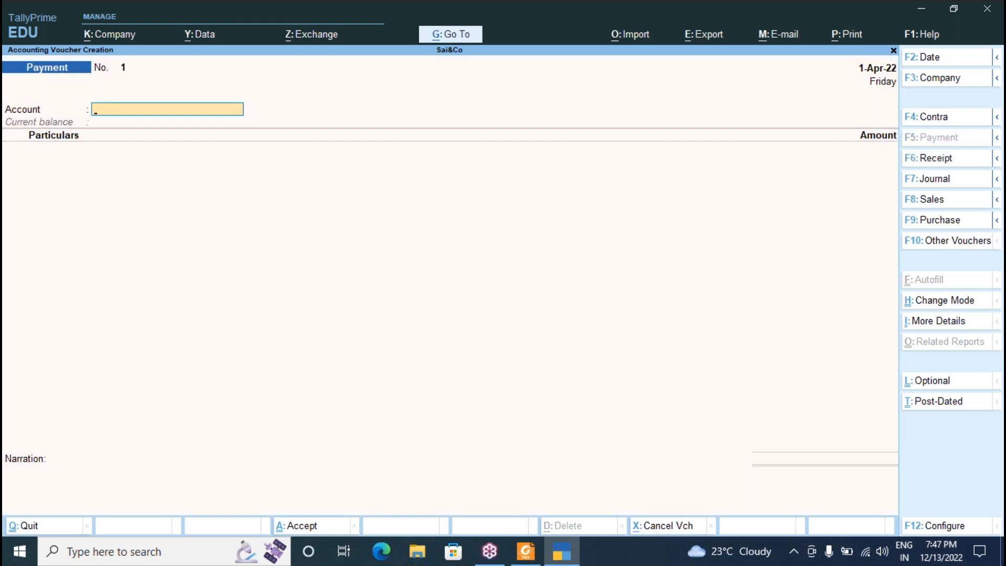
{"action": "type", "text": "C"}
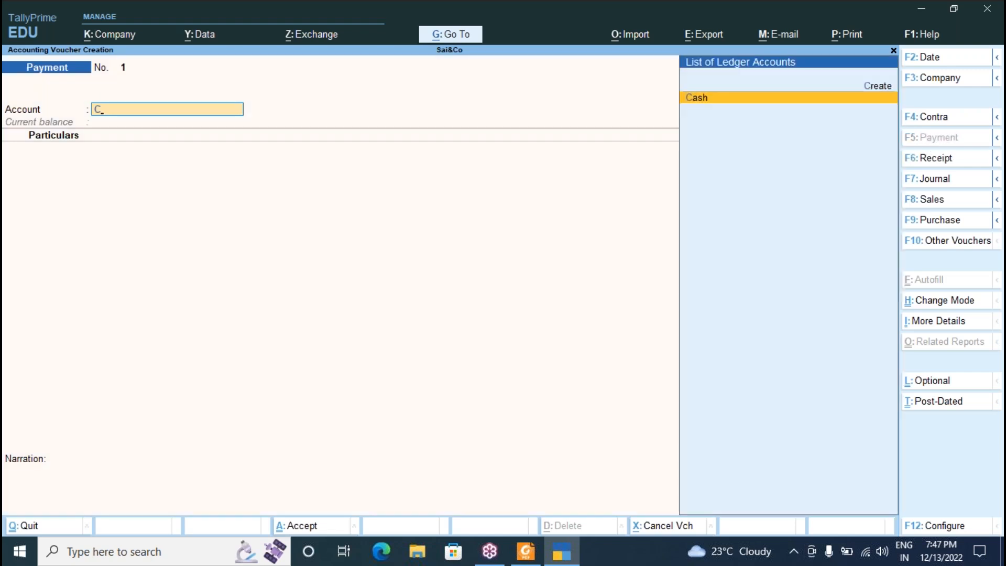
{"action": "key", "text": "Return"}
{"action": "key", "text": "BackSpace"}
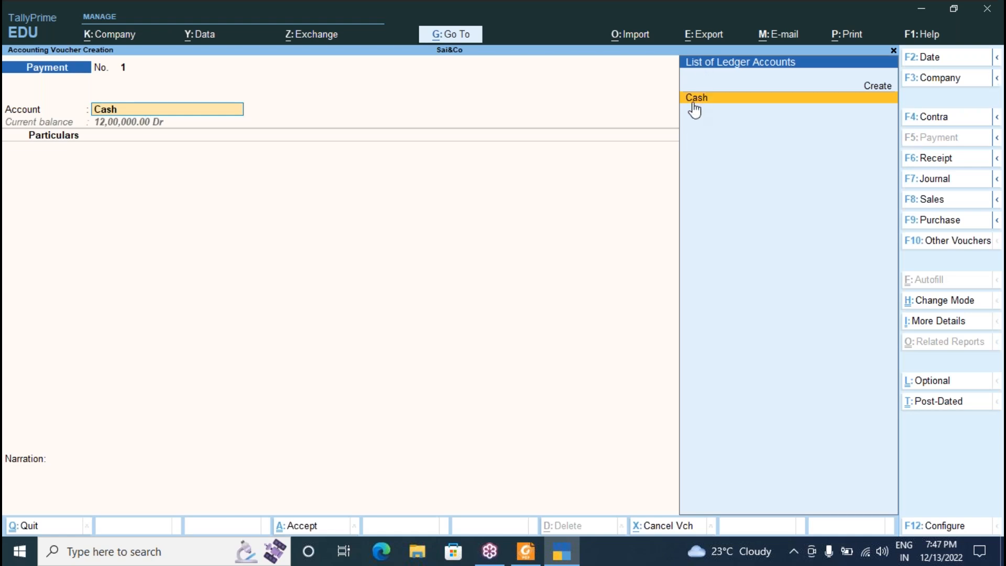
{"action": "key", "text": "Return"}
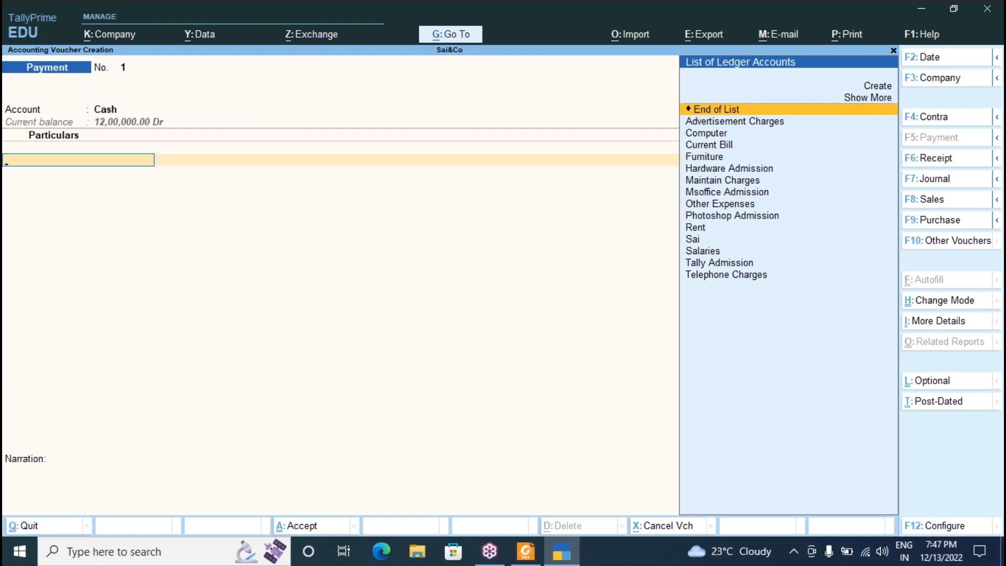
{"action": "type", "text": "C"}
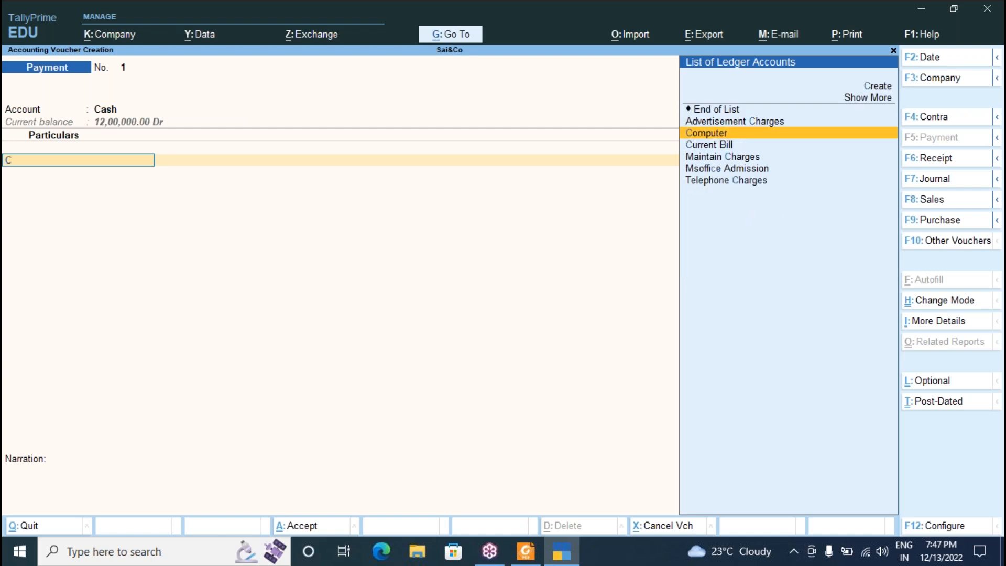
{"action": "key", "text": "Return"}
{"action": "key", "text": "alt+Tab"}
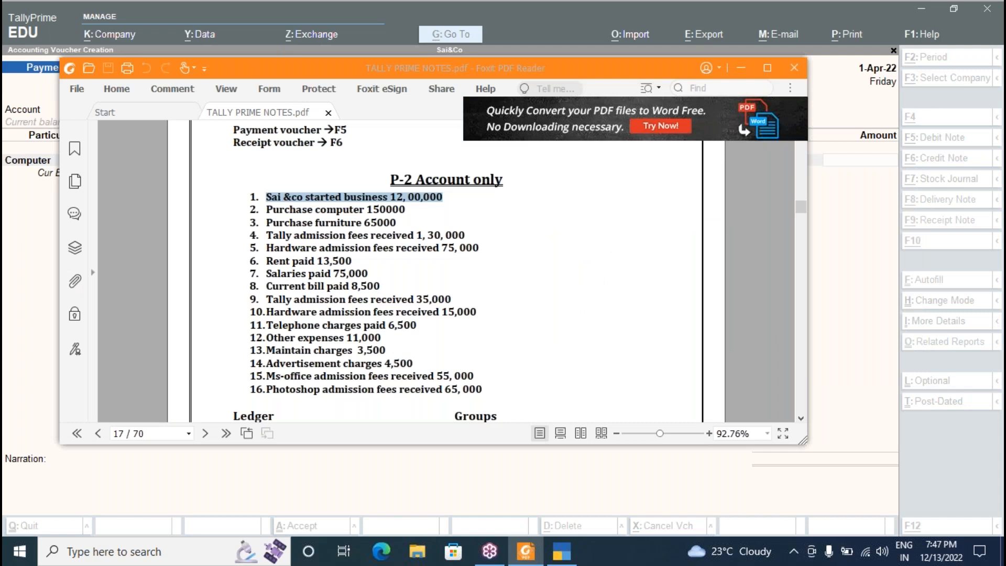
{"action": "key", "text": "alt+Tab"}
{"action": "type", "text": "150000"}
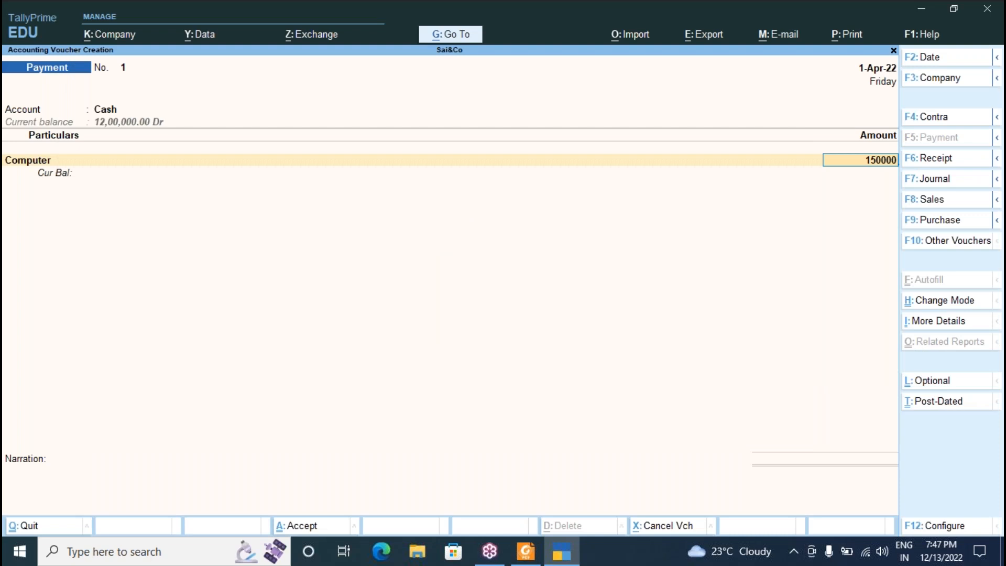
{"action": "key", "text": "Return"}
{"action": "key", "text": "Return"}
{"action": "key", "text": "Return"}
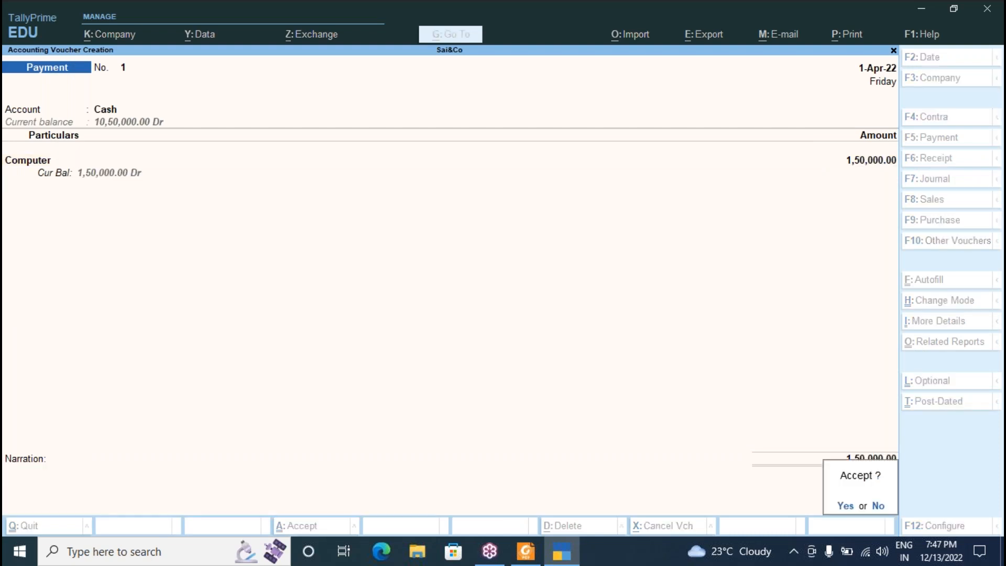
{"action": "key", "text": "Return"}
{"action": "key", "text": "alt+Tab"}
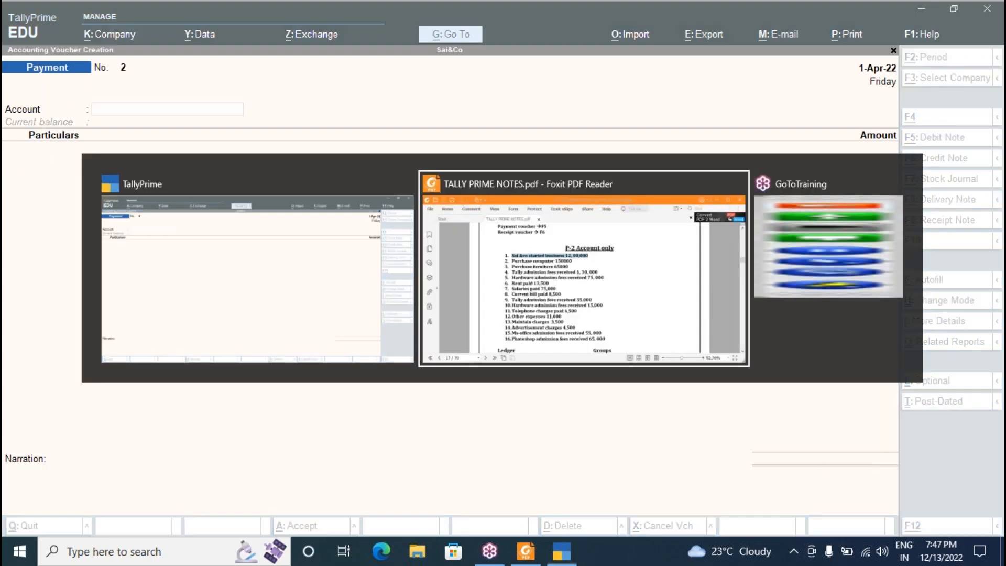
Save Payment voucher 2 from Cash to Furniture for 65,000.
{"action": "key", "text": "alt+Tab"}
{"action": "type", "text": "c"}
{"action": "key", "text": "Return"}
{"action": "type", "text": "f"}
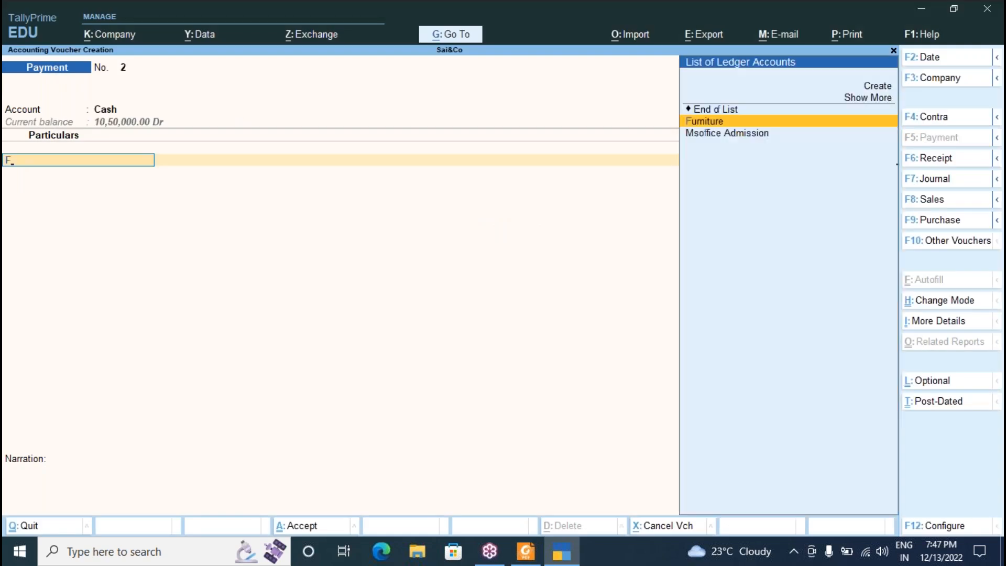
{"action": "key", "text": "Return"}
{"action": "key", "text": "alt+Tab"}
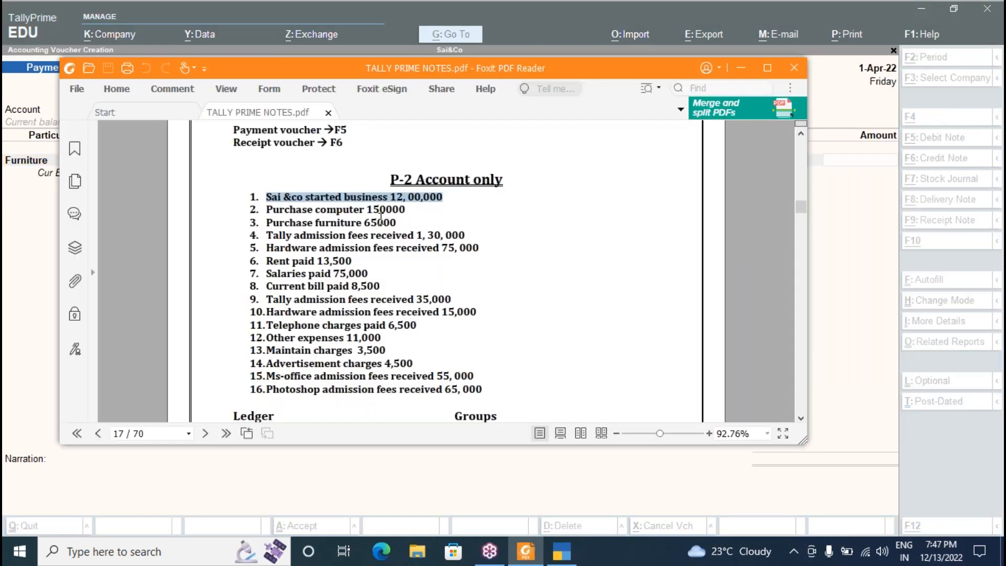
{"action": "key", "text": "alt+Tab"}
{"action": "type", "text": "65000"}
{"action": "key", "text": "Return"}
{"action": "key", "text": "Return"}
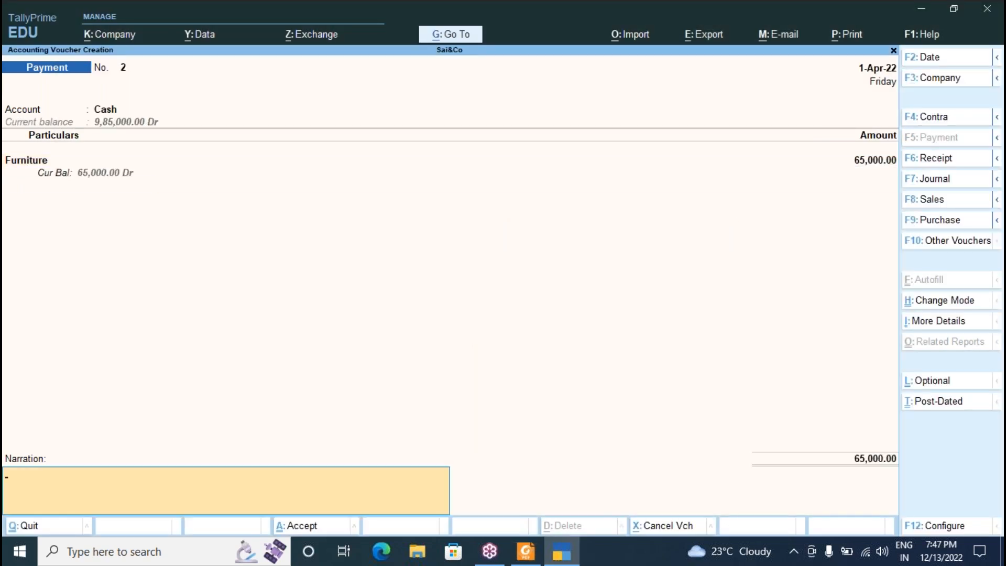
{"action": "key", "text": "Return"}
{"action": "key", "text": "Return"}
{"action": "key", "text": "alt+Tab"}
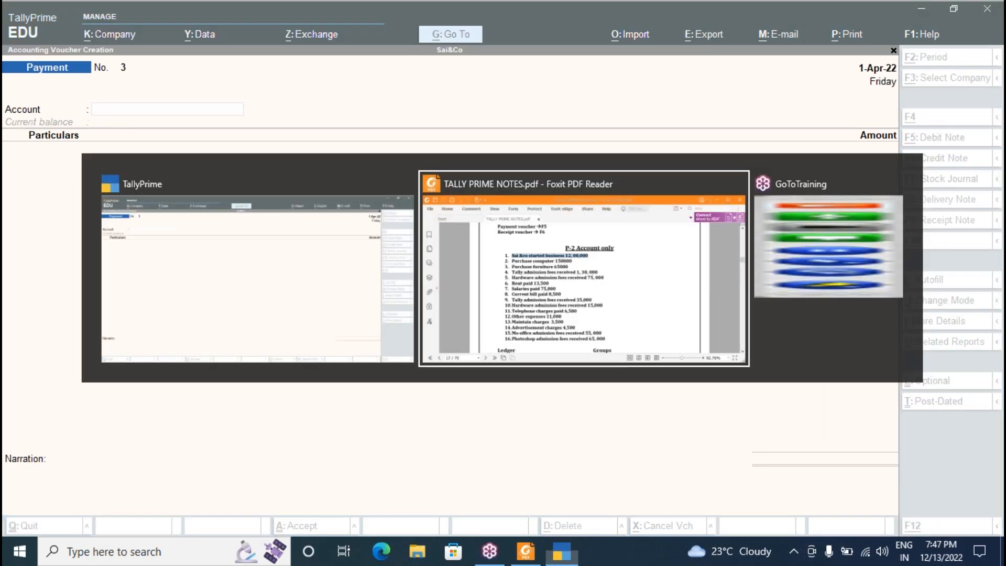
{"action": "key", "text": "alt+Tab"}
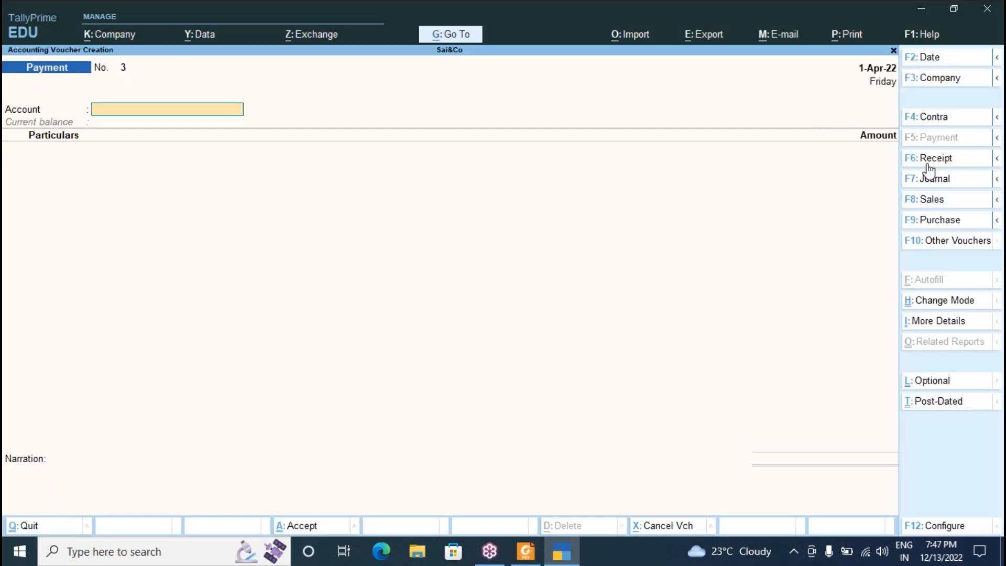
{"action": "left_click", "coordinate": [927, 158]}
{"action": "type", "text": "C"}
{"action": "key", "text": "Return"}
{"action": "type", "text": "T"}
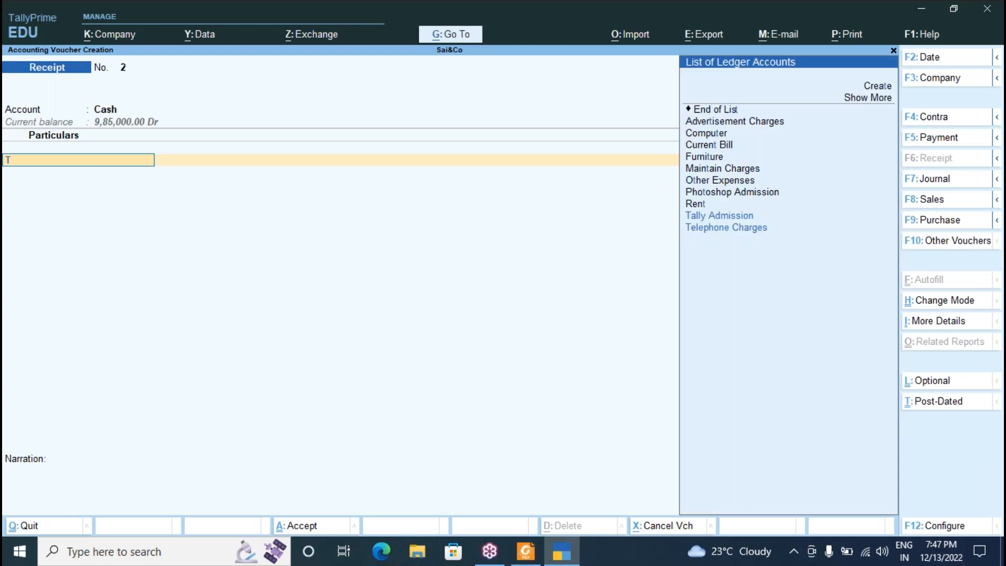
{"action": "key", "text": "Return"}
{"action": "key", "text": "alt+Tab"}
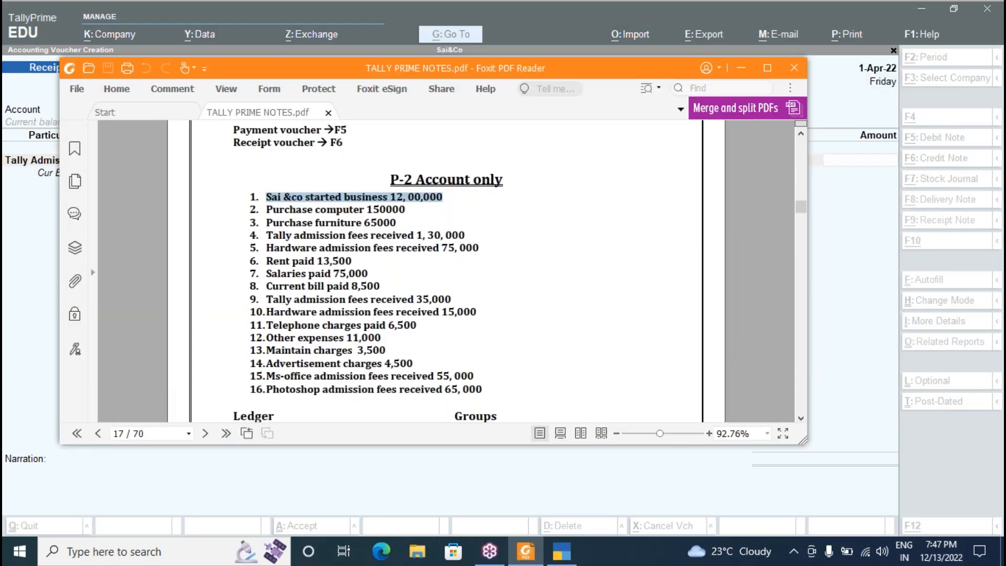
{"action": "key", "text": "alt+Tab"}
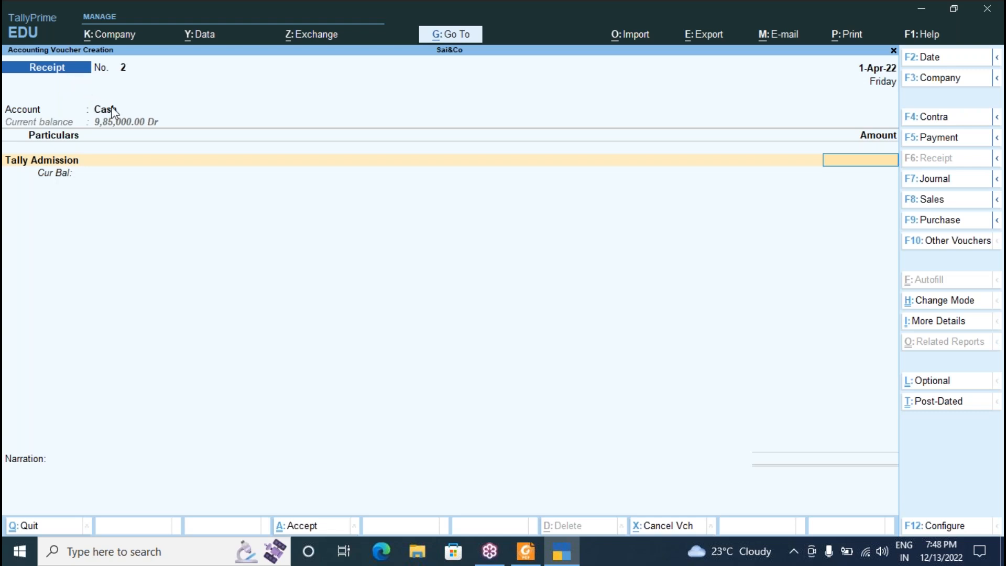
{"action": "key", "text": "alt"}
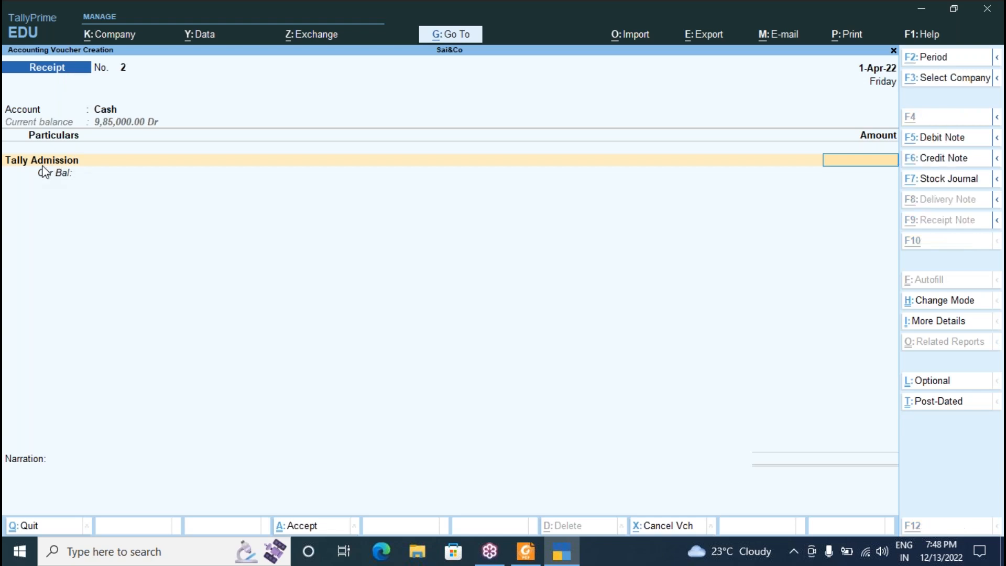
{"action": "key", "text": "alt+Tab"}
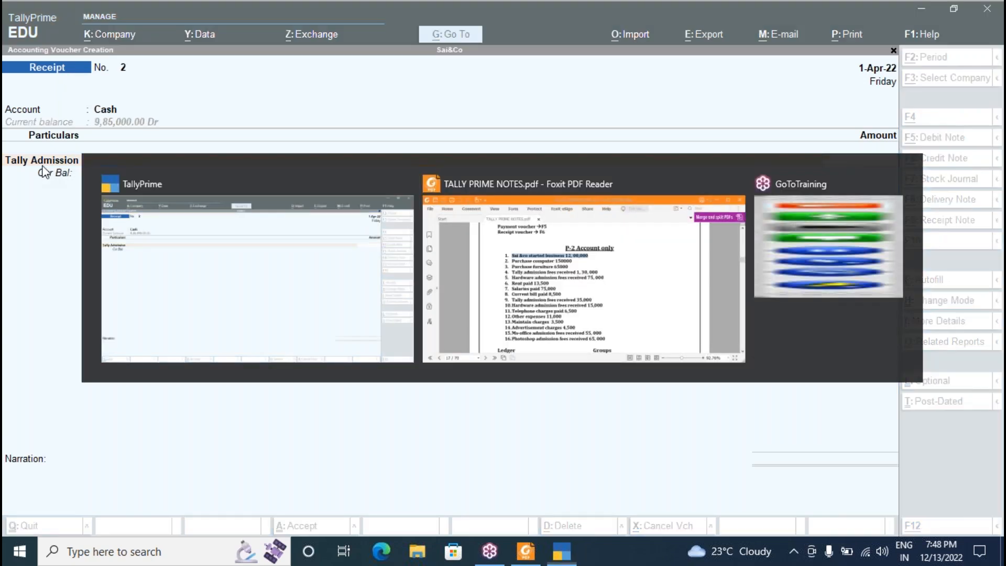
{"action": "key", "text": "alt+Tab"}
{"action": "type", "text": "130000"}
{"action": "key", "text": "Return"}
{"action": "key", "text": "Return"}
{"action": "key", "text": "Return"}
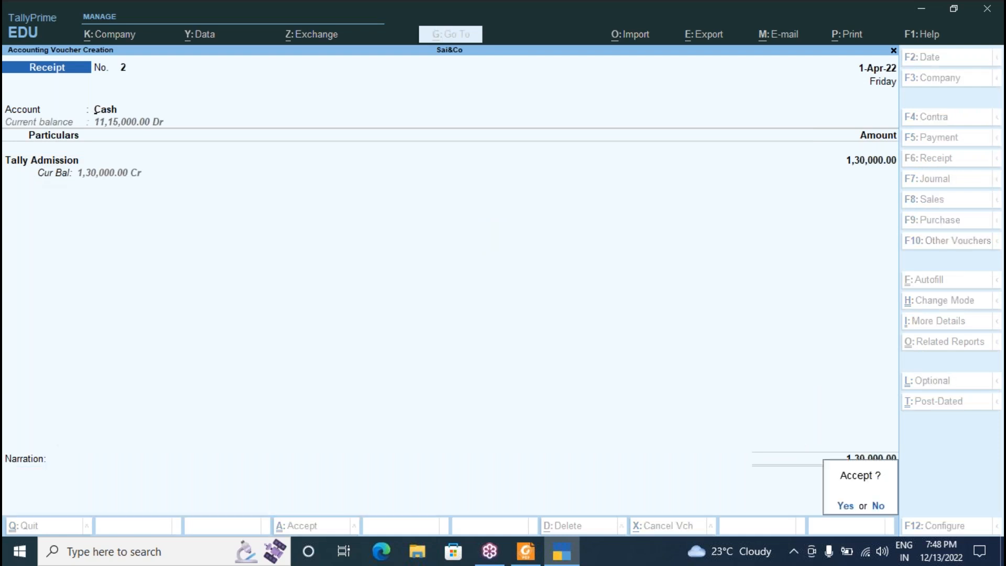
{"action": "key", "text": "Return"}
{"action": "key", "text": "alt+Tab"}
{"action": "key", "text": "alt+Tab"}
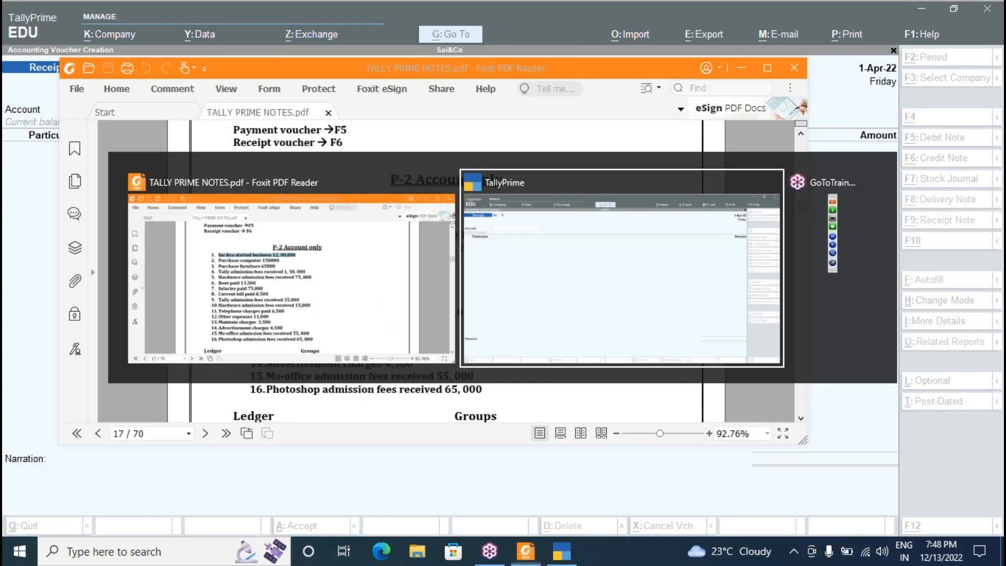
{"action": "type", "text": "C"}
{"action": "key", "text": "Return"}
{"action": "type", "text": "H"}
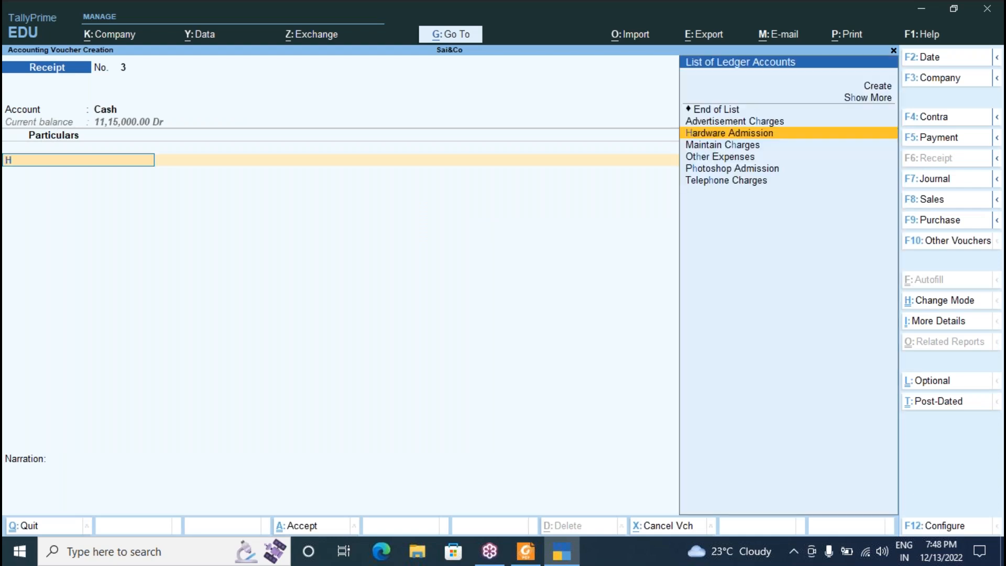
{"action": "key", "text": "Return"}
{"action": "key", "text": "alt+Tab"}
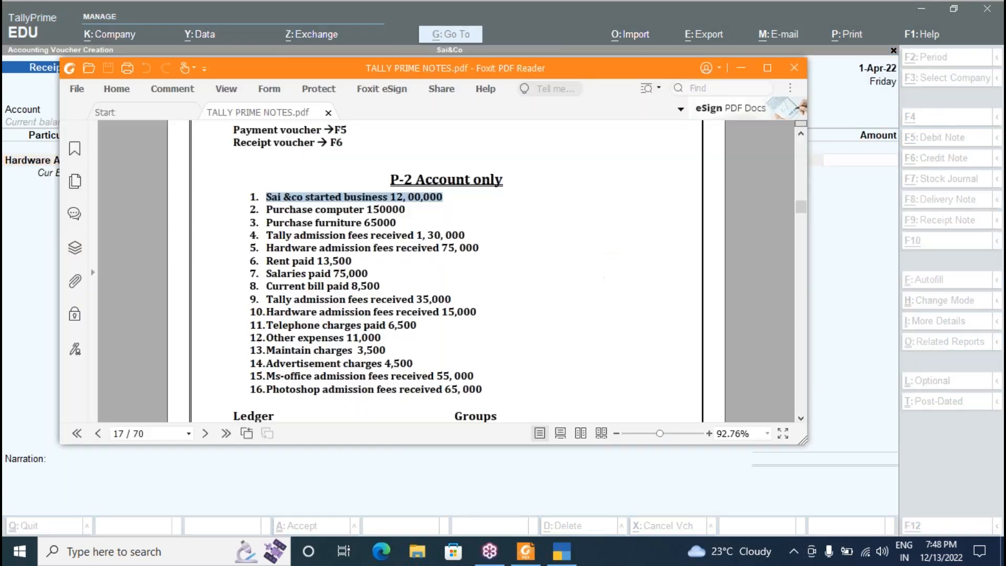
{"action": "key", "text": "alt+Tab"}
{"action": "type", "text": "75000"}
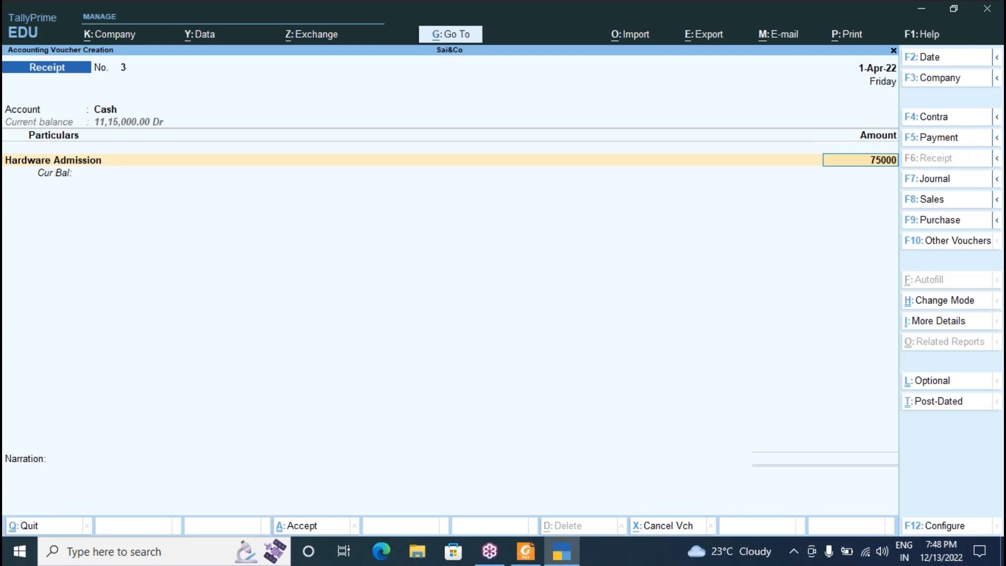
{"action": "key", "text": "Return"}
{"action": "key", "text": "Return"}
{"action": "key", "text": "Return"}
{"action": "key", "text": "Return"}
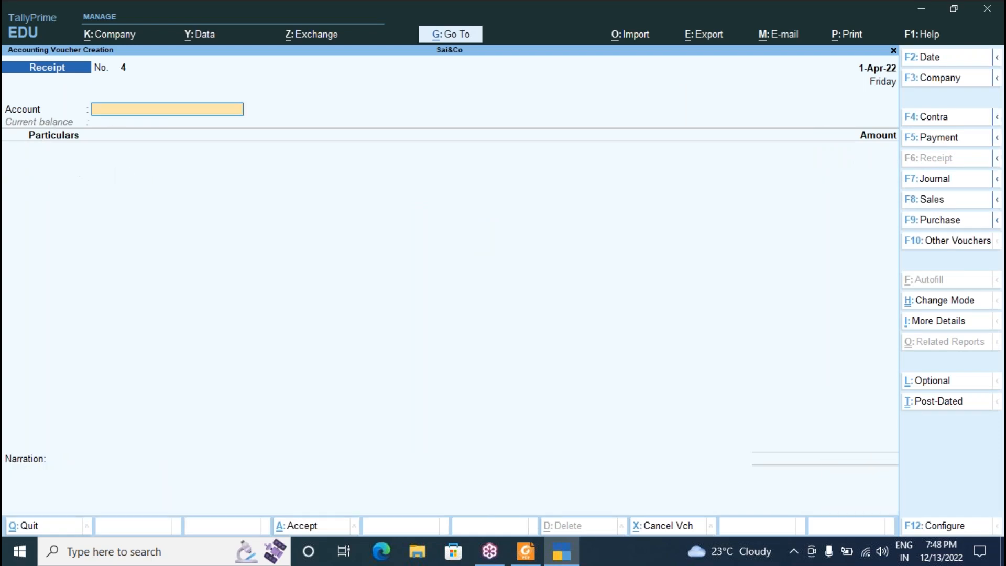
{"action": "key", "text": "alt+Tab"}
{"action": "key", "text": "alt+Tab"}
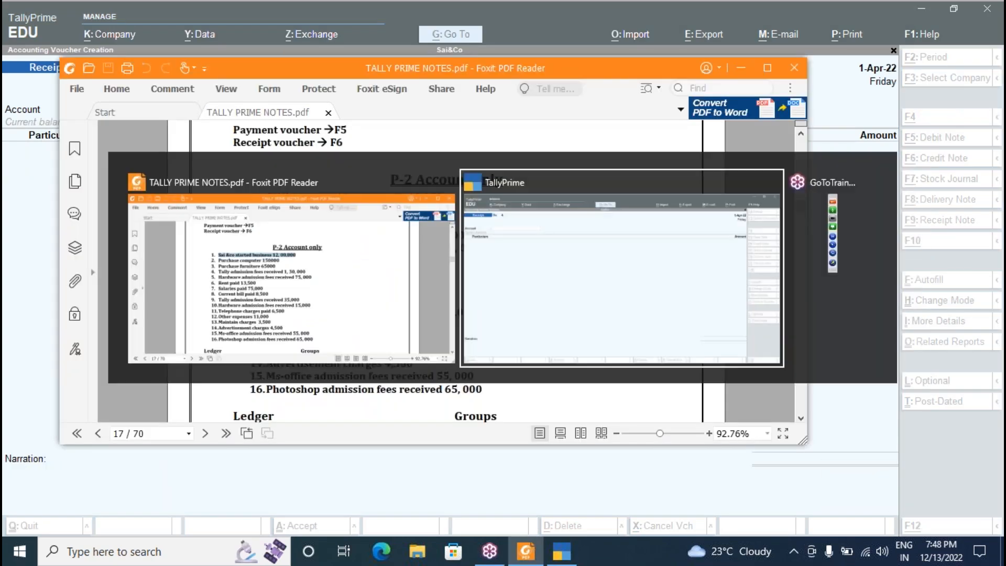
Save a Cash payment voucher for Rent of 13,500.
{"action": "left_click", "coordinate": [948, 139]}
{"action": "type", "text": "C"}
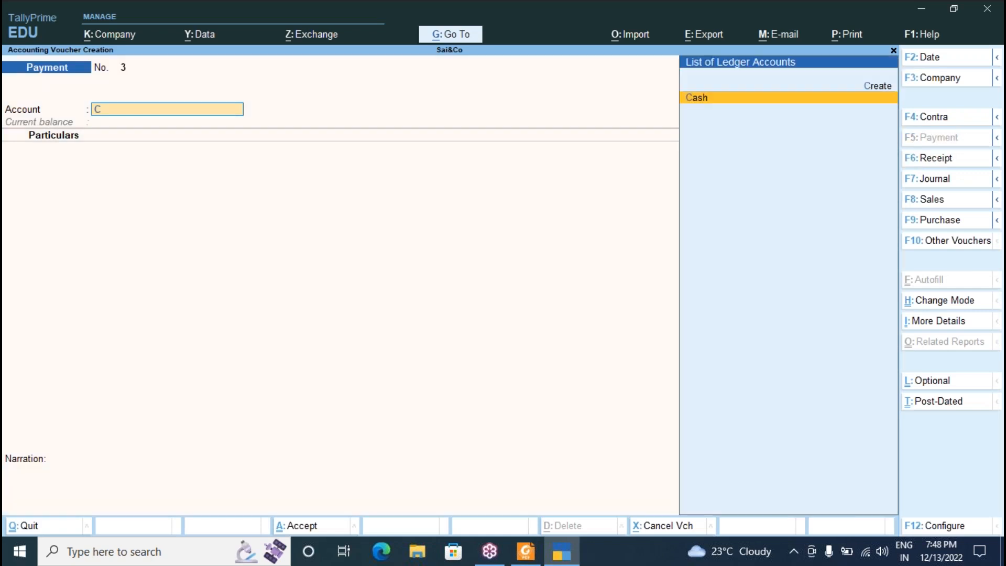
{"action": "key", "text": "Return"}
{"action": "type", "text": "Re"}
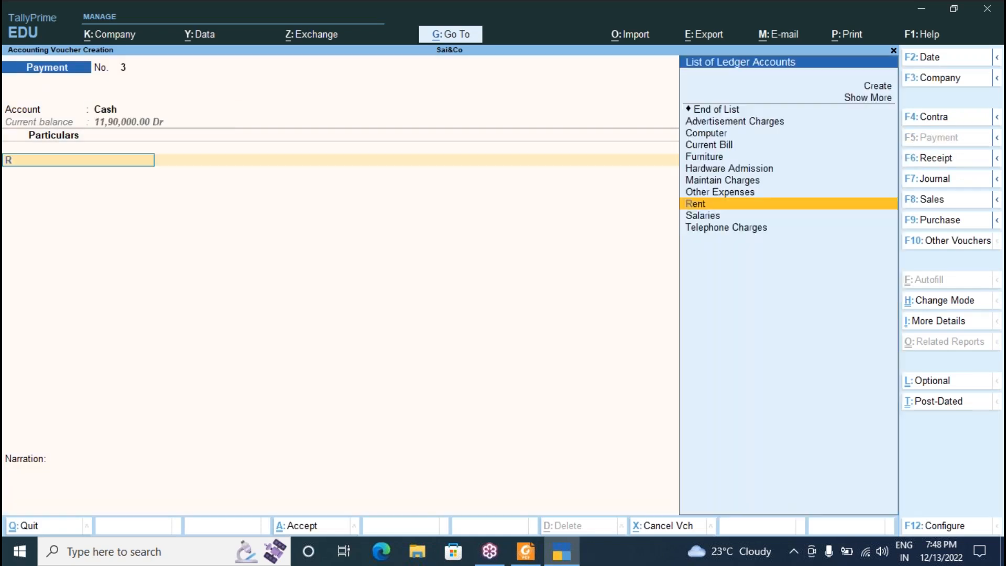
{"action": "key", "text": "Return"}
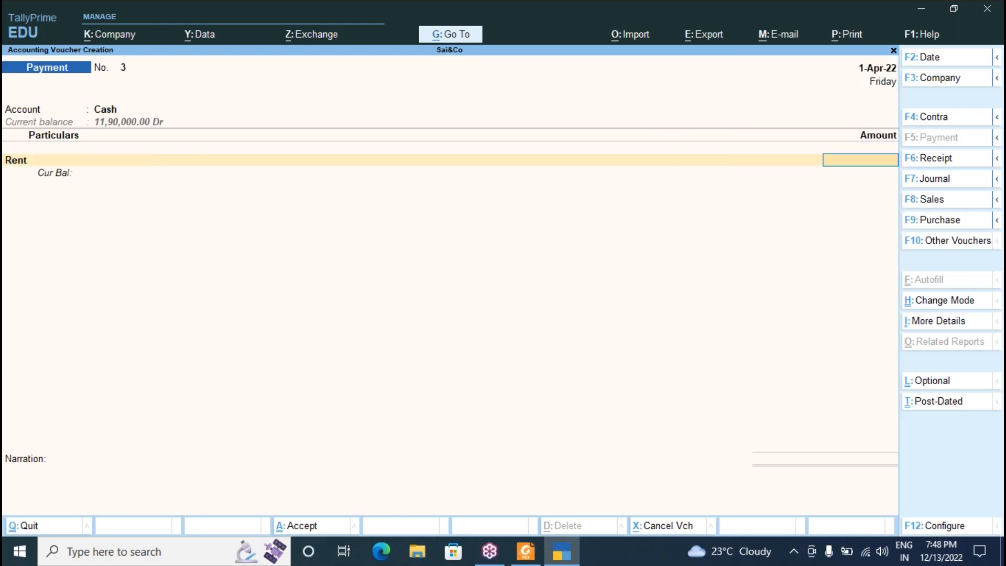
{"action": "key", "text": "alt+Tab"}
{"action": "key", "text": "alt+Tab"}
{"action": "type", "text": "13,500"}
{"action": "key", "text": "Return"}
{"action": "key", "text": "Return"}
{"action": "key", "text": "Return"}
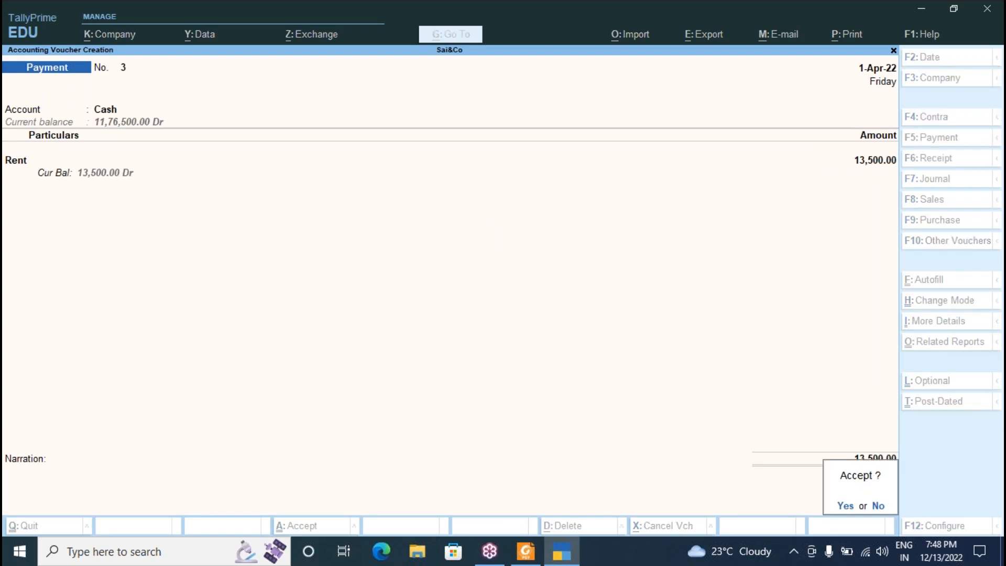
{"action": "key", "text": "Return"}
{"action": "key", "text": "alt+Tab"}
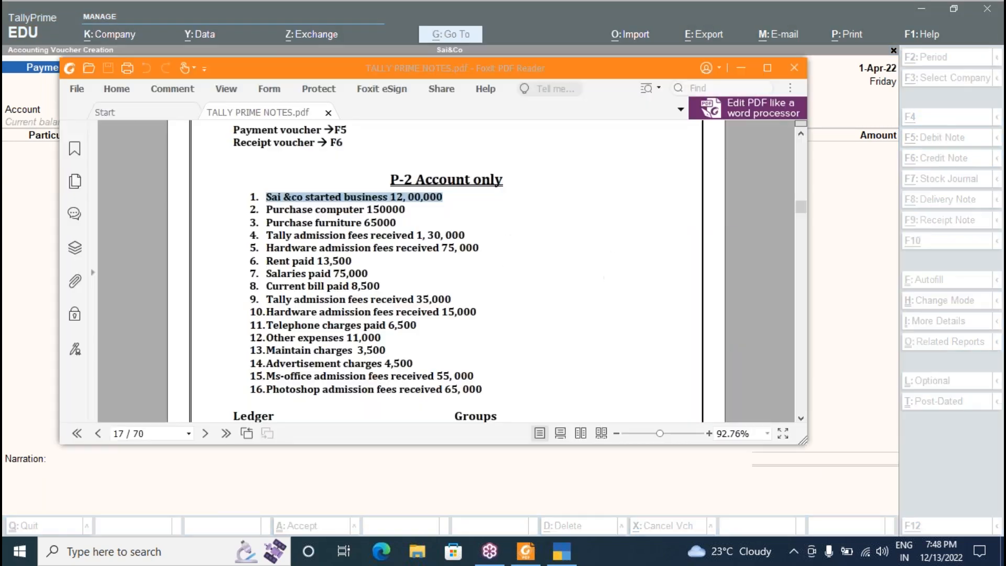
Record a Cash payment to Salaries of 75,000, correcting a mistyped amount.
{"action": "key", "text": "alt+Tab"}
{"action": "key", "text": "Return"}
{"action": "type", "text": "s"}
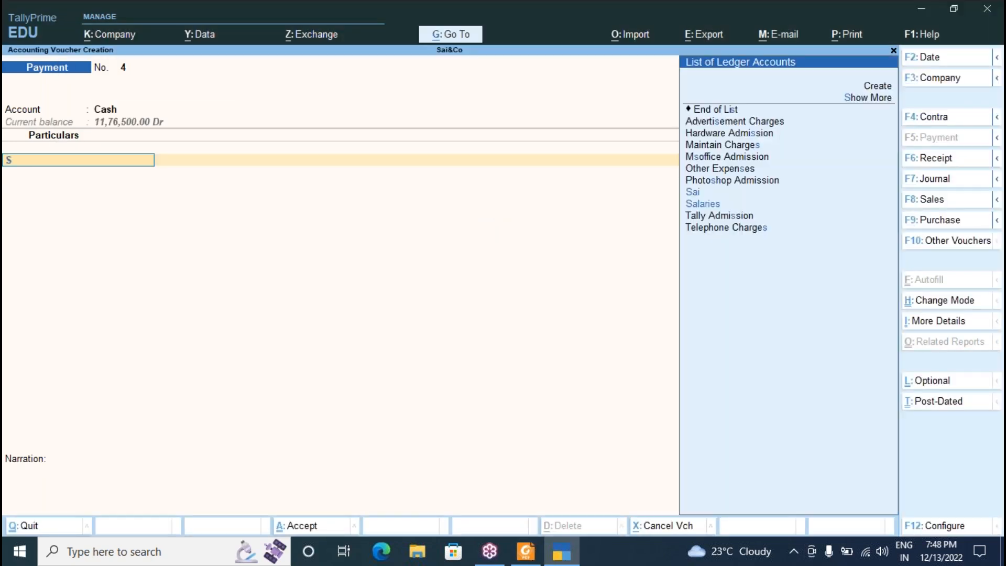
{"action": "key", "text": "Down"}
{"action": "key", "text": "Return"}
{"action": "key", "text": "alt+Tab"}
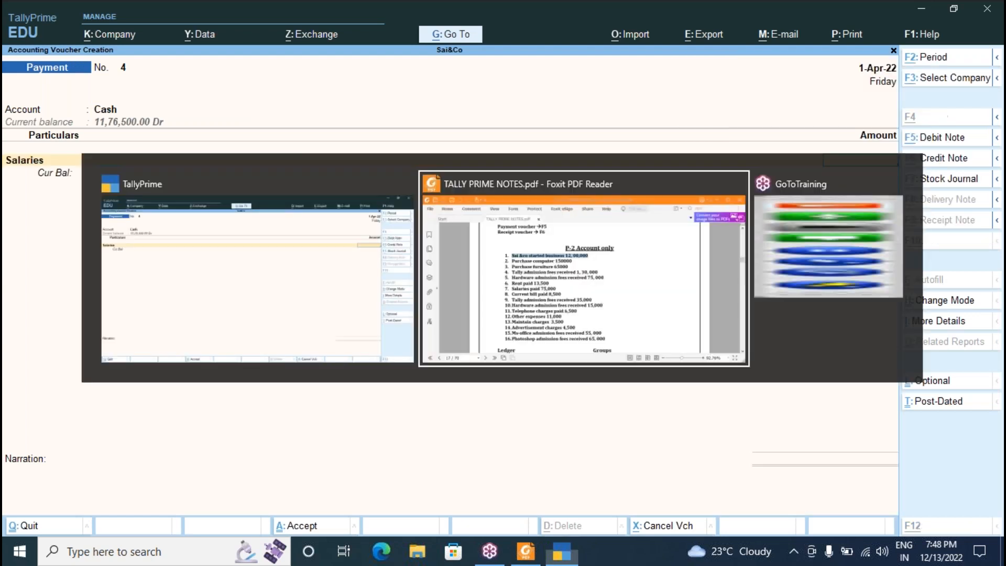
{"action": "key", "text": "alt+Tab"}
{"action": "type", "text": "50"}
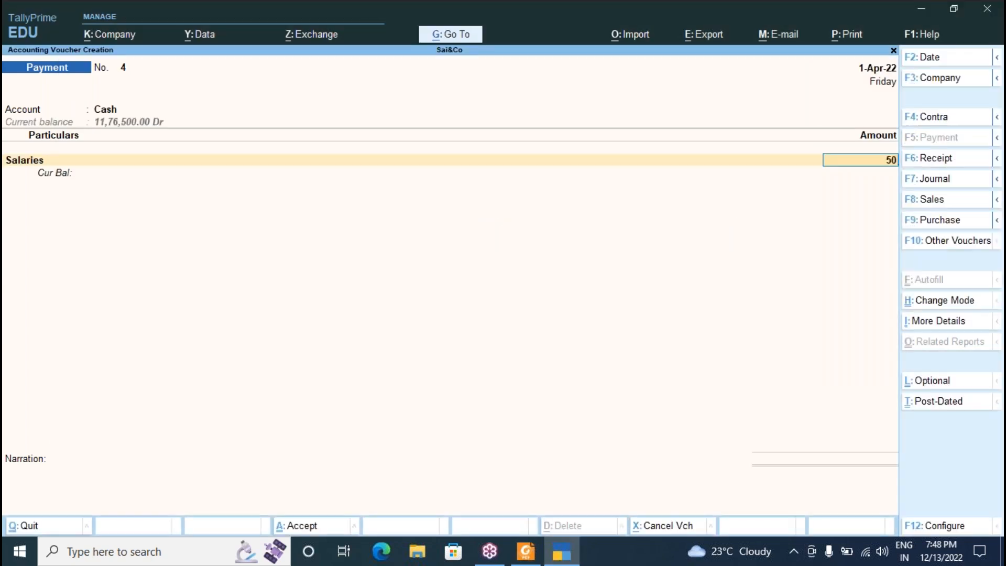
{"action": "key", "text": "alt+Tab"}
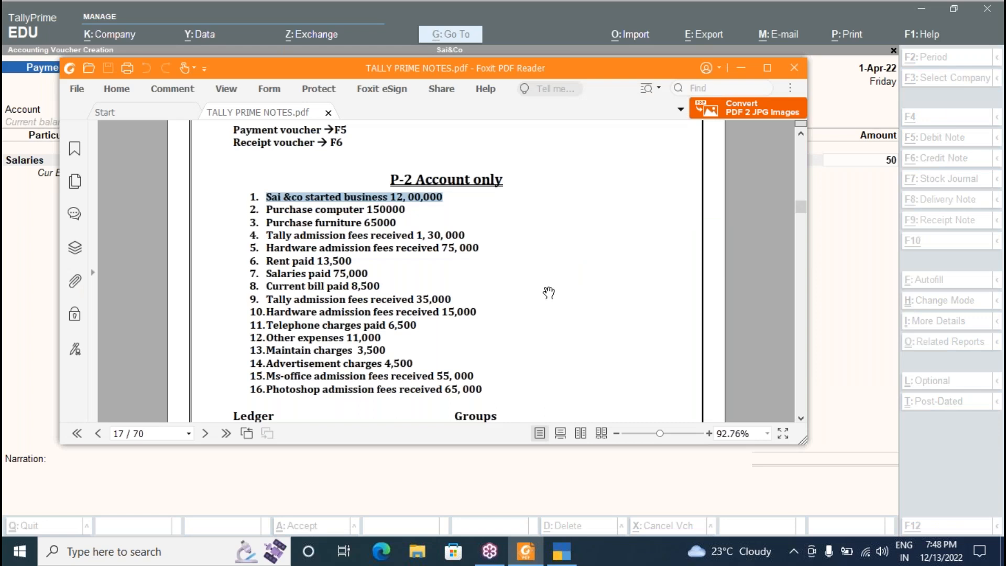
{"action": "key", "text": "alt+Tab"}
{"action": "key", "text": "BackSpace"}
{"action": "key", "text": "BackSpace"}
{"action": "type", "text": "75000"}
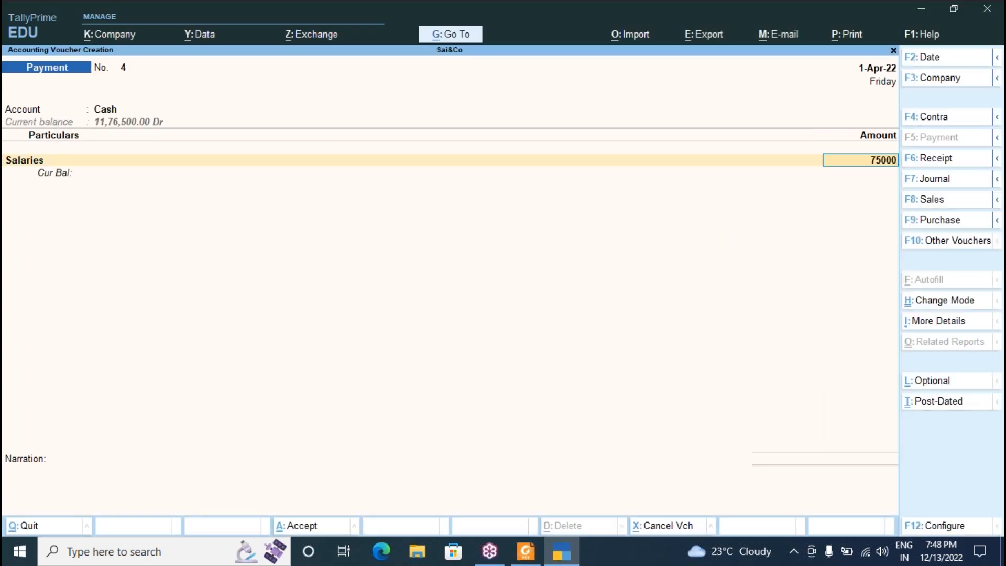
{"action": "key", "text": "Return"}
{"action": "key", "text": "Return"}
{"action": "key", "text": "Return"}
{"action": "key", "text": "alt+Tab"}
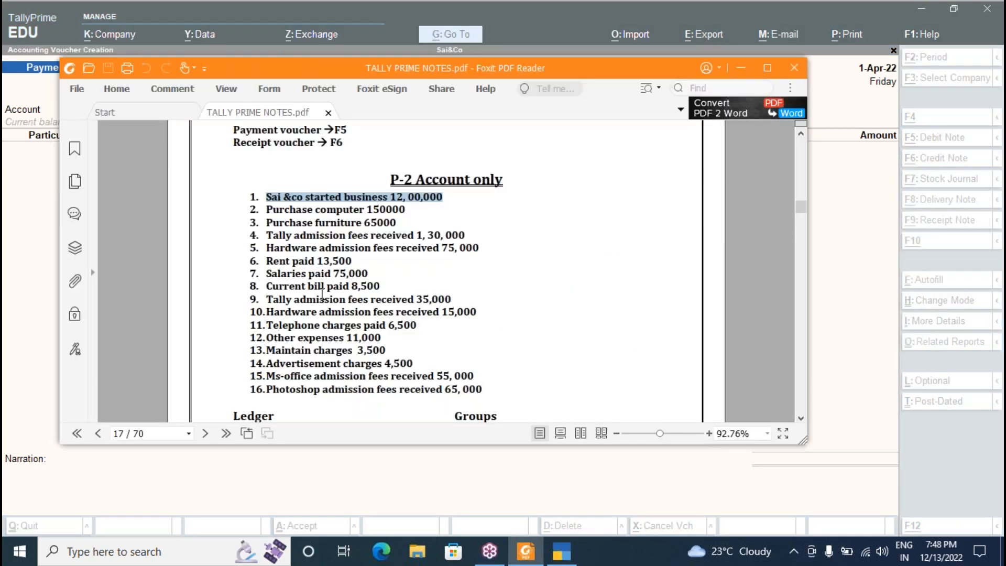
{"action": "key", "text": "alt+Tab"}
Save a Cash payment voucher for Current Bill of 8,500.
{"action": "key", "text": "Return"}
{"action": "type", "text": "c"}
{"action": "key", "text": "Down"}
{"action": "key", "text": "Return"}
{"action": "key", "text": "alt+Tab"}
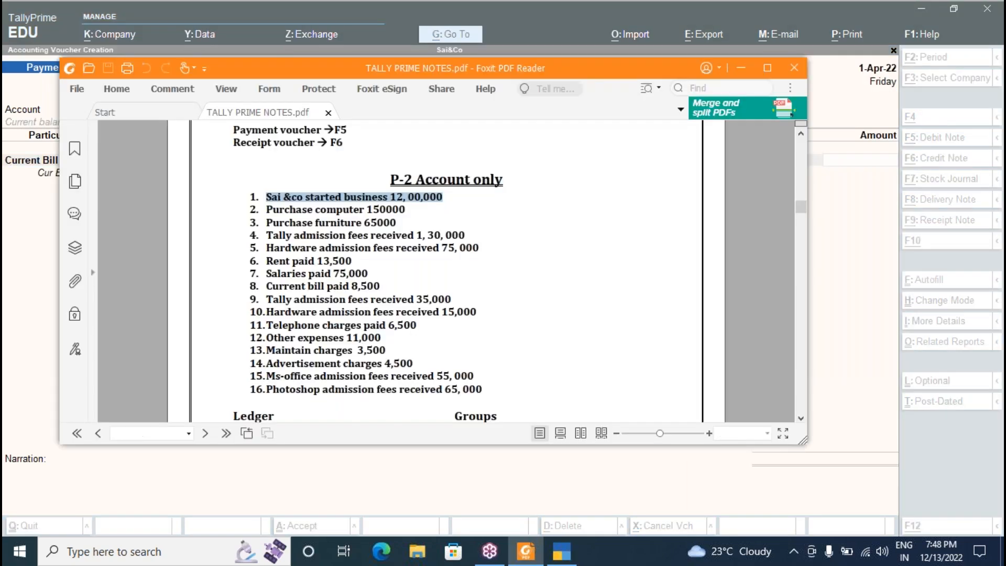
{"action": "key", "text": "alt+Tab"}
{"action": "type", "text": "8500"}
{"action": "key", "text": "Return"}
{"action": "key", "text": "Return"}
{"action": "key", "text": "Return"}
{"action": "key", "text": "Return"}
{"action": "key", "text": "alt+Tab"}
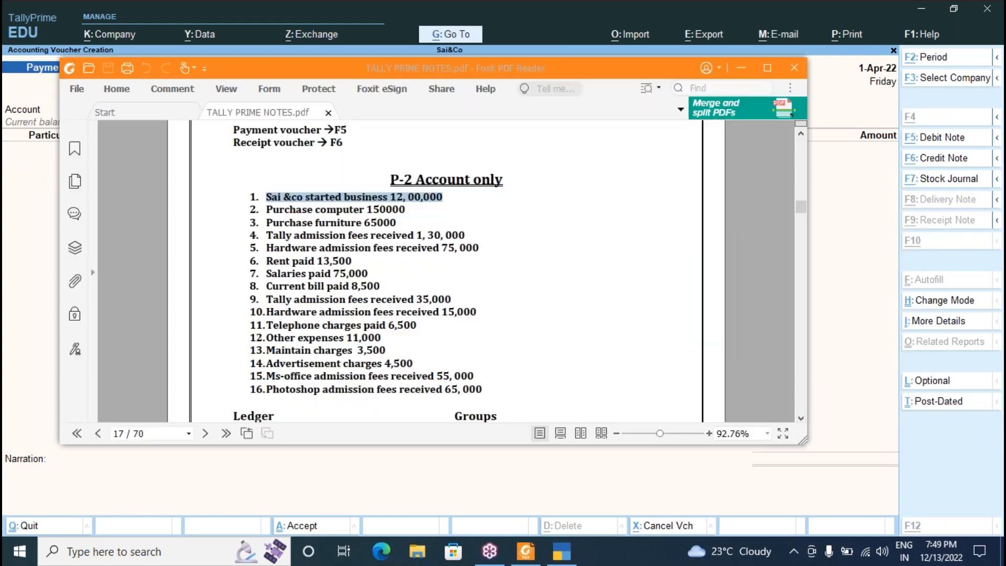
{"action": "key", "text": "alt+Tab"}
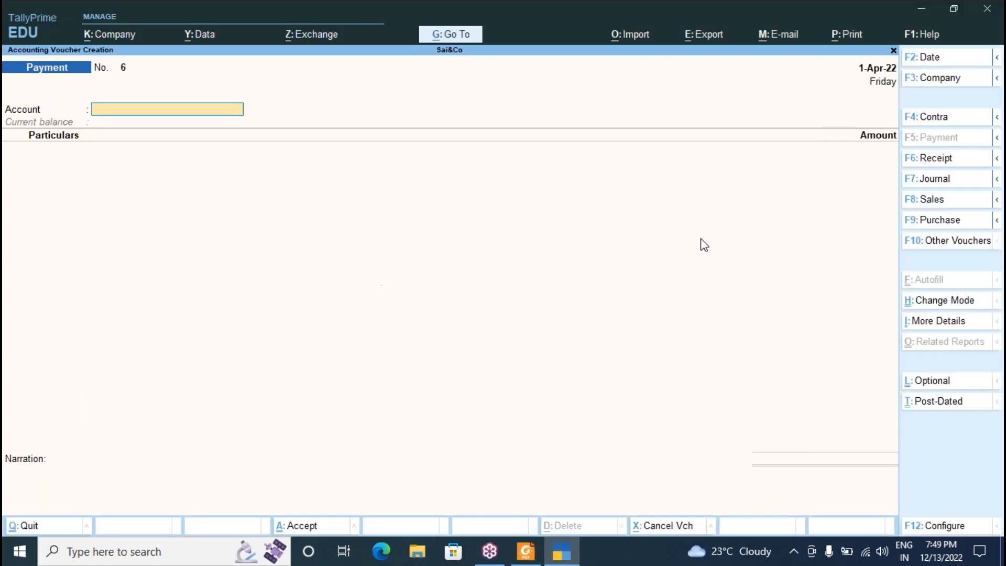
Save a Cash receipt voucher for Tally Admission of 35,000.
{"action": "left_click", "coordinate": [932, 158]}
{"action": "key", "text": "Return"}
{"action": "type", "text": "T"}
{"action": "key", "text": "Down"}
{"action": "key", "text": "Up"}
{"action": "key", "text": "Return"}
{"action": "type", "text": "35000"}
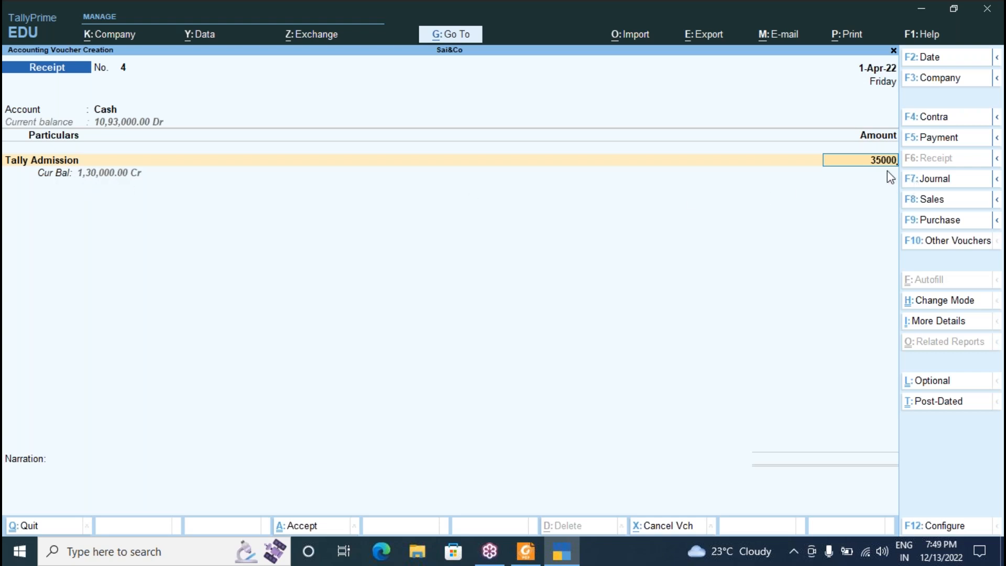
{"action": "key", "text": "Return"}
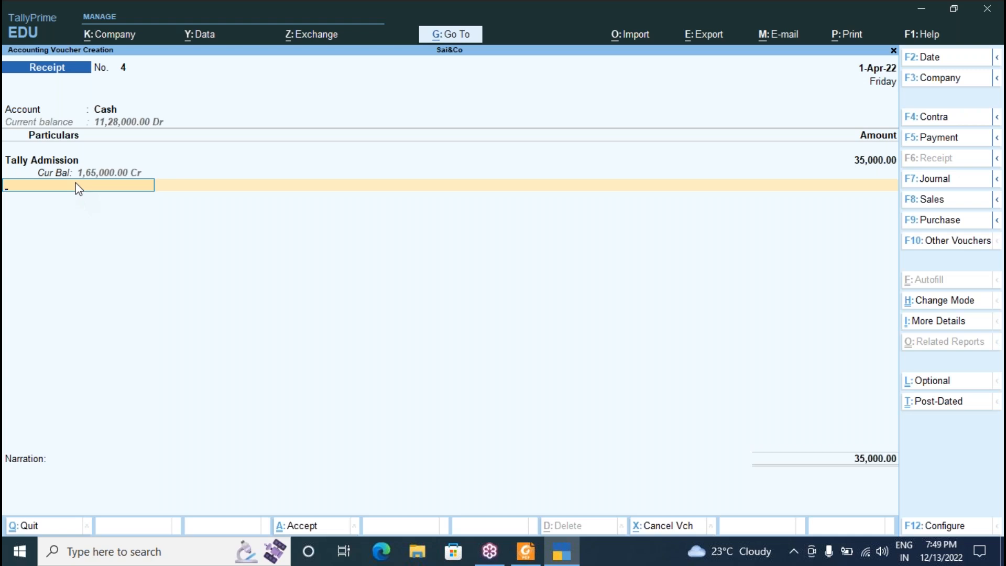
{"action": "key", "text": "Return"}
{"action": "key", "text": "Return"}
{"action": "key", "text": "Return"}
Save a Cash receipt voucher for Hardware Admission of 15,000 with Ctrl+A.
{"action": "key", "text": "alt+Tab"}
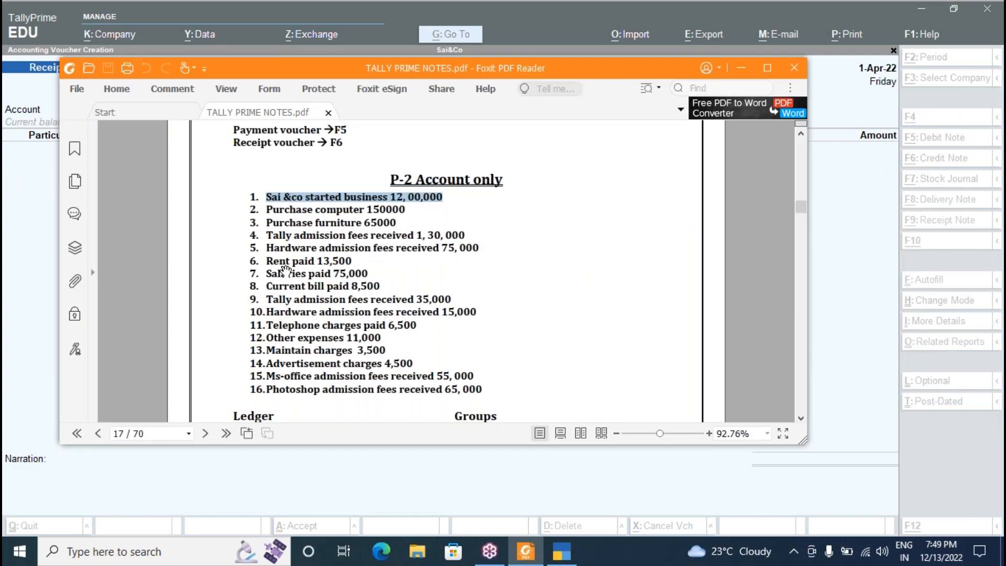
{"action": "key", "text": "alt+Tab"}
{"action": "key", "text": "Return"}
{"action": "type", "text": "h"}
{"action": "key", "text": "Return"}
{"action": "type", "text": "15000"}
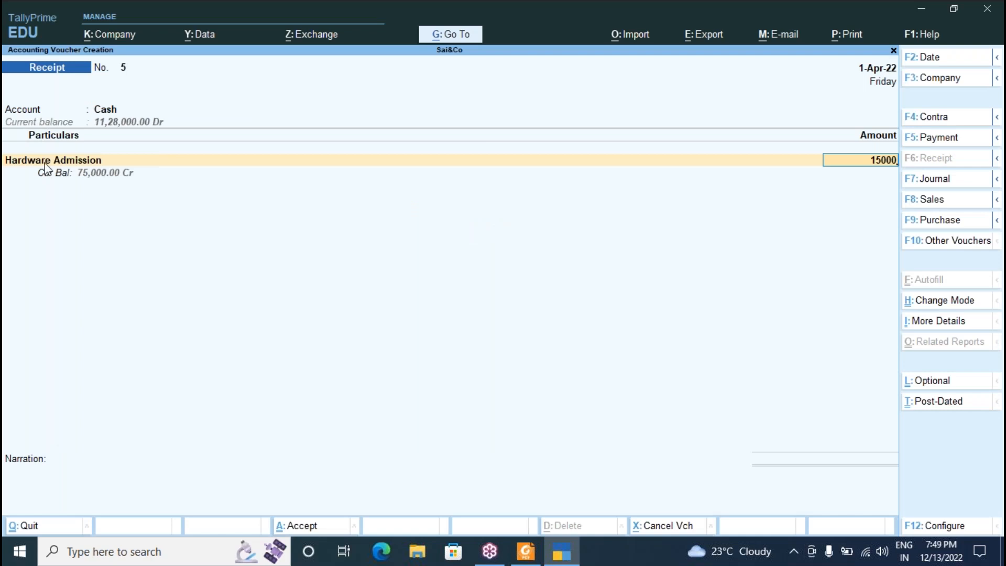
{"action": "key", "text": "Return"}
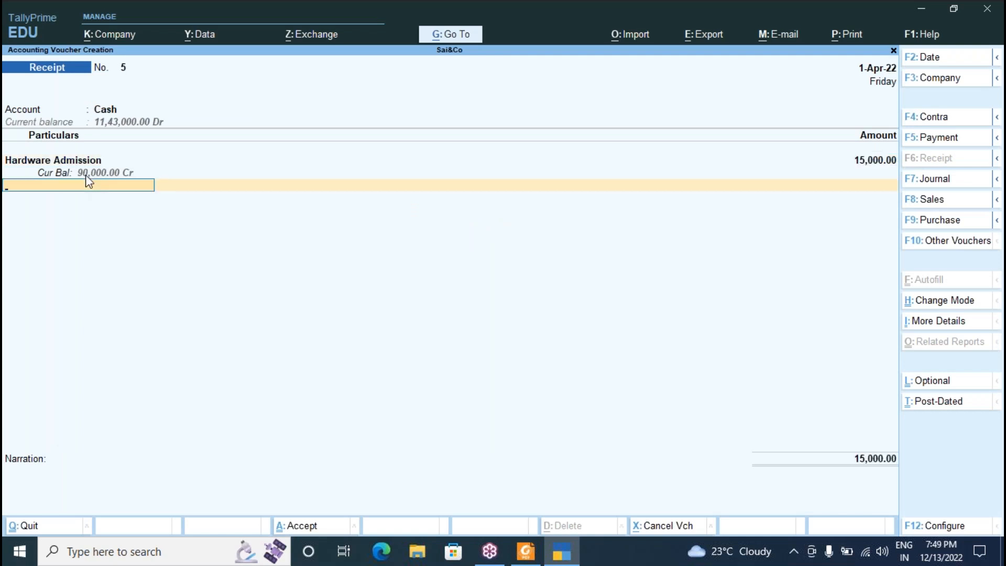
{"action": "key", "text": "Return"}
{"action": "key", "text": "ctrl"}
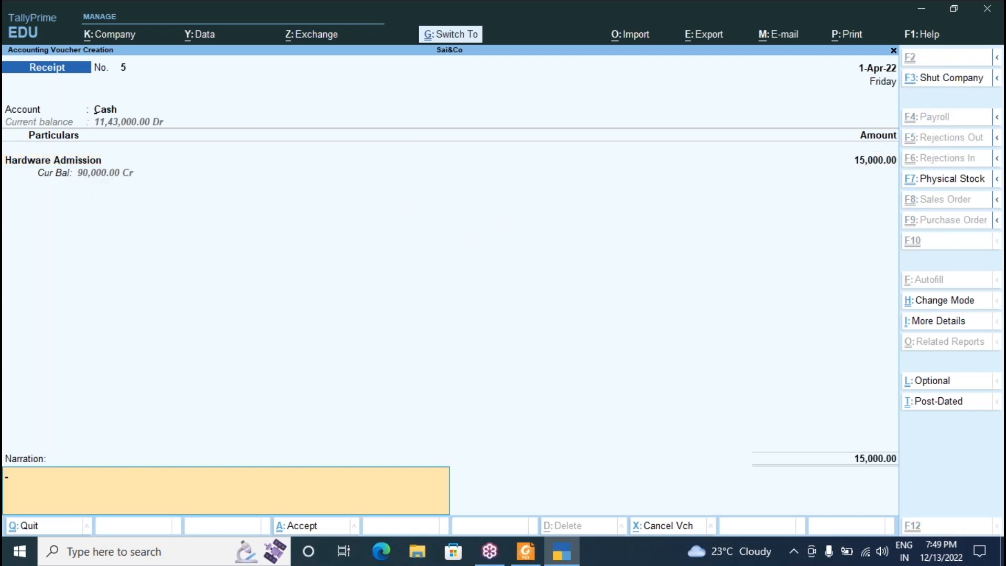
{"action": "key", "text": "ctrl+a"}
{"action": "key", "text": "alt+Tab"}
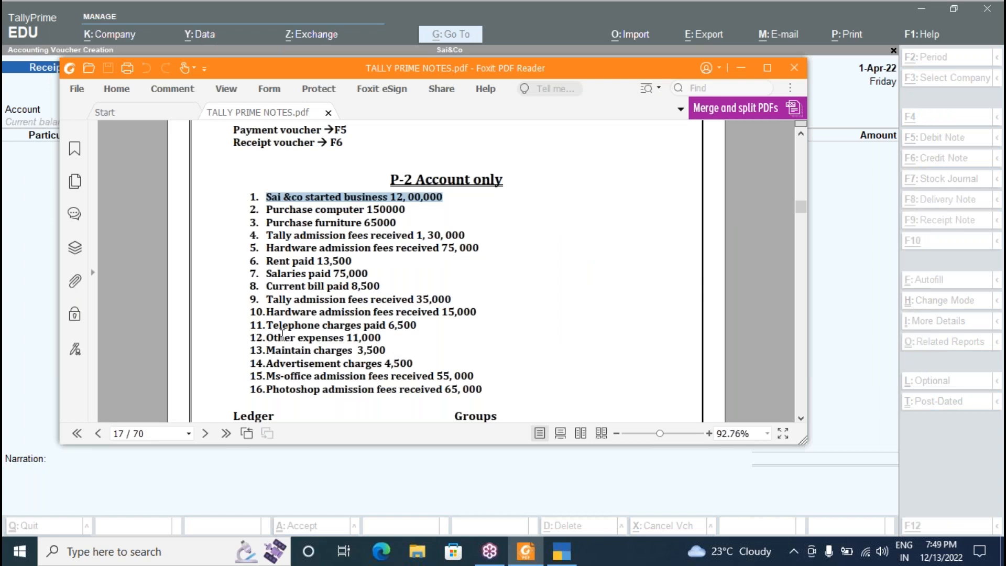
Save a Cash payment voucher for Telephone Charges of 6,500.
{"action": "key", "text": "alt+Tab"}
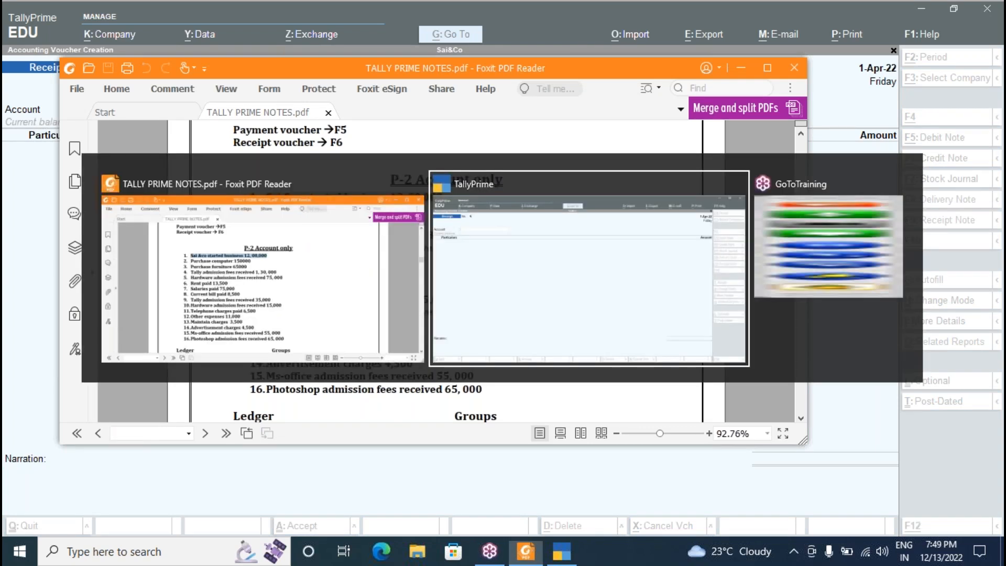
{"action": "key", "text": "F5"}
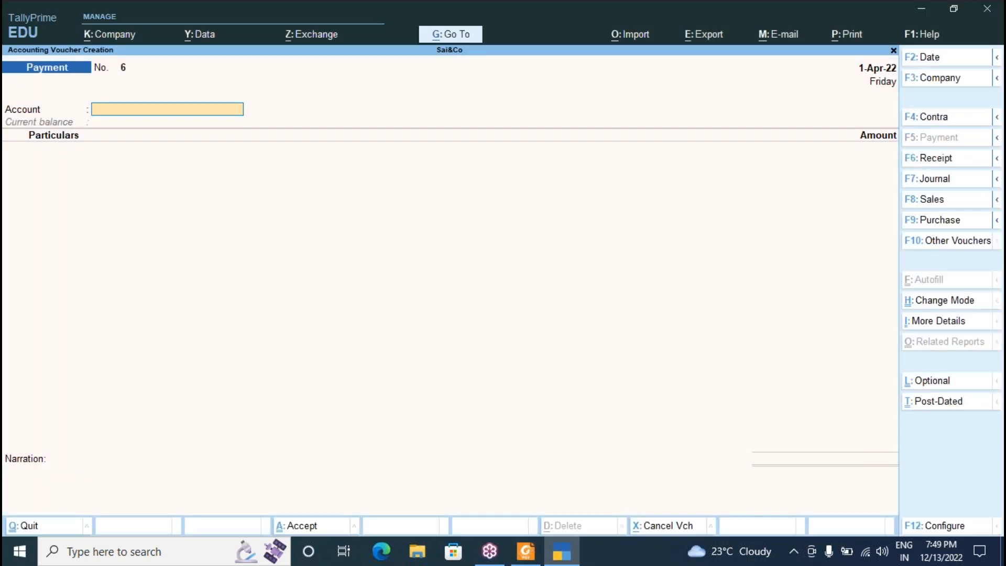
{"action": "type", "text": "c"}
{"action": "key", "text": "Return"}
{"action": "type", "text": "te"}
{"action": "key", "text": "Return"}
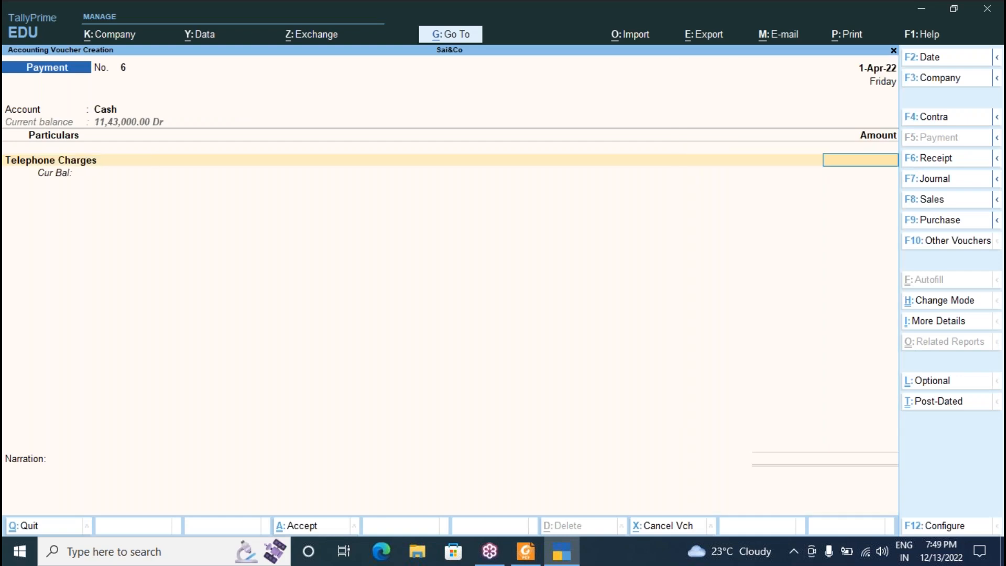
{"action": "key", "text": "alt+Tab"}
{"action": "key", "text": "alt+Tab"}
{"action": "type", "text": "6500"}
{"action": "key", "text": "Return"}
{"action": "key", "text": "Return"}
{"action": "key", "text": "Return"}
{"action": "key", "text": "Return"}
{"action": "key", "text": "alt+Tab"}
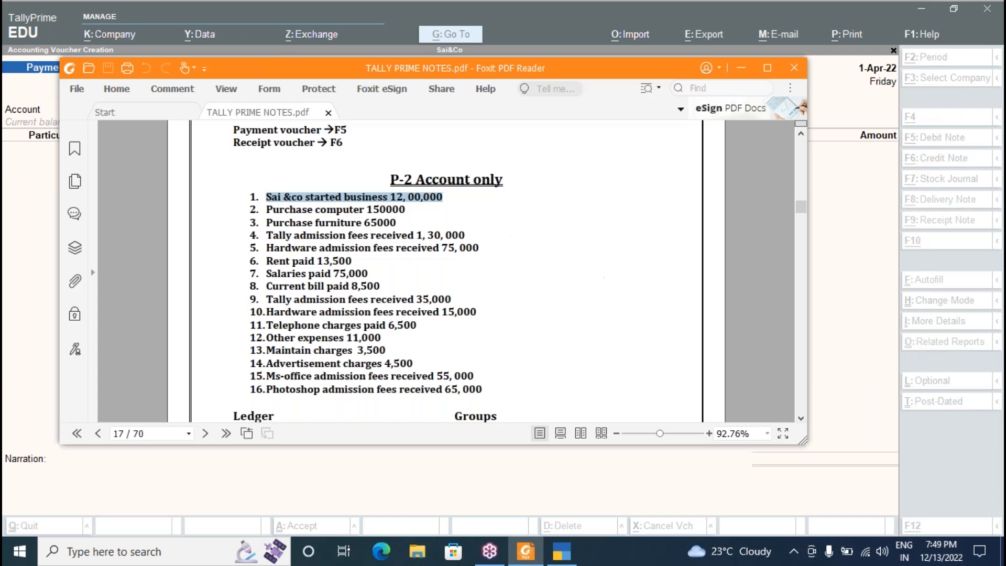
{"action": "key", "text": "alt+Tab"}
Save a Cash payment to Other Expenses of 6,500, fixing a wrong amount first.
{"action": "type", "text": "C"}
{"action": "key", "text": "Return"}
{"action": "type", "text": "o"}
{"action": "key", "text": "Return"}
{"action": "type", "text": "1"}
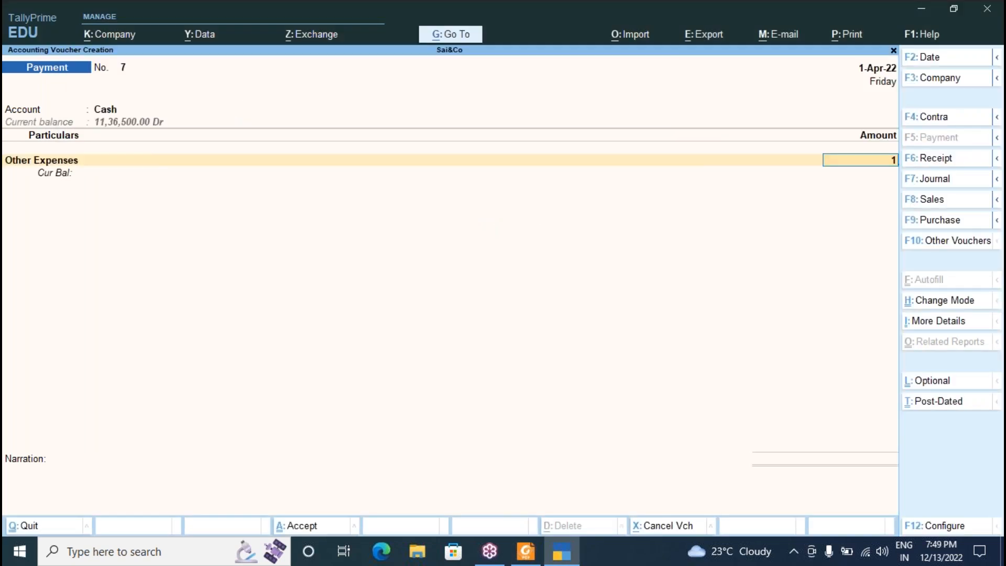
{"action": "key", "text": "alt+Tab"}
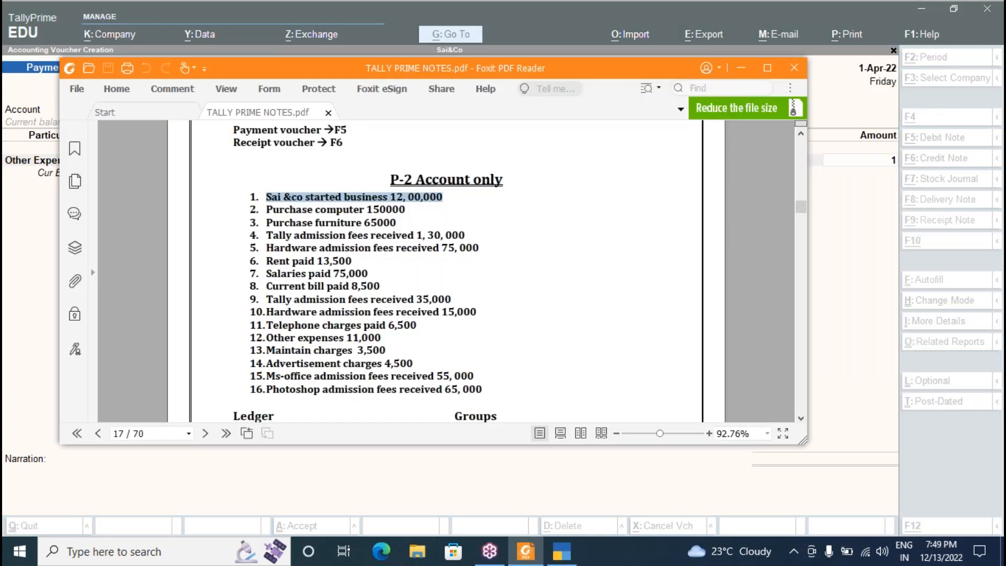
{"action": "key", "text": "alt+Tab"}
{"action": "key", "text": "BackSpace"}
{"action": "type", "text": "6500"}
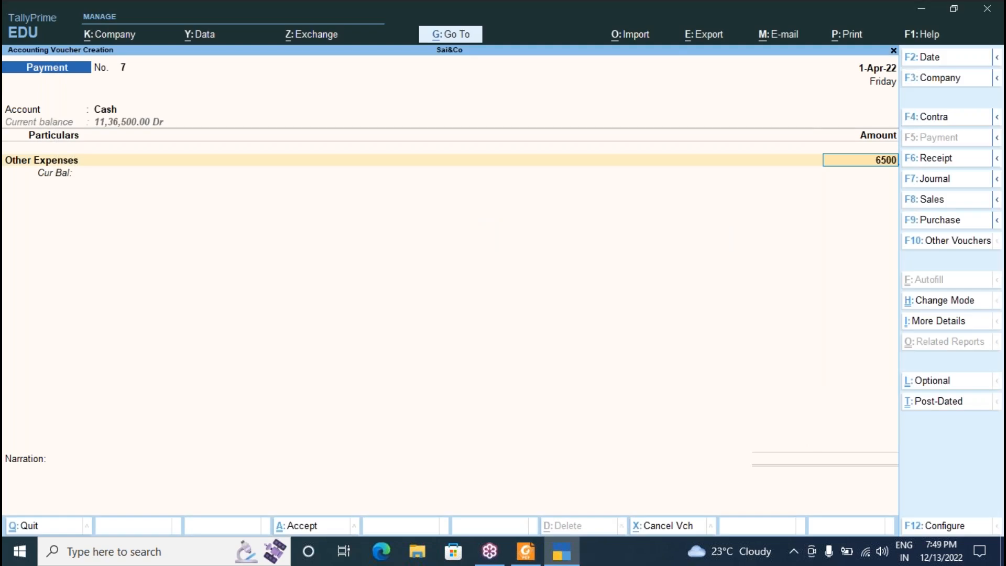
{"action": "key", "text": "Return"}
{"action": "key", "text": "Return"}
{"action": "key", "text": "Return"}
{"action": "key", "text": "Return"}
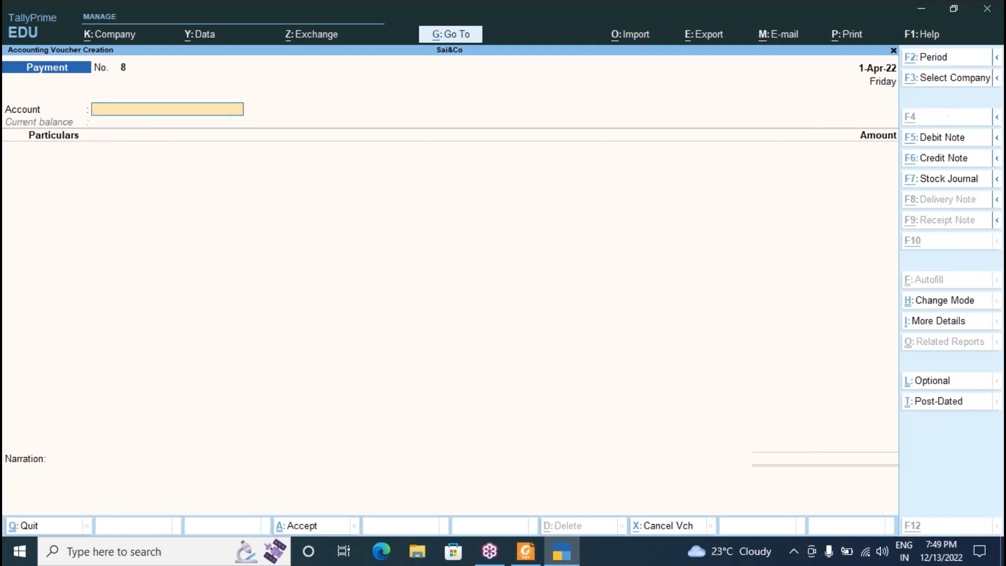
{"action": "key", "text": "alt+Tab"}
{"action": "key", "text": "alt+Tab"}
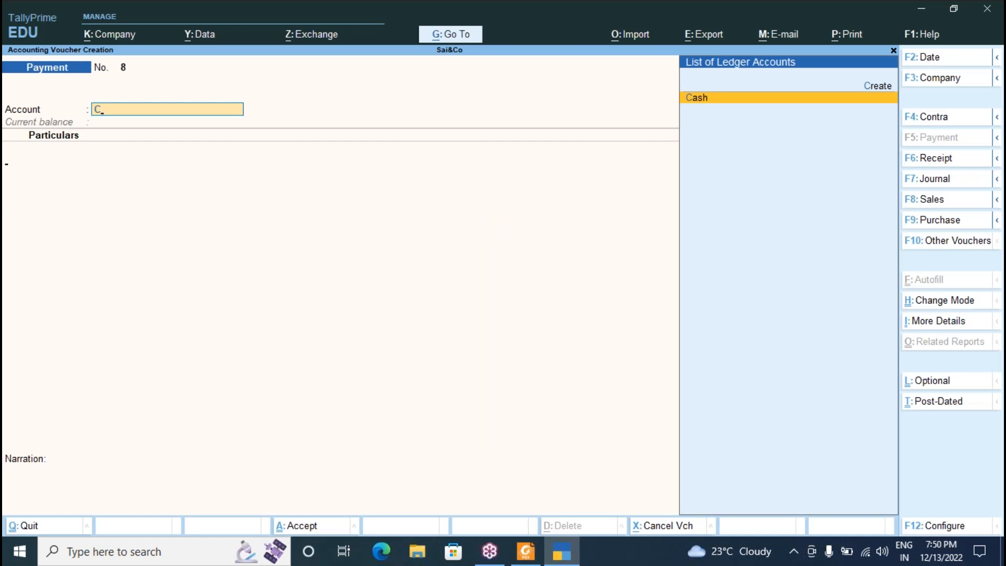
Save Payment voucher 8 from Cash for Maintain Charges of 3,500.
{"action": "key", "text": "Return"}
{"action": "type", "text": "Maintain Charges"}
{"action": "key", "text": "Return"}
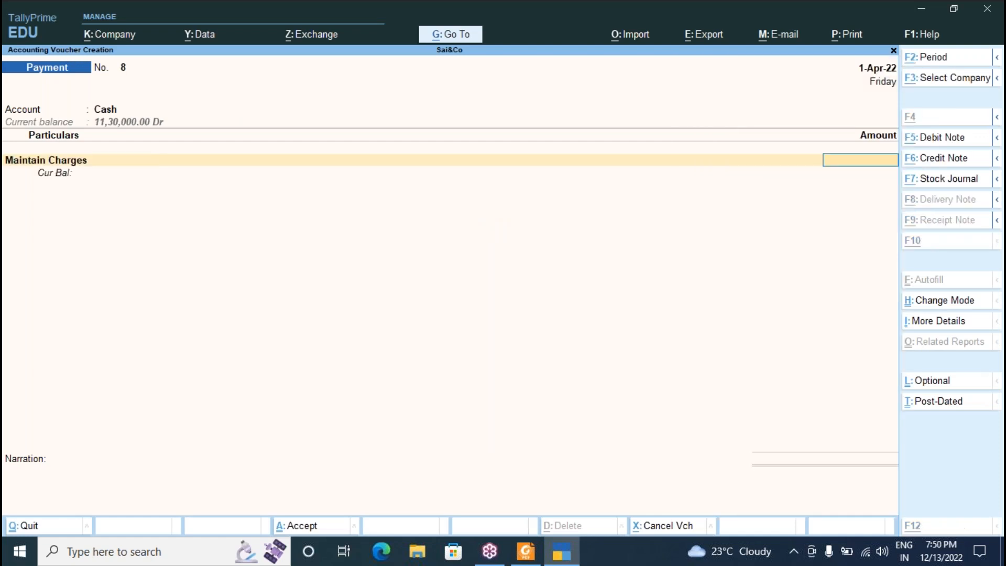
{"action": "key", "text": "alt+Tab"}
{"action": "key", "text": "alt+Tab"}
{"action": "type", "text": "3500"}
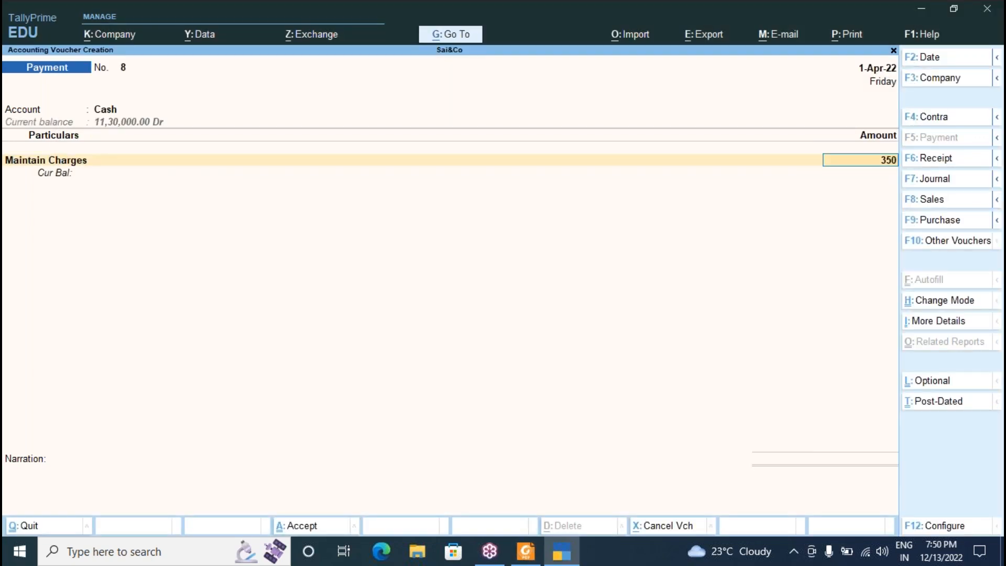
{"action": "key", "text": "Return"}
{"action": "key", "text": "Return"}
{"action": "key", "text": "Return"}
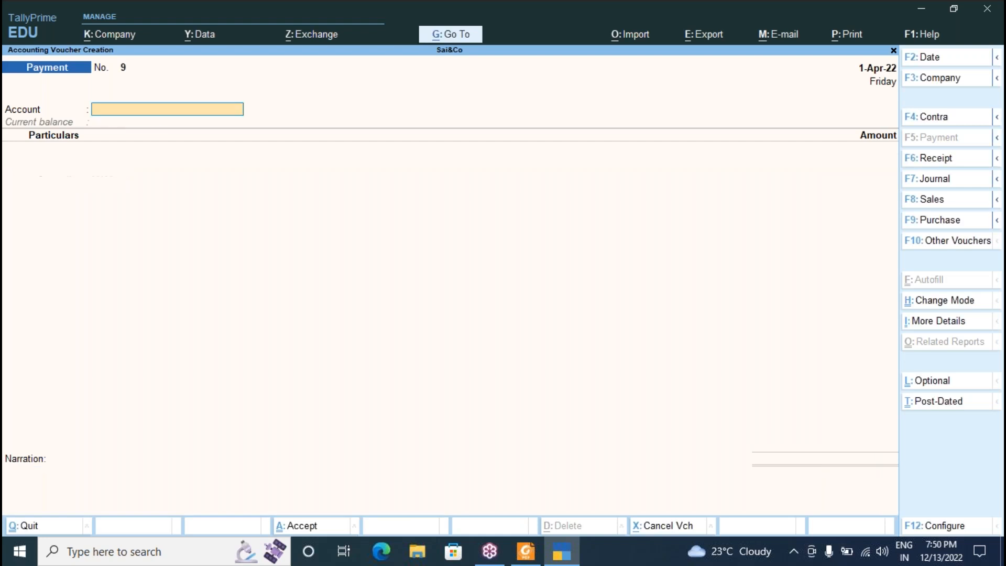
{"action": "key", "text": "Return"}
{"action": "key", "text": "alt+Tab"}
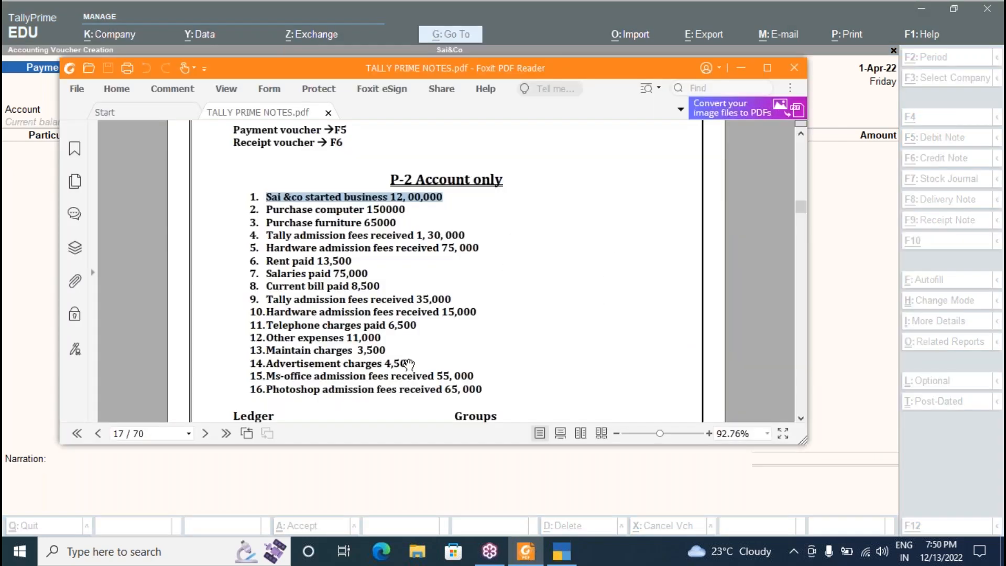
{"action": "key", "text": "alt+Tab"}
Save Payment voucher 9 from Cash for Advertisement Charges of 4,500.
{"action": "type", "text": "asd"}
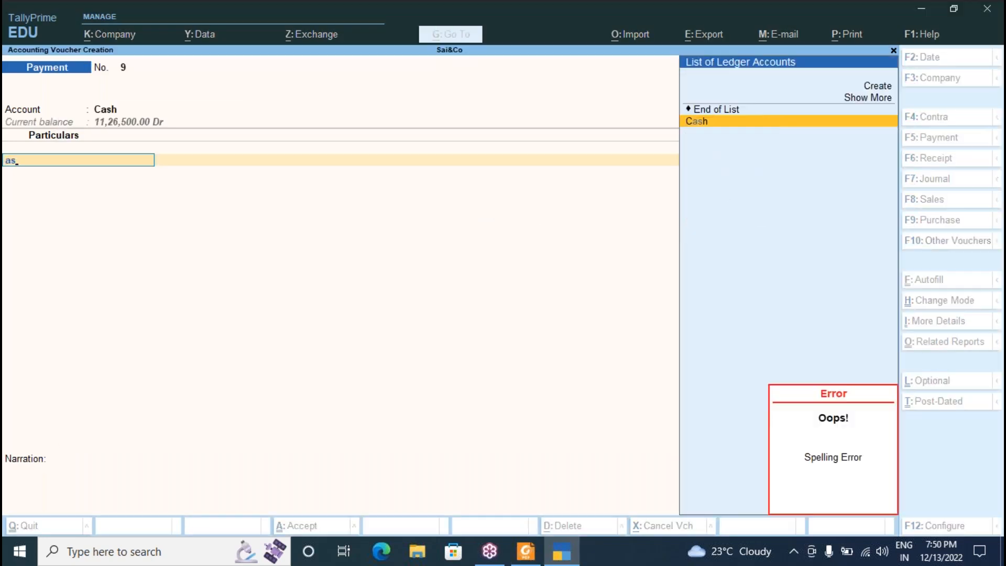
{"action": "key", "text": "BackSpace"}
{"action": "key", "text": "BackSpace"}
{"action": "type", "text": "d"}
{"action": "key", "text": "Return"}
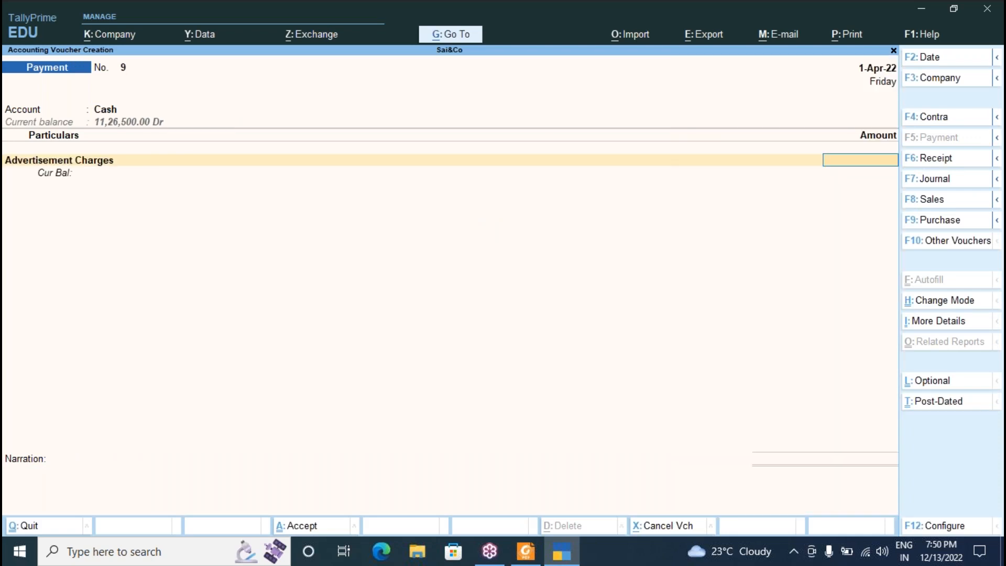
{"action": "key", "text": "alt+Tab"}
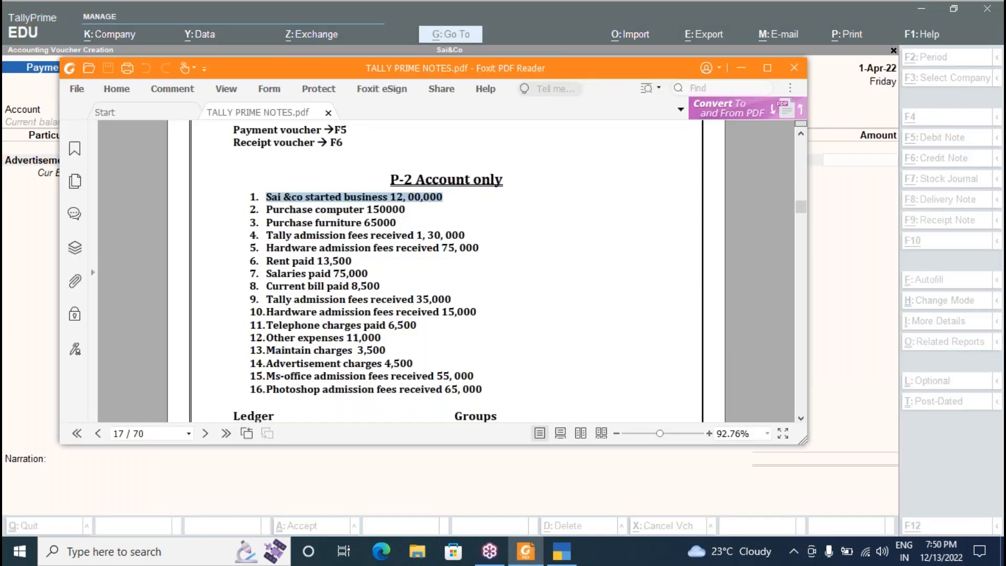
{"action": "key", "text": "alt+Tab"}
{"action": "type", "text": "4500"}
{"action": "key", "text": "Return"}
{"action": "key", "text": "Return"}
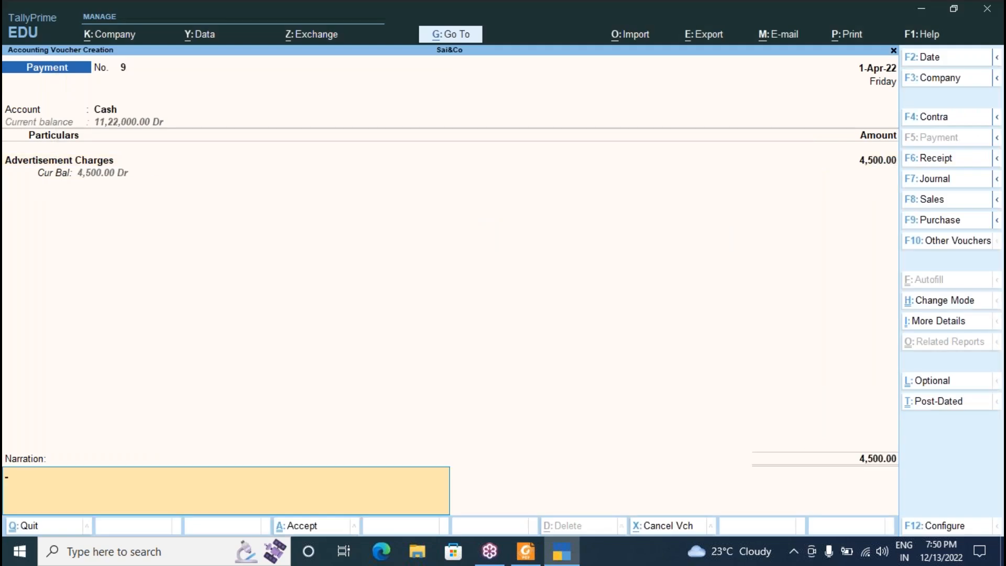
{"action": "key", "text": "Return"}
{"action": "key", "text": "Return"}
{"action": "key", "text": "alt+Tab"}
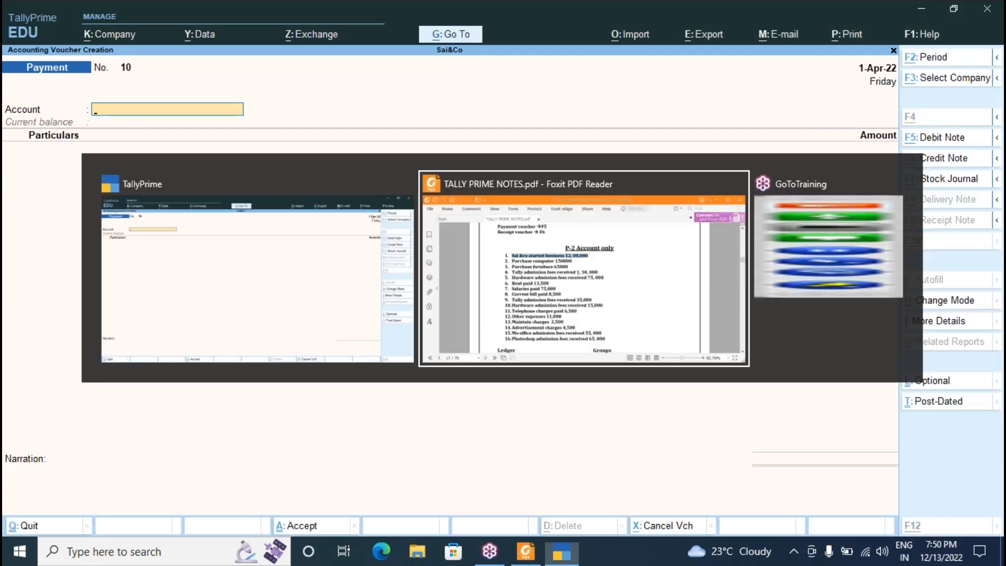
{"action": "key", "text": "alt+Tab"}
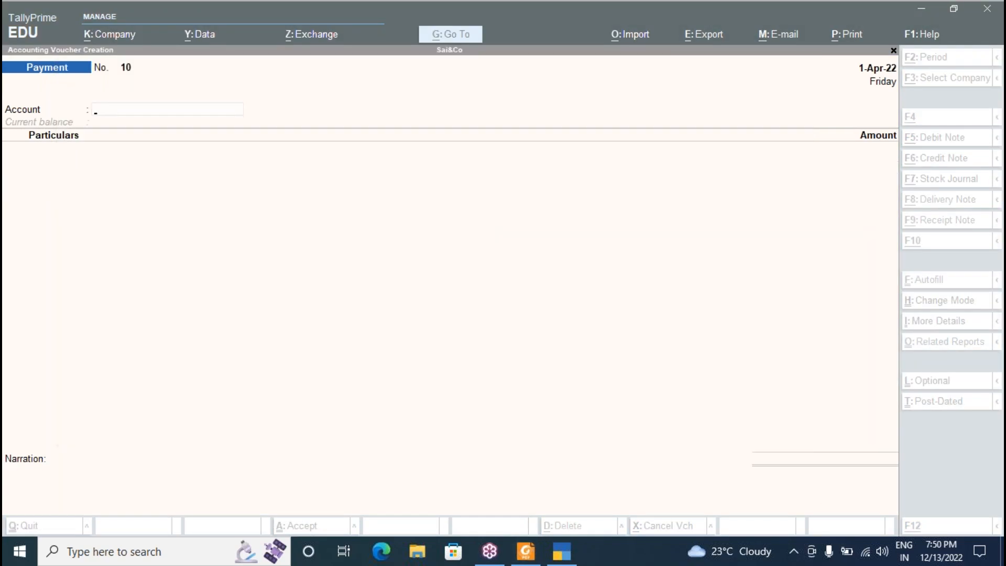
Save Receipt voucher 6 into Cash for Msoffice Admission of 55,000.
{"action": "key", "text": "F6"}
{"action": "type", "text": "c"}
{"action": "key", "text": "Return"}
{"action": "type", "text": "Ms"}
{"action": "key", "text": "Return"}
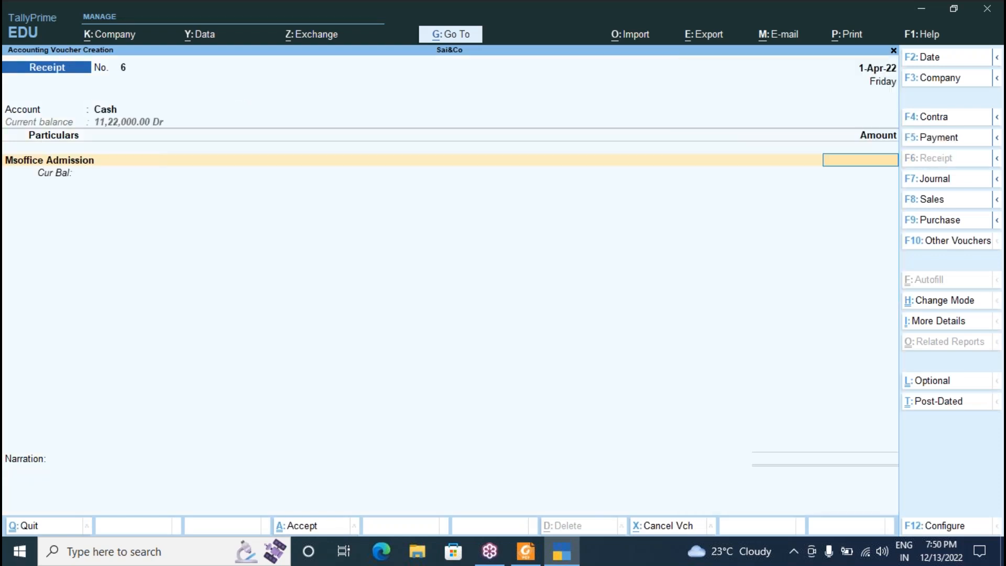
{"action": "key", "text": "alt+Tab"}
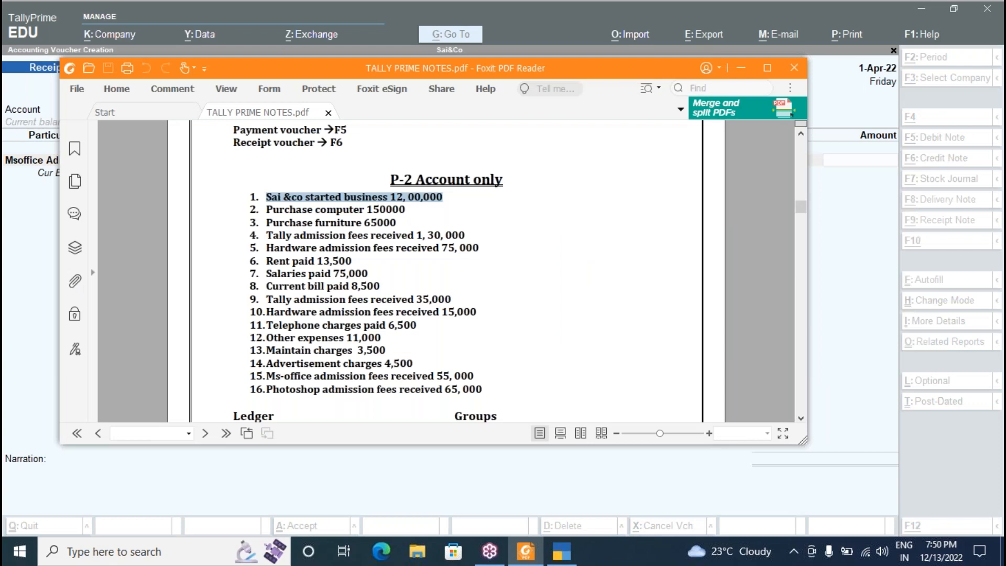
{"action": "key", "text": "alt+Tab"}
{"action": "type", "text": "55000"}
{"action": "key", "text": "Return"}
{"action": "key", "text": "Return"}
{"action": "key", "text": "Return"}
{"action": "key", "text": "Return"}
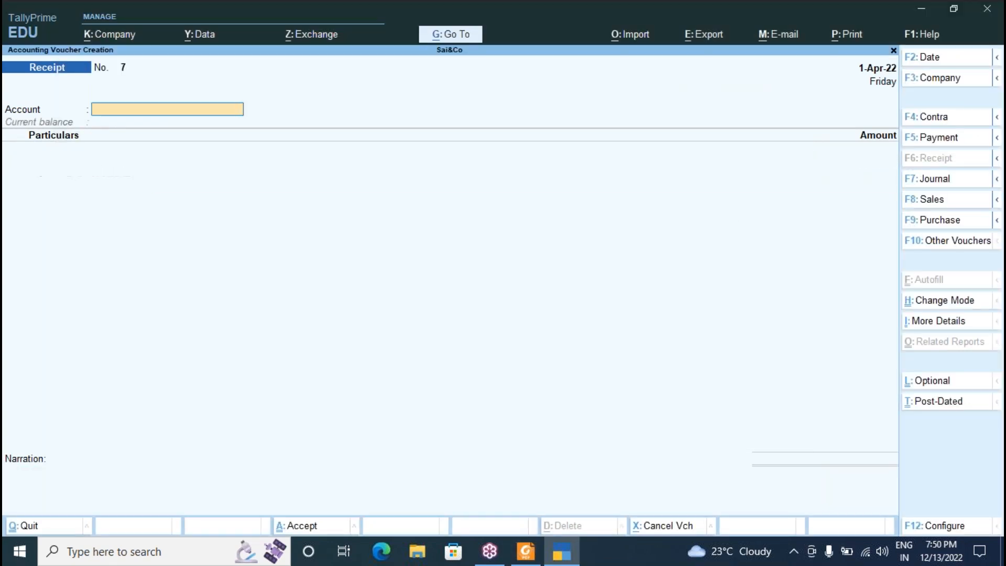
{"action": "key", "text": "alt+Tab"}
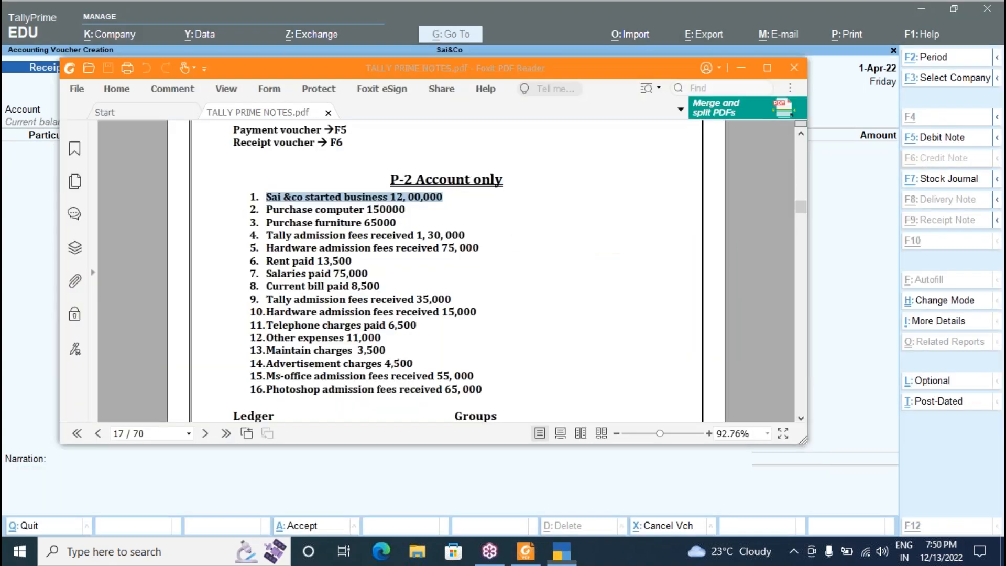
{"action": "key", "text": "alt+Tab"}
Save Receipt voucher 7 for Photoshop Admission of 65,000, then bring it back for review.
{"action": "key", "text": "Return"}
{"action": "key", "text": "Return"}
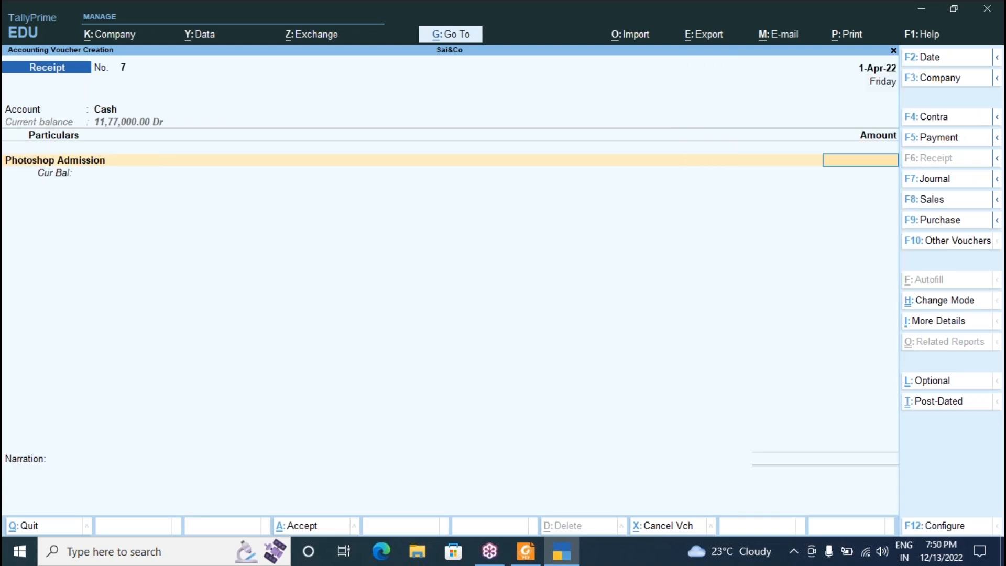
{"action": "key", "text": "alt+Tab"}
{"action": "key", "text": "alt+Tab"}
{"action": "type", "text": "65000"}
{"action": "key", "text": "Return"}
{"action": "key", "text": "Return"}
{"action": "key", "text": "Return"}
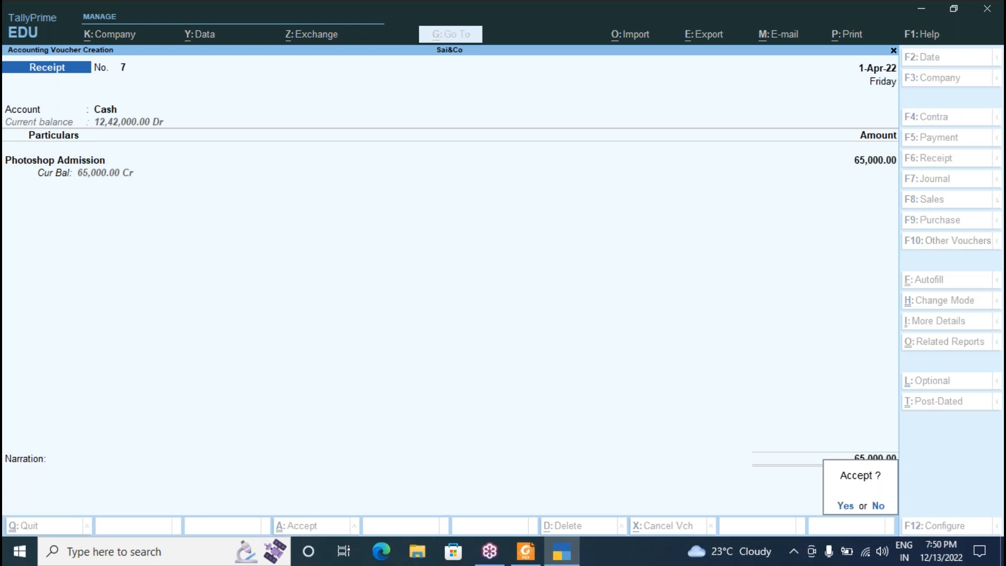
{"action": "key", "text": "Return"}
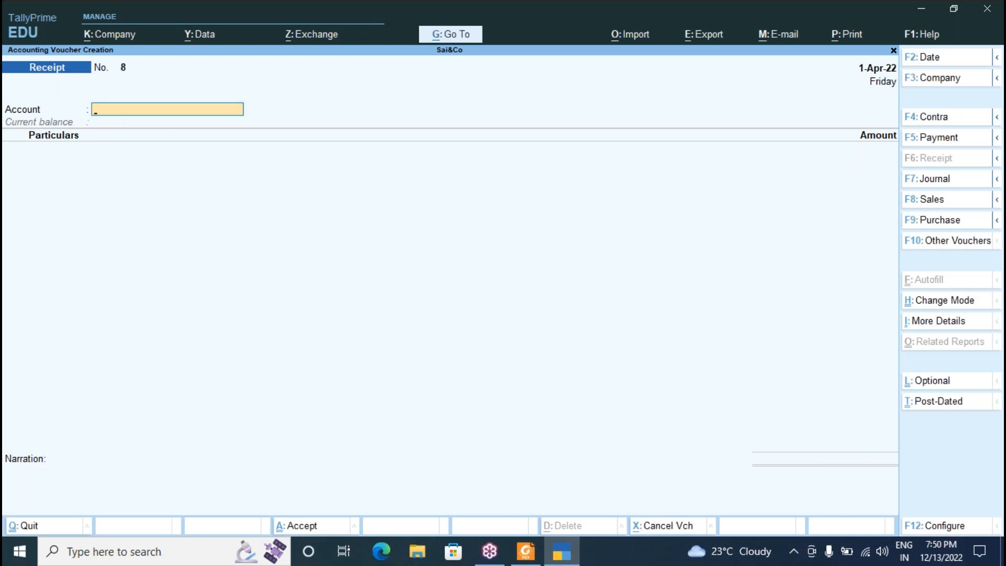
{"action": "key", "text": "Page_Up"}
Cross-check receipt voucher 6 and payment vouchers 9 and 8 against the PDF notes.
{"action": "key", "text": "alt+Tab"}
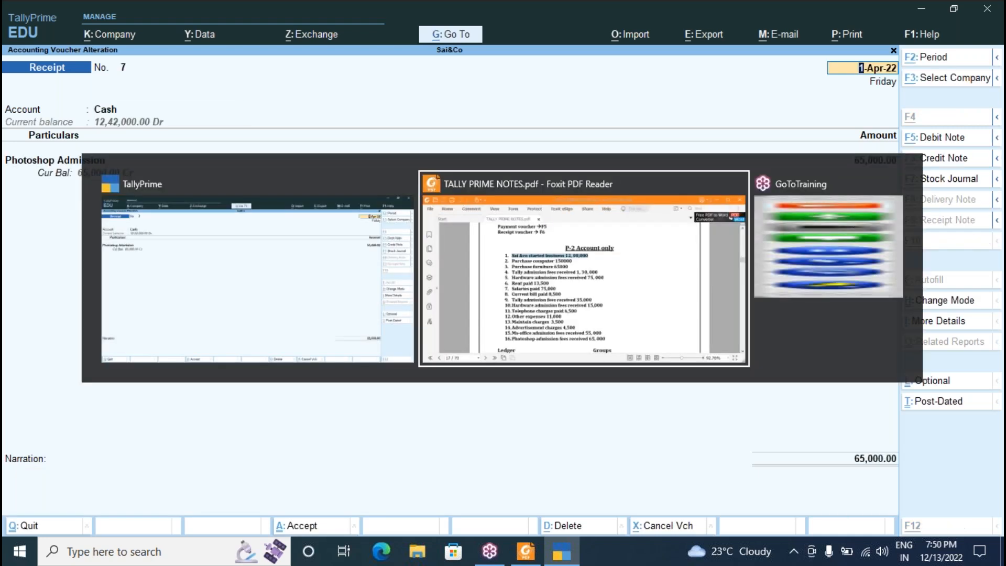
{"action": "key", "text": "alt+Tab"}
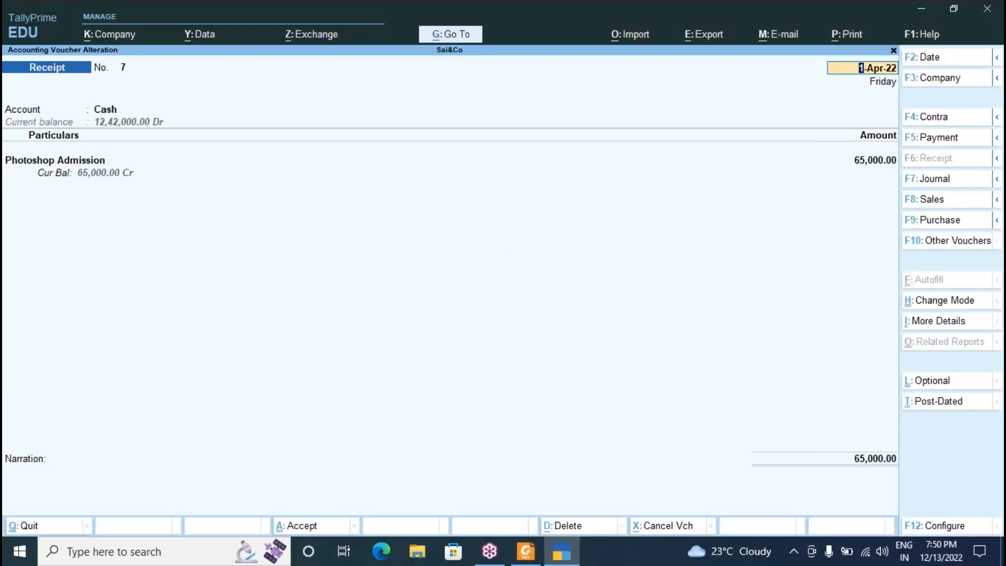
{"action": "key", "text": "Page_Up"}
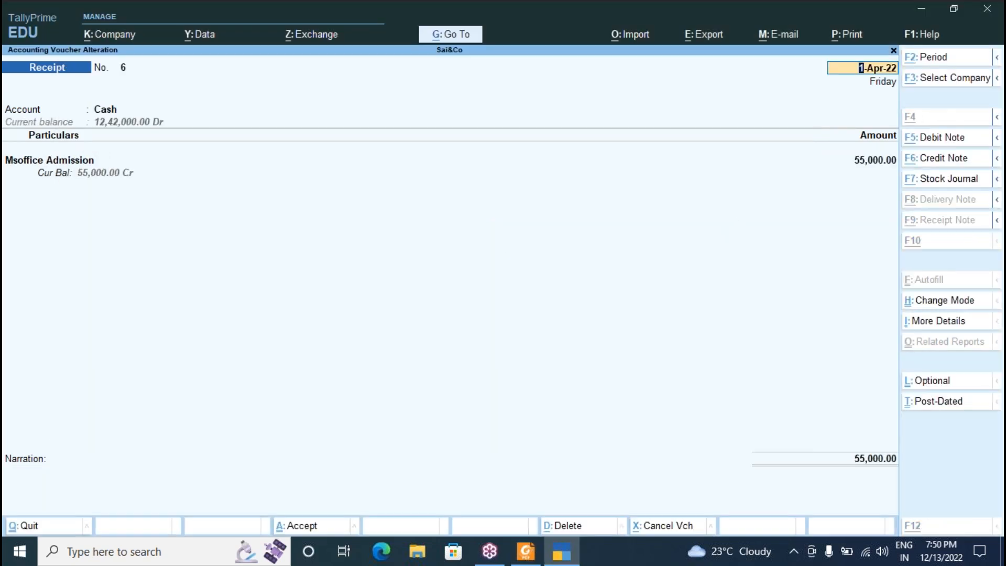
{"action": "key", "text": "alt+Tab"}
{"action": "key", "text": "alt+Tab"}
{"action": "key", "text": "Page_Up"}
{"action": "key", "text": "alt+Tab"}
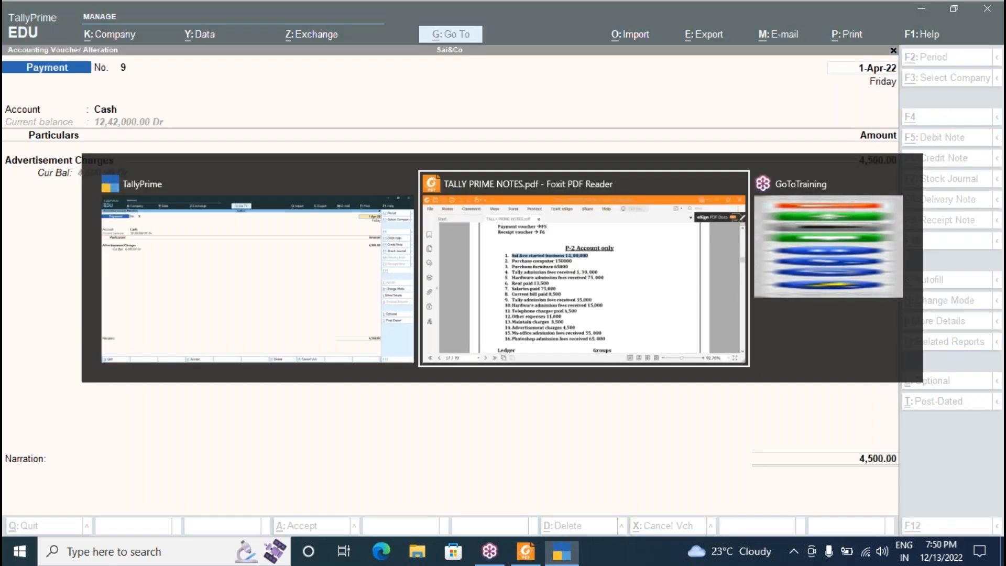
{"action": "key", "text": "alt+Tab"}
{"action": "key", "text": "Page_Up"}
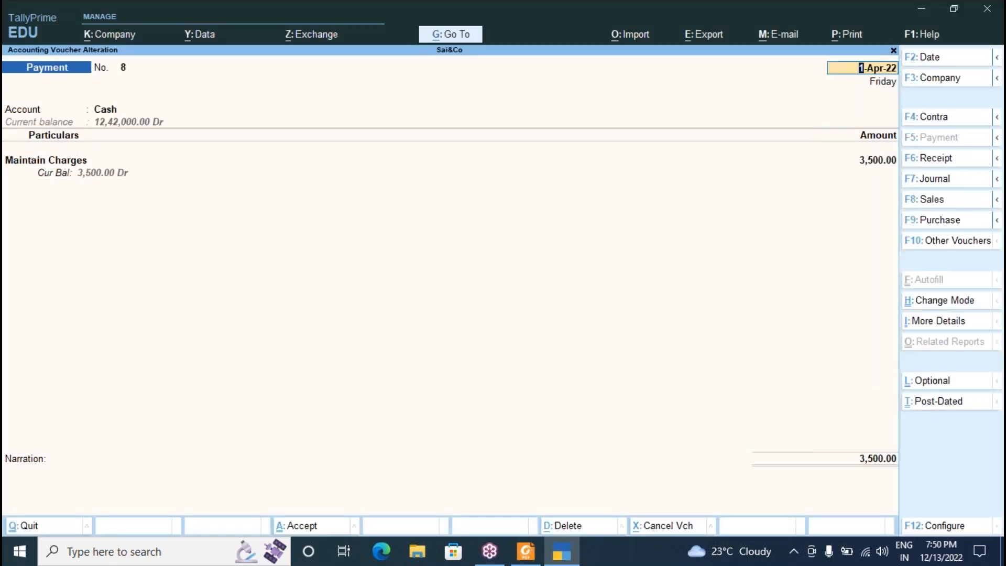
{"action": "key", "text": "alt+Tab"}
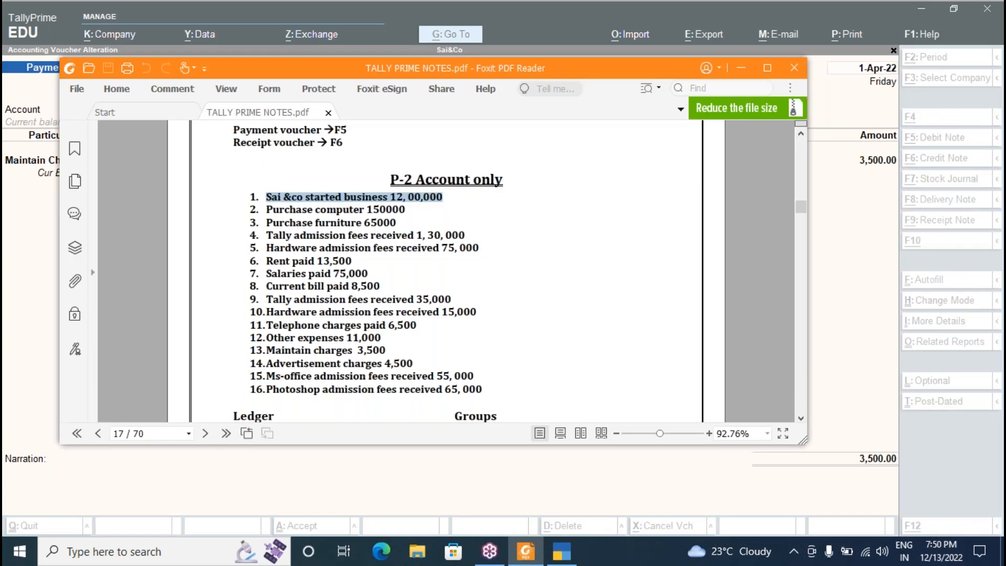
Compare payment vouchers 7 and 6 with the notes, ending on payment voucher 7.
{"action": "key", "text": "alt+Tab"}
{"action": "key", "text": "Page_Up"}
{"action": "key", "text": "alt+Tab"}
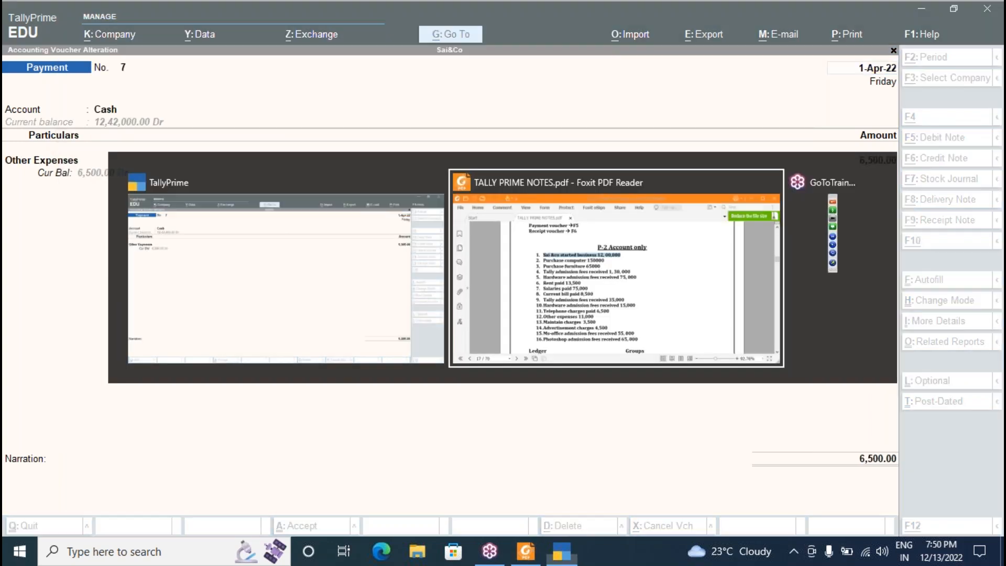
{"action": "key", "text": "alt+Tab"}
{"action": "key", "text": "Page_Up"}
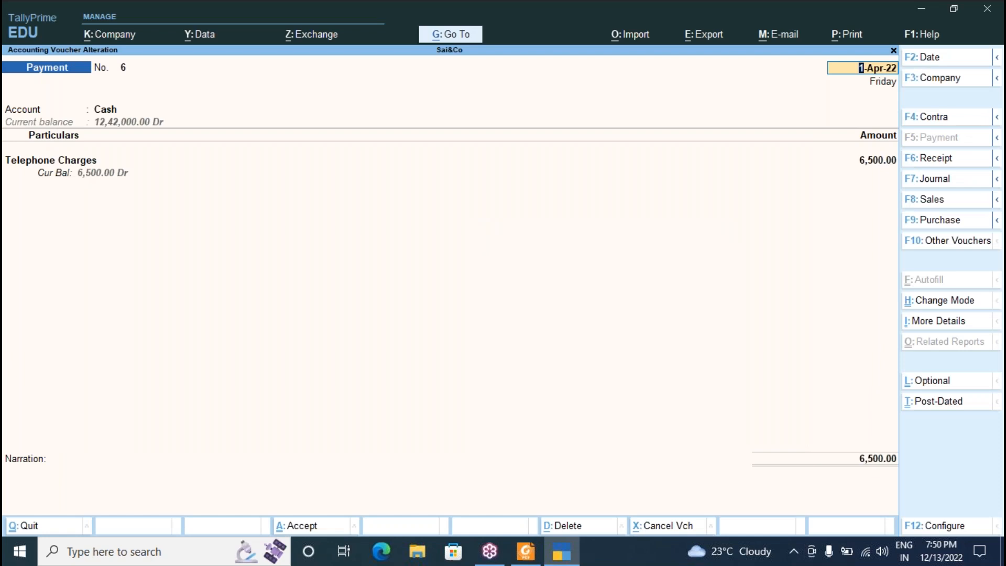
{"action": "key", "text": "alt+Tab"}
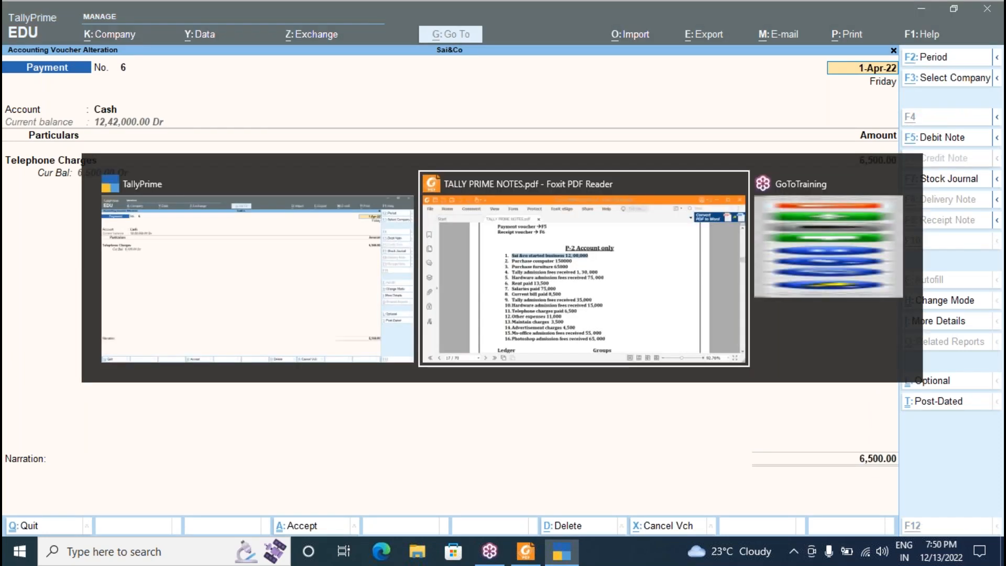
{"action": "key", "text": "alt+Tab"}
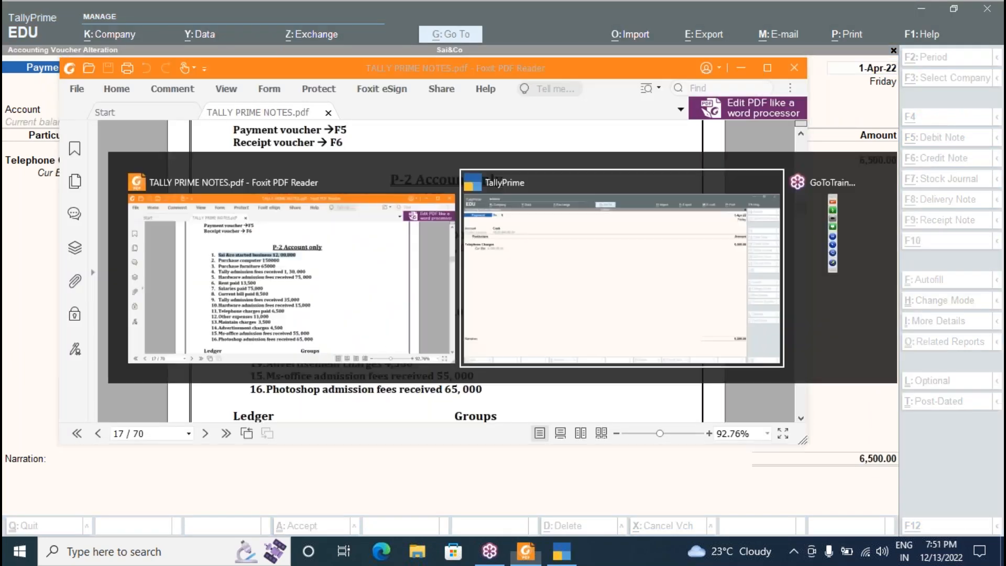
{"action": "key", "text": "Page_Down"}
{"action": "key", "text": "Page_Up"}
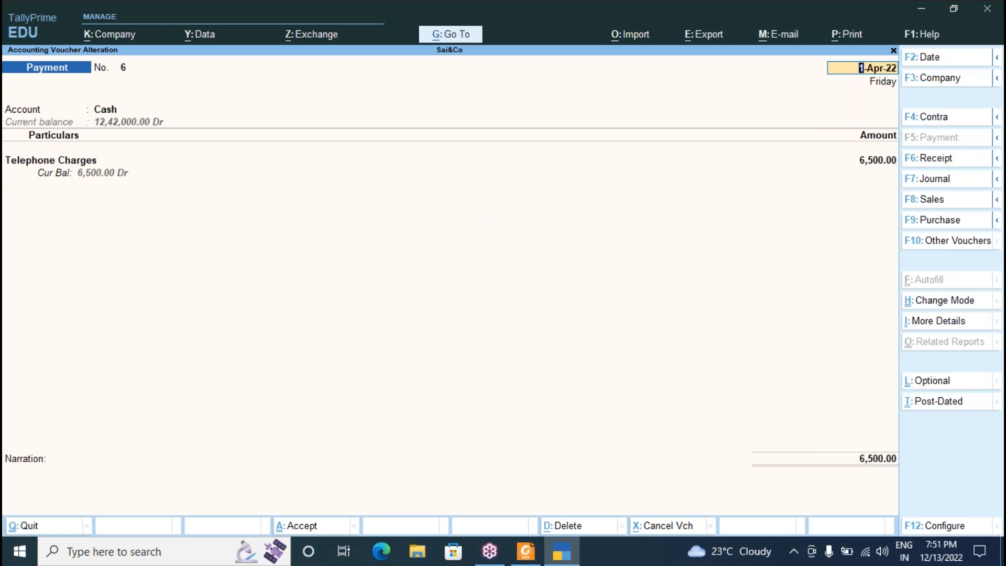
{"action": "key", "text": "alt+Tab"}
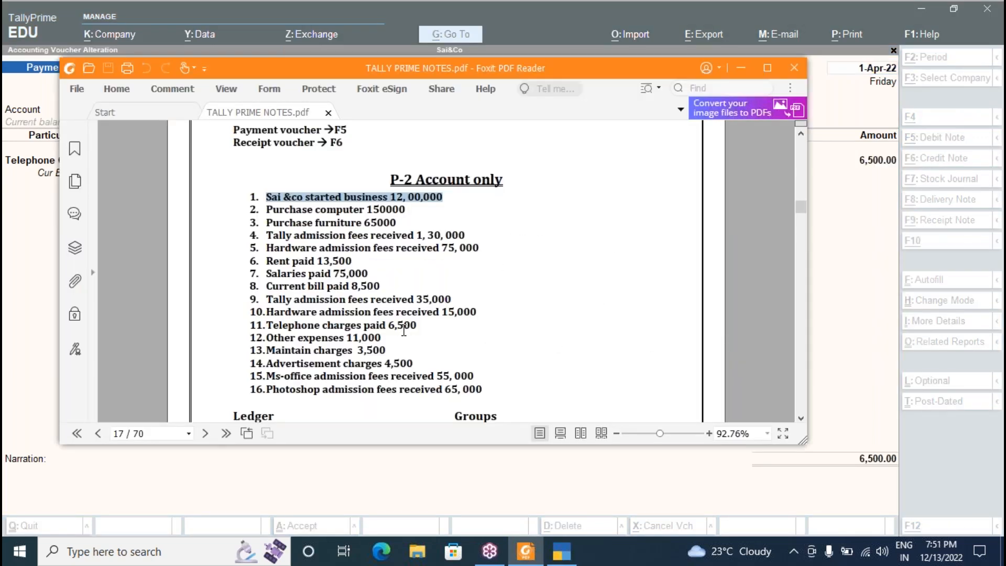
{"action": "key", "text": "alt+Tab"}
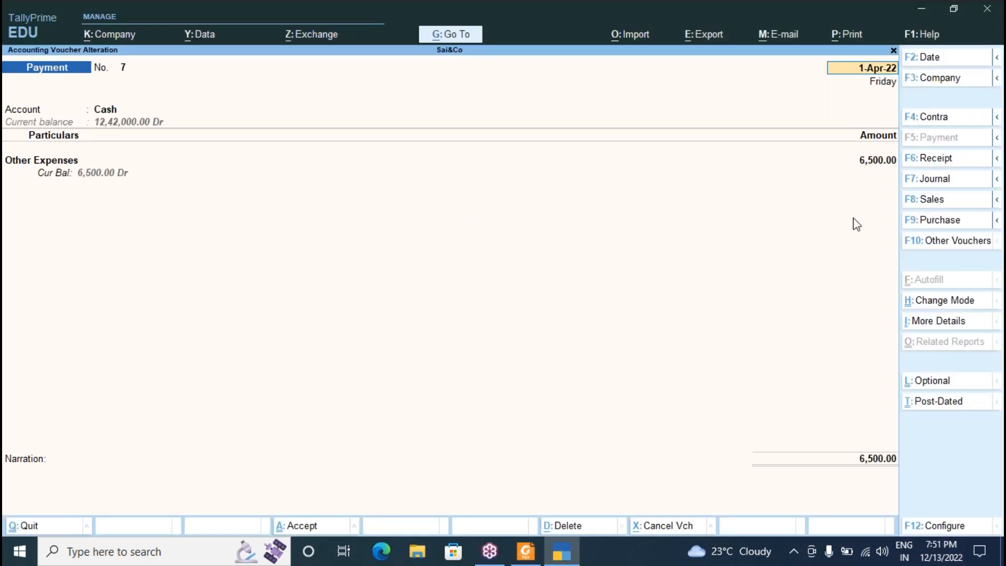
Change Payment No. 7's Other Expenses amount from 6,500 to 11,000 and accept the voucher.
{"action": "left_click", "coordinate": [883, 163]}
{"action": "type", "text": "11,000"}
{"action": "key", "text": "Return"}
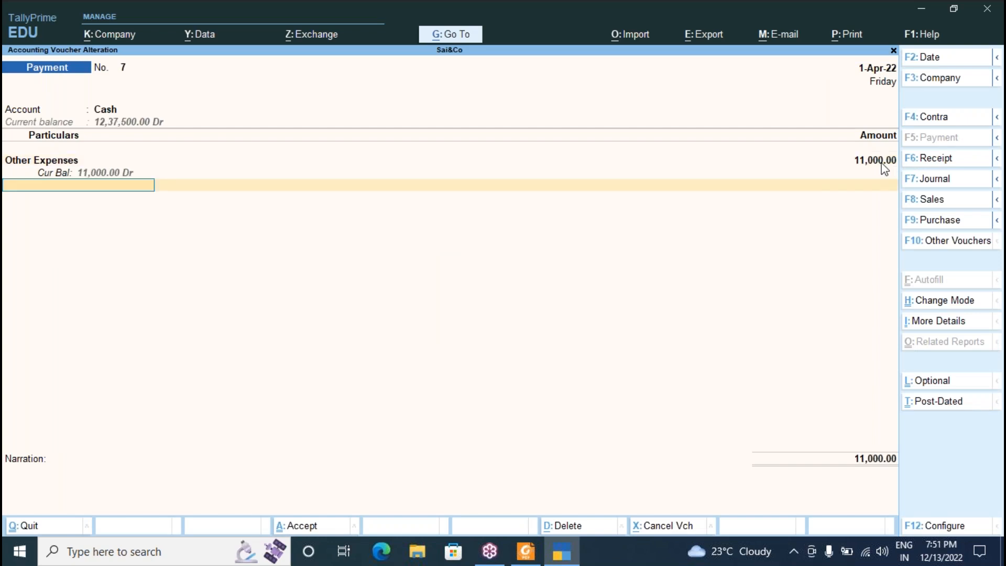
{"action": "key", "text": "ctrl"}
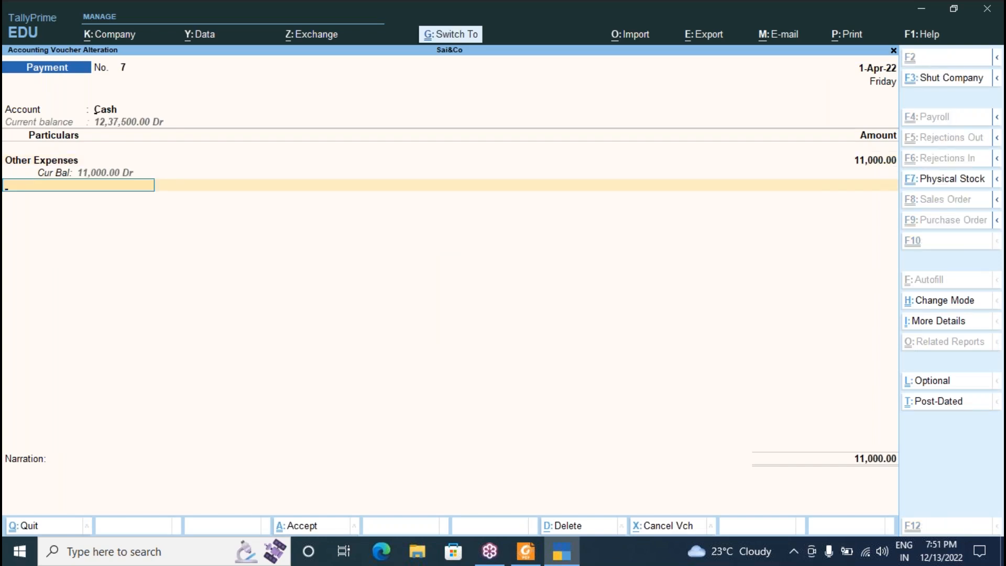
{"action": "key", "text": "ctrl+a"}
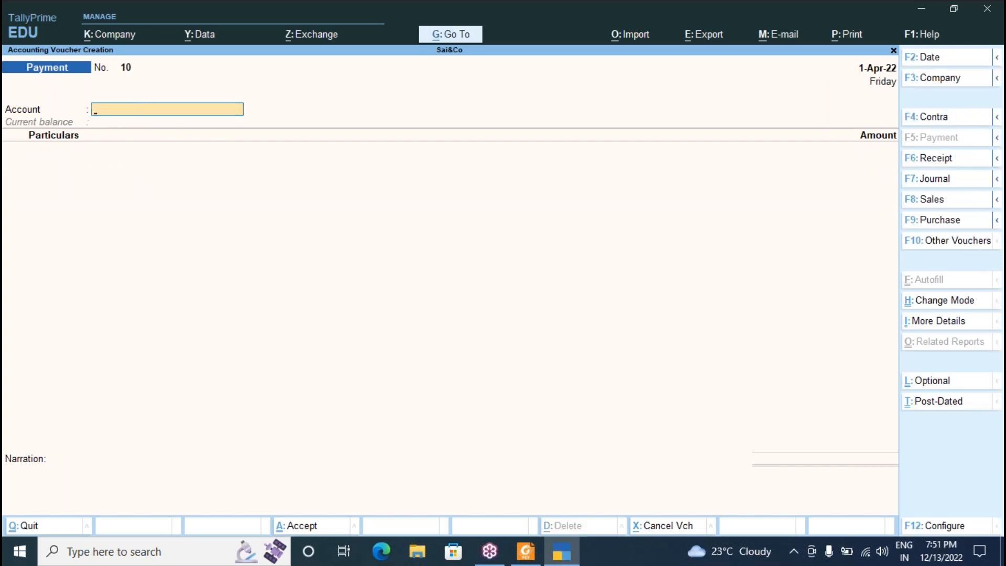
{"action": "key", "text": "Escape"}
View the Profit & Loss A/c in detailed form, showing Nett Profit 2,52,500.
{"action": "key", "text": "y"}
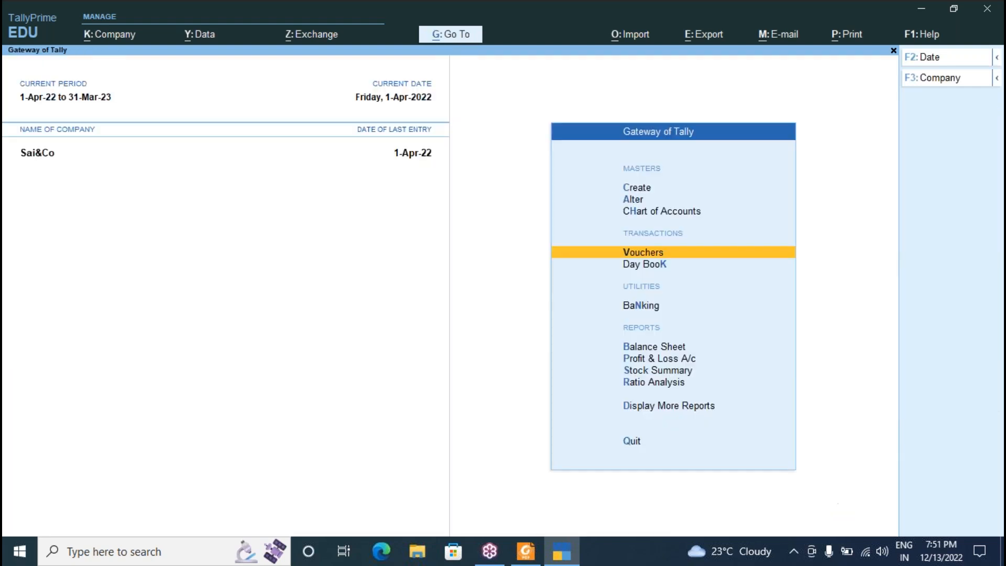
{"action": "left_click", "coordinate": [664, 359]}
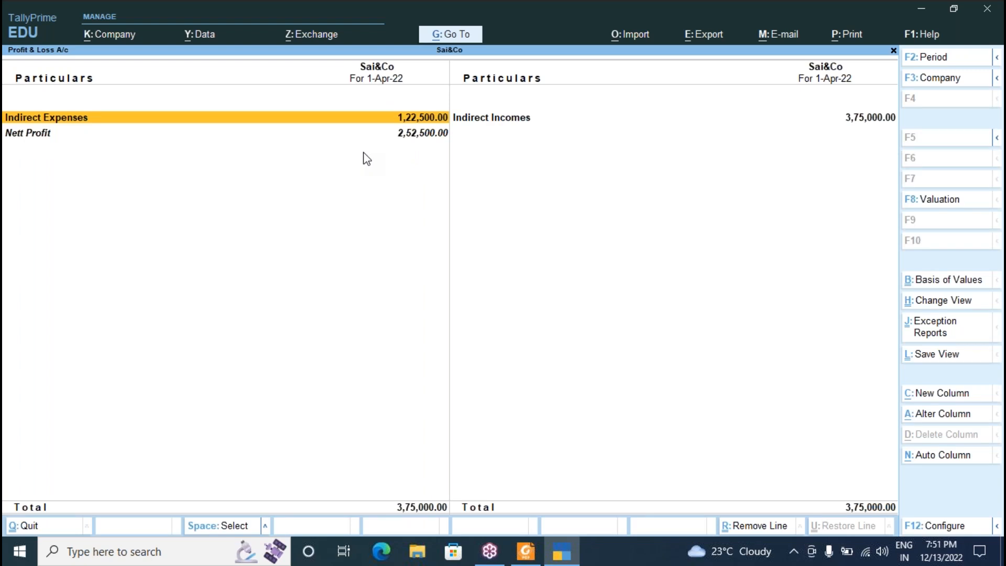
{"action": "key", "text": "alt"}
{"action": "key", "text": "alt+F5"}
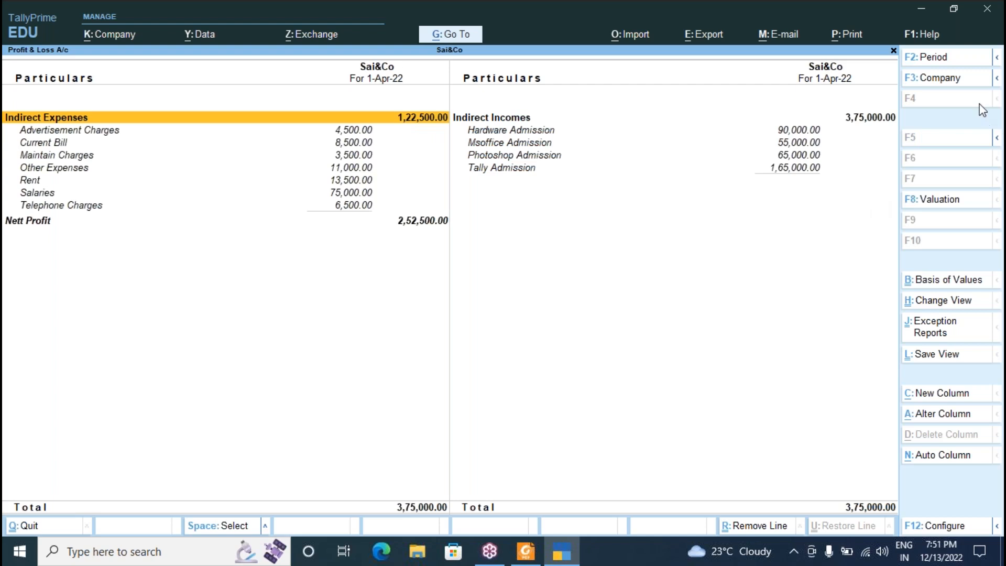
{"action": "left_click", "coordinate": [996, 62]}
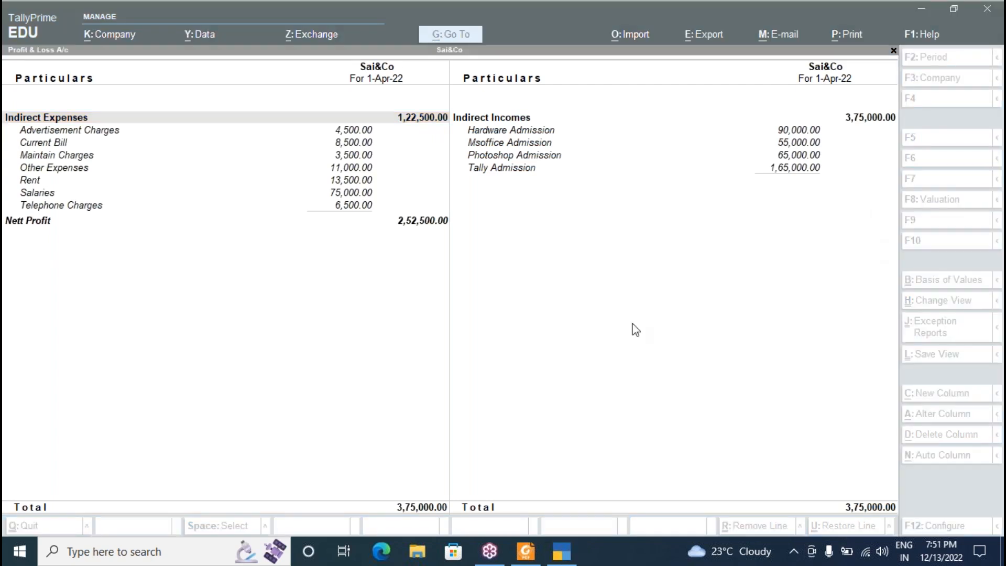
{"action": "left_click", "coordinate": [606, 243]}
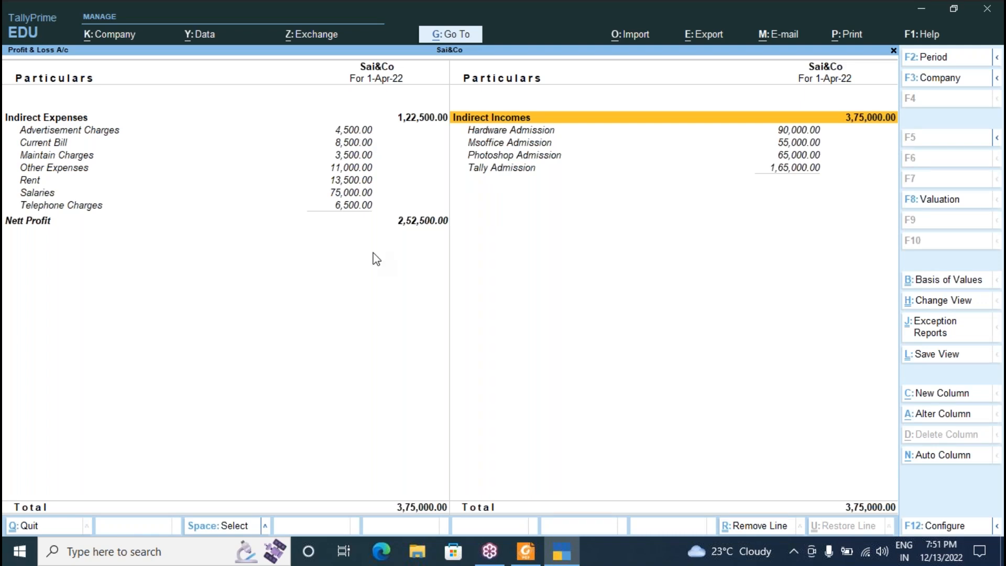
{"action": "key", "text": "Escape"}
View the detailed Balance Sheet, balanced at 14,52,500.
{"action": "key", "text": "b"}
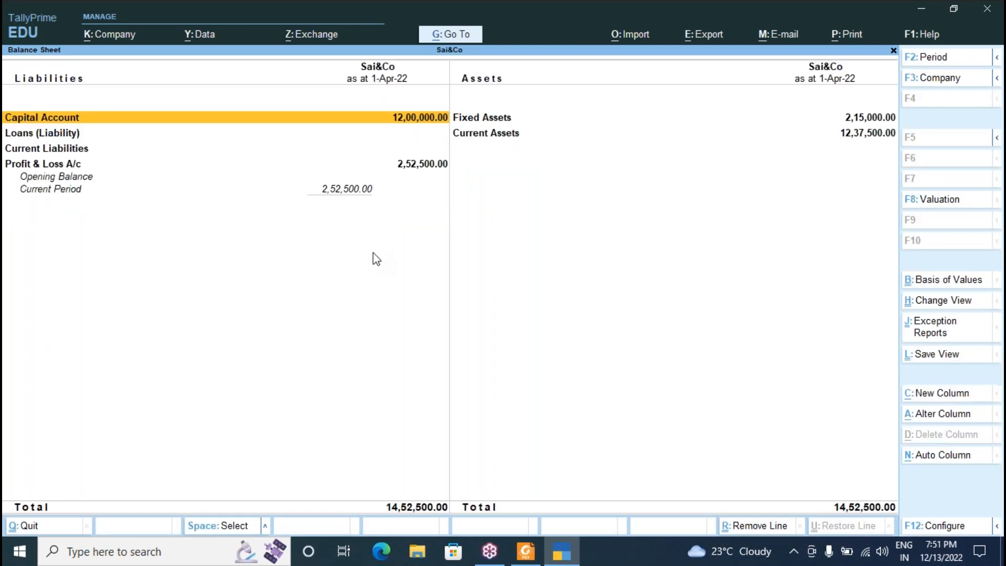
{"action": "key", "text": "alt+F5"}
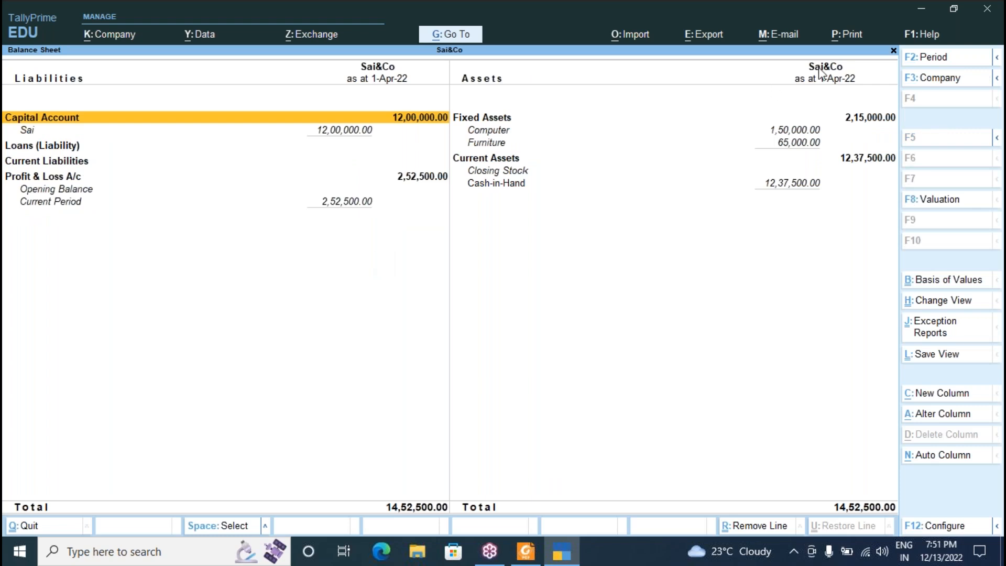
{"action": "left_click", "coordinate": [798, 54]}
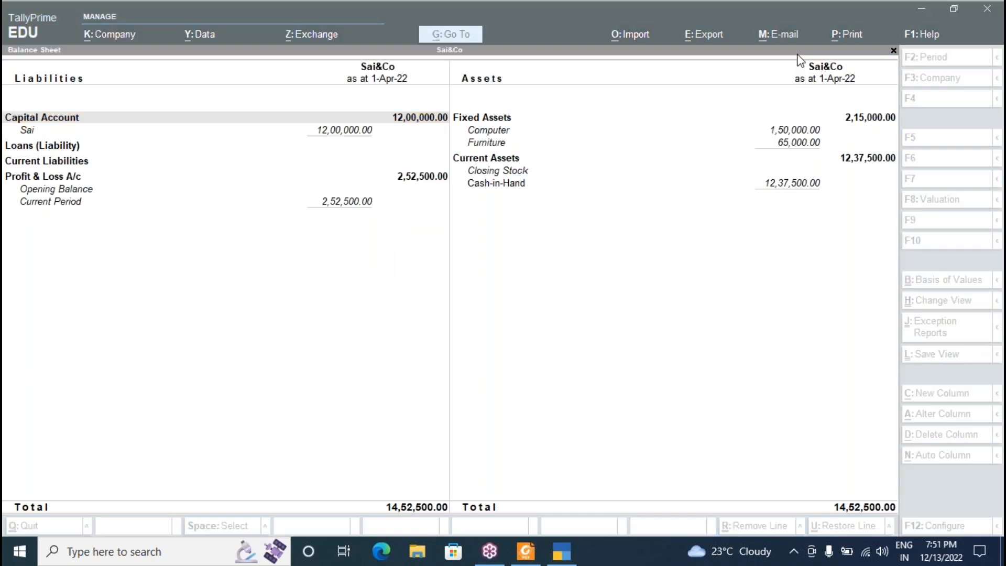
Find PowerPoint through Windows search and open the password-protected 'new tally' presentation.
{"action": "left_click", "coordinate": [131, 551]}
{"action": "type", "text": "lll"}
{"action": "key", "text": "BackSpace"}
{"action": "key", "text": "BackSpace"}
{"action": "key", "text": "BackSpace"}
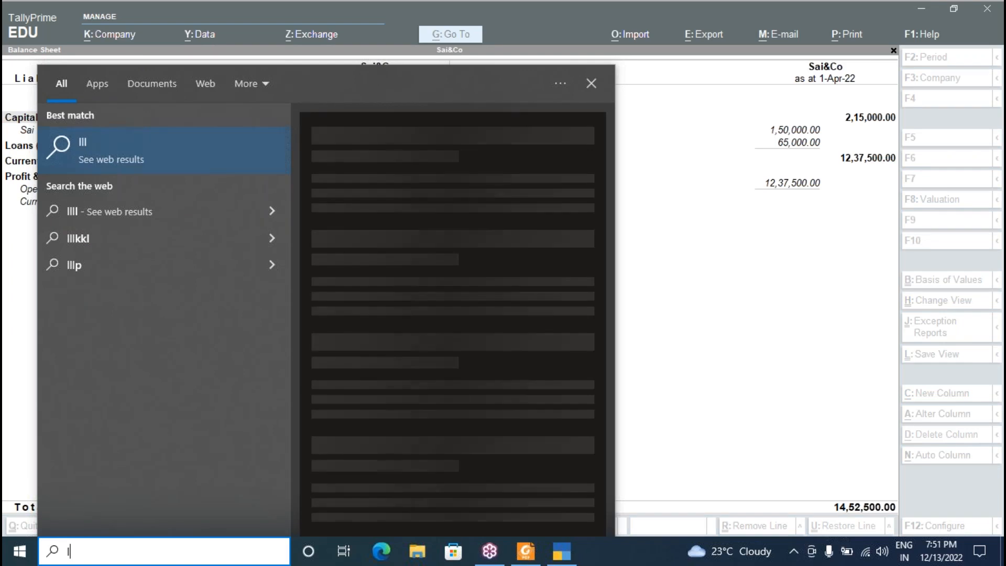
{"action": "type", "text": "new"}
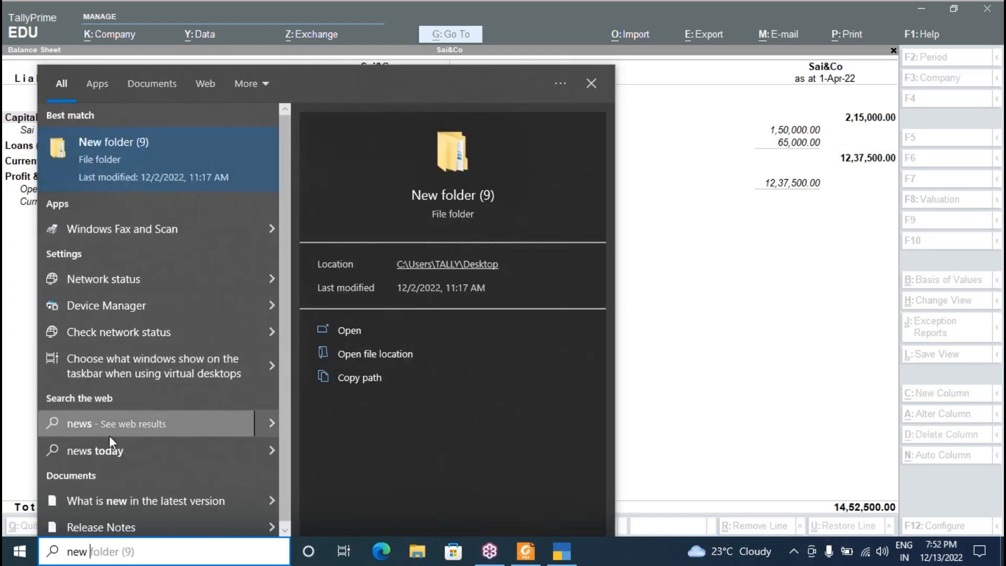
{"action": "type", "text": " p"}
{"action": "key", "text": "BackSpace"}
{"action": "type", "text": "tall"}
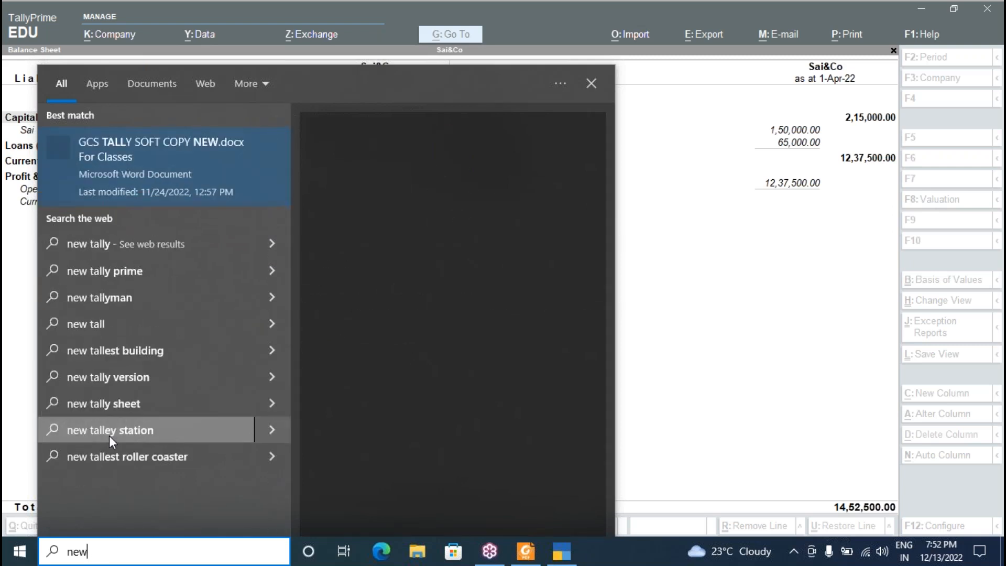
{"action": "key", "text": "BackSpace"}
{"action": "key", "text": "BackSpace"}
{"action": "key", "text": "BackSpace"}
{"action": "key", "text": "BackSpace"}
{"action": "key", "text": "BackSpace"}
{"action": "key", "text": "BackSpace"}
{"action": "key", "text": "BackSpace"}
{"action": "key", "text": "BackSpace"}
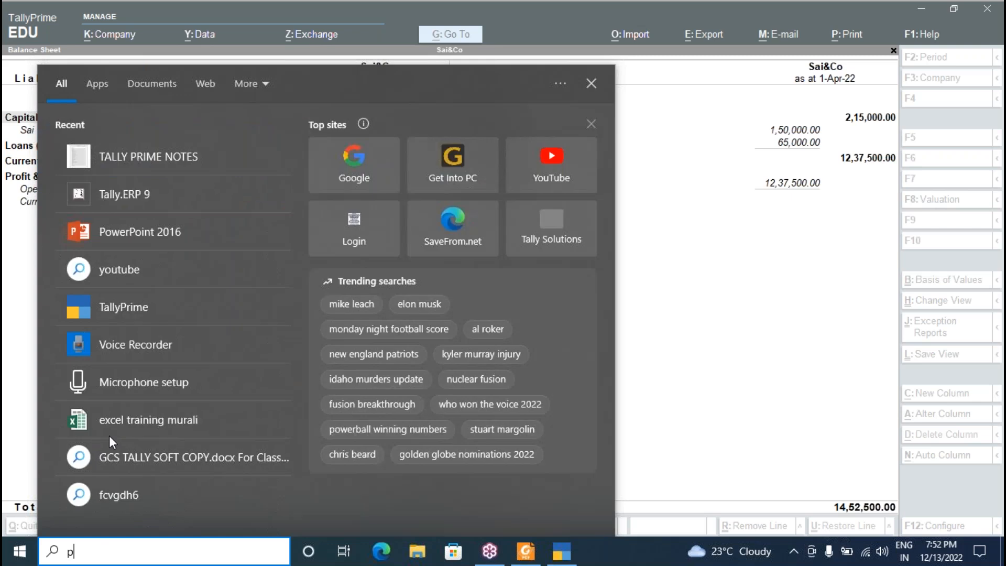
{"action": "type", "text": "popwer"}
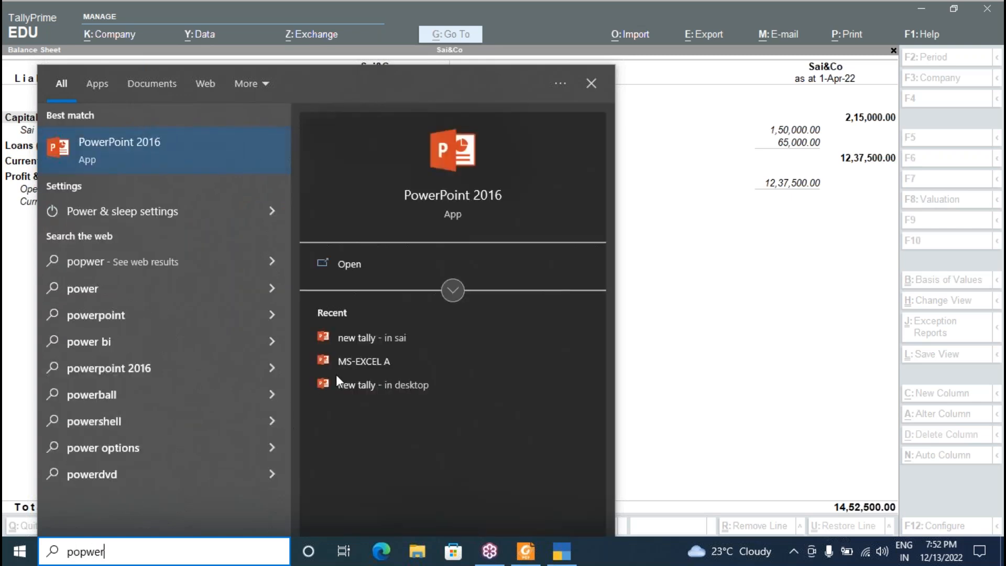
{"action": "left_click", "coordinate": [344, 338]}
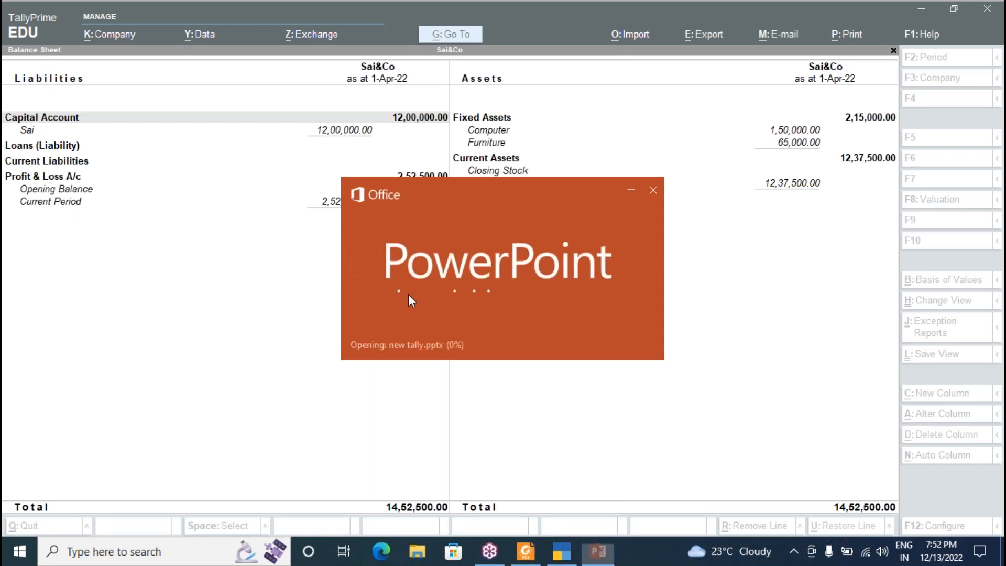
{"action": "type", "text": "***"}
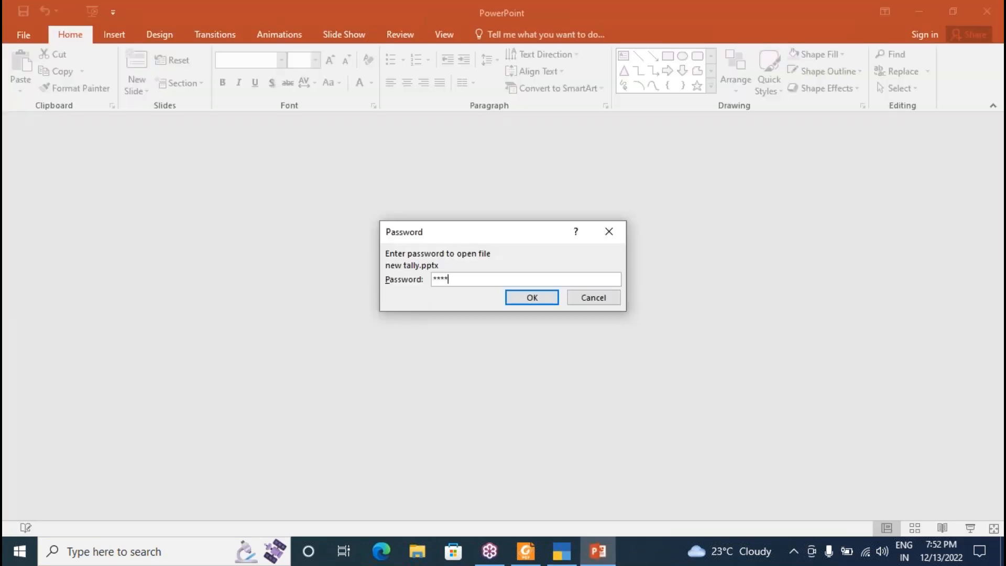
{"action": "type", "text": "*"}
{"action": "key", "text": "Return"}
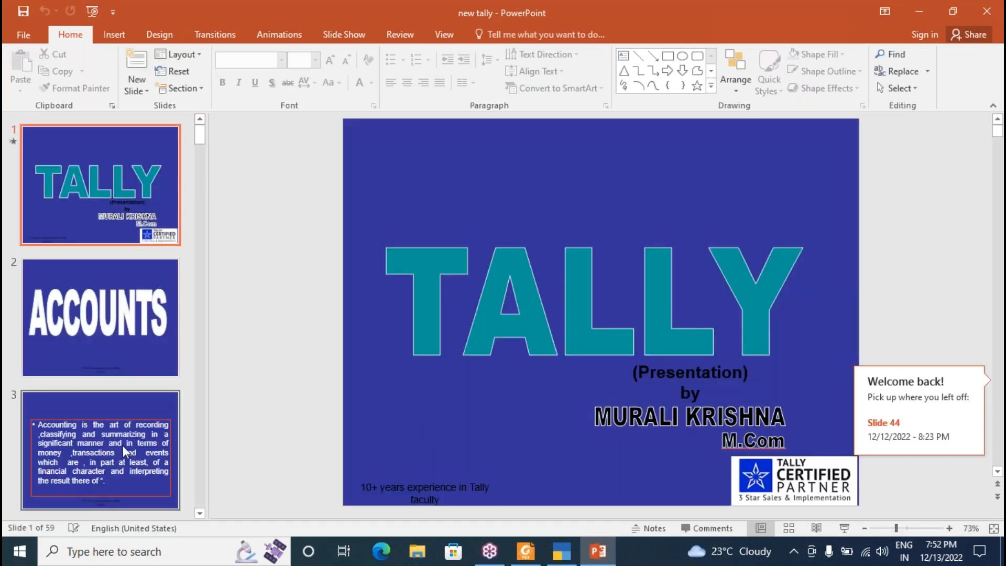
Run the slide show full screen on the Manual Accounts Day book slide.
{"action": "key", "text": "Down"}
{"action": "key", "text": "Down"}
{"action": "key", "text": "Down"}
{"action": "key", "text": "Down"}
{"action": "key", "text": "Down"}
{"action": "key", "text": "Down"}
{"action": "key", "text": "Down"}
{"action": "key", "text": "Down"}
{"action": "key", "text": "Down"}
{"action": "key", "text": "Down"}
{"action": "key", "text": "Down"}
{"action": "key", "text": "Down"}
{"action": "key", "text": "Down"}
{"action": "key", "text": "Down"}
{"action": "key", "text": "Down"}
{"action": "key", "text": "Down"}
{"action": "key", "text": "Down"}
{"action": "key", "text": "Down"}
{"action": "key", "text": "Down"}
{"action": "key", "text": "Down"}
{"action": "key", "text": "Down"}
{"action": "key", "text": "Down"}
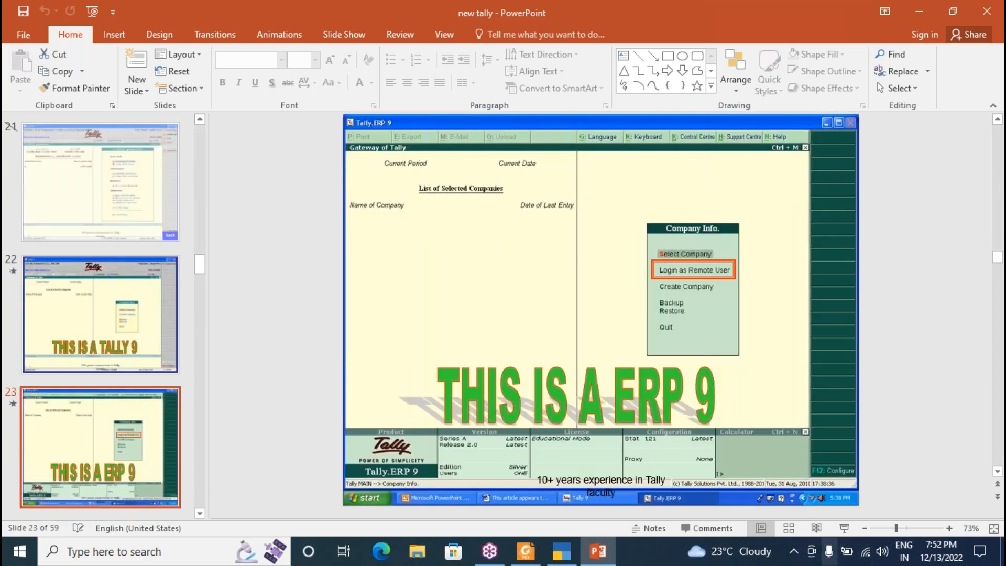
{"action": "key", "text": "shift+F5"}
{"action": "key", "text": "Up"}
{"action": "key", "text": "Up"}
{"action": "key", "text": "Up"}
{"action": "key", "text": "Up"}
{"action": "key", "text": "Up"}
{"action": "key", "text": "Up"}
{"action": "key", "text": "Up"}
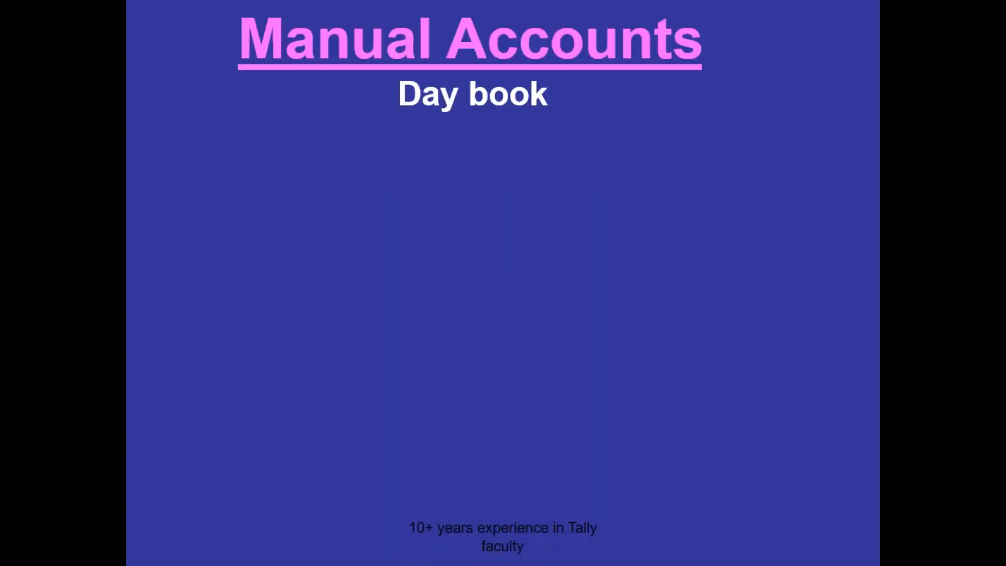
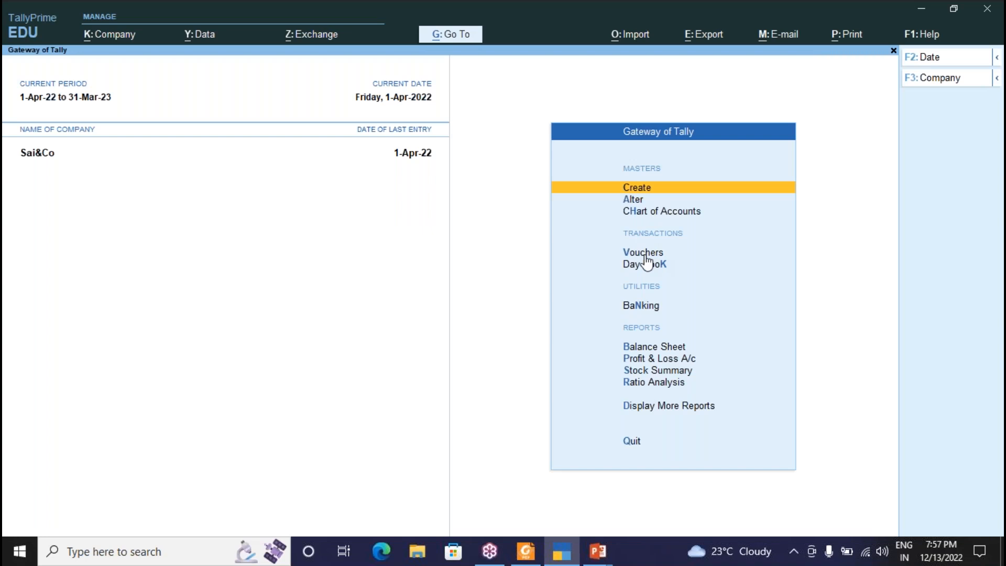
Start a new Payment voucher, No. 10 dated 1-Apr-22, for Sai&Co.
{"action": "key", "text": "v"}
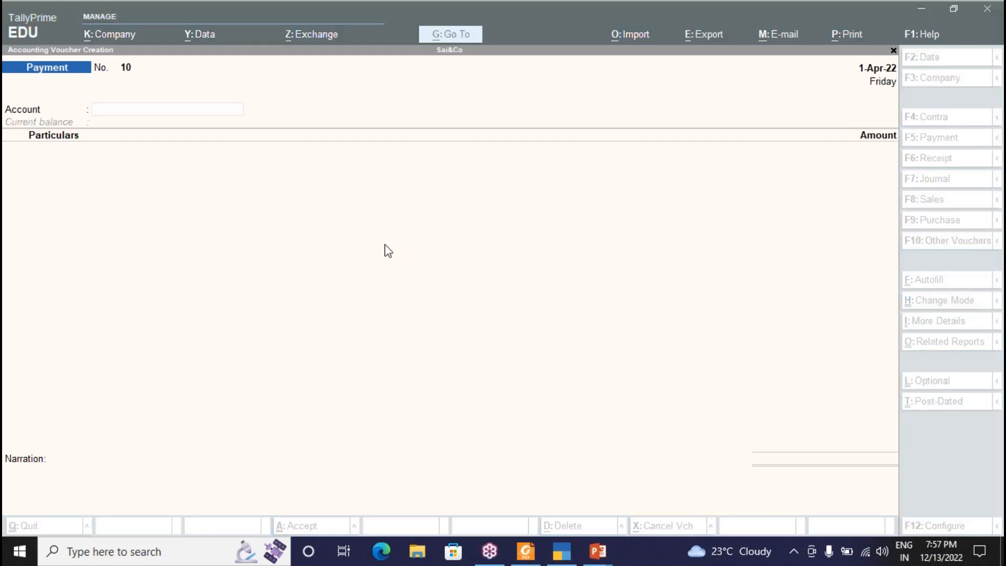
Record Payment No. 10 of 10,000 from Cash to Tally Admission, then reopen it.
{"action": "left_click", "coordinate": [117, 121]}
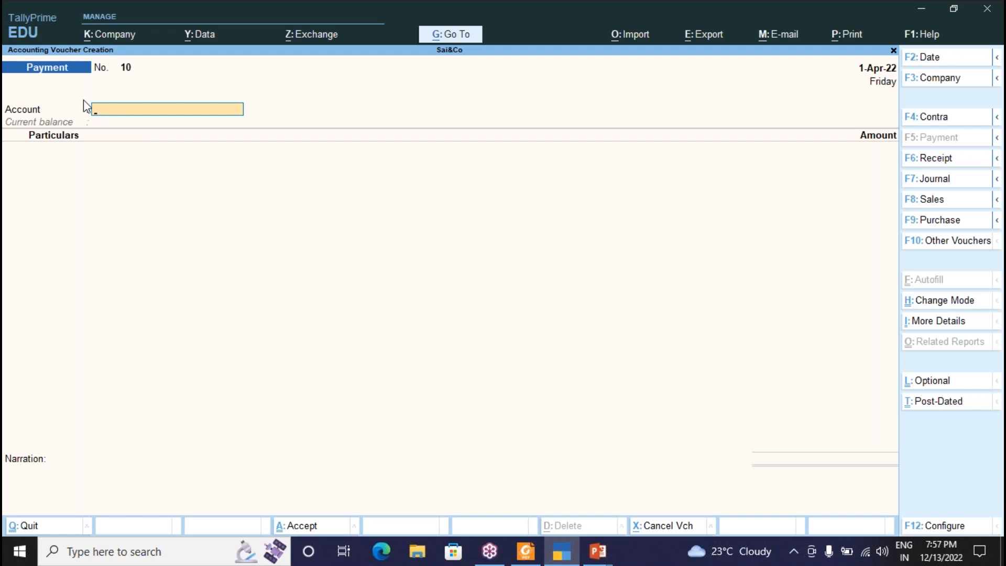
{"action": "key", "text": "Return"}
{"action": "type", "text": "T"}
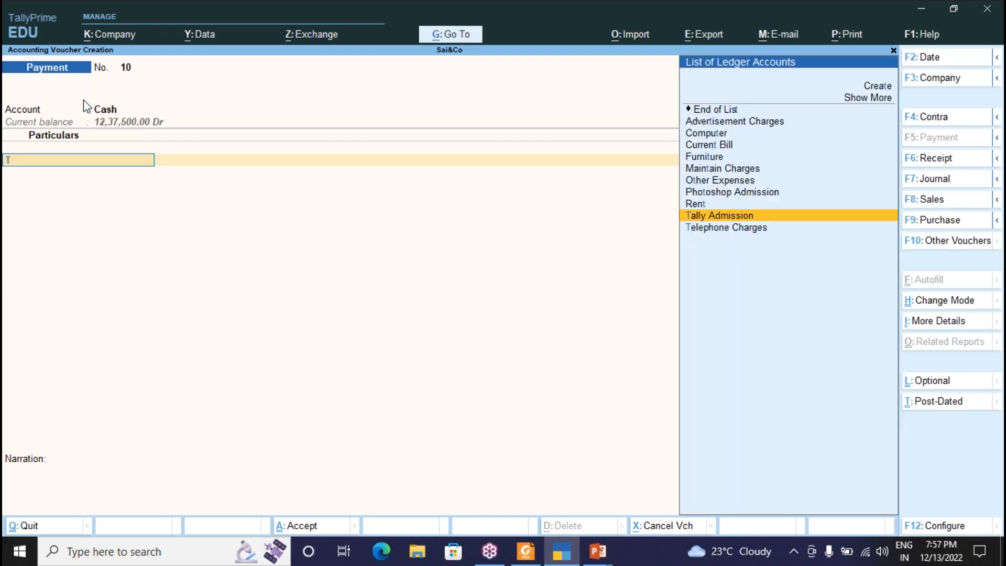
{"action": "key", "text": "Return"}
{"action": "type", "text": "10000"}
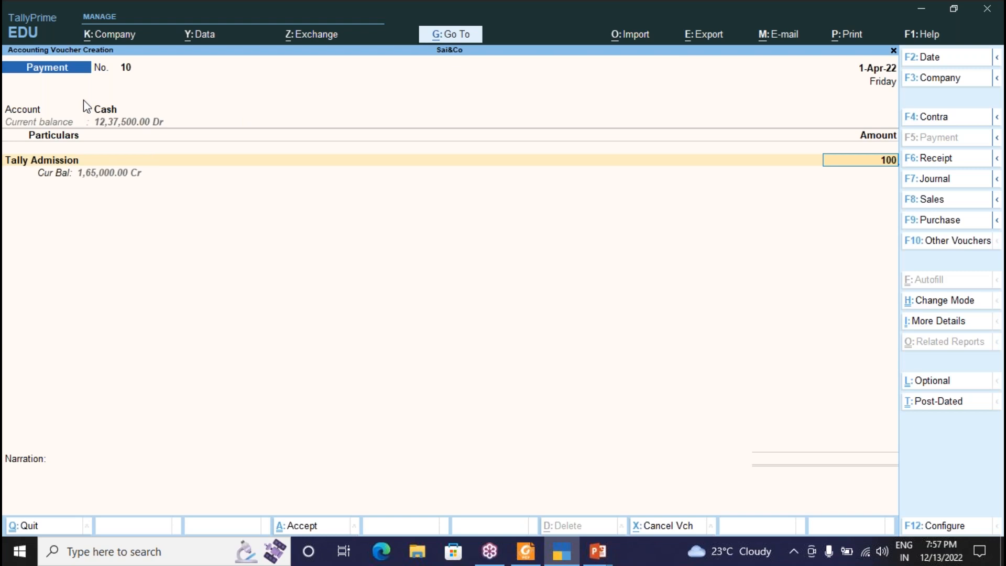
{"action": "key", "text": "Return"}
{"action": "key", "text": "Return"}
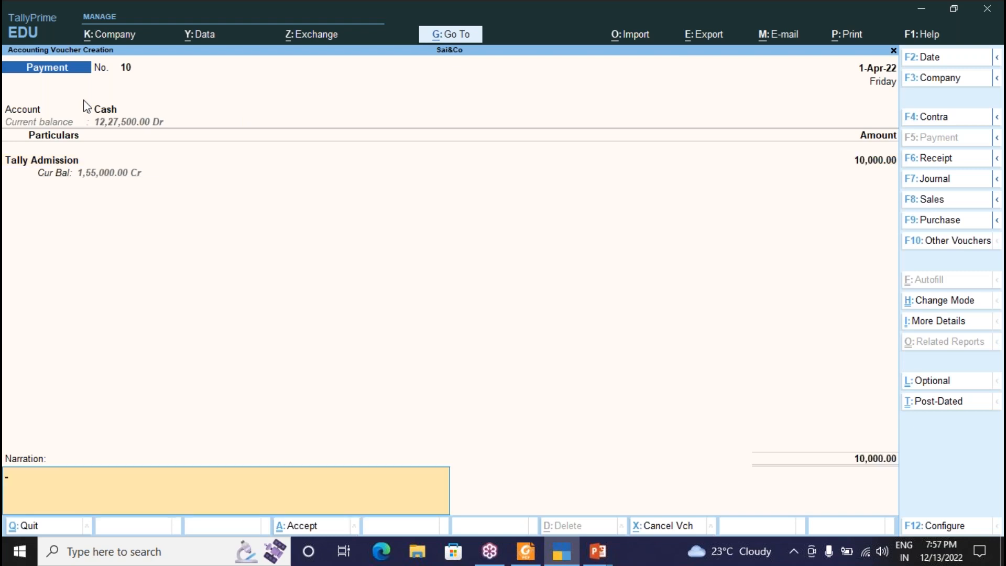
{"action": "key", "text": "Return"}
{"action": "key", "text": "Return"}
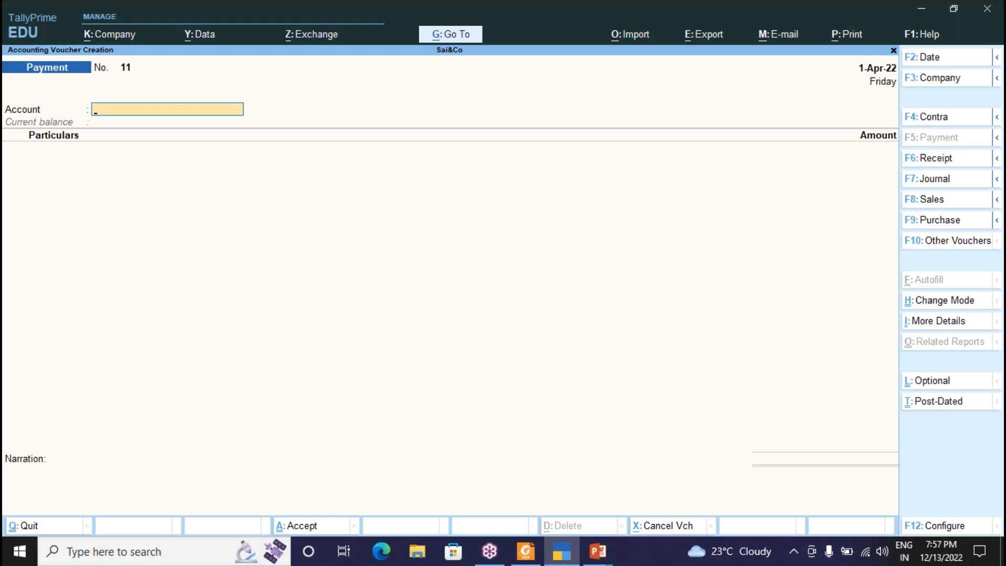
{"action": "key", "text": "Page_Up"}
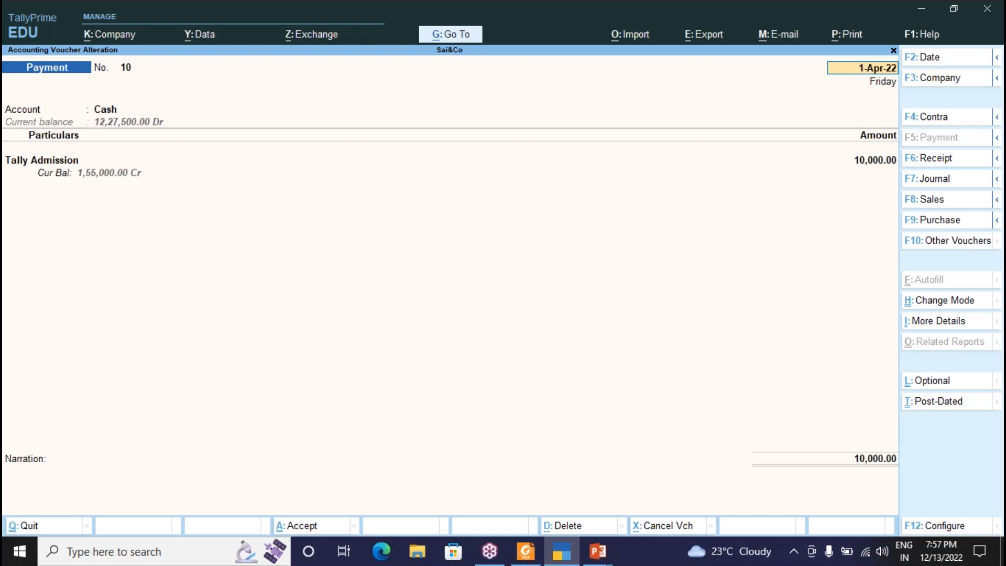
Convert Payment No. 10 into Receipt No. 8 for Tally Admission 10,000.
{"action": "key", "text": "Page_Up"}
{"action": "key", "text": "Return"}
{"action": "key", "text": "Return"}
{"action": "key", "text": "Return"}
{"action": "key", "text": "Return"}
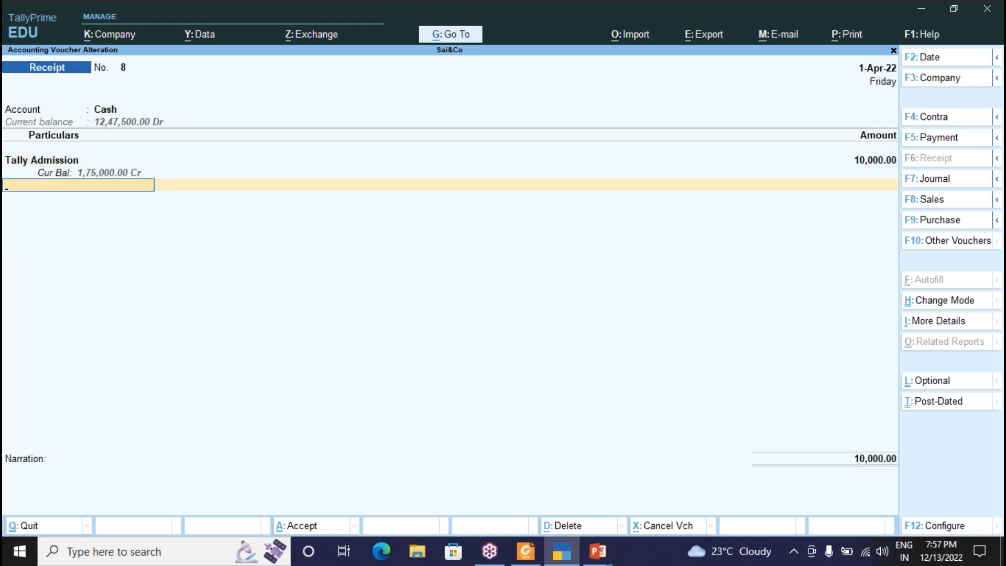
{"action": "key", "text": "Return"}
{"action": "key", "text": "Return"}
{"action": "key", "text": "Return"}
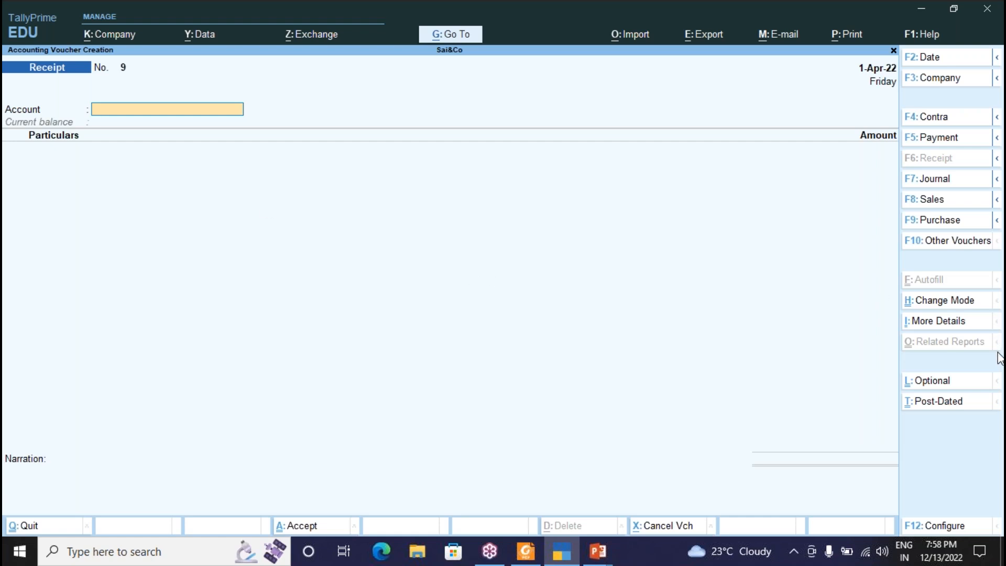
{"action": "left_click", "coordinate": [995, 349]}
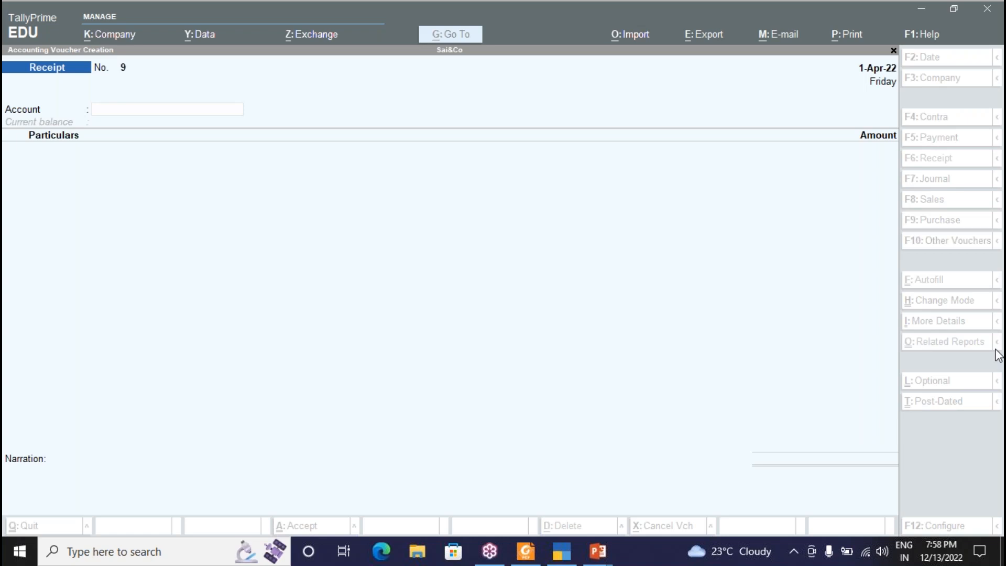
Review nearby vouchers, then delete Receipt No. 8 for Tally Admission.
{"action": "left_click", "coordinate": [205, 266]}
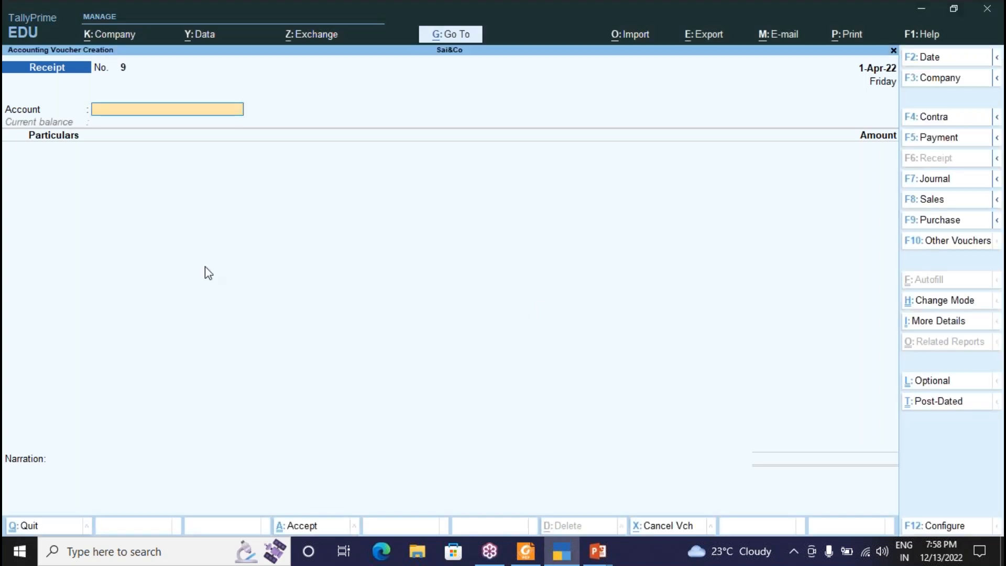
{"action": "key", "text": "Page_Up"}
{"action": "key", "text": "Page_Up"}
{"action": "key", "text": "Page_Up"}
{"action": "key", "text": "Page_Up"}
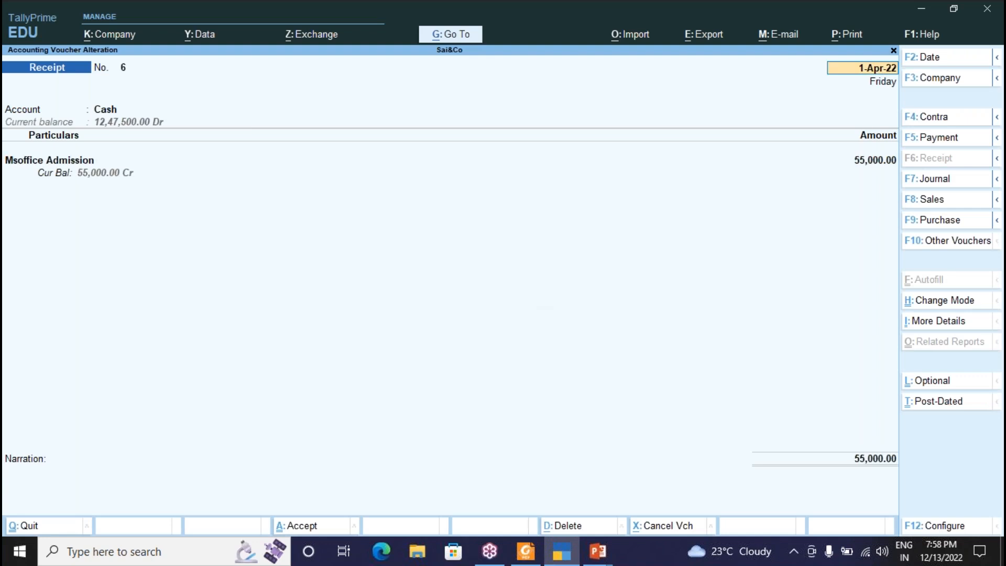
{"action": "key", "text": "Page_Up"}
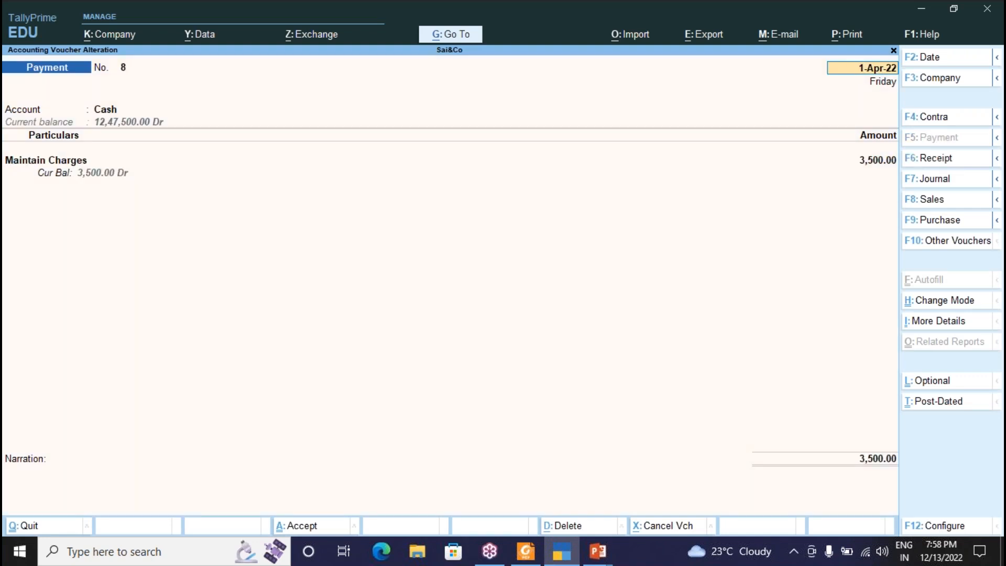
{"action": "key", "text": "Page_Down"}
{"action": "key", "text": "Page_Down"}
{"action": "key", "text": "Page_Down"}
{"action": "key", "text": "Page_Down"}
{"action": "key", "text": "Page_Down"}
{"action": "key", "text": "Page_Up"}
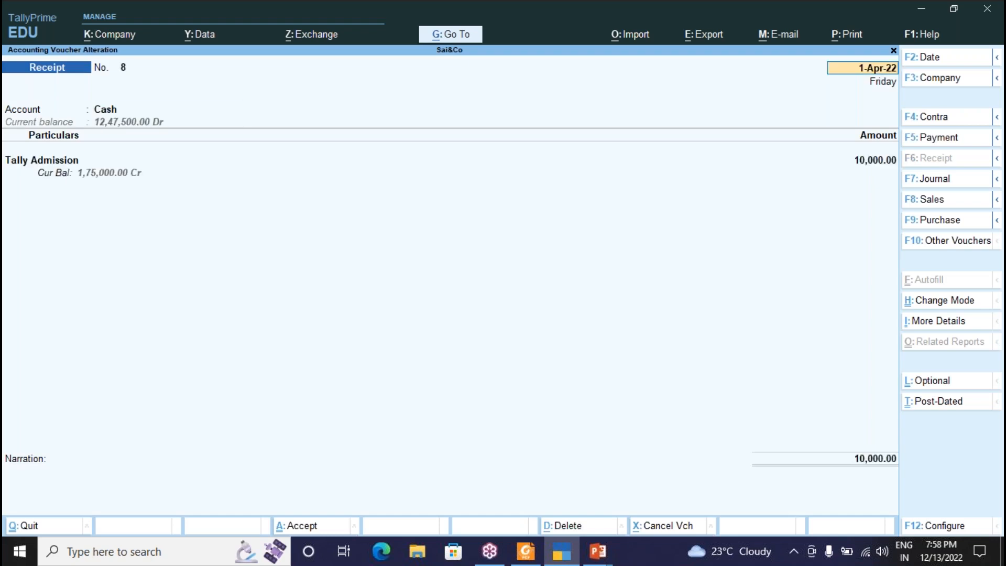
{"action": "key", "text": "alt"}
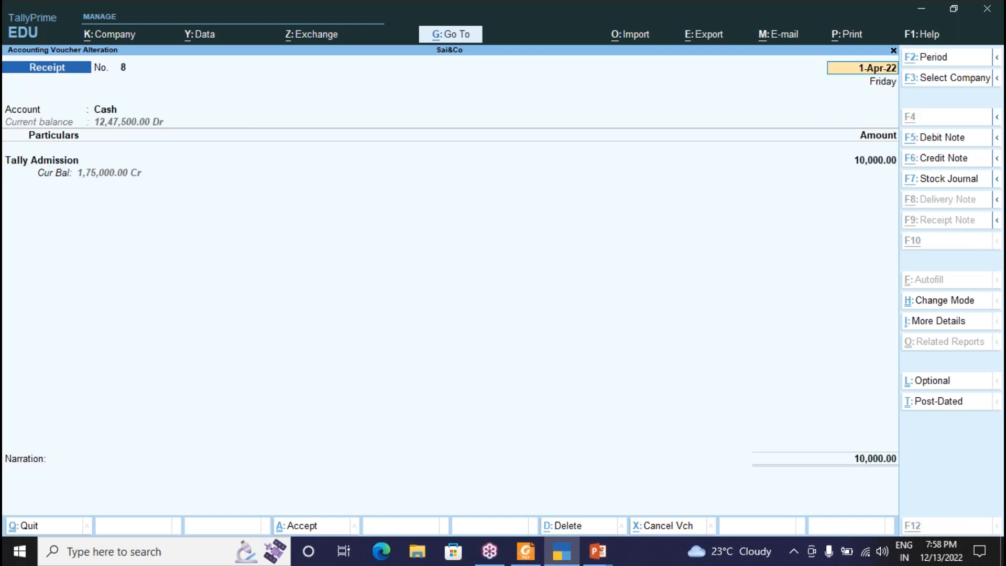
{"action": "key", "text": "alt+d"}
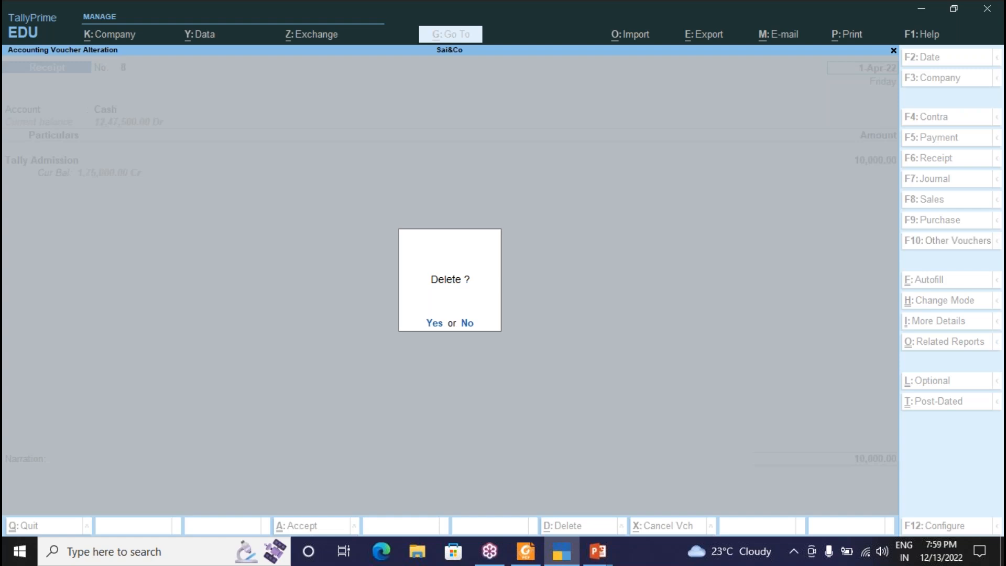
{"action": "key", "text": "Return"}
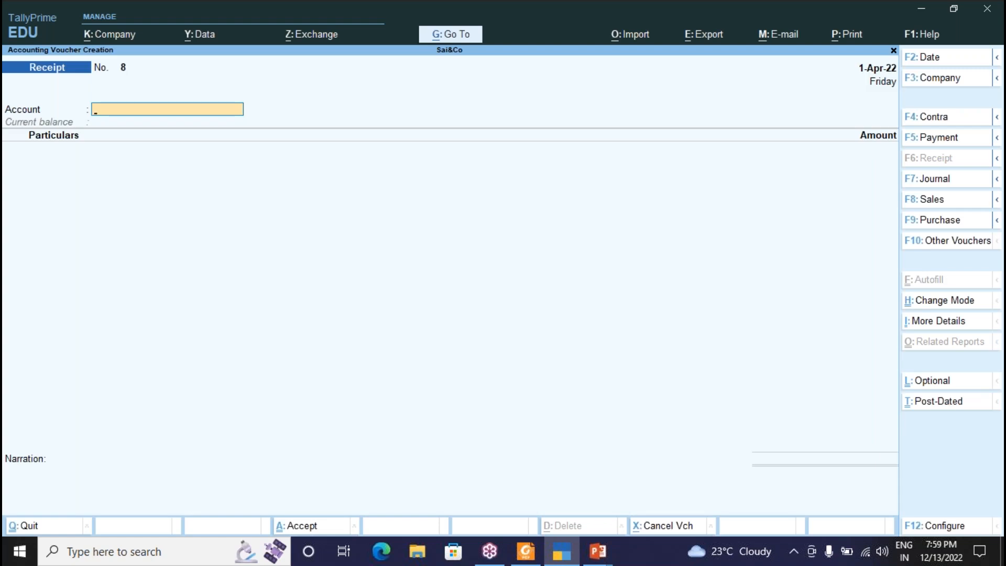
Delete Photoshop Admission Receipt No. 7 and quit voucher entry to the Gateway of Tally.
{"action": "key", "text": "Page_Up"}
{"action": "key", "text": "alt"}
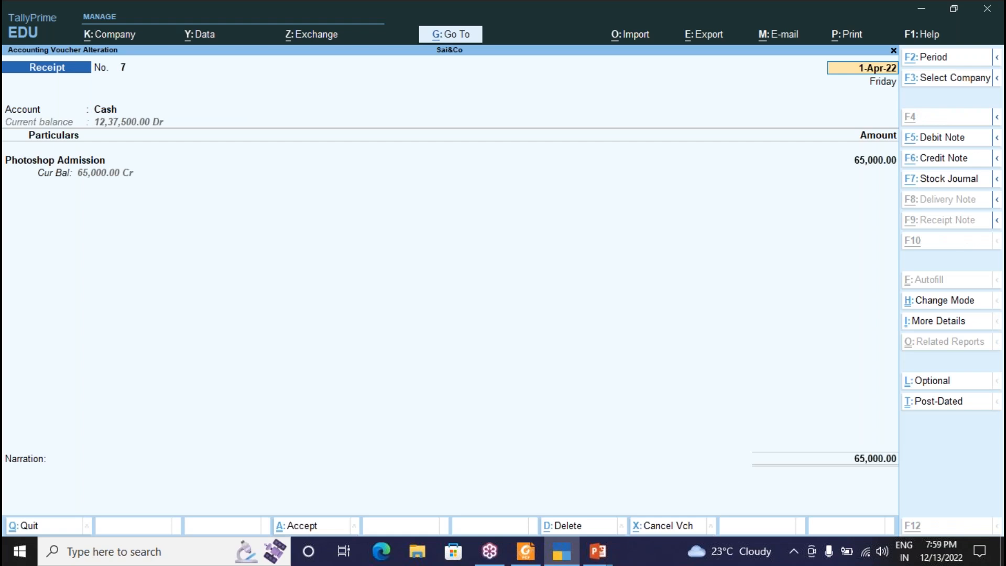
{"action": "key", "text": "alt+d"}
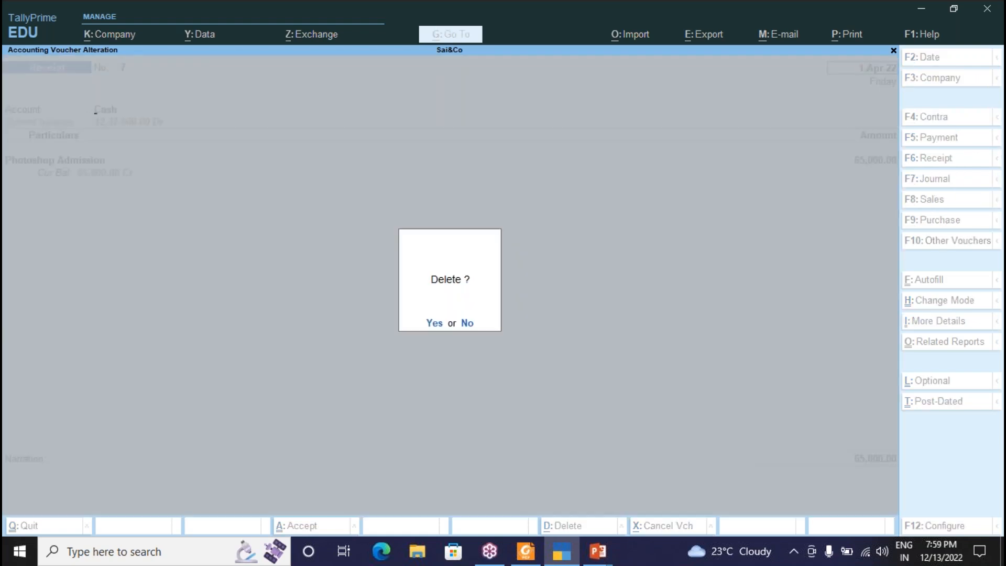
{"action": "key", "text": "y"}
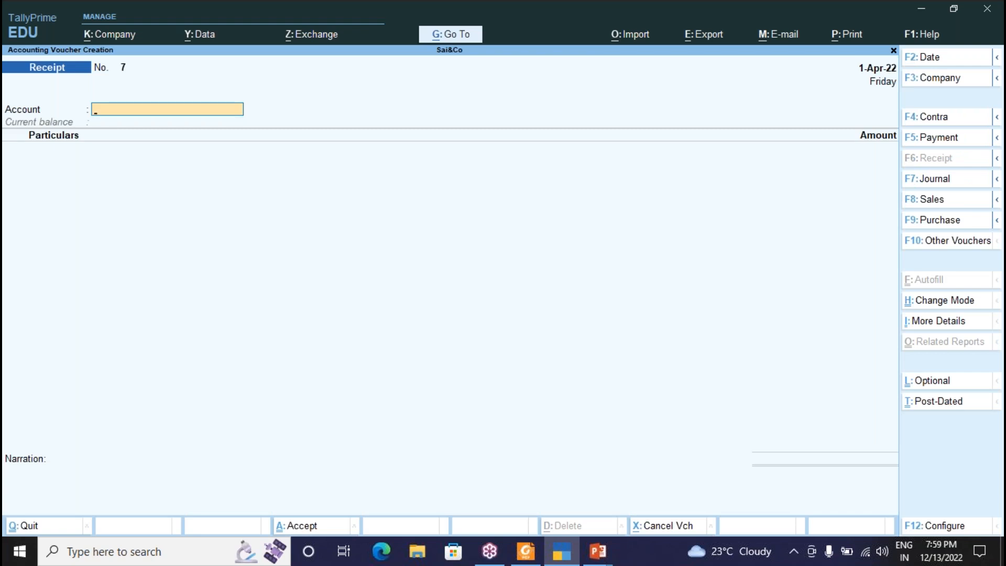
{"action": "key", "text": "Escape"}
{"action": "key", "text": "y"}
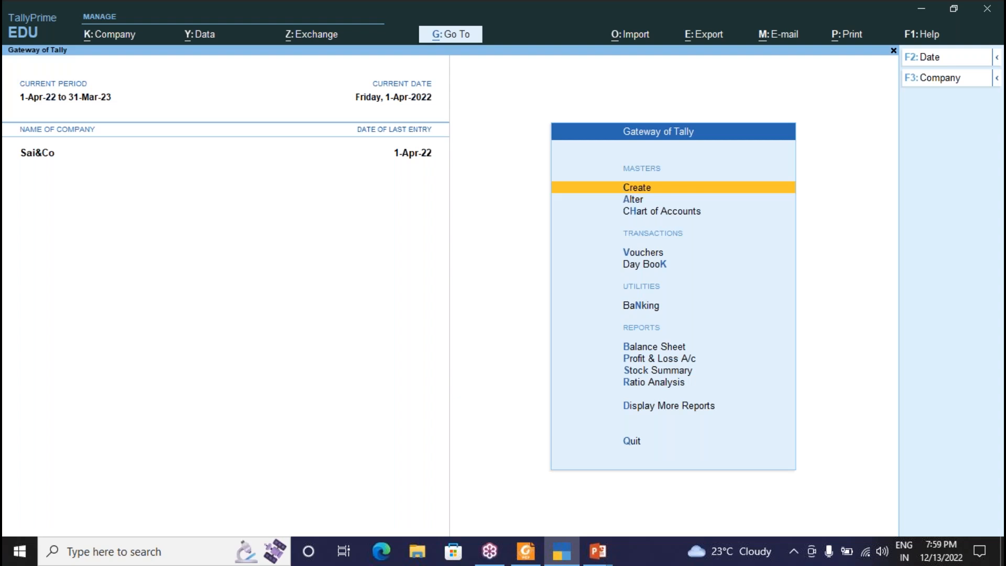
Show the detailed Profit & Loss and select the Maintain Charges ledger.
{"action": "key", "text": "p"}
{"action": "key", "text": "alt+F5"}
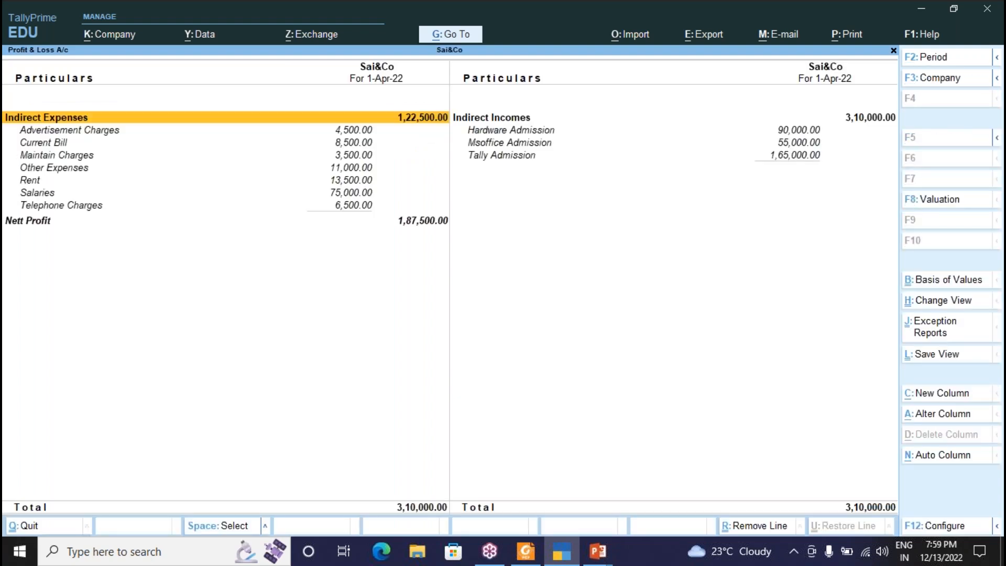
{"action": "key", "text": "Right"}
{"action": "key", "text": "Down"}
{"action": "key", "text": "Down"}
{"action": "key", "text": "Left"}
{"action": "key", "text": "Down"}
{"action": "key", "text": "Down"}
{"action": "key", "text": "Up"}
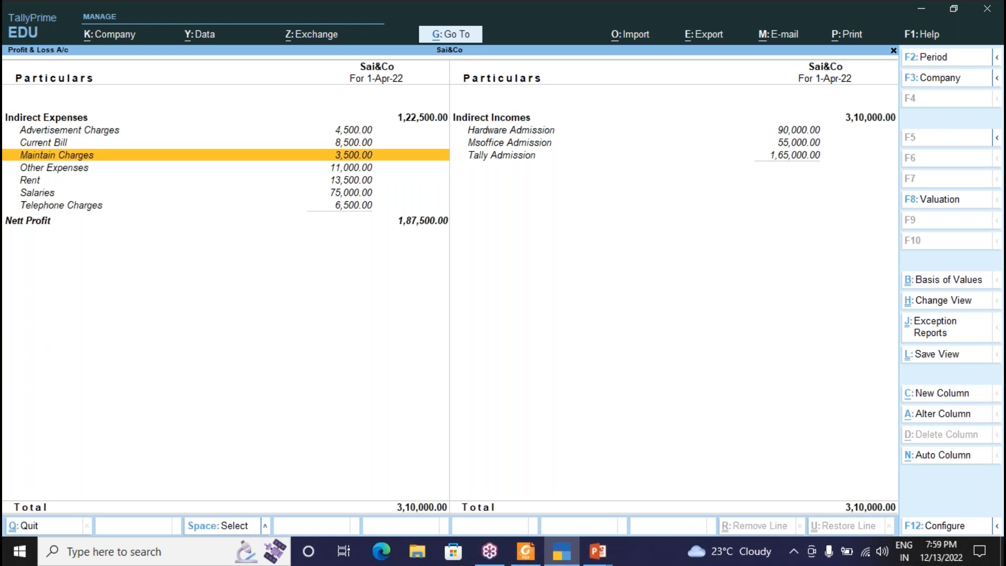
Move Maintain Charges under Indirect Incomes and save, showing (-)3,500.00 there.
{"action": "key", "text": "ctrl+Return"}
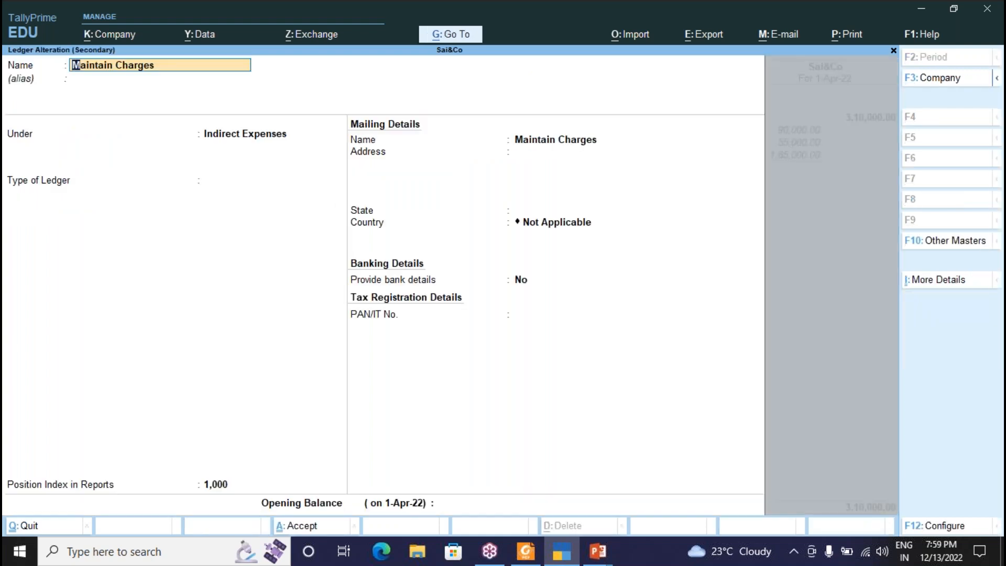
{"action": "key", "text": "Return"}
{"action": "key", "text": "Return"}
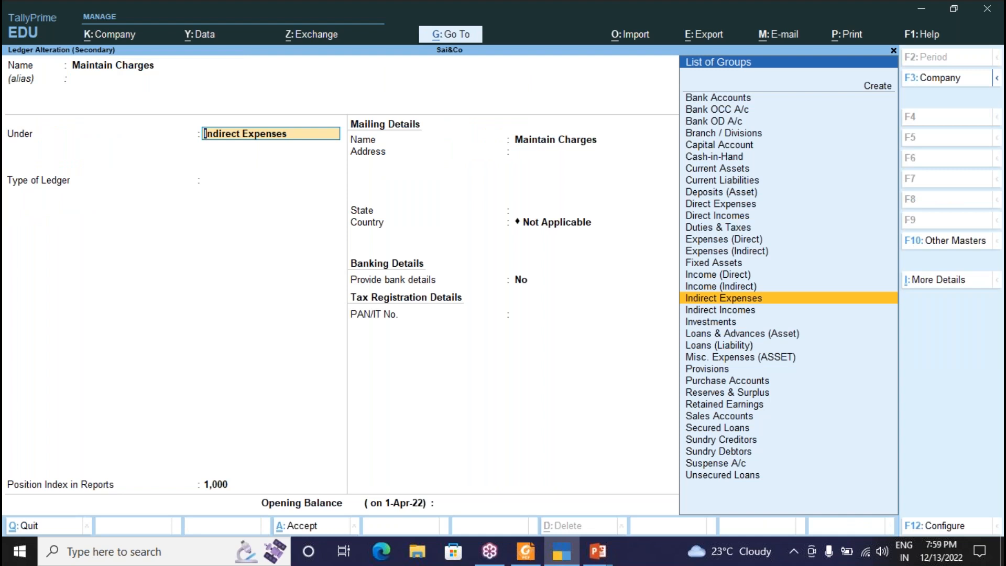
{"action": "key", "text": "Up"}
{"action": "key", "text": "Up"}
{"action": "key", "text": "Up"}
{"action": "key", "text": "Up"}
{"action": "key", "text": "Down"}
{"action": "key", "text": "Down"}
{"action": "key", "text": "Down"}
{"action": "key", "text": "Down"}
{"action": "key", "text": "Down"}
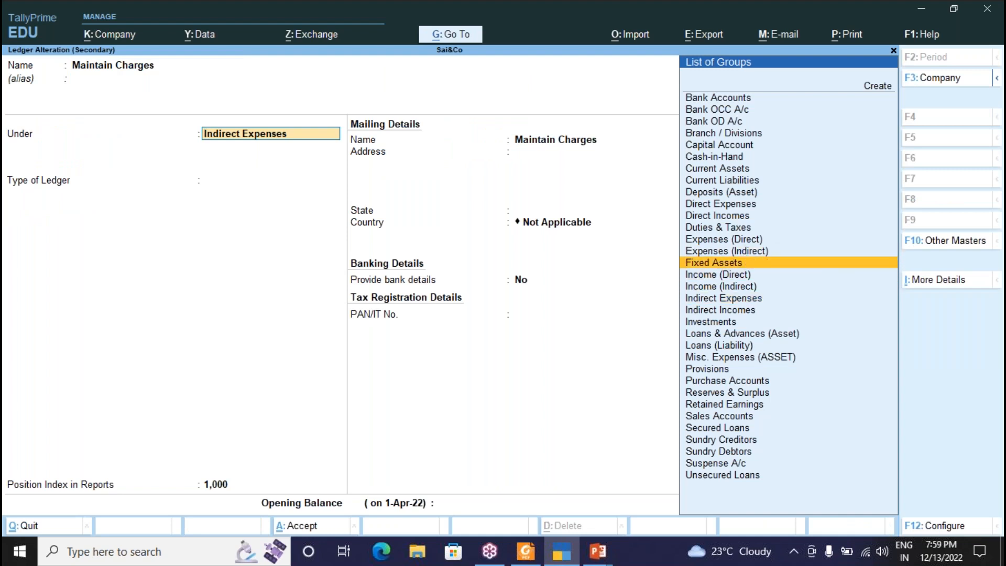
{"action": "key", "text": "Return"}
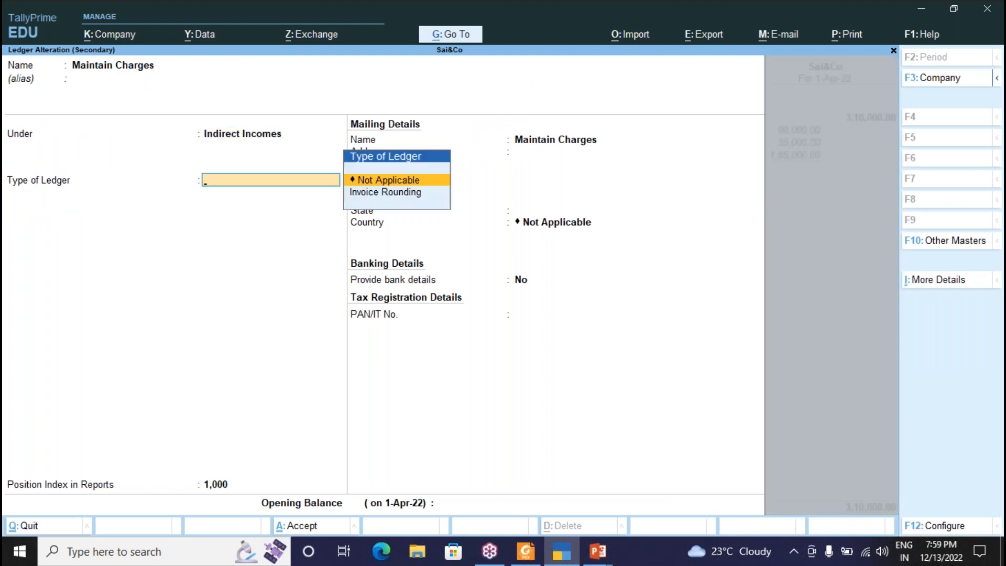
{"action": "key", "text": "ctrl"}
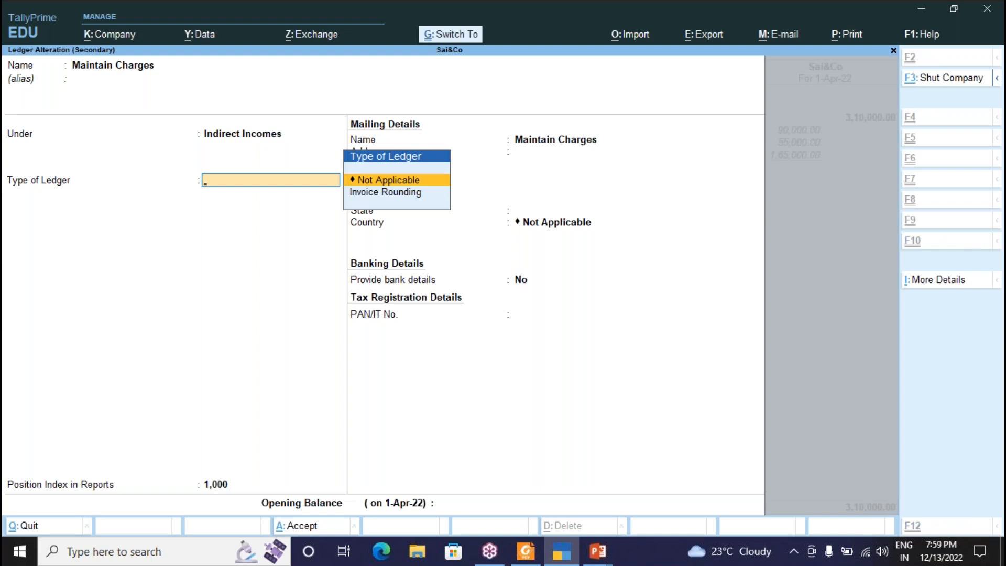
{"action": "key", "text": "ctrl+a"}
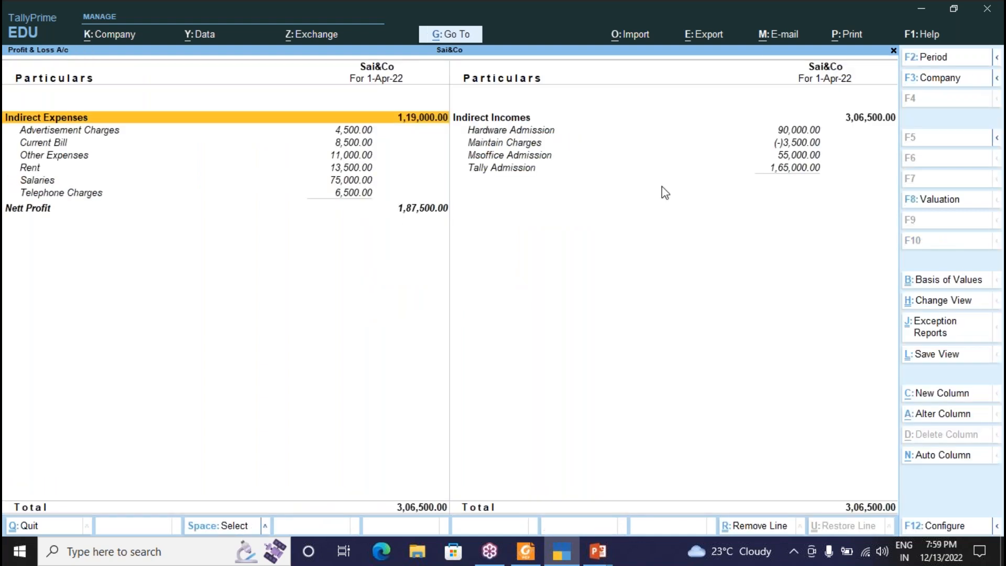
{"action": "left_click", "coordinate": [790, 53]}
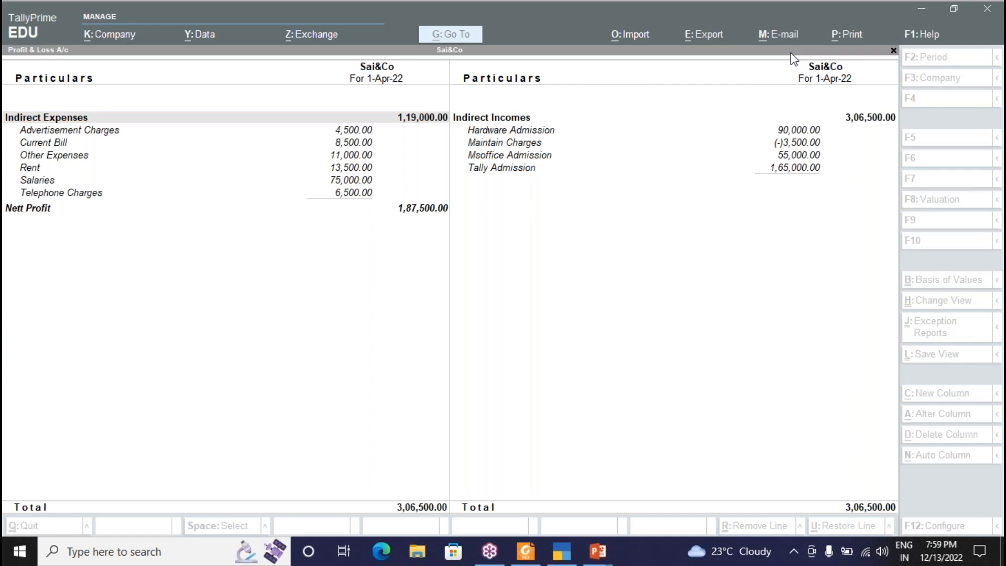
{"action": "left_click", "coordinate": [784, 147]}
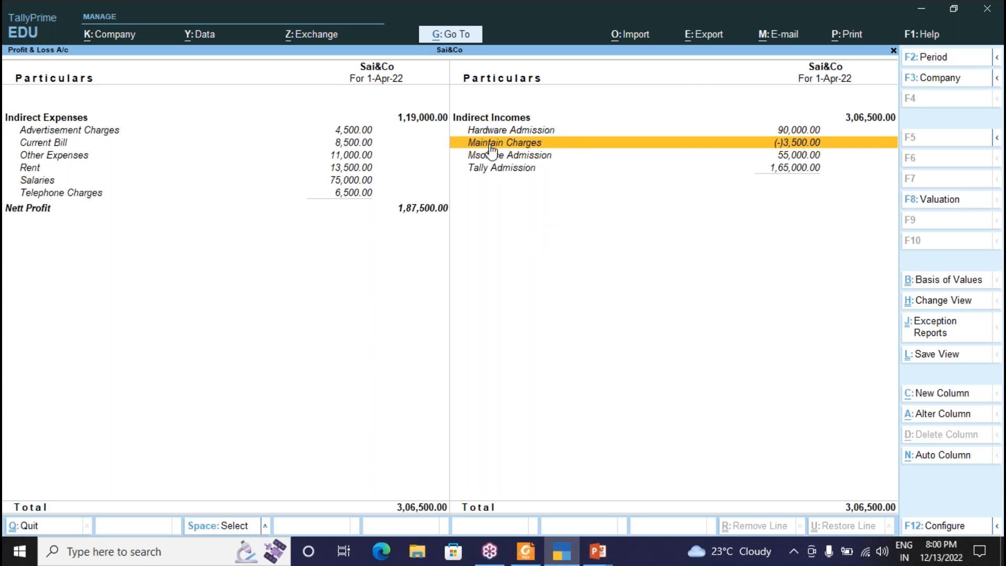
Alter the Maintain Charges ledger so it sits under Indirect Expenses.
{"action": "key", "text": "Escape"}
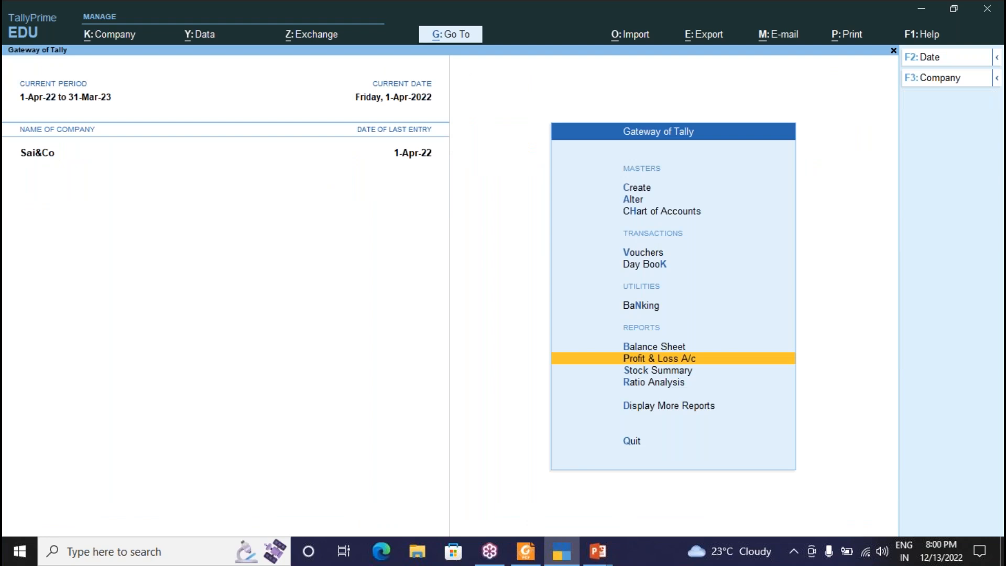
{"action": "key", "text": "Up"}
{"action": "key", "text": "Up"}
{"action": "key", "text": "Up"}
{"action": "key", "text": "Up"}
{"action": "key", "text": "Up"}
{"action": "key", "text": "Up"}
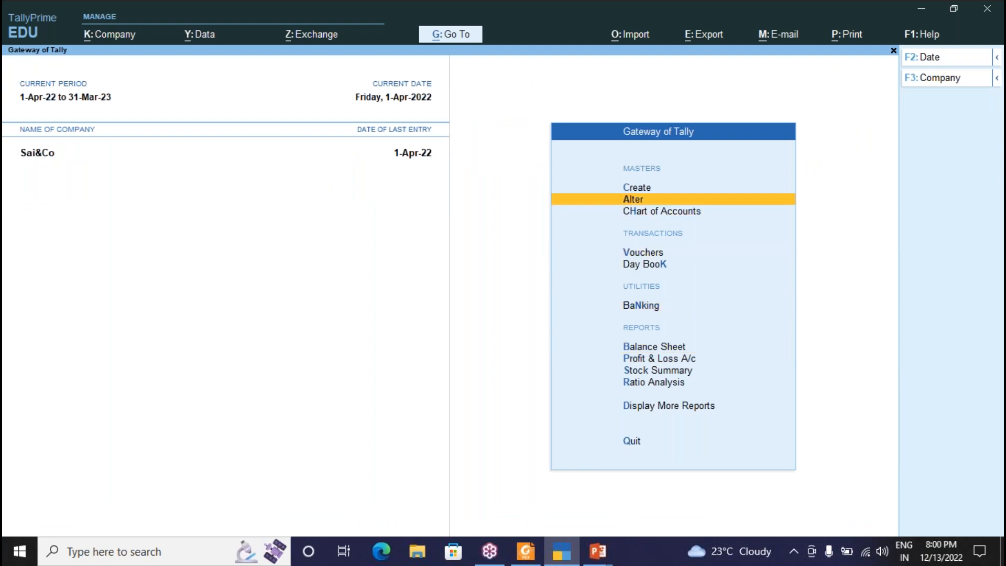
{"action": "key", "text": "Up"}
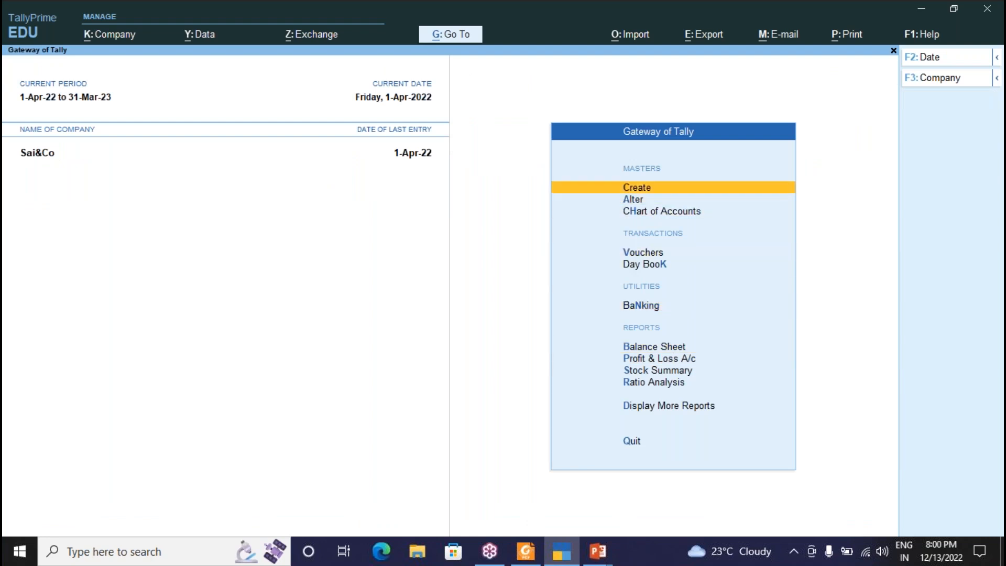
{"action": "key", "text": "Down"}
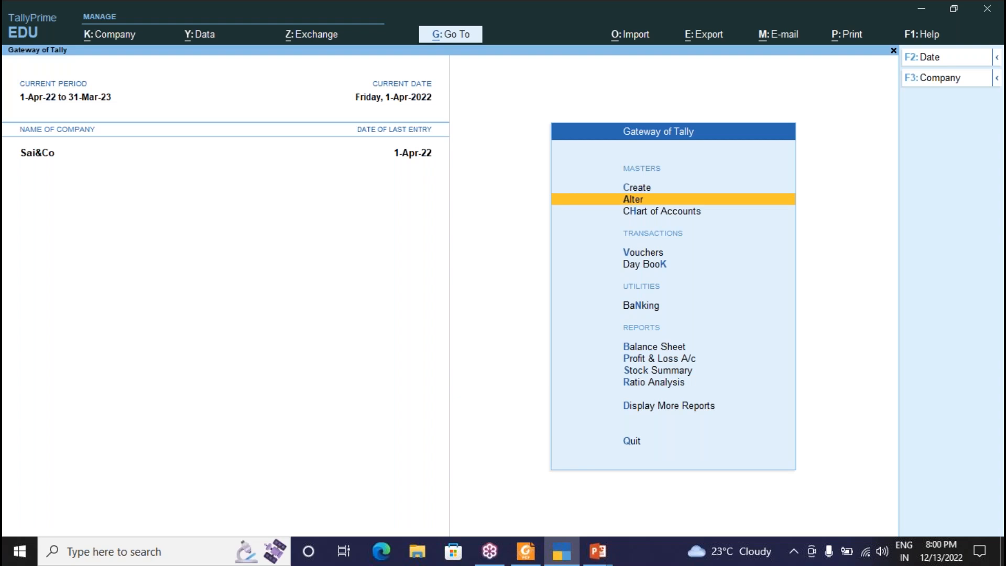
{"action": "key", "text": "Return"}
{"action": "key", "text": "Down"}
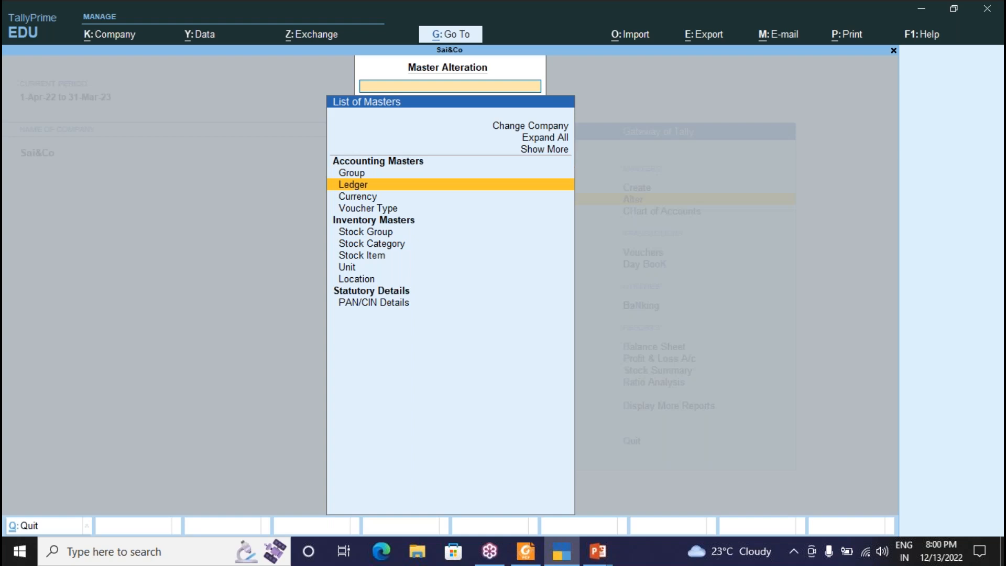
{"action": "key", "text": "Return"}
{"action": "key", "text": "Down"}
{"action": "key", "text": "Down"}
{"action": "key", "text": "Down"}
{"action": "key", "text": "Down"}
{"action": "key", "text": "Down"}
{"action": "key", "text": "Down"}
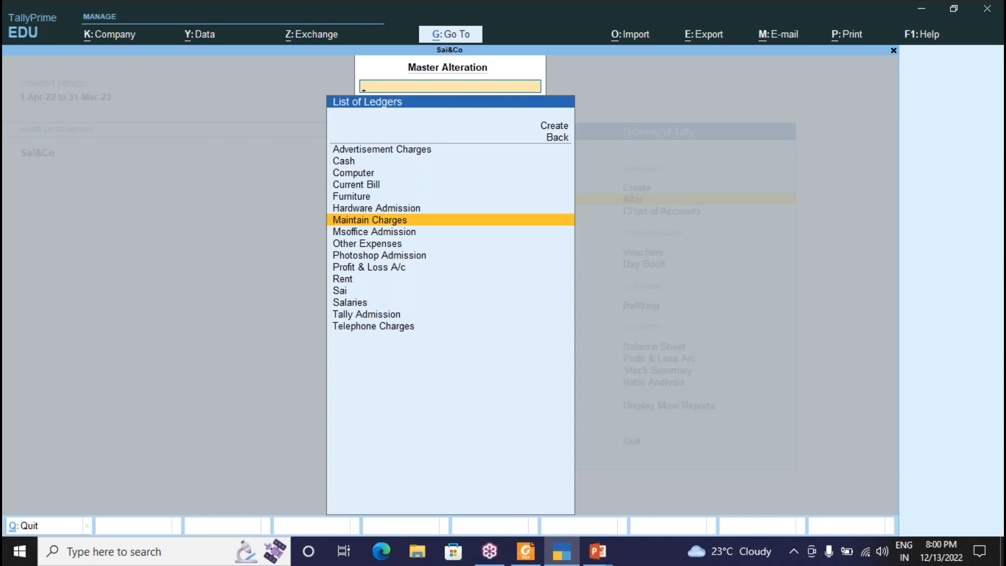
{"action": "key", "text": "Return"}
{"action": "key", "text": "Return"}
{"action": "key", "text": "Return"}
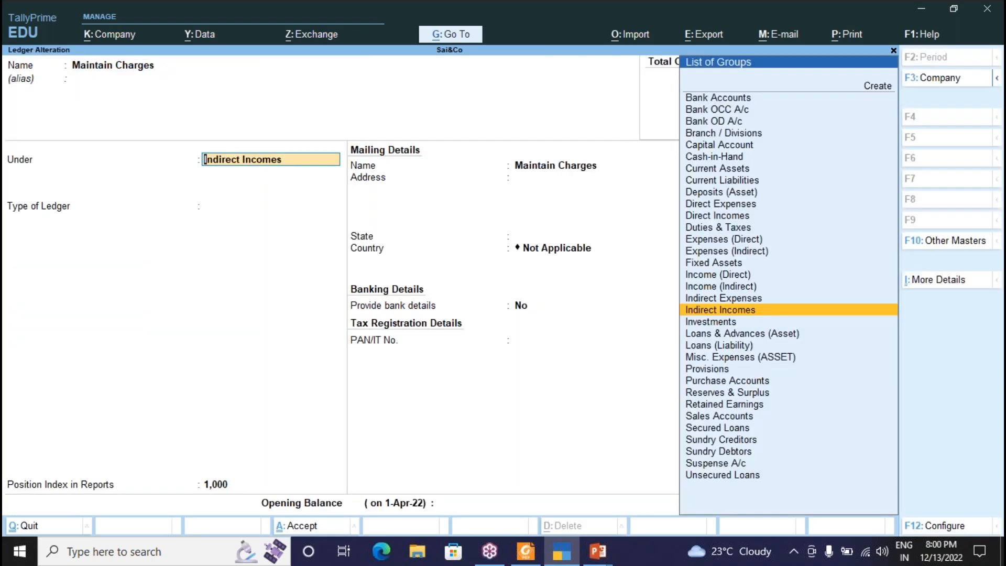
{"action": "key", "text": "Up"}
{"action": "key", "text": "Return"}
{"action": "key", "text": "Return"}
{"action": "key", "text": "Return"}
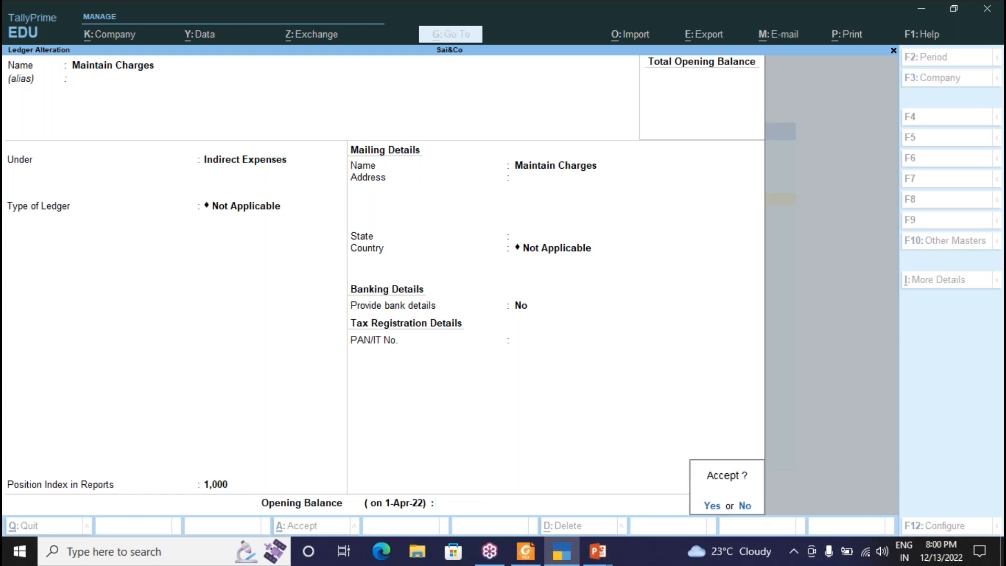
{"action": "key", "text": "Return"}
Open the detailed Profit & Loss showing Maintain Charges 3,500.00 under Indirect Expenses.
{"action": "key", "text": "Escape"}
{"action": "key", "text": "Escape"}
{"action": "key", "text": "Escape"}
{"action": "key", "text": "Escape"}
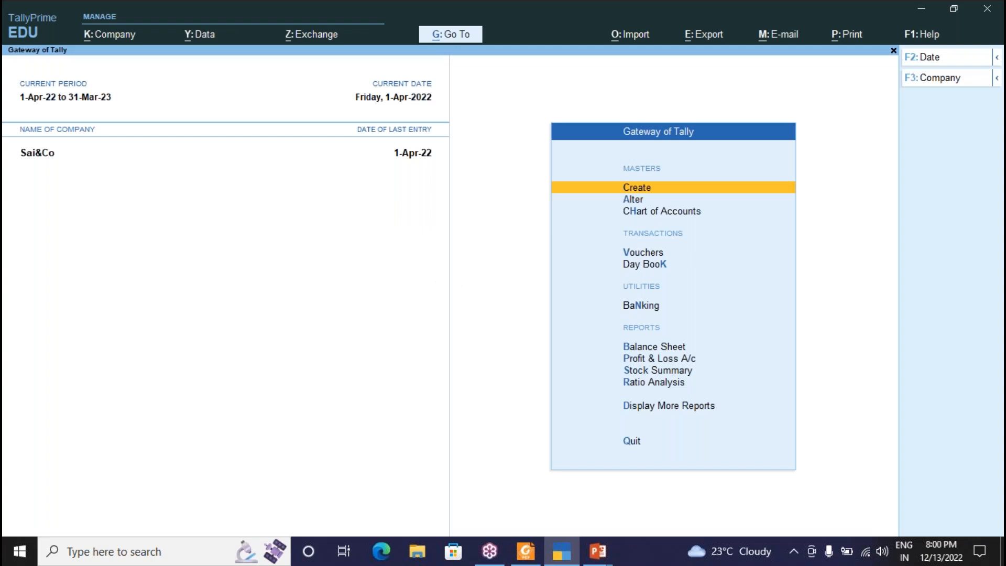
{"action": "key", "text": "p"}
{"action": "key", "text": "alt+F5"}
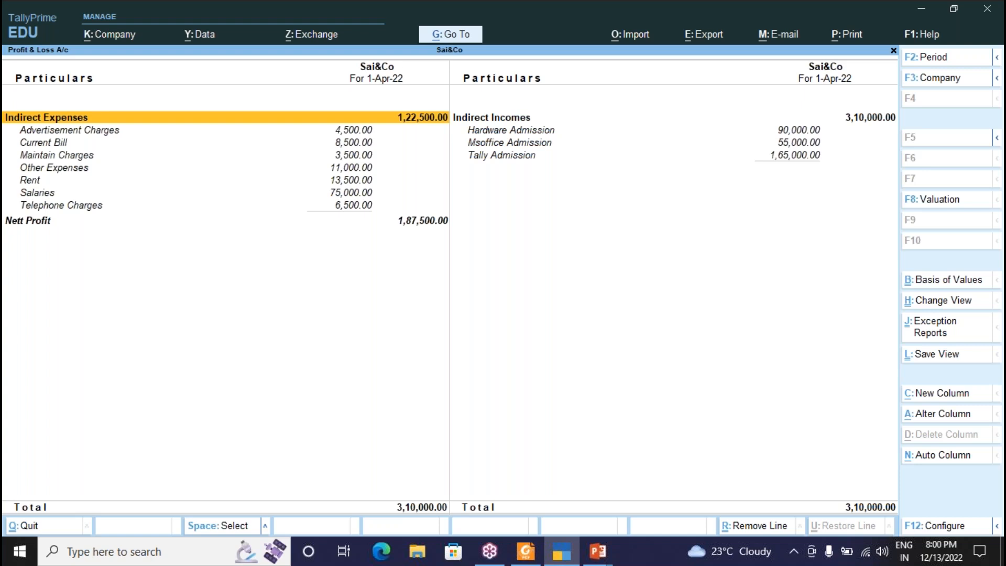
Check the Balance Sheet totalling 13,87,500.00 and its Computer asset line, then exit Tally.
{"action": "key", "text": "Escape"}
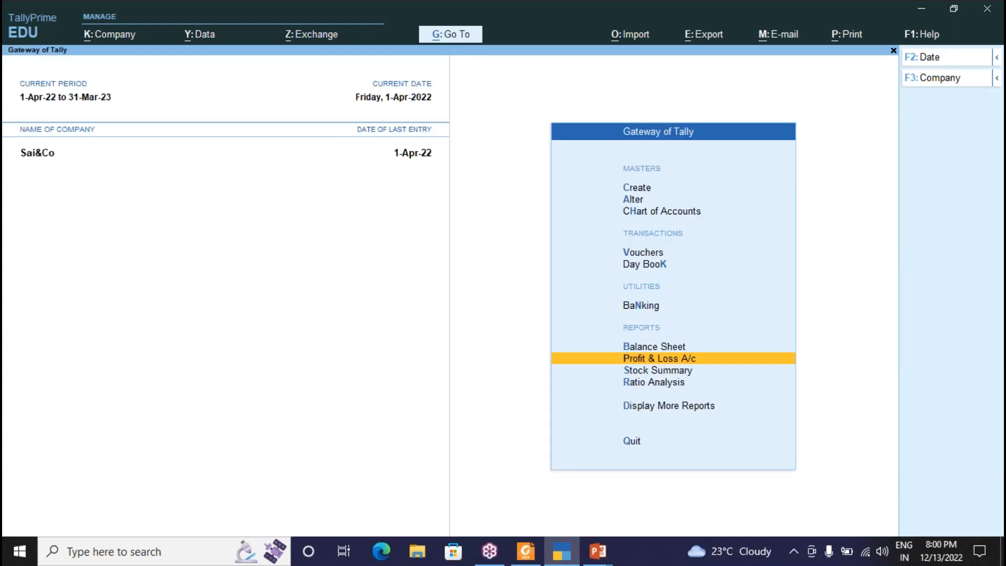
{"action": "key", "text": "b"}
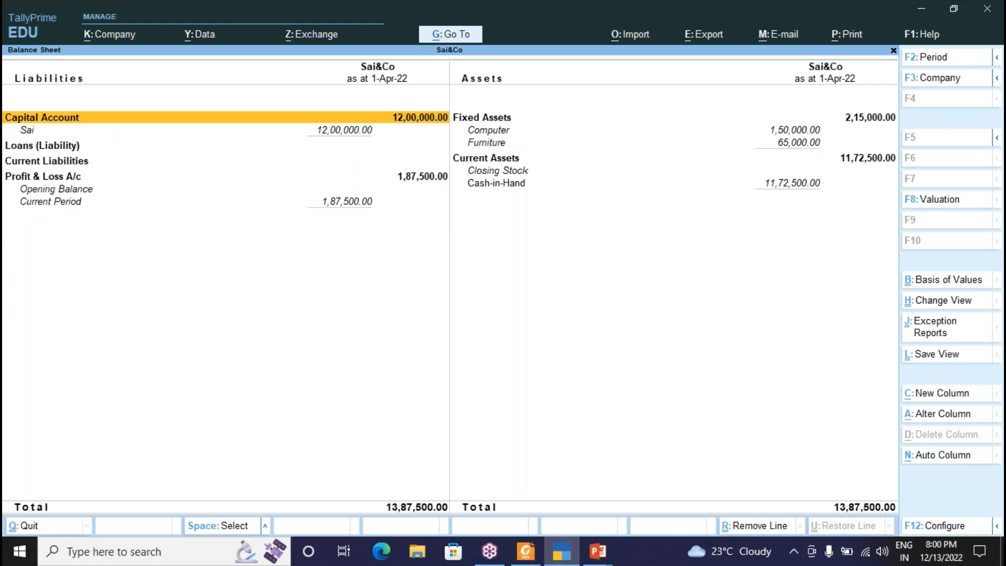
{"action": "left_click", "coordinate": [488, 130]}
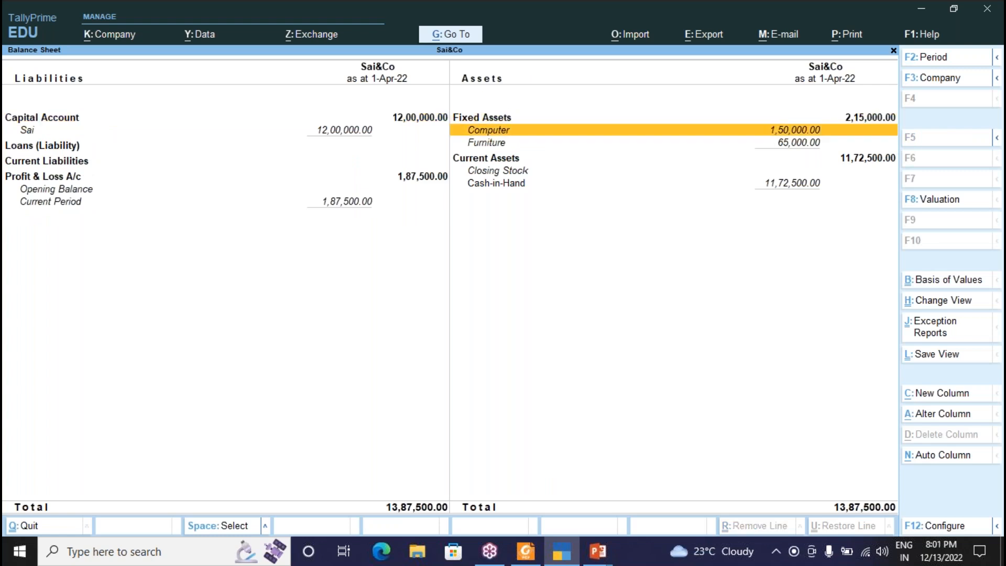
{"action": "key", "text": "Escape"}
{"action": "key", "text": "Escape"}
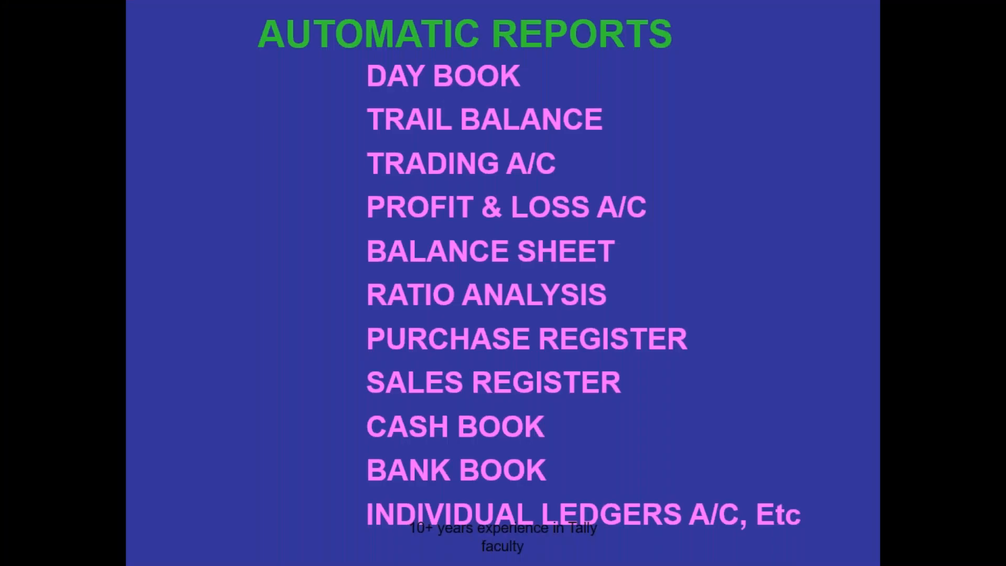
Go to the desktop and relaunch TallyPrime from its shortcut.
{"action": "key", "text": "super+d"}
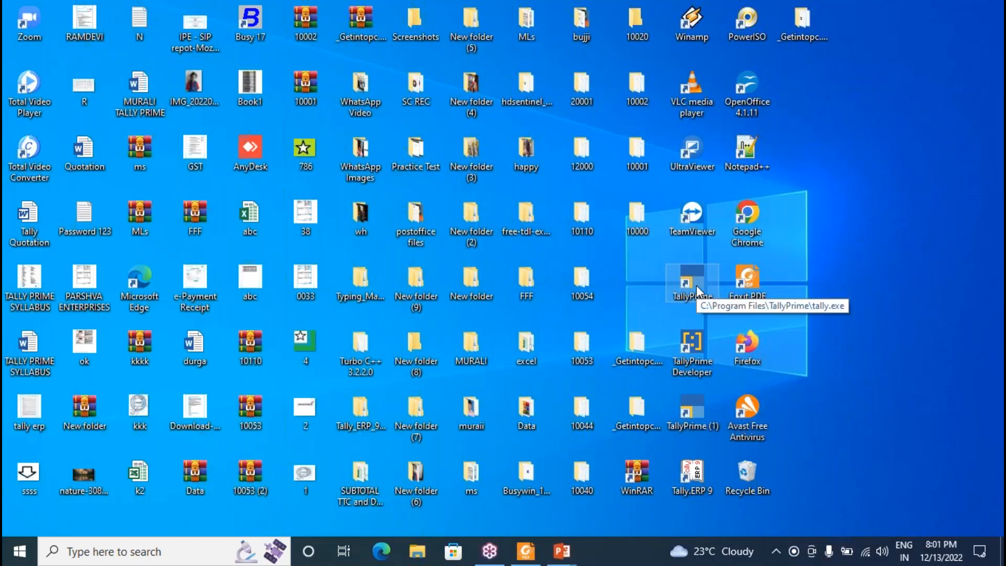
{"action": "double_click", "coordinate": [690, 280]}
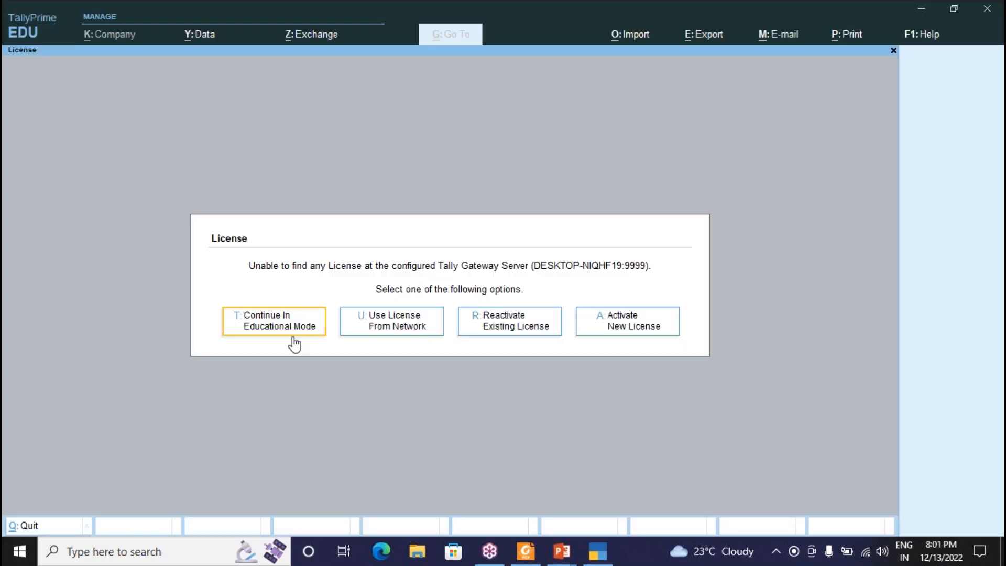
Continue in Educational Mode with Siva&Co and bring up the Company menu.
{"action": "left_click", "coordinate": [273, 331]}
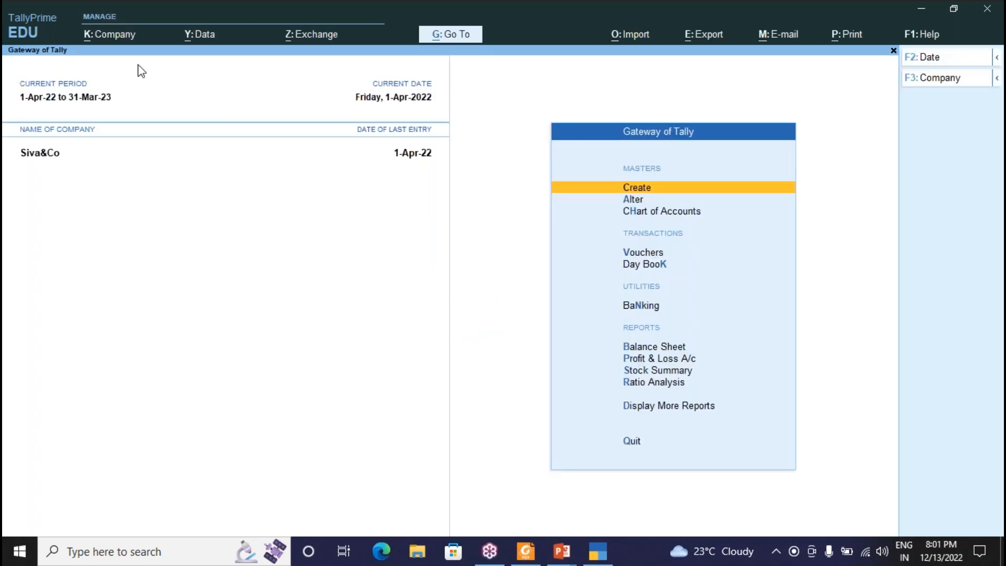
{"action": "left_click", "coordinate": [115, 35]}
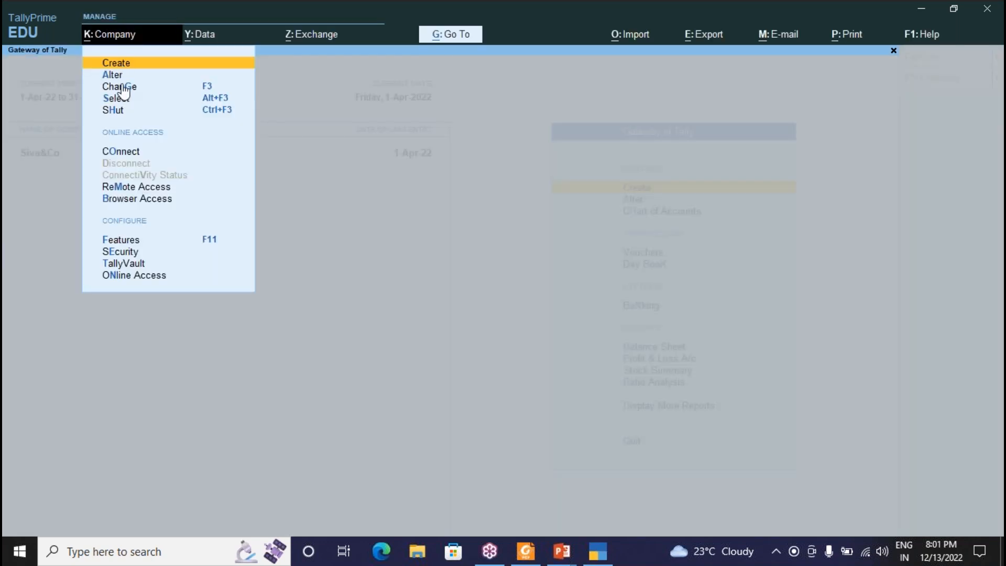
Choose and load a company from the F:\new Tally Data list of companies.
{"action": "left_click", "coordinate": [214, 100]}
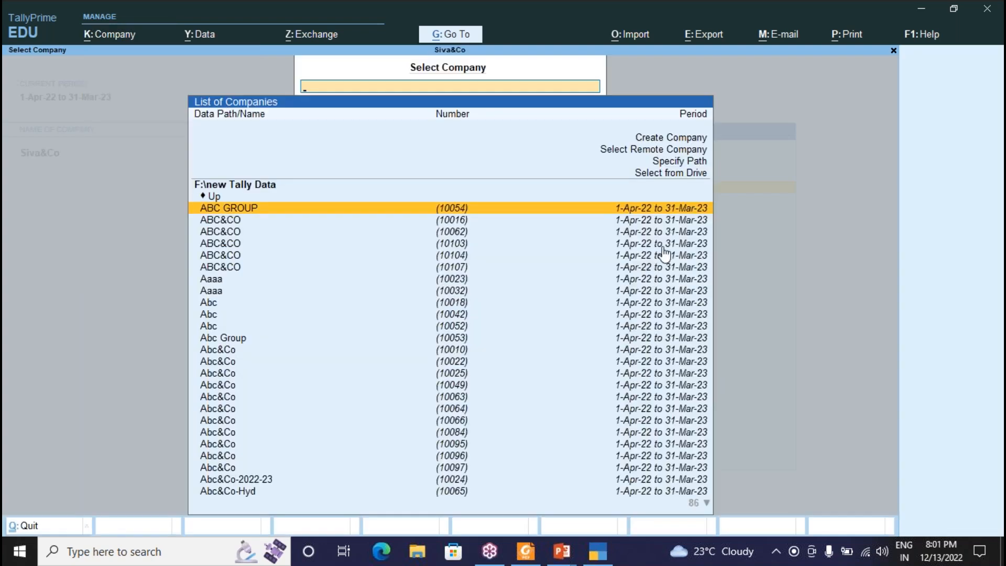
{"action": "key", "text": "Down"}
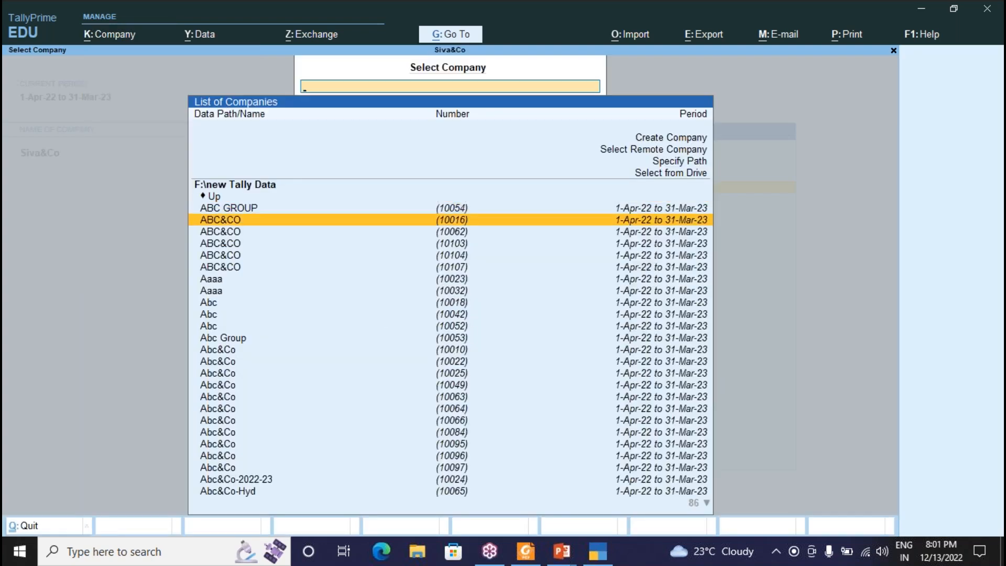
{"action": "key", "text": "Down"}
{"action": "key", "text": "Down"}
{"action": "key", "text": "Down"}
{"action": "key", "text": "Down"}
{"action": "key", "text": "Down"}
{"action": "key", "text": "Down"}
{"action": "key", "text": "Down"}
{"action": "key", "text": "Down"}
{"action": "key", "text": "Down"}
{"action": "key", "text": "Down"}
{"action": "key", "text": "Down"}
{"action": "key", "text": "Down"}
{"action": "key", "text": "Down"}
{"action": "key", "text": "Down"}
{"action": "key", "text": "Down"}
{"action": "key", "text": "Down"}
{"action": "key", "text": "Down"}
{"action": "key", "text": "Down"}
{"action": "key", "text": "Down"}
{"action": "key", "text": "Down"}
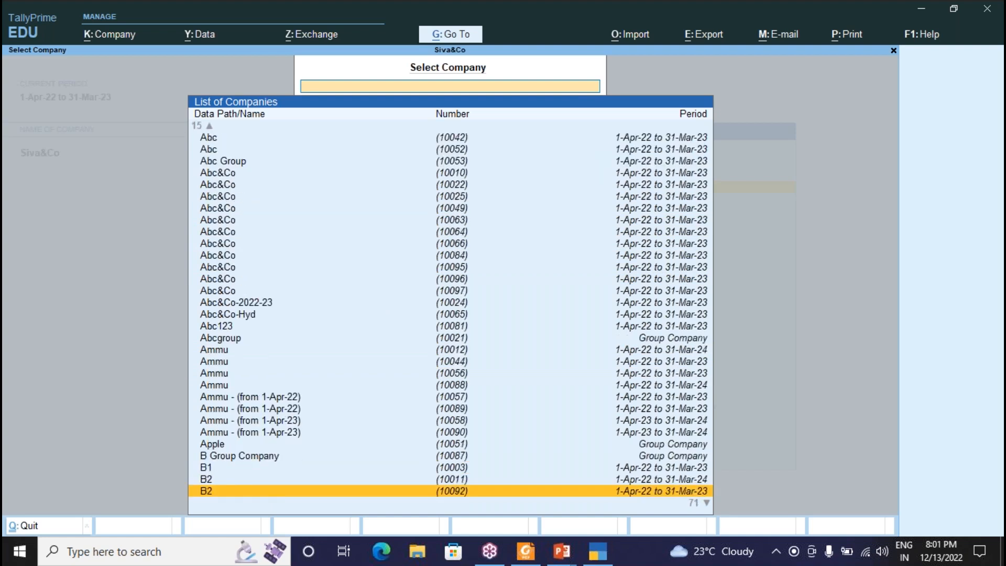
{"action": "key", "text": "Down"}
{"action": "key", "text": "Down"}
{"action": "key", "text": "Down"}
{"action": "key", "text": "Down"}
{"action": "key", "text": "Down"}
{"action": "key", "text": "Down"}
{"action": "key", "text": "Down"}
{"action": "key", "text": "Down"}
{"action": "key", "text": "Down"}
{"action": "key", "text": "Down"}
{"action": "key", "text": "Down"}
{"action": "key", "text": "Down"}
{"action": "key", "text": "Down"}
{"action": "key", "text": "Down"}
{"action": "key", "text": "Down"}
{"action": "key", "text": "Down"}
{"action": "key", "text": "Down"}
{"action": "key", "text": "Down"}
{"action": "key", "text": "Down"}
{"action": "key", "text": "Down"}
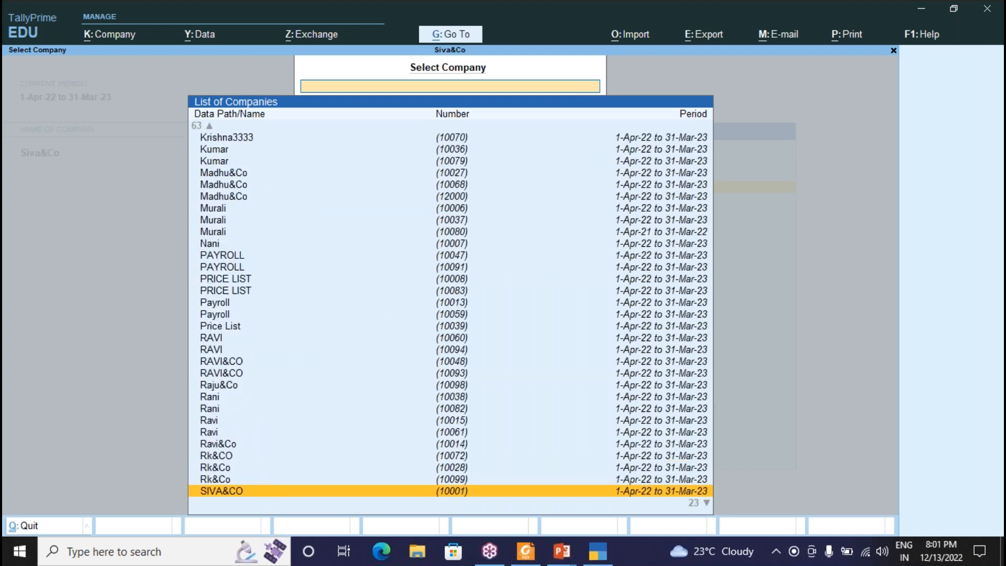
{"action": "key", "text": "Down"}
{"action": "key", "text": "Up"}
{"action": "key", "text": "Up"}
{"action": "key", "text": "Up"}
{"action": "key", "text": "Up"}
{"action": "key", "text": "Up"}
{"action": "key", "text": "Up"}
{"action": "key", "text": "Up"}
{"action": "key", "text": "Up"}
{"action": "key", "text": "Up"}
{"action": "key", "text": "Up"}
{"action": "key", "text": "Up"}
{"action": "key", "text": "Up"}
{"action": "key", "text": "Up"}
{"action": "key", "text": "Up"}
{"action": "key", "text": "Up"}
{"action": "key", "text": "Up"}
{"action": "key", "text": "Up"}
{"action": "key", "text": "Up"}
{"action": "key", "text": "Up"}
{"action": "key", "text": "Up"}
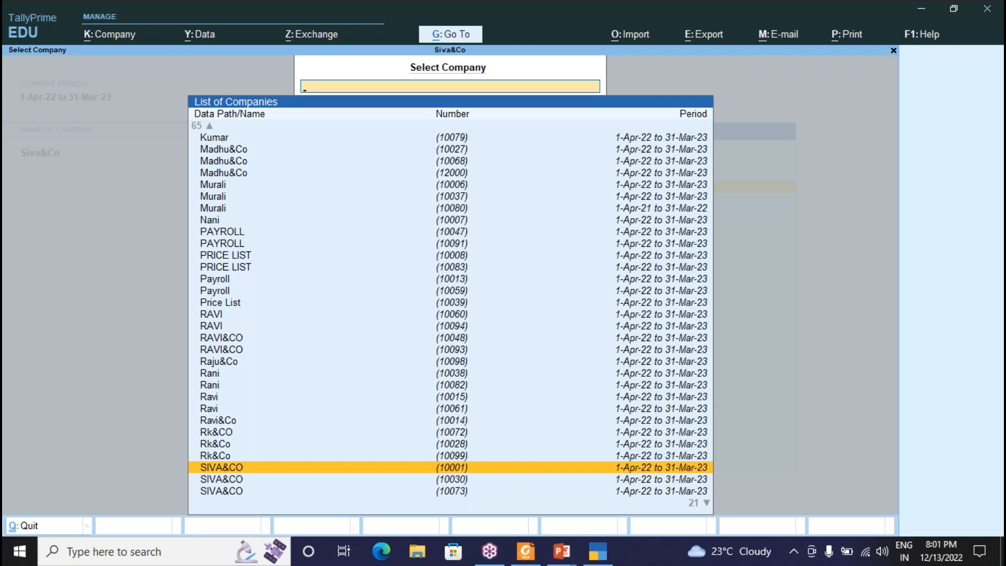
{"action": "key", "text": "Up"}
{"action": "key", "text": "Up"}
{"action": "key", "text": "Up"}
{"action": "key", "text": "Up"}
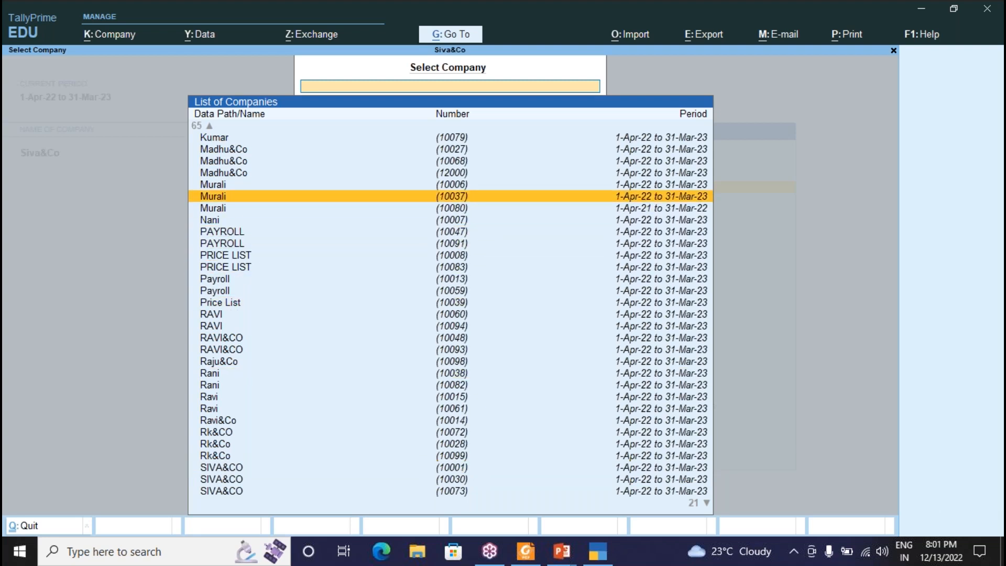
{"action": "key", "text": "Return"}
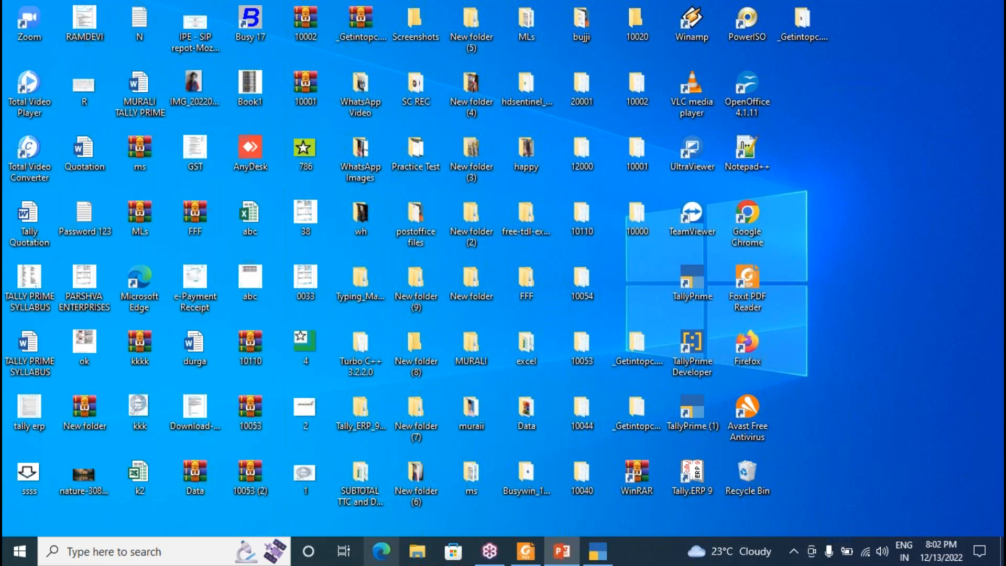
In Edge, search Bing for 'tally solutions' and open the tallysolutions.com home page.
{"action": "left_click", "coordinate": [381, 551]}
{"action": "left_click", "coordinate": [277, 34]}
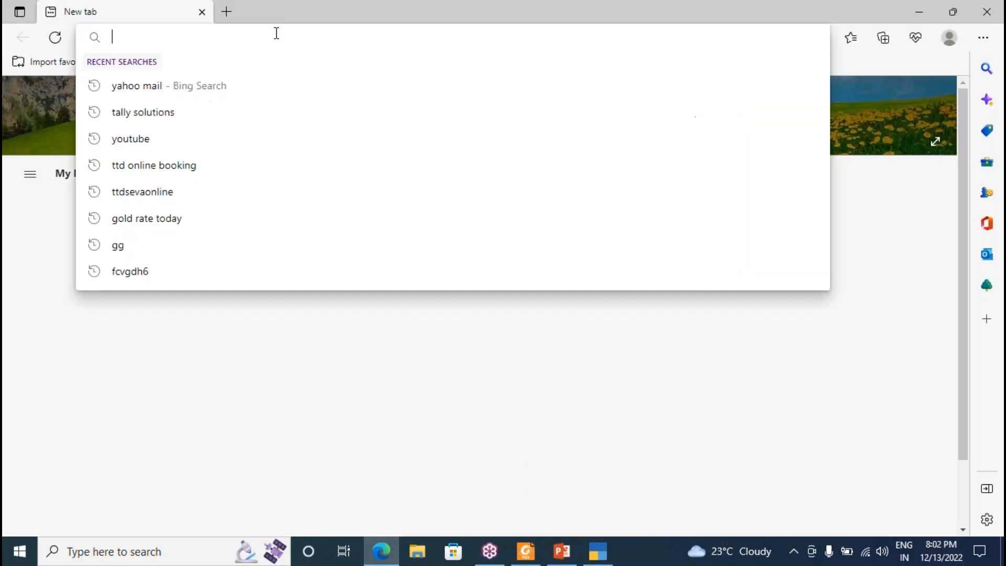
{"action": "type", "text": "tally"}
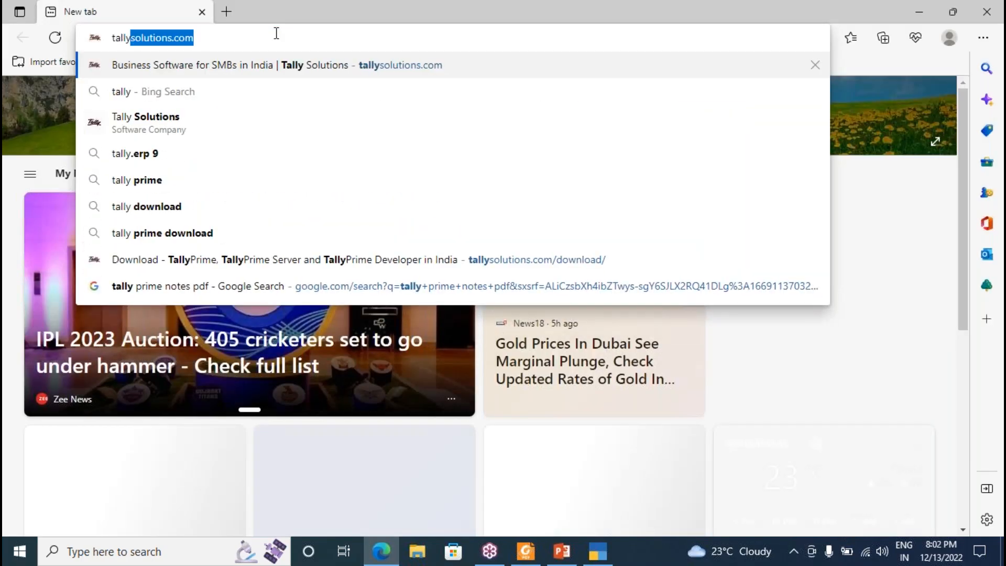
{"action": "key", "text": "BackSpace"}
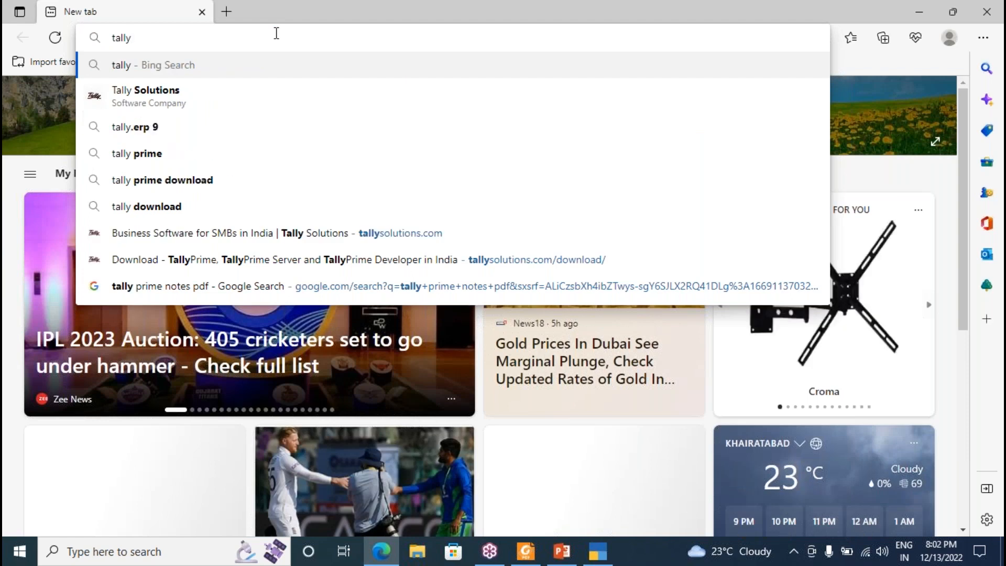
{"action": "key", "text": "Down"}
{"action": "key", "text": "Return"}
{"action": "left_click", "coordinate": [304, 187]}
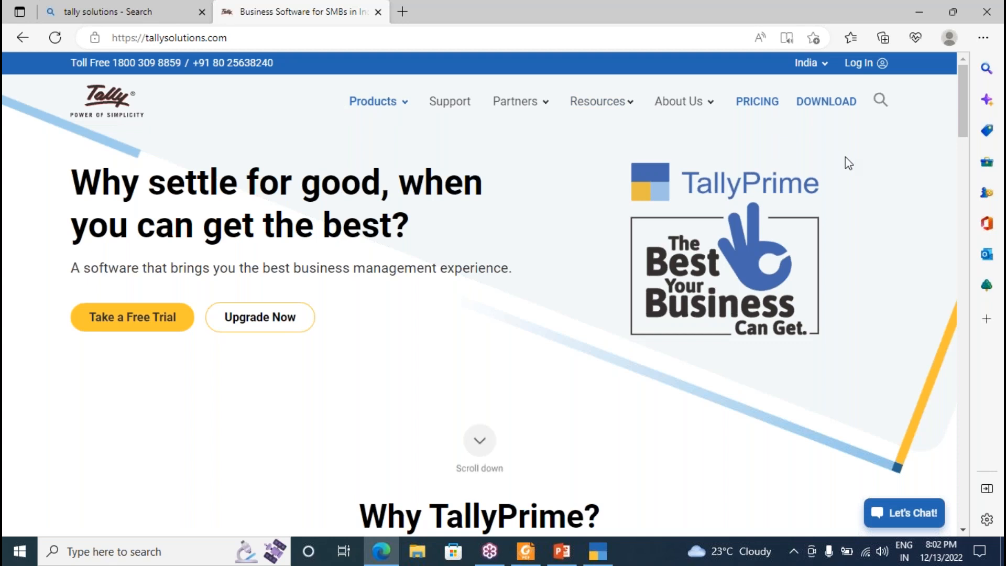
From the Download page, open the TallyPrime Previous Versions page offering Release 2.0.1.
{"action": "left_click", "coordinate": [828, 107]}
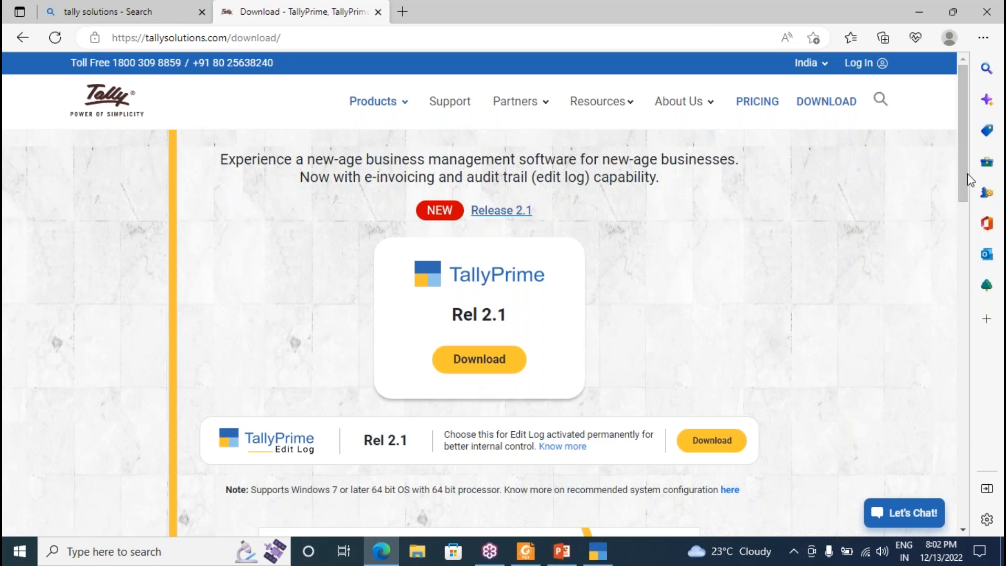
{"action": "left_click_drag", "start_coordinate": [963, 168], "coordinate": [967, 401]}
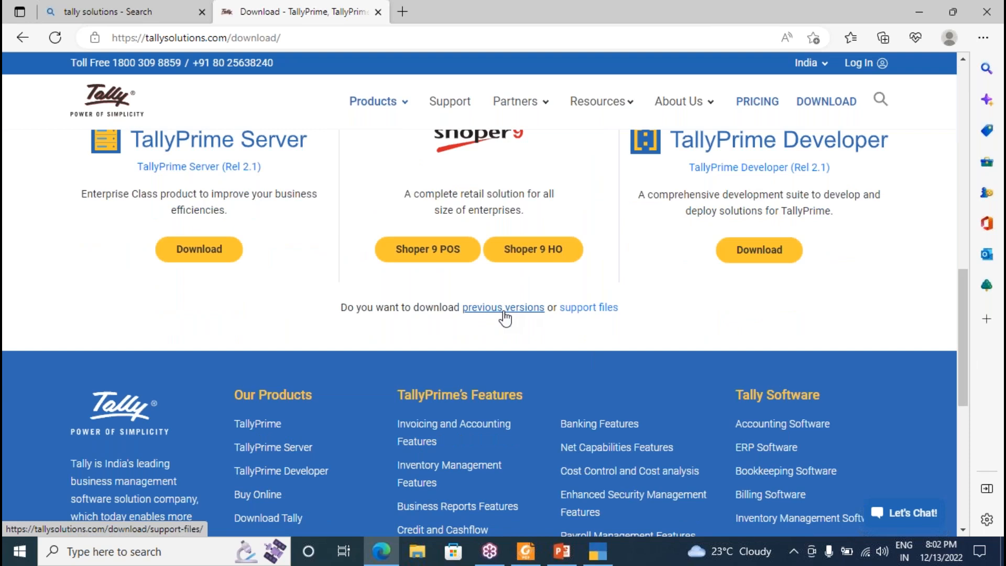
{"action": "left_click", "coordinate": [503, 312]}
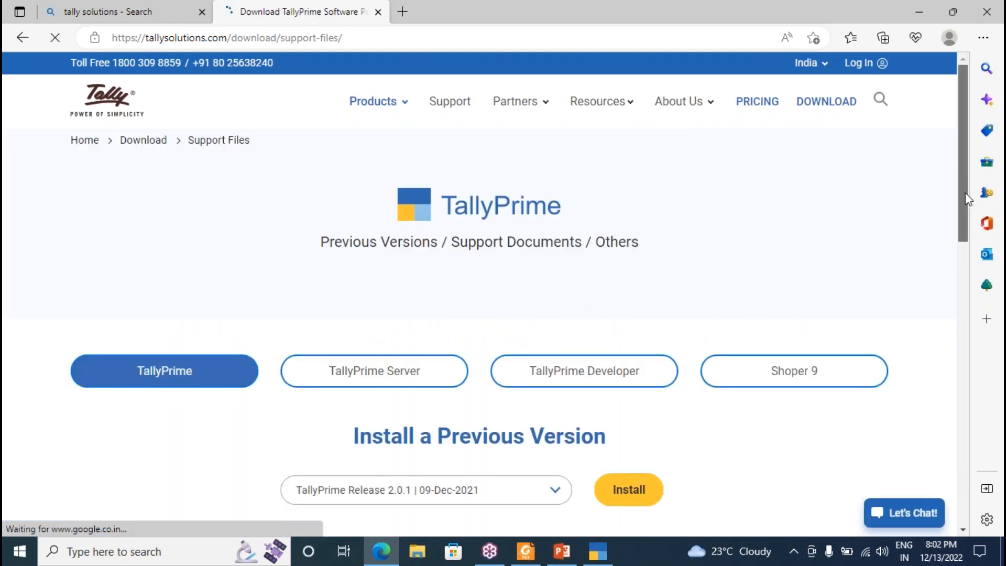
{"action": "scroll", "coordinate": [427, 266], "scroll_direction": "down", "scroll_amount": 4}
Open the previous-release list and step down from Tally.ERP 9 6.6 through 5.x and 4.x to the 3.0 releases.
{"action": "left_click", "coordinate": [389, 267]}
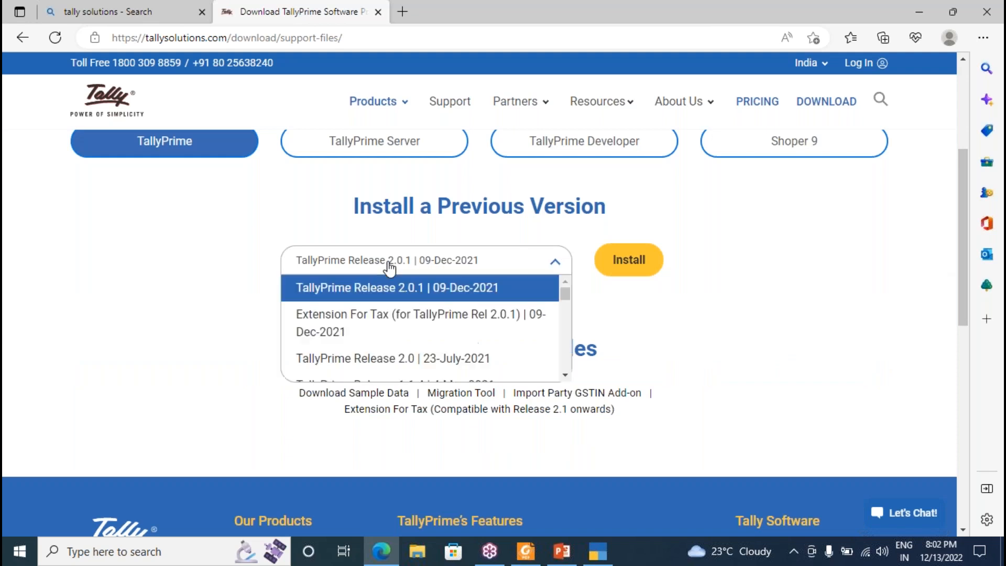
{"action": "key", "text": "Down"}
{"action": "key", "text": "Down"}
{"action": "key", "text": "Down"}
{"action": "key", "text": "Down"}
{"action": "key", "text": "Down"}
{"action": "key", "text": "Down"}
{"action": "key", "text": "Down"}
{"action": "key", "text": "Down"}
{"action": "key", "text": "Down"}
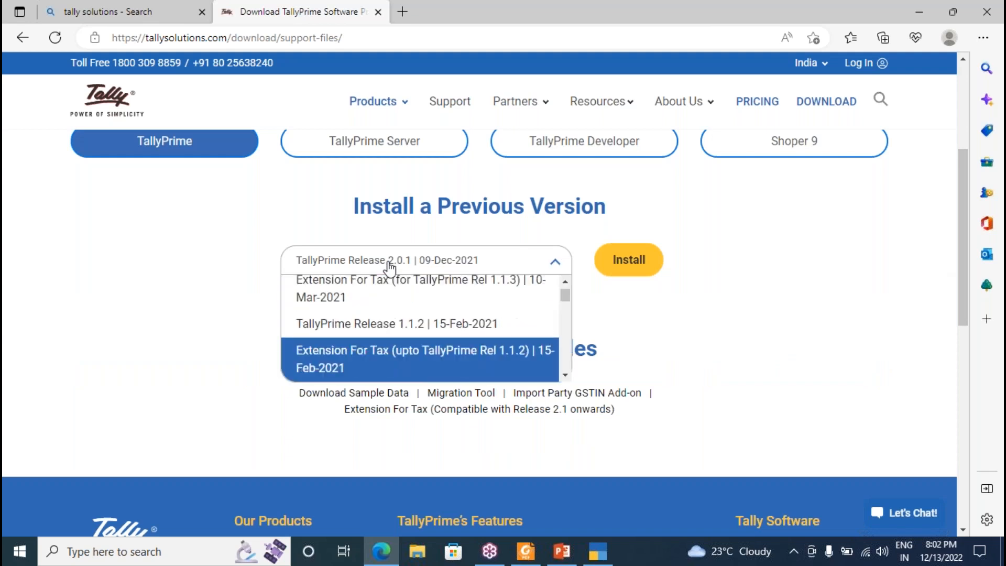
{"action": "key", "text": "Down"}
{"action": "key", "text": "Up"}
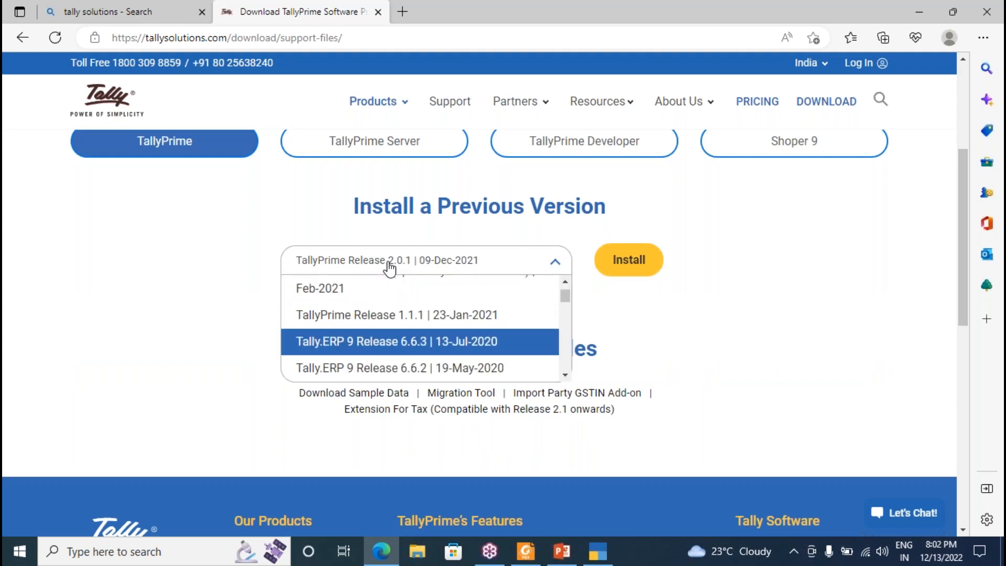
{"action": "key", "text": "Down"}
{"action": "key", "text": "Down"}
{"action": "key", "text": "Down"}
{"action": "key", "text": "Down"}
{"action": "key", "text": "Down"}
{"action": "key", "text": "Down"}
{"action": "key", "text": "Down"}
{"action": "key", "text": "Down"}
{"action": "key", "text": "Down"}
{"action": "key", "text": "Down"}
{"action": "key", "text": "Down"}
{"action": "key", "text": "Down"}
{"action": "key", "text": "Down"}
{"action": "key", "text": "Down"}
{"action": "key", "text": "Down"}
{"action": "key", "text": "Down"}
{"action": "key", "text": "Down"}
{"action": "key", "text": "Down"}
{"action": "key", "text": "Down"}
{"action": "key", "text": "Down"}
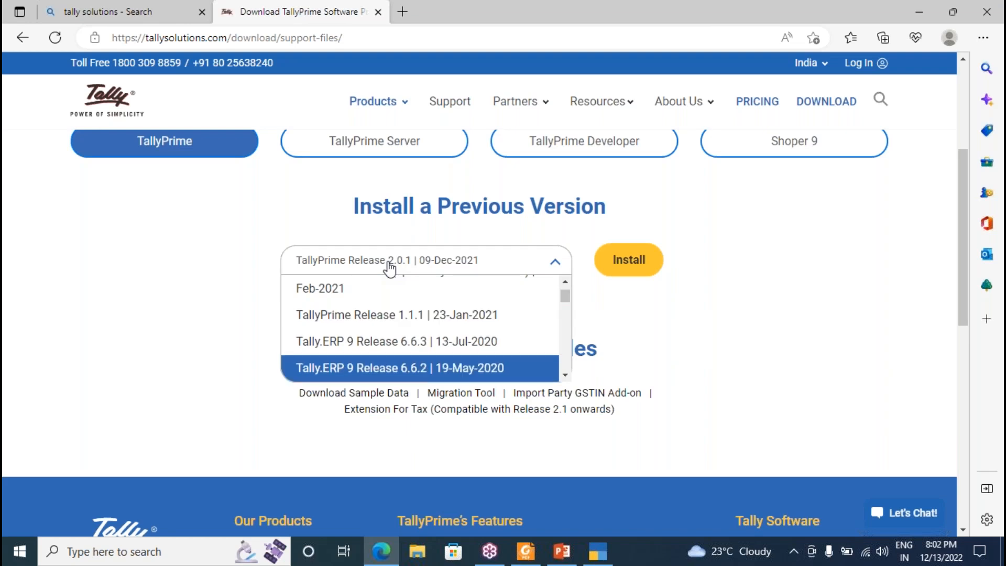
{"action": "key", "text": "Down"}
{"action": "key", "text": "Down"}
{"action": "key", "text": "Down"}
{"action": "key", "text": "Down"}
{"action": "key", "text": "Down"}
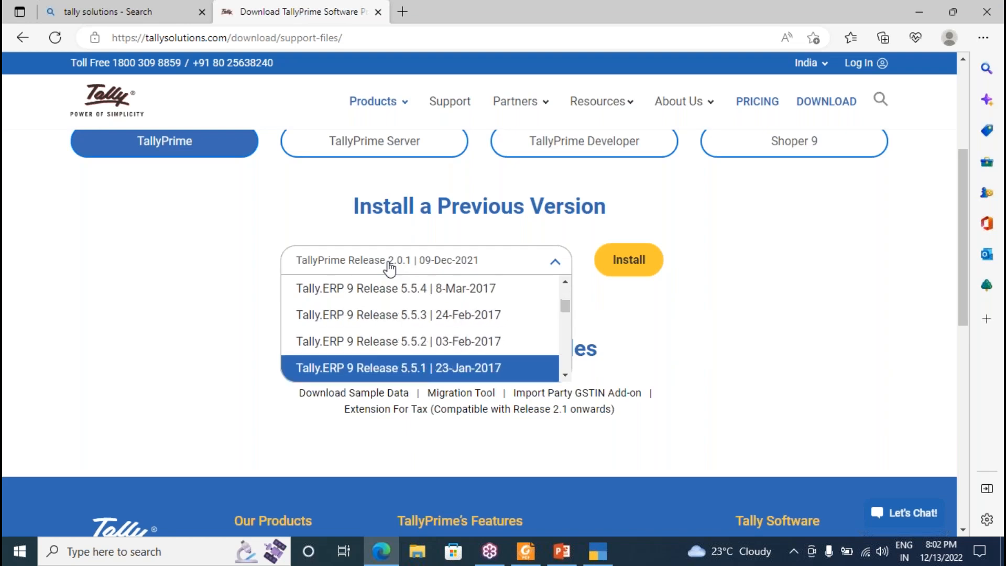
{"action": "key", "text": "Down"}
{"action": "key", "text": "Down"}
{"action": "key", "text": "Down"}
{"action": "key", "text": "Down"}
{"action": "key", "text": "Down"}
{"action": "key", "text": "Down"}
{"action": "key", "text": "Down"}
{"action": "key", "text": "Down"}
{"action": "key", "text": "Down"}
{"action": "key", "text": "Down"}
{"action": "key", "text": "Down"}
{"action": "key", "text": "Down"}
{"action": "key", "text": "Down"}
{"action": "key", "text": "Down"}
{"action": "key", "text": "Down"}
{"action": "key", "text": "Down"}
{"action": "key", "text": "Down"}
{"action": "key", "text": "Down"}
{"action": "key", "text": "Down"}
{"action": "key", "text": "Down"}
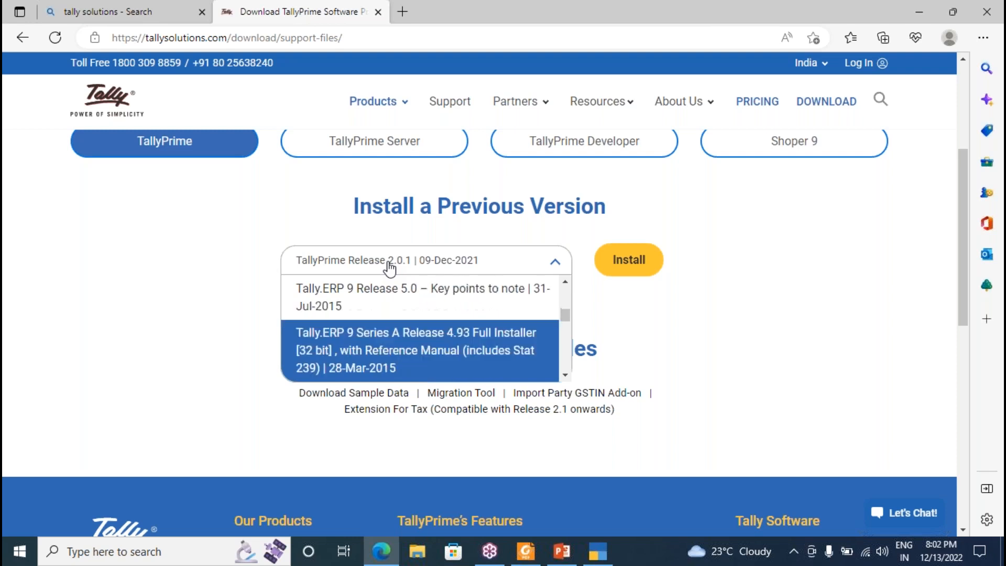
{"action": "key", "text": "Up"}
{"action": "key", "text": "Down"}
{"action": "key", "text": "Down"}
{"action": "key", "text": "Down"}
{"action": "key", "text": "Down"}
{"action": "key", "text": "Down"}
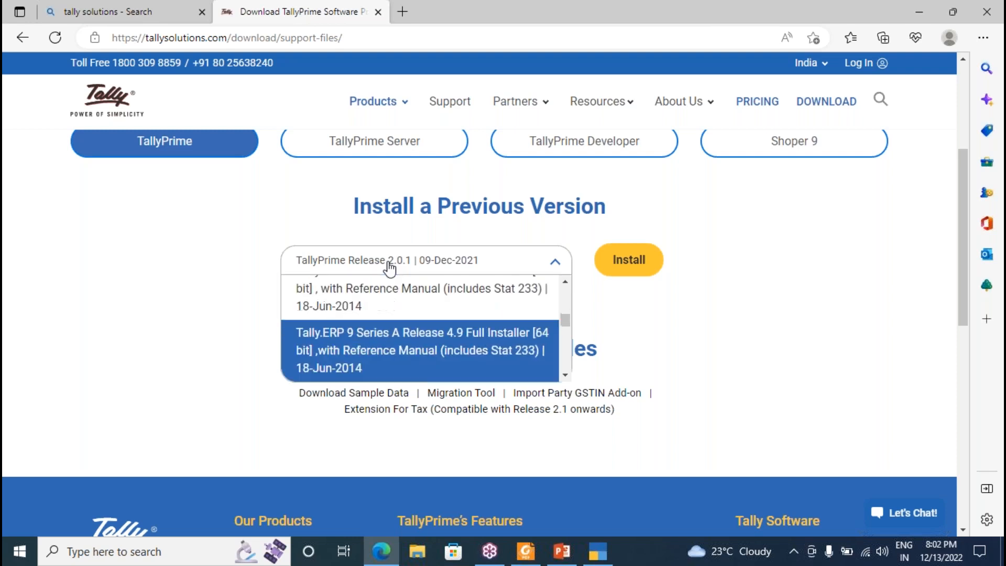
{"action": "key", "text": "Down"}
{"action": "key", "text": "Down"}
{"action": "key", "text": "Down"}
{"action": "key", "text": "Down"}
{"action": "key", "text": "Down"}
{"action": "key", "text": "Down"}
{"action": "key", "text": "Down"}
{"action": "key", "text": "Down"}
{"action": "key", "text": "Down"}
{"action": "key", "text": "Down"}
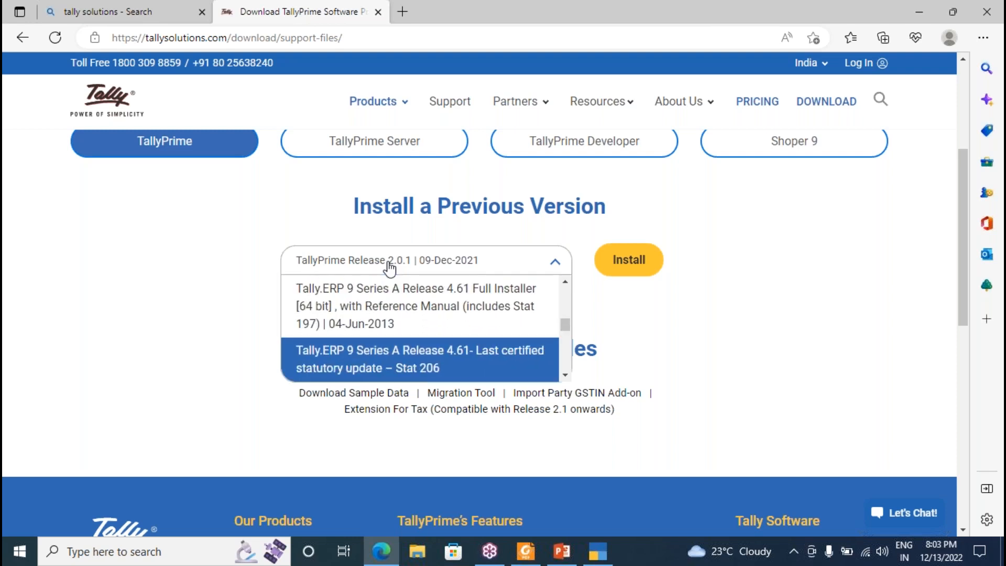
{"action": "key", "text": "Down"}
{"action": "key", "text": "Down"}
{"action": "key", "text": "Down"}
{"action": "key", "text": "Down"}
{"action": "key", "text": "Down"}
{"action": "key", "text": "Down"}
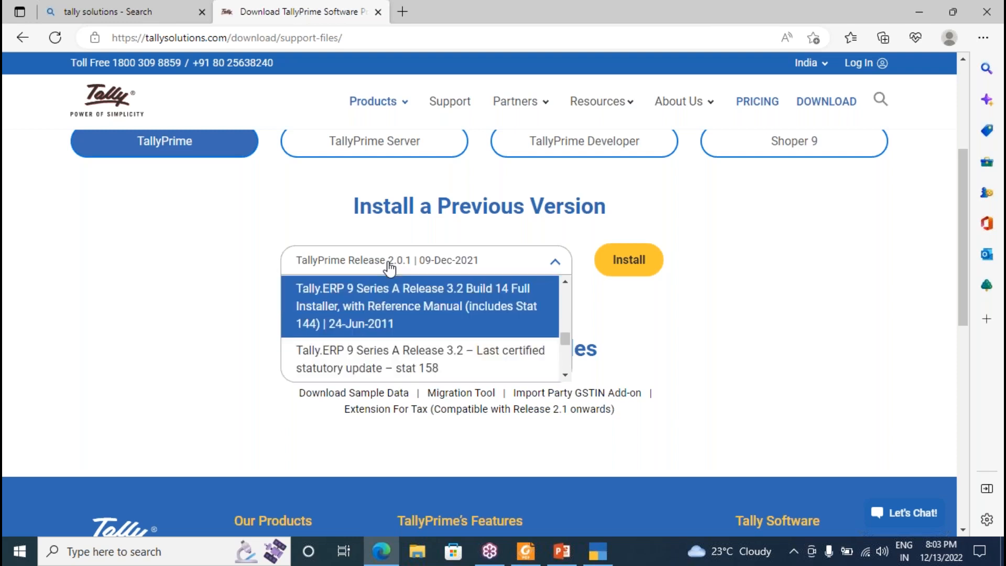
Continue down through releases 1.8, 1.51 and 1.1 to Release 1.0 Build 181 and Tally 9 Release 2.14.
{"action": "key", "text": "Down"}
{"action": "key", "text": "Down"}
{"action": "key", "text": "Down"}
{"action": "key", "text": "Down"}
{"action": "key", "text": "Down"}
{"action": "key", "text": "Down"}
{"action": "key", "text": "Down"}
{"action": "key", "text": "Down"}
{"action": "key", "text": "Down"}
{"action": "key", "text": "Down"}
{"action": "key", "text": "Down"}
{"action": "key", "text": "Down"}
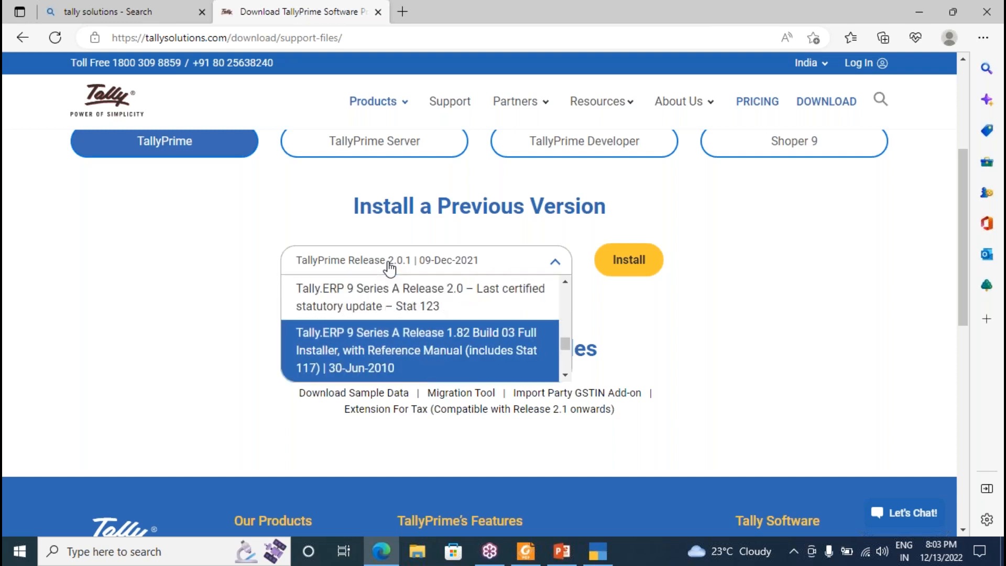
{"action": "key", "text": "Down"}
{"action": "key", "text": "Down"}
{"action": "key", "text": "Down"}
{"action": "key", "text": "Down"}
{"action": "key", "text": "Down"}
{"action": "key", "text": "Down"}
{"action": "key", "text": "Down"}
{"action": "key", "text": "Down"}
{"action": "key", "text": "Down"}
{"action": "key", "text": "Down"}
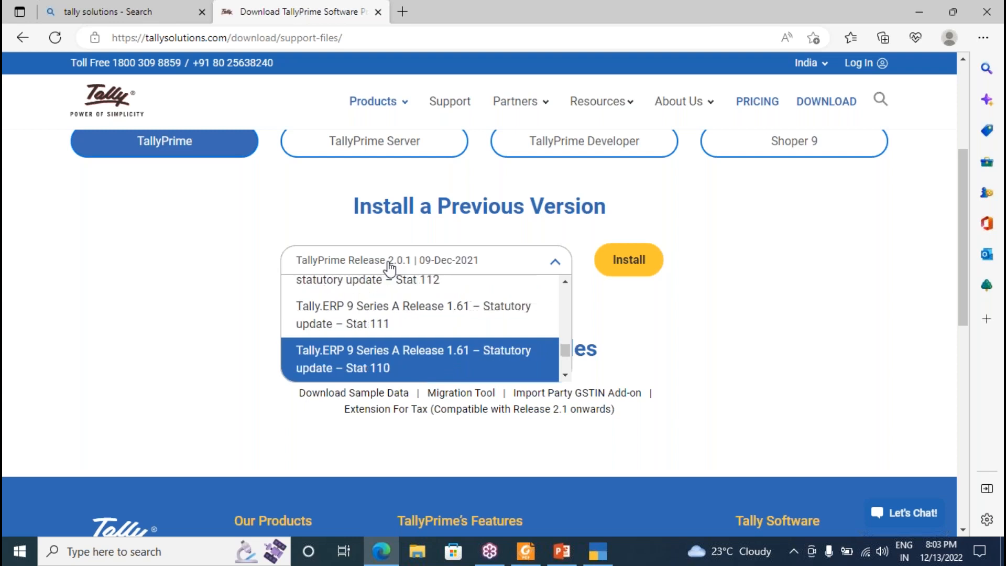
{"action": "key", "text": "Down"}
{"action": "key", "text": "Down"}
{"action": "key", "text": "Down"}
{"action": "key", "text": "Down"}
{"action": "key", "text": "Down"}
{"action": "key", "text": "Down"}
{"action": "key", "text": "Down"}
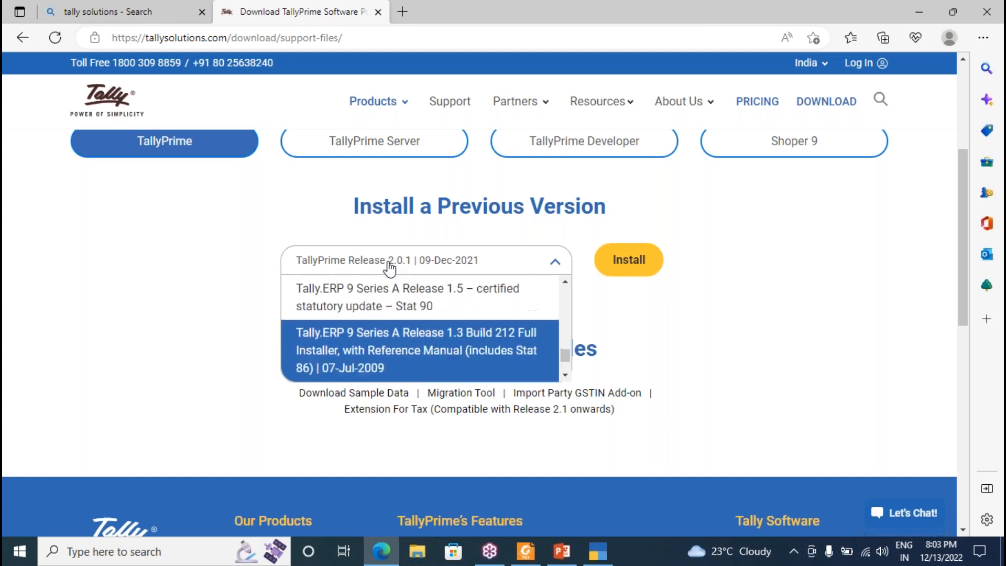
{"action": "key", "text": "Down"}
{"action": "key", "text": "Down"}
{"action": "key", "text": "Down"}
{"action": "key", "text": "Down"}
{"action": "key", "text": "Down"}
{"action": "key", "text": "Down"}
{"action": "key", "text": "Down"}
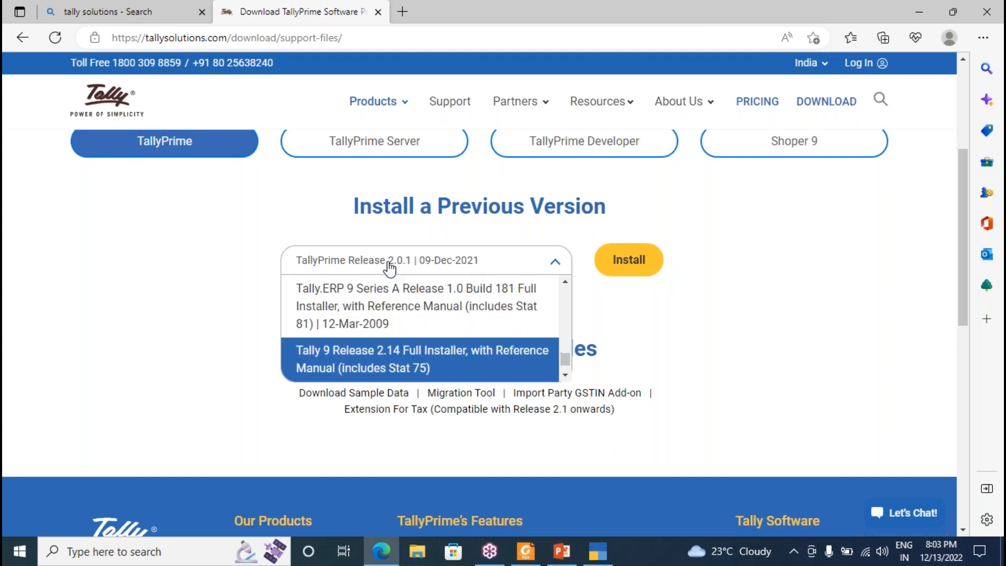
{"action": "key", "text": "Up"}
{"action": "key", "text": "Up"}
{"action": "key", "text": "Up"}
{"action": "key", "text": "Up"}
{"action": "key", "text": "Up"}
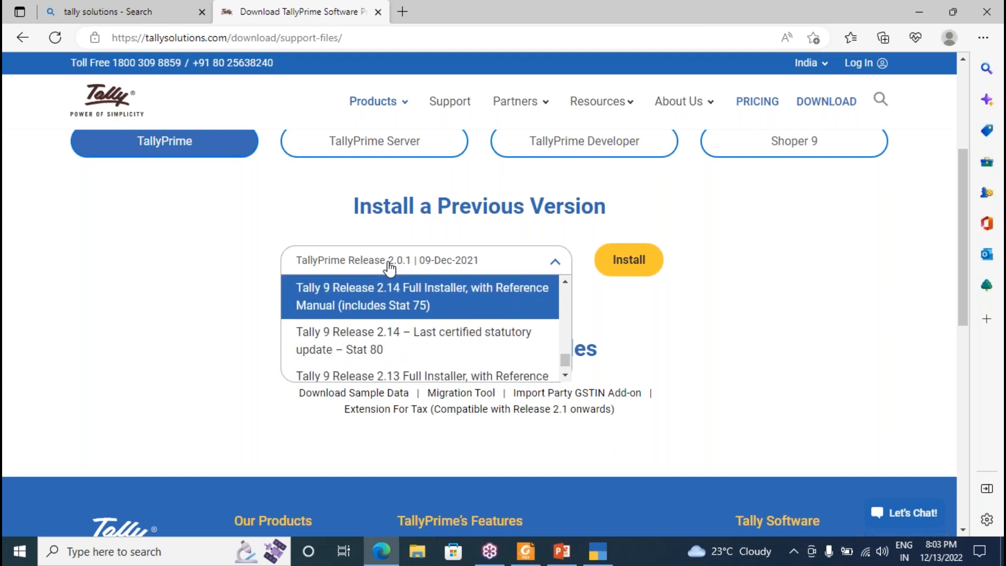
{"action": "key", "text": "Up"}
{"action": "key", "text": "Up"}
{"action": "key", "text": "Down"}
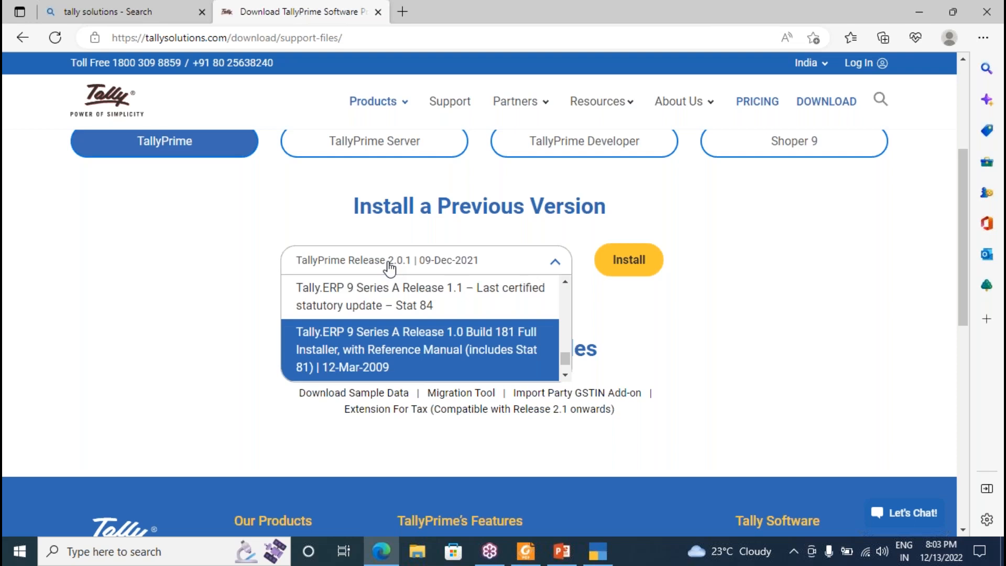
{"action": "key", "text": "Down"}
{"action": "key", "text": "Up"}
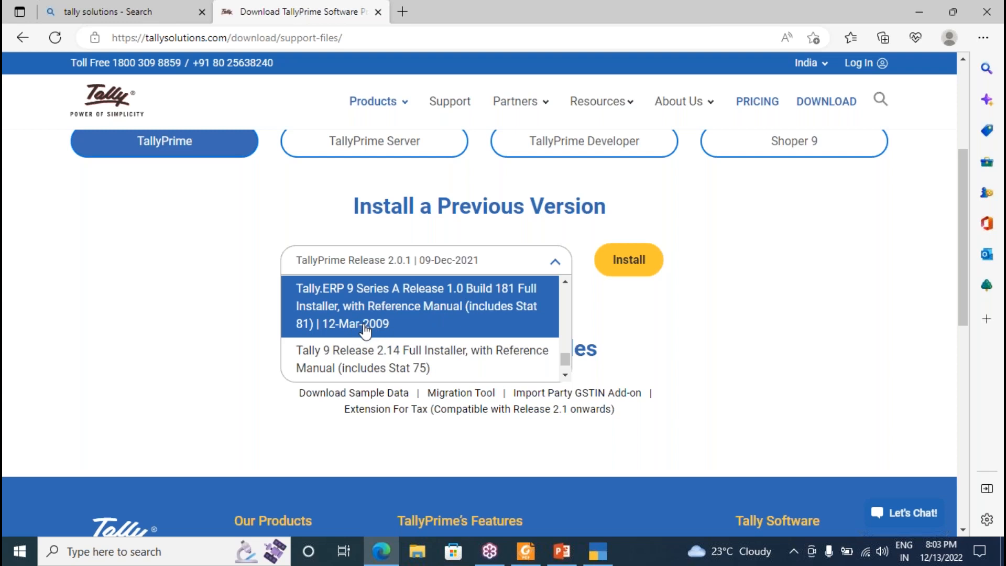
Step back up the release list from Release 1.82 to Tally.ERP 9 Release 6.6.3, then switch to PowerPoint.
{"action": "key", "text": "Up"}
{"action": "key", "text": "Up"}
{"action": "key", "text": "Up"}
{"action": "key", "text": "Up"}
{"action": "key", "text": "Up"}
{"action": "key", "text": "Up"}
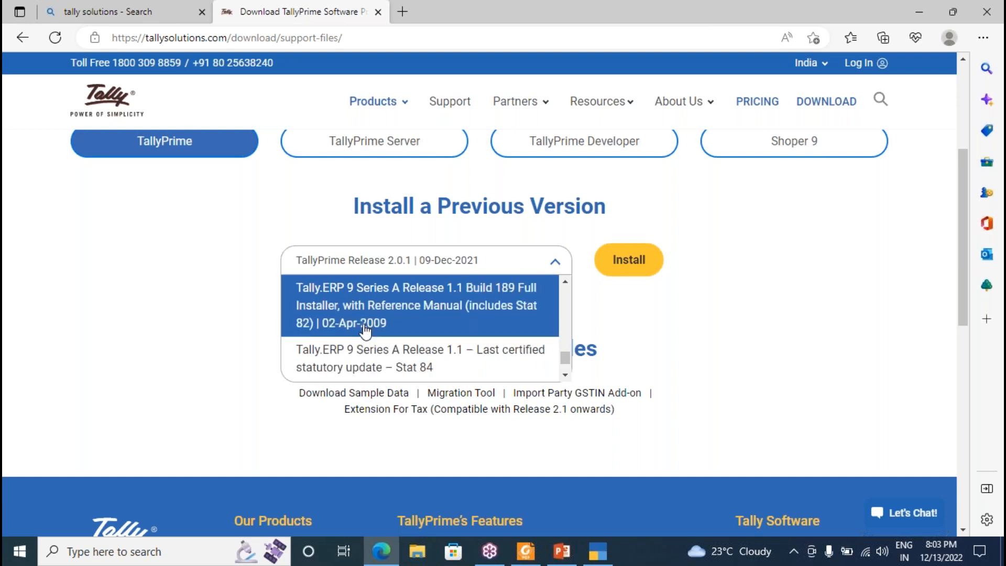
{"action": "key", "text": "Up"}
{"action": "key", "text": "Up"}
{"action": "key", "text": "Up"}
{"action": "key", "text": "Up"}
{"action": "key", "text": "Up"}
{"action": "key", "text": "Up"}
{"action": "key", "text": "Up"}
{"action": "key", "text": "Up"}
{"action": "key", "text": "Up"}
{"action": "key", "text": "Up"}
{"action": "key", "text": "Up"}
{"action": "key", "text": "Up"}
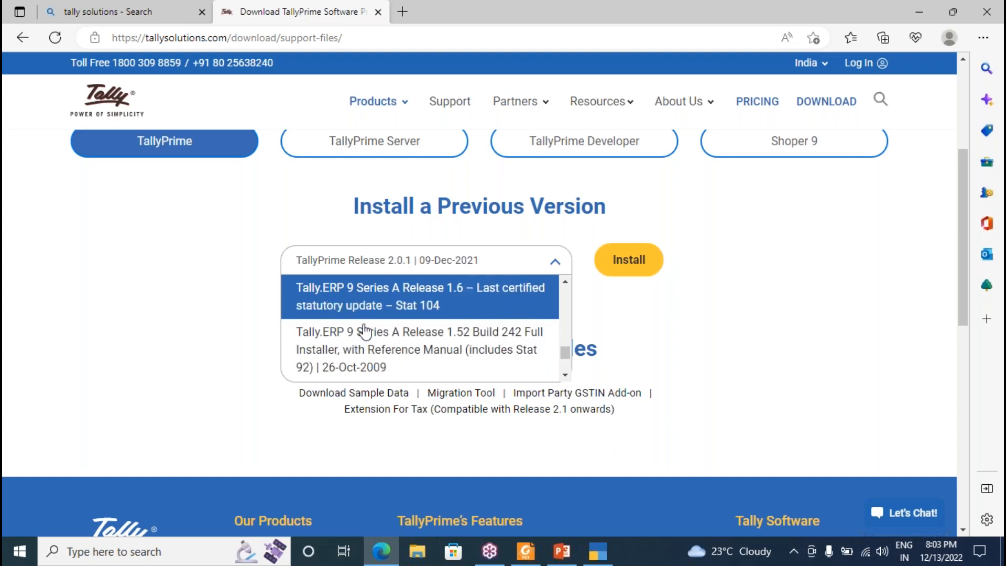
{"action": "key", "text": "Up"}
{"action": "key", "text": "Up"}
{"action": "key", "text": "Up"}
{"action": "key", "text": "Up"}
{"action": "key", "text": "Up"}
{"action": "key", "text": "Up"}
{"action": "key", "text": "Up"}
{"action": "key", "text": "Up"}
{"action": "key", "text": "Up"}
{"action": "key", "text": "Up"}
{"action": "key", "text": "Up"}
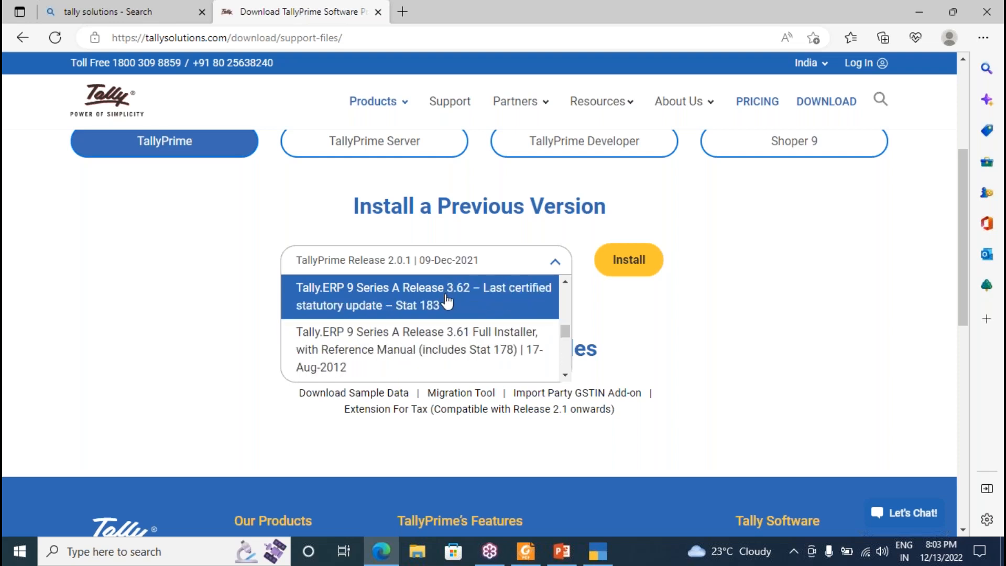
{"action": "key", "text": "Up"}
{"action": "key", "text": "Up"}
{"action": "key", "text": "Up"}
{"action": "key", "text": "Up"}
{"action": "key", "text": "Up"}
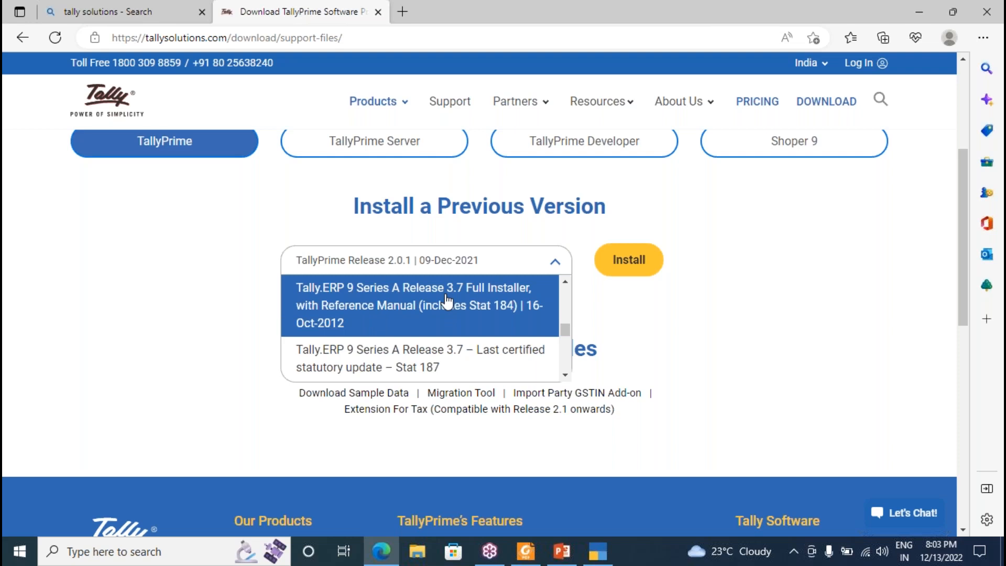
{"action": "key", "text": "Up"}
{"action": "key", "text": "Up"}
{"action": "key", "text": "Up"}
{"action": "key", "text": "Up"}
{"action": "key", "text": "Up"}
{"action": "key", "text": "Up"}
{"action": "key", "text": "Up"}
{"action": "key", "text": "Up"}
{"action": "key", "text": "Up"}
{"action": "key", "text": "Up"}
{"action": "key", "text": "Up"}
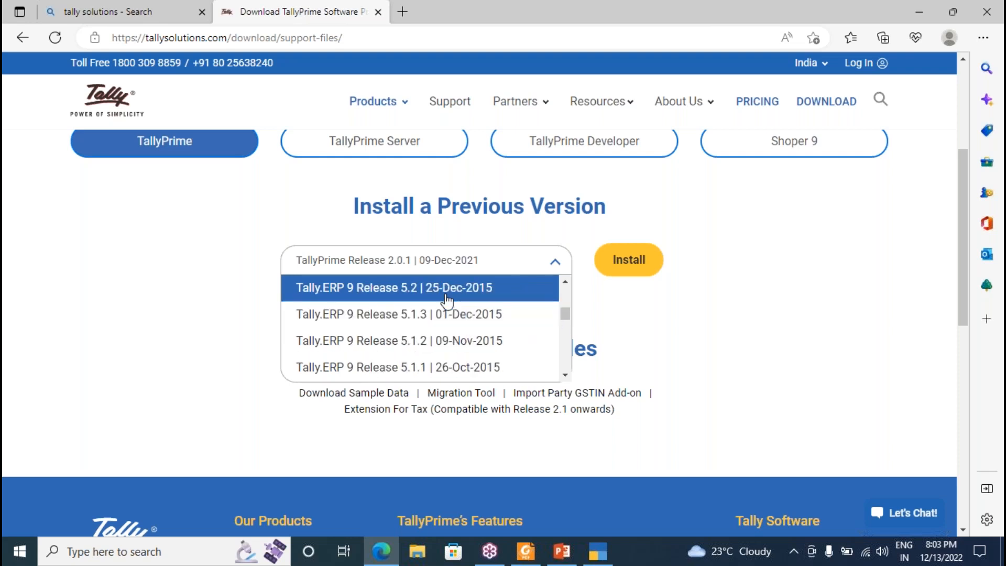
{"action": "key", "text": "Up"}
{"action": "key", "text": "Up"}
{"action": "key", "text": "Up"}
{"action": "key", "text": "Up"}
{"action": "key", "text": "Up"}
{"action": "key", "text": "Up"}
{"action": "key", "text": "Up"}
{"action": "key", "text": "Up"}
{"action": "key", "text": "Up"}
{"action": "key", "text": "Up"}
{"action": "key", "text": "Up"}
{"action": "key", "text": "Up"}
{"action": "key", "text": "Up"}
{"action": "key", "text": "Up"}
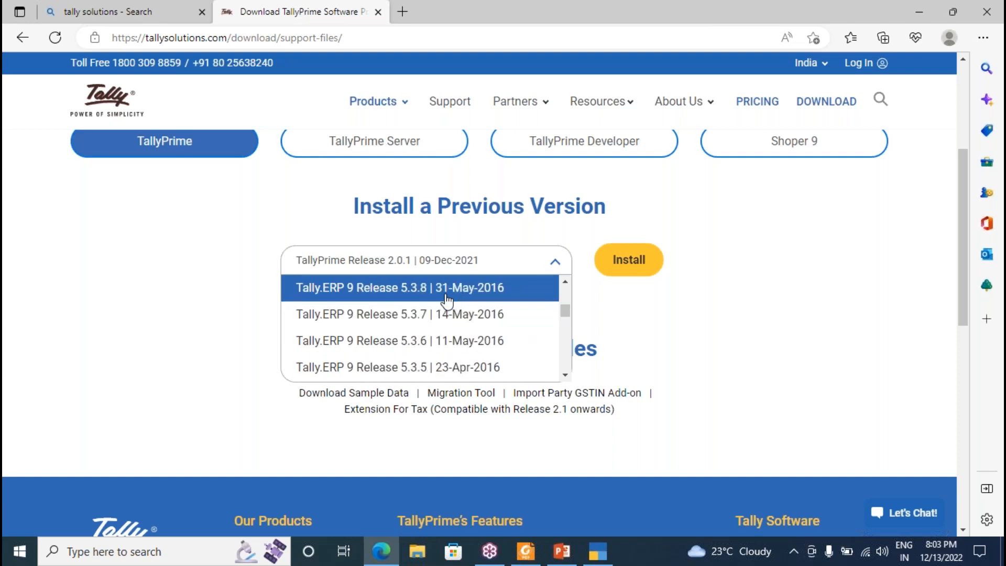
{"action": "key", "text": "Up"}
{"action": "key", "text": "Up"}
{"action": "key", "text": "Up"}
{"action": "key", "text": "Up"}
{"action": "key", "text": "Up"}
{"action": "key", "text": "Up"}
{"action": "key", "text": "Up"}
{"action": "key", "text": "Up"}
{"action": "key", "text": "Up"}
{"action": "key", "text": "Up"}
{"action": "key", "text": "Up"}
{"action": "key", "text": "Up"}
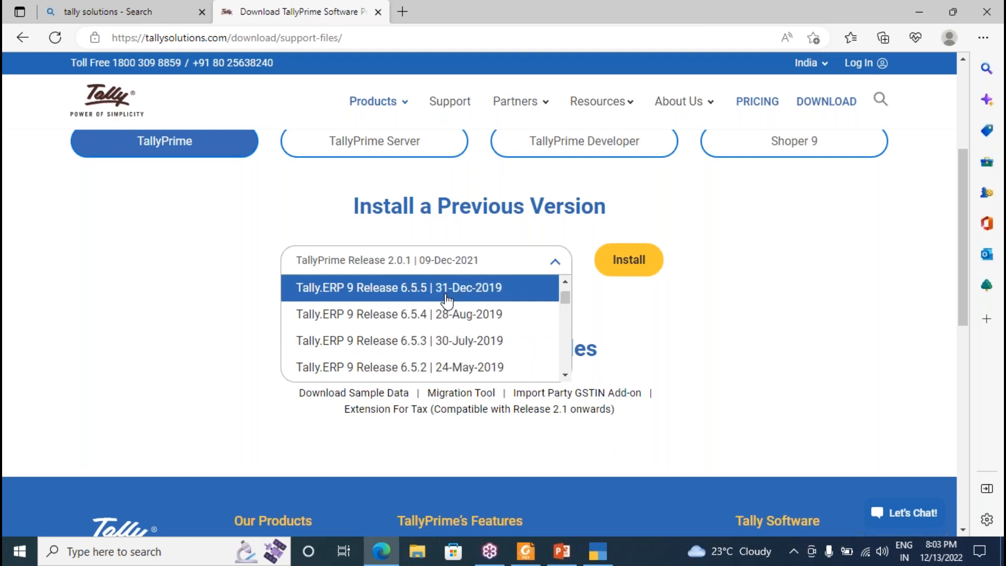
{"action": "key", "text": "Up"}
{"action": "key", "text": "Up"}
{"action": "key", "text": "Up"}
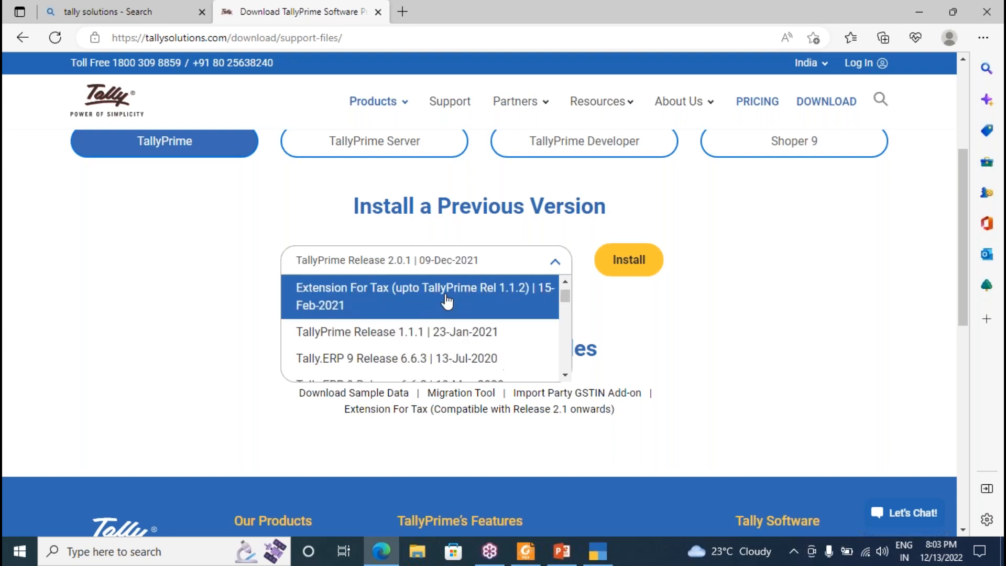
{"action": "key", "text": "Down"}
{"action": "key", "text": "Down"}
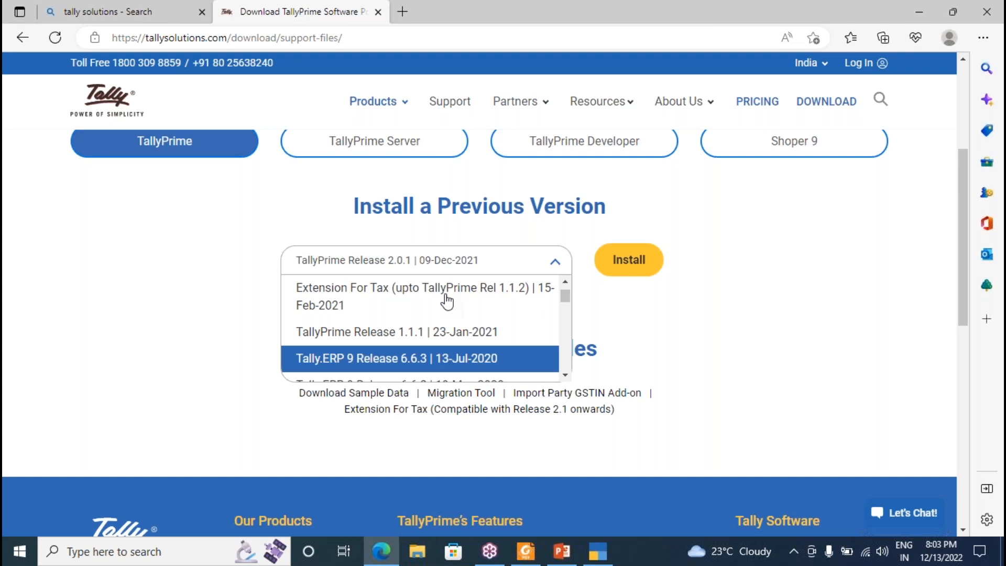
{"action": "scroll", "coordinate": [447, 302], "scroll_direction": "down", "scroll_amount": 1}
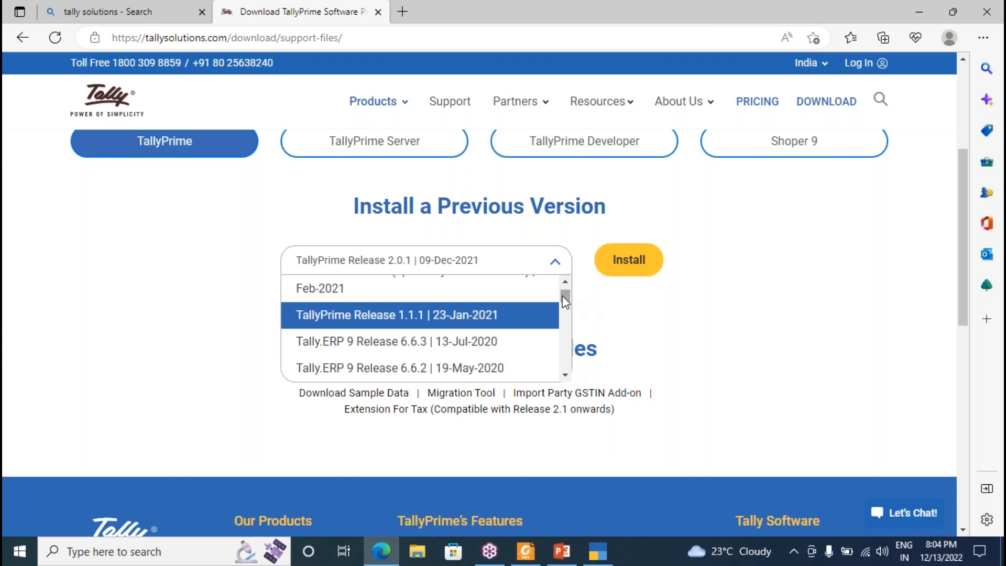
{"action": "left_click", "coordinate": [559, 554]}
Return the 'new tally' deck to slide 10, 'What's new in Tally Prime', listing Go to Feature through Direct E-Invoice.
{"action": "left_click", "coordinate": [90, 187]}
{"action": "key", "text": "Up"}
{"action": "key", "text": "Up"}
{"action": "key", "text": "Up"}
{"action": "key", "text": "Up"}
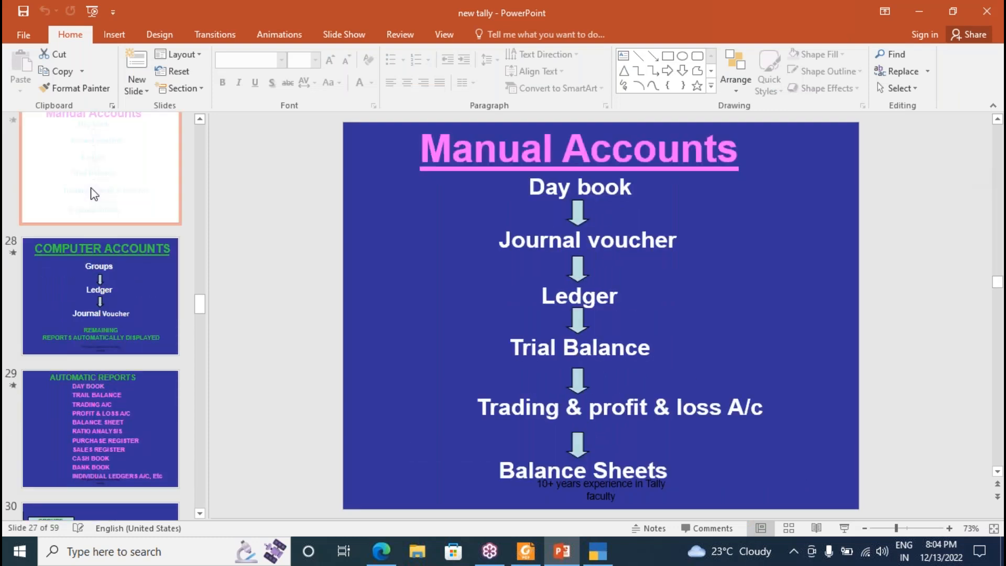
{"action": "key", "text": "Up"}
{"action": "key", "text": "Up"}
{"action": "key", "text": "Up"}
{"action": "key", "text": "Up"}
{"action": "key", "text": "Up"}
{"action": "key", "text": "Up"}
{"action": "key", "text": "Up"}
{"action": "key", "text": "Up"}
{"action": "key", "text": "Up"}
{"action": "key", "text": "Up"}
{"action": "key", "text": "Up"}
{"action": "key", "text": "Up"}
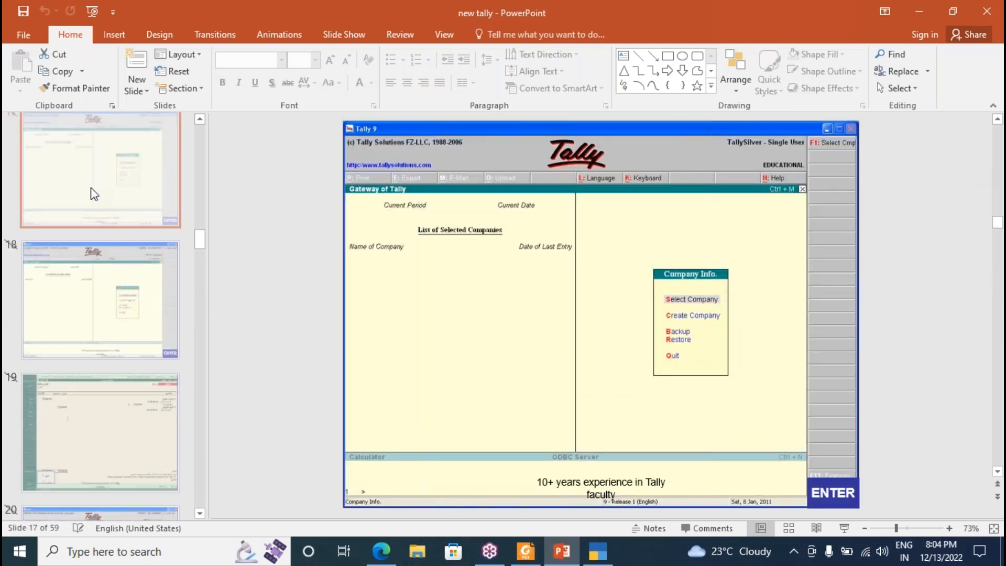
{"action": "key", "text": "Up"}
{"action": "key", "text": "Up"}
{"action": "key", "text": "Up"}
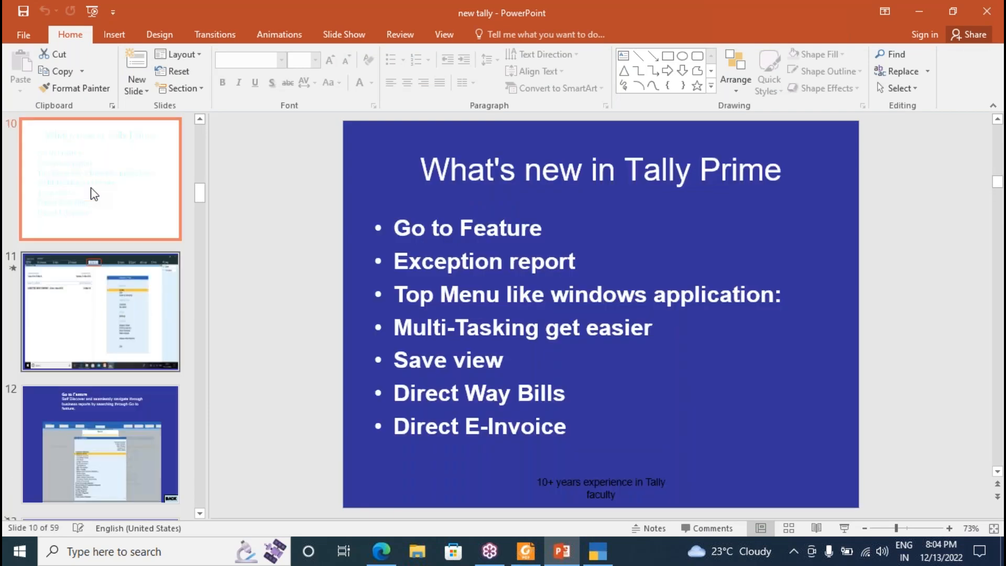
{"action": "key", "text": "Down"}
{"action": "key", "text": "Down"}
{"action": "key", "text": "Down"}
{"action": "key", "text": "Up"}
{"action": "key", "text": "Up"}
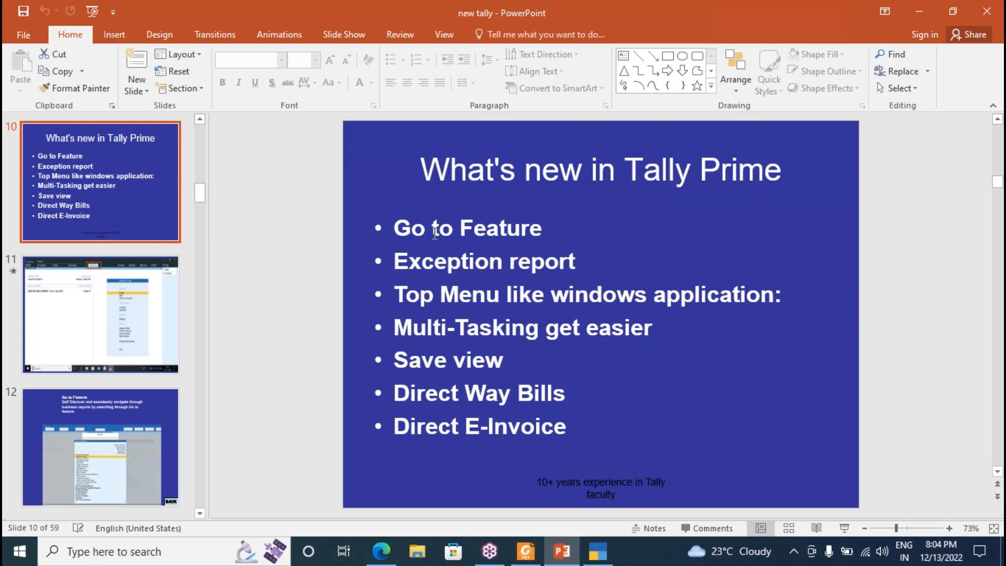
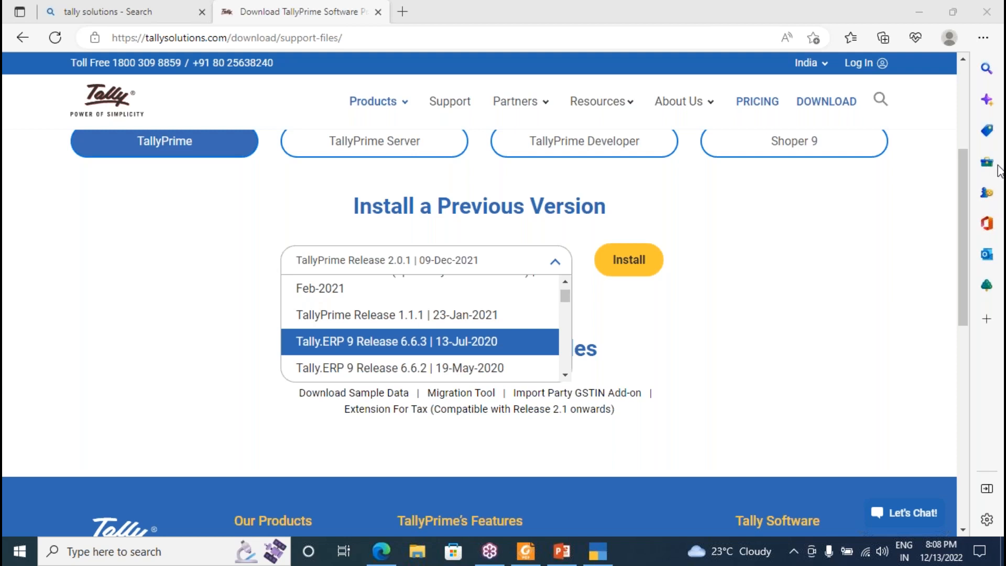
Close the previous-version release list, keeping TallyPrime Release 2.0.1 | 09-Dec-2021 selected.
{"action": "left_click", "coordinate": [713, 208]}
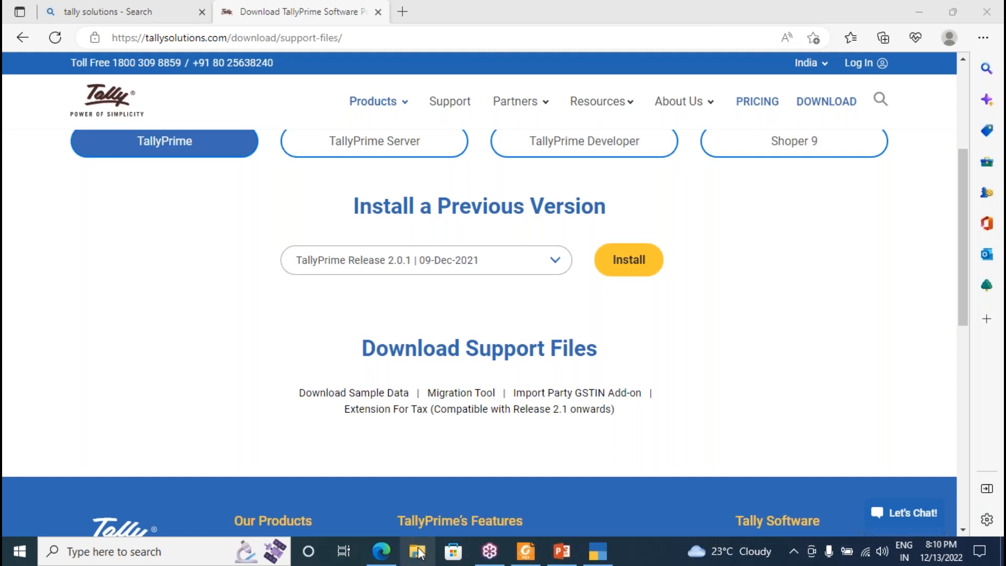
Launch File Explorer and browse Local Disk (D:), then Local Disk (F:) and its desk2 folder.
{"action": "left_click", "coordinate": [418, 551]}
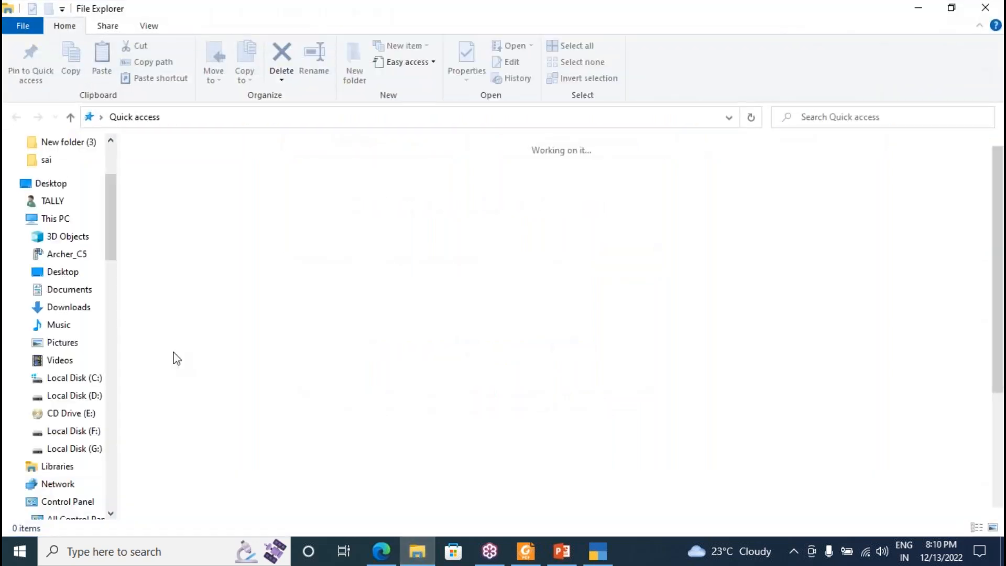
{"action": "left_click", "coordinate": [76, 397]}
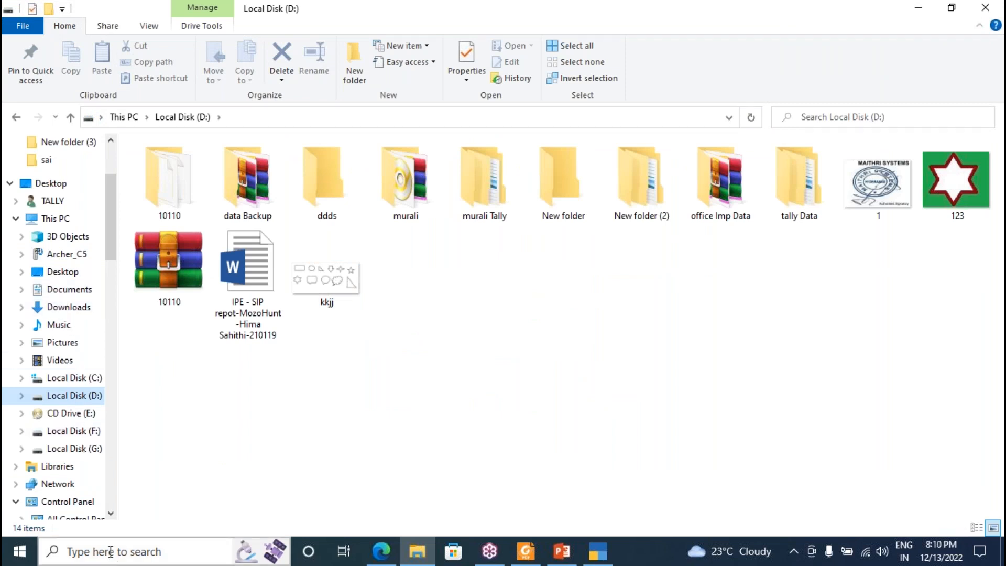
{"action": "left_click", "coordinate": [110, 551]}
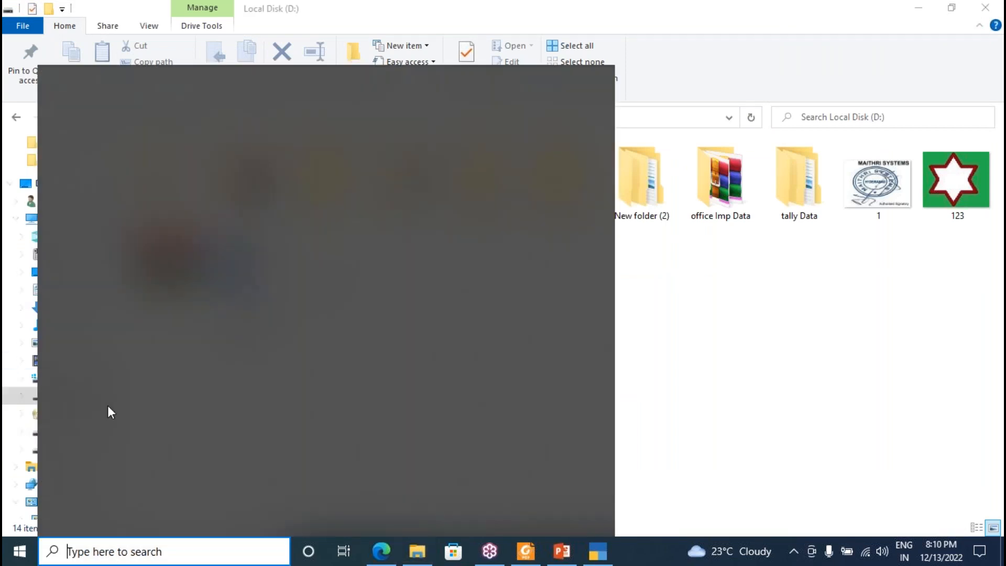
{"action": "left_click", "coordinate": [4, 366]}
{"action": "left_click", "coordinate": [74, 433]}
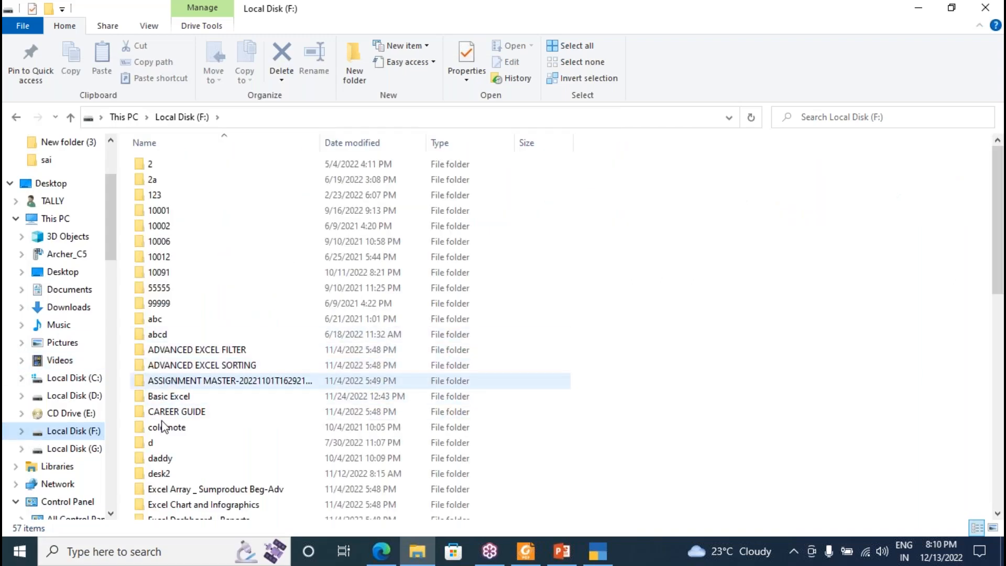
{"action": "left_click", "coordinate": [164, 475]}
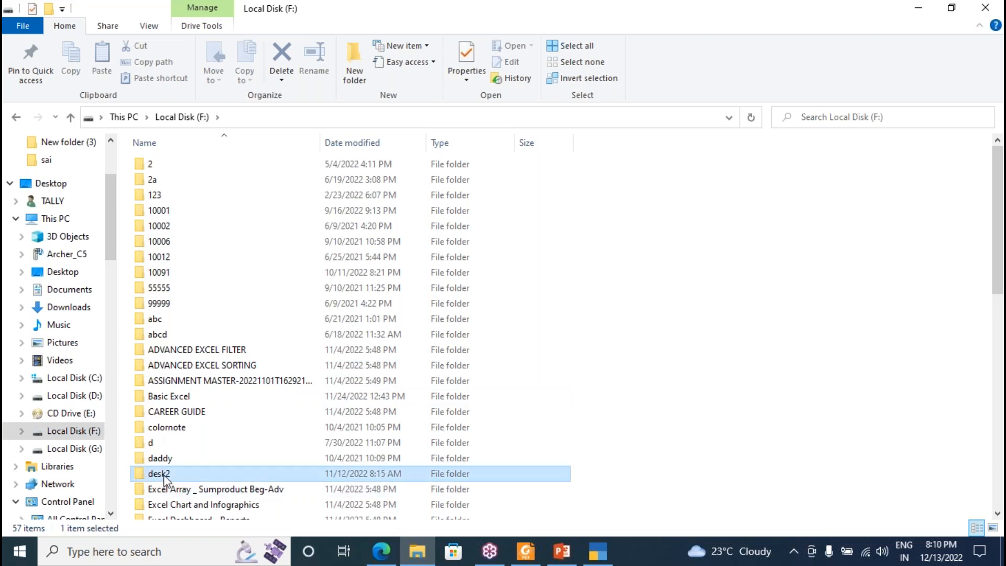
{"action": "double_click", "coordinate": [165, 476]}
{"action": "key", "text": "g"}
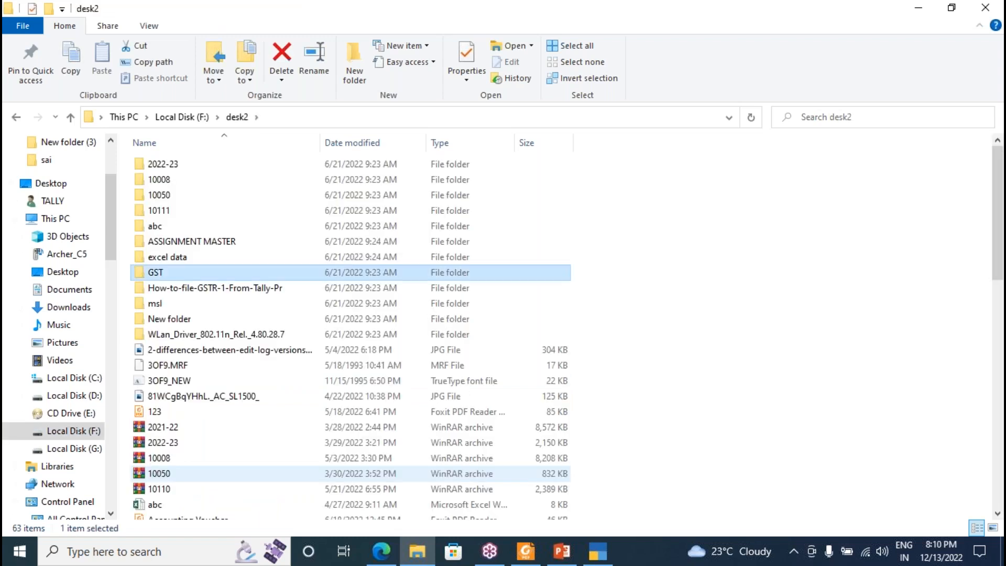
Switch to Local Disk (G:) and open the download2 folder.
{"action": "left_click", "coordinate": [85, 451]}
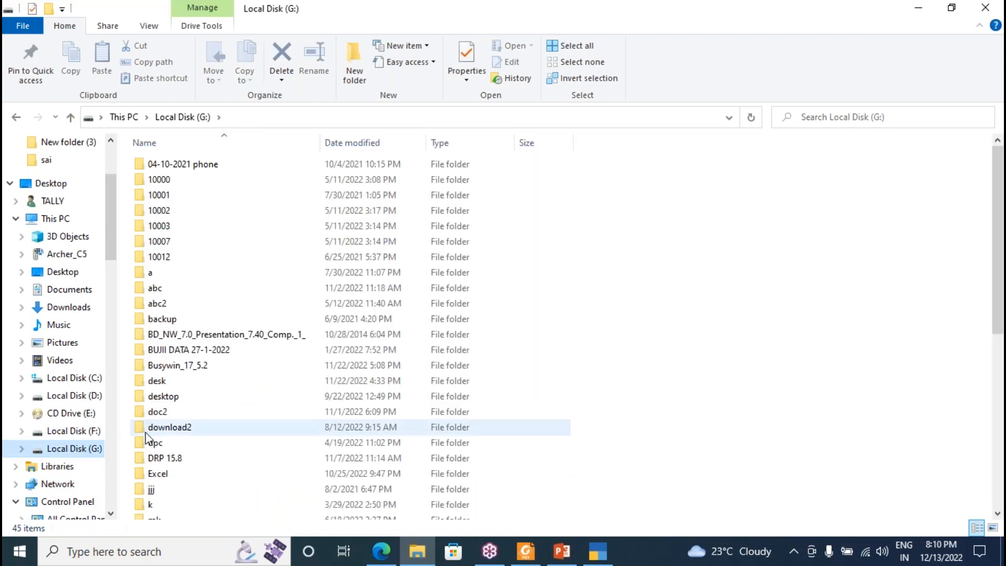
{"action": "left_click", "coordinate": [163, 429]}
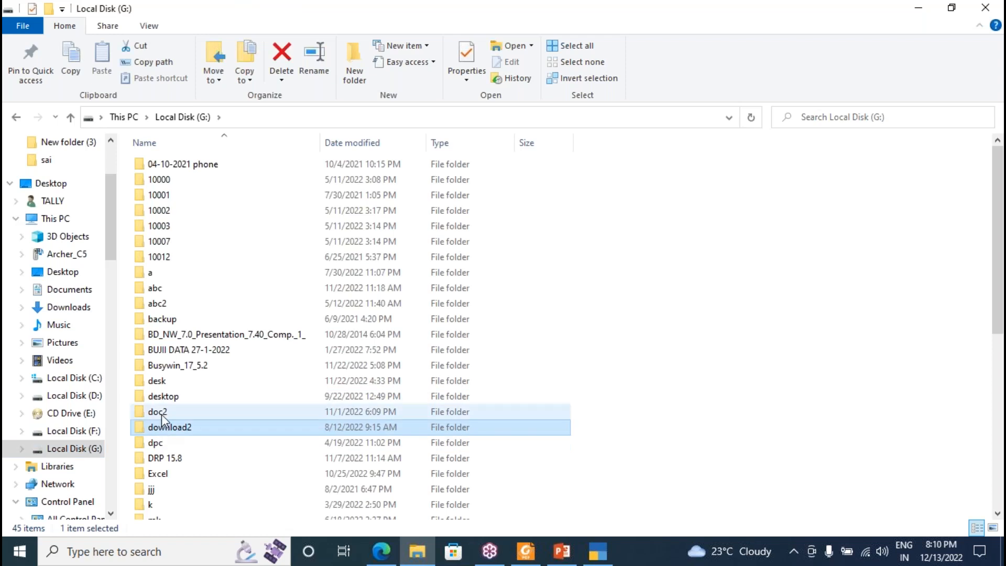
{"action": "left_click", "coordinate": [165, 383]}
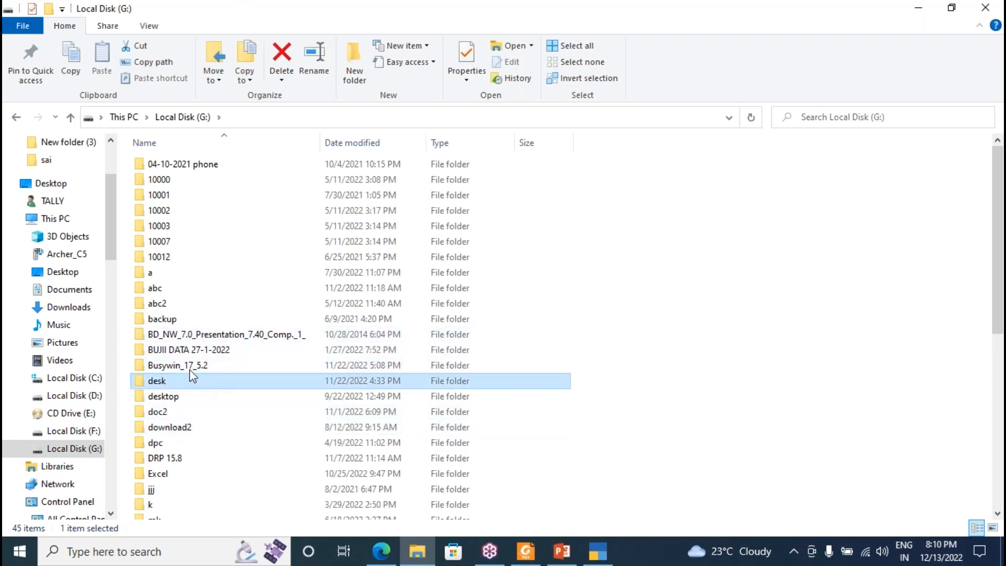
{"action": "key", "text": "Down"}
{"action": "key", "text": "Down"}
{"action": "key", "text": "Down"}
{"action": "key", "text": "Down"}
{"action": "key", "text": "Down"}
{"action": "key", "text": "Up"}
{"action": "key", "text": "Up"}
{"action": "key", "text": "Up"}
{"action": "key", "text": "Up"}
{"action": "key", "text": "Up"}
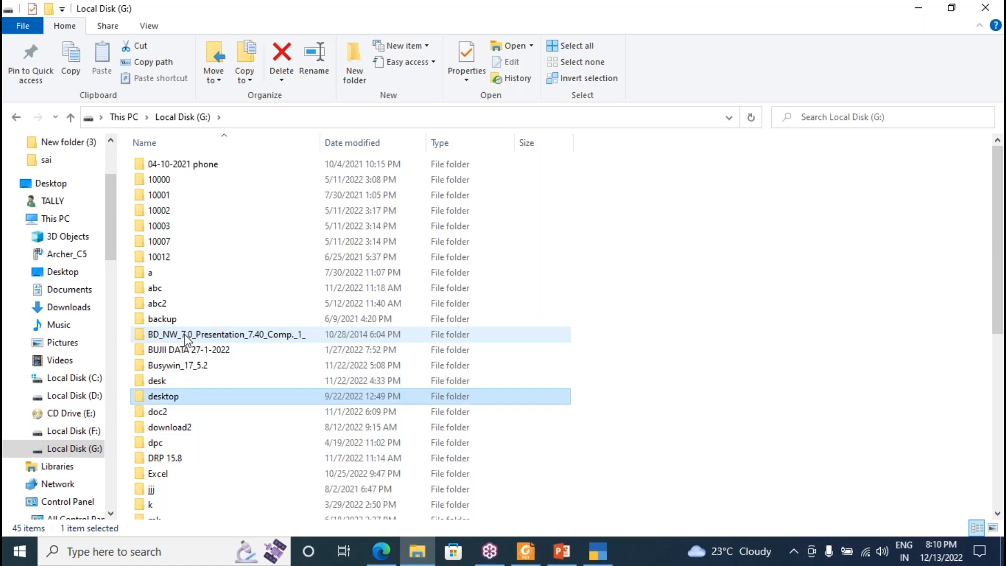
{"action": "key", "text": "Down"}
{"action": "key", "text": "Down"}
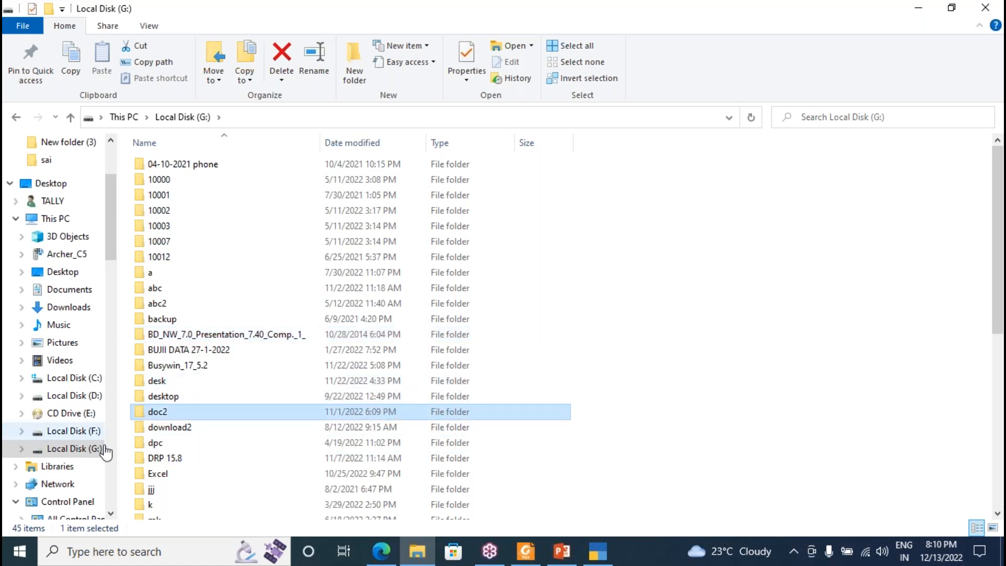
{"action": "left_click", "coordinate": [185, 428]}
{"action": "double_click", "coordinate": [184, 431]}
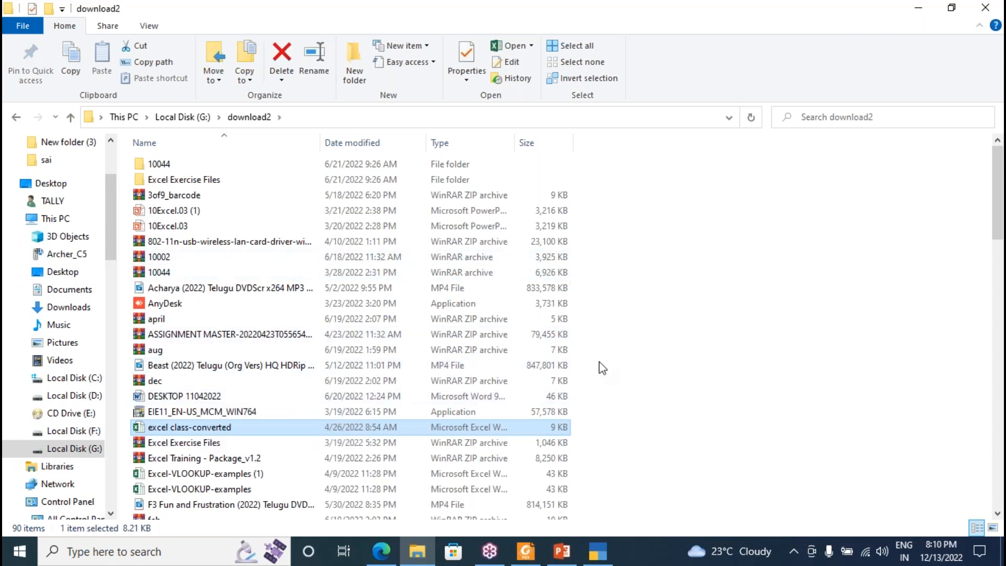
Select the How to file GSTR 1 MP4 tutorial in download2.
{"action": "left_click", "coordinate": [275, 459]}
{"action": "key", "text": "Down"}
{"action": "key", "text": "Down"}
{"action": "key", "text": "Down"}
{"action": "key", "text": "Down"}
{"action": "key", "text": "Down"}
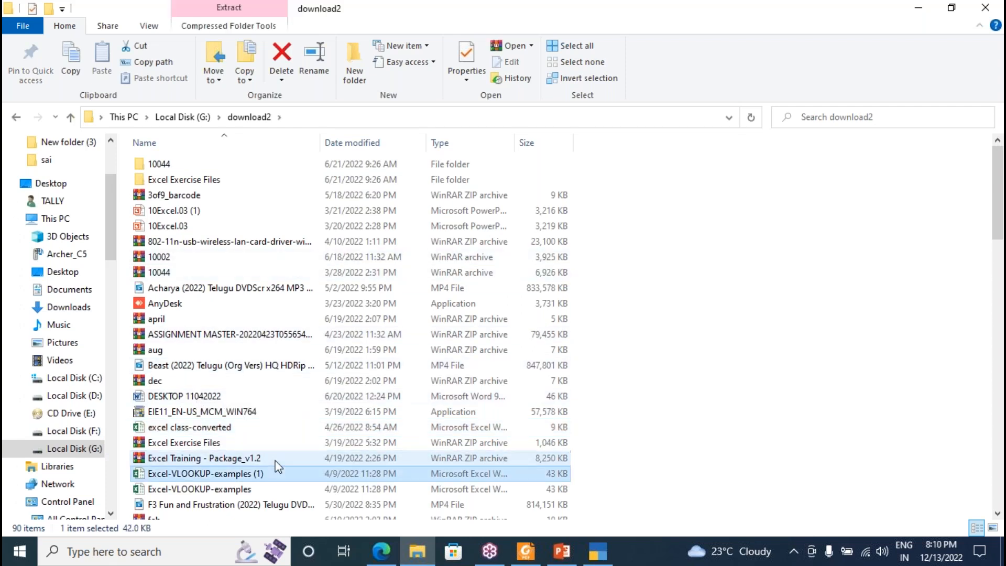
{"action": "key", "text": "Down"}
{"action": "key", "text": "Down"}
{"action": "key", "text": "Down"}
{"action": "key", "text": "Down"}
{"action": "key", "text": "Down"}
{"action": "key", "text": "Down"}
{"action": "key", "text": "Down"}
{"action": "key", "text": "Down"}
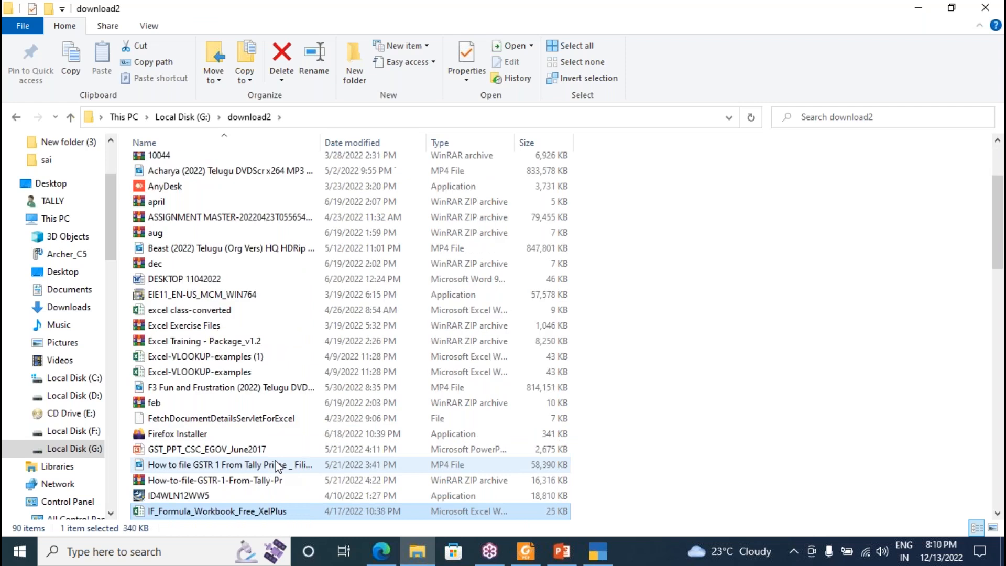
{"action": "key", "text": "Down"}
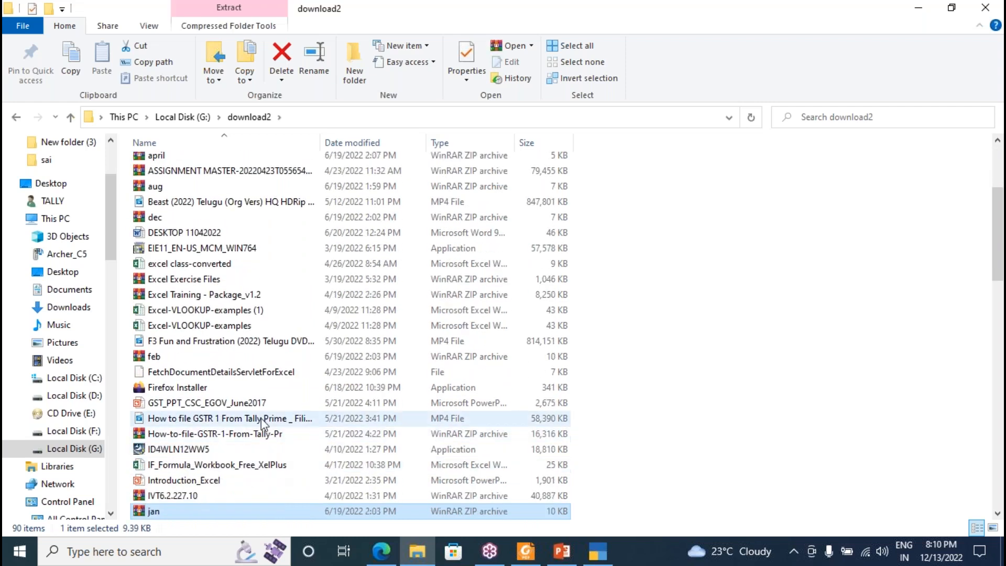
{"action": "left_click", "coordinate": [261, 418]}
Play the GSTR-1 tutorial video, jump ahead to the GSTR-1 report, and mute it.
{"action": "double_click", "coordinate": [261, 419]}
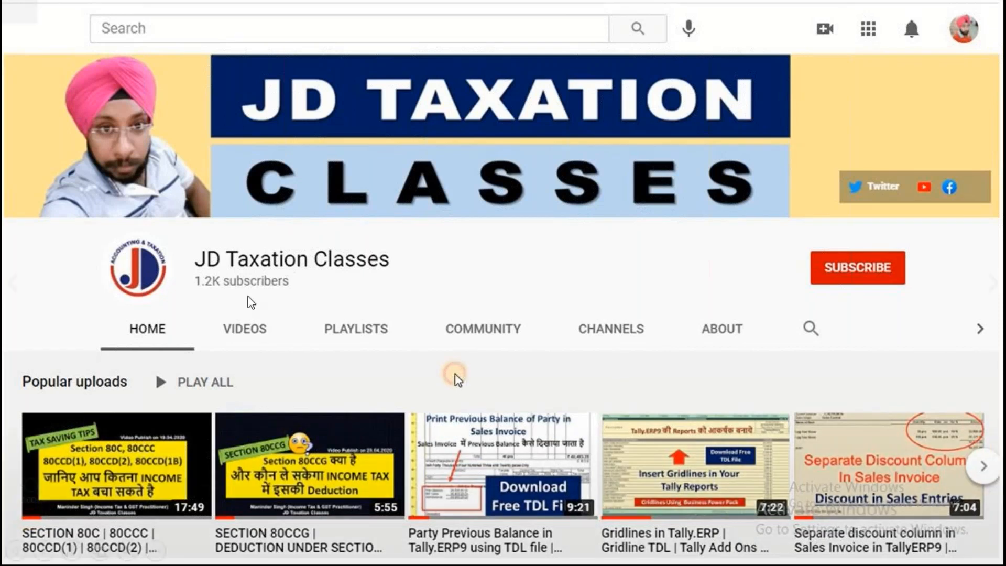
{"action": "left_click", "coordinate": [209, 482]}
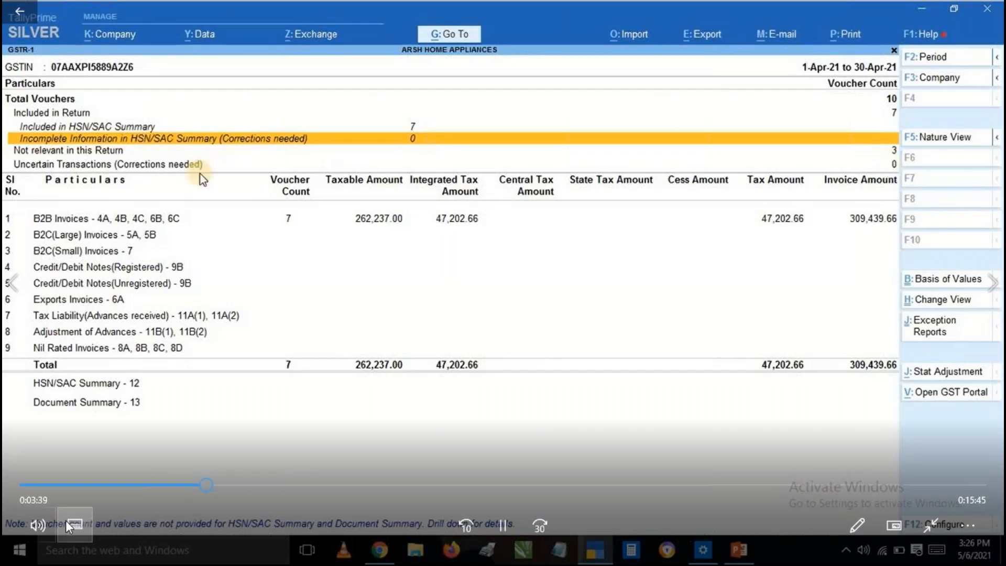
{"action": "left_click", "coordinate": [38, 524]}
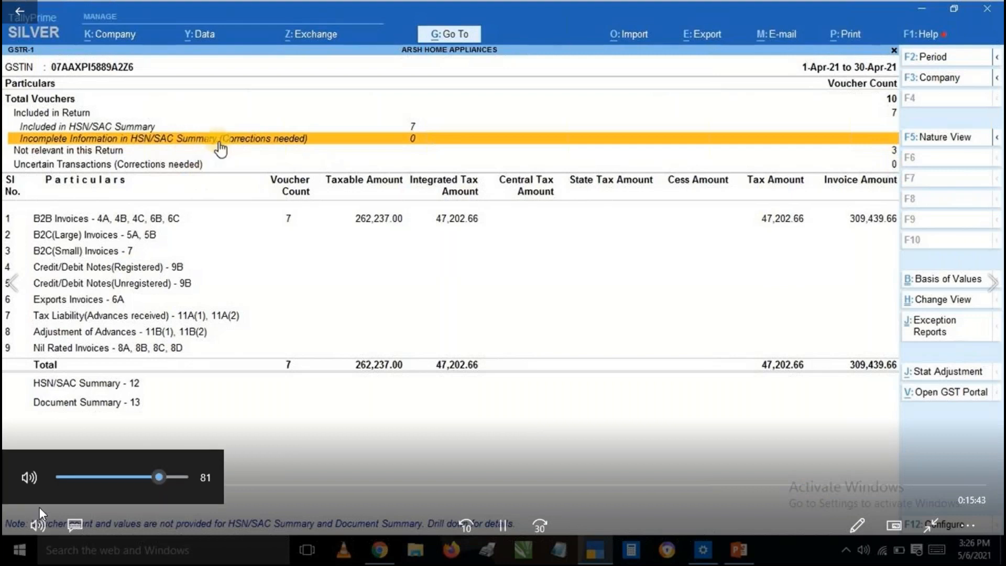
{"action": "left_click", "coordinate": [32, 477]}
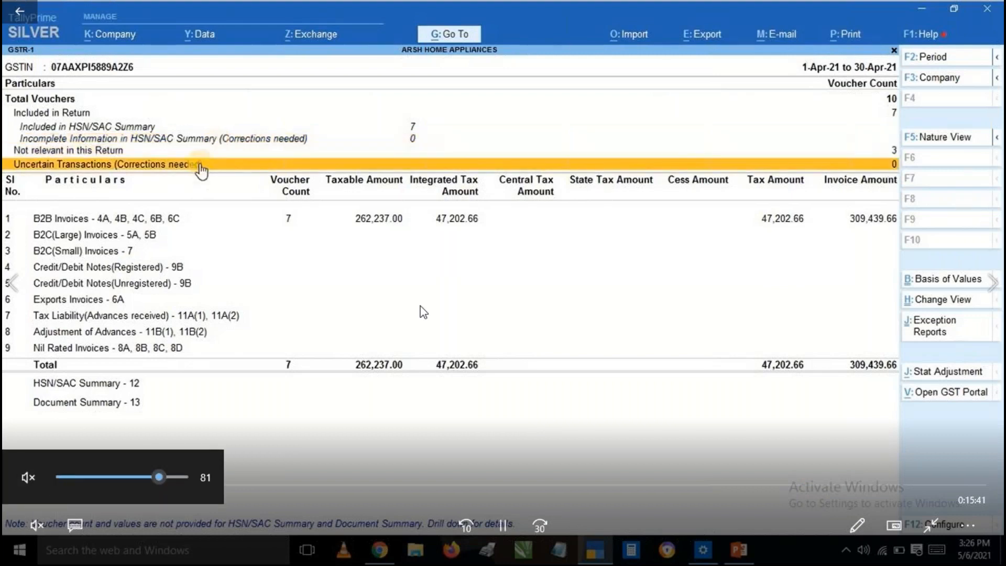
Skip ahead through Document Summary to the GST portal upload, pause, then close the player.
{"action": "left_click", "coordinate": [338, 484]}
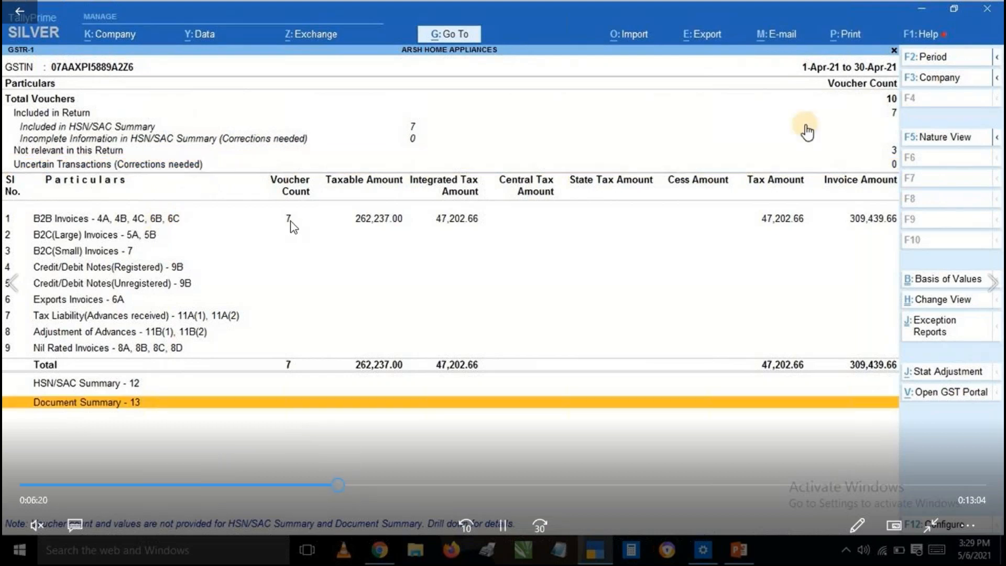
{"action": "left_click", "coordinate": [554, 484]}
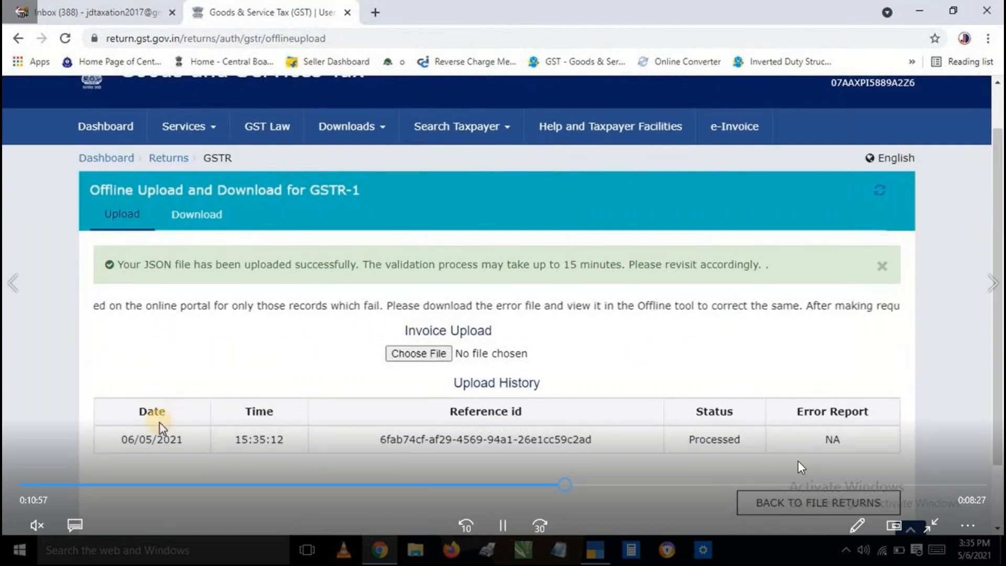
{"action": "left_click", "coordinate": [501, 525]}
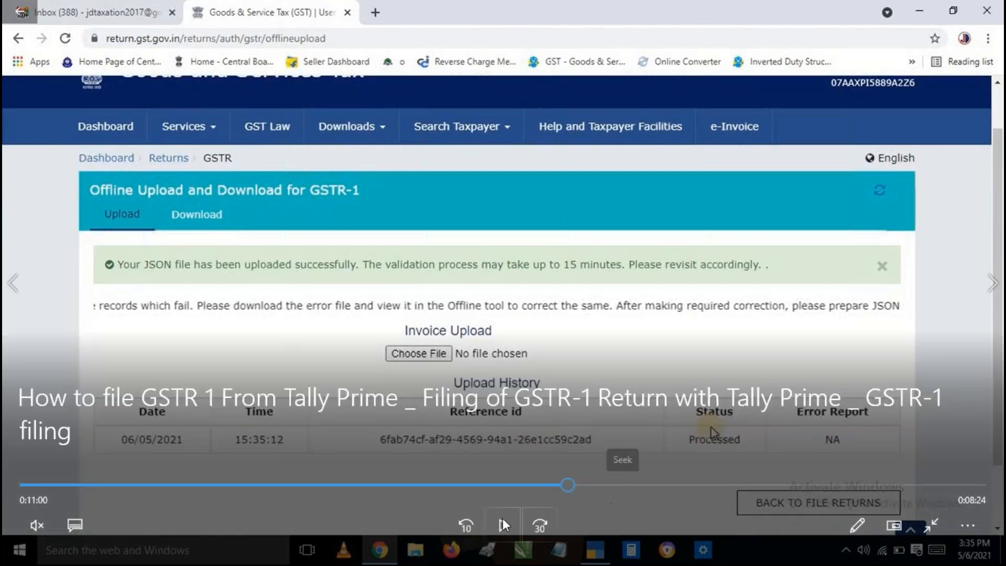
{"action": "left_click", "coordinate": [700, 486]}
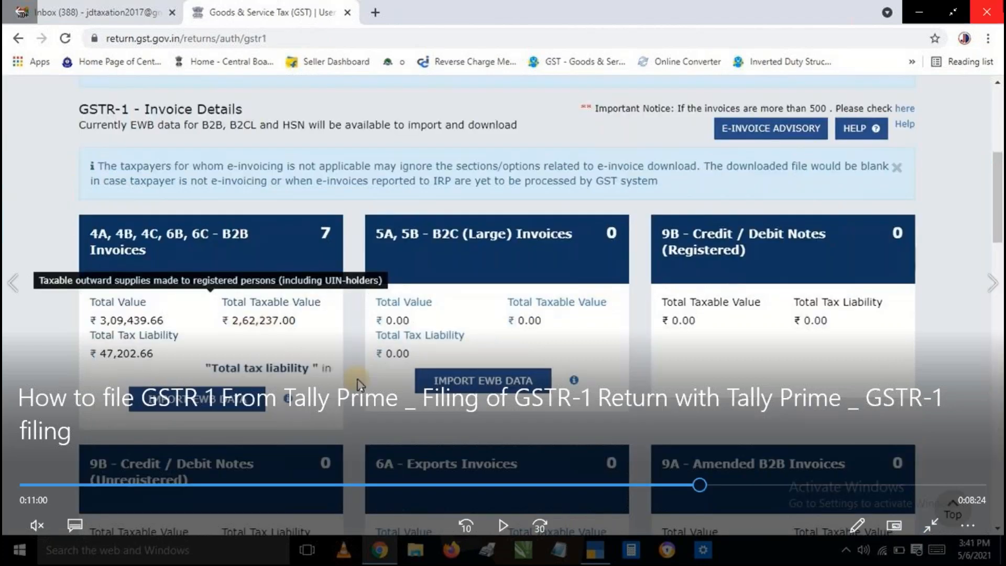
{"action": "left_click", "coordinate": [994, 8]}
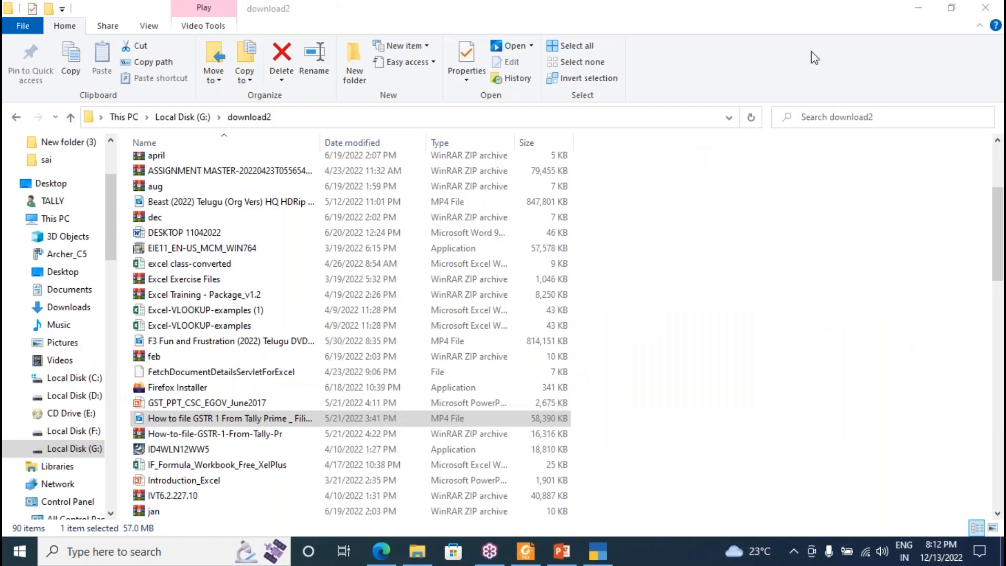
Close the download2 File Explorer window and the Edge window with the Tally download page.
{"action": "left_click", "coordinate": [663, 263]}
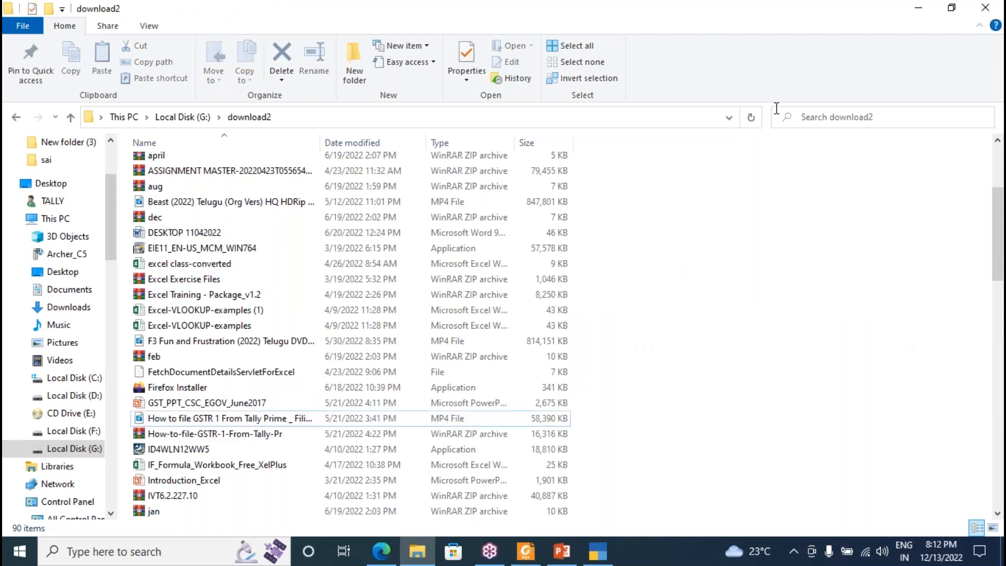
{"action": "left_click", "coordinate": [790, 52]}
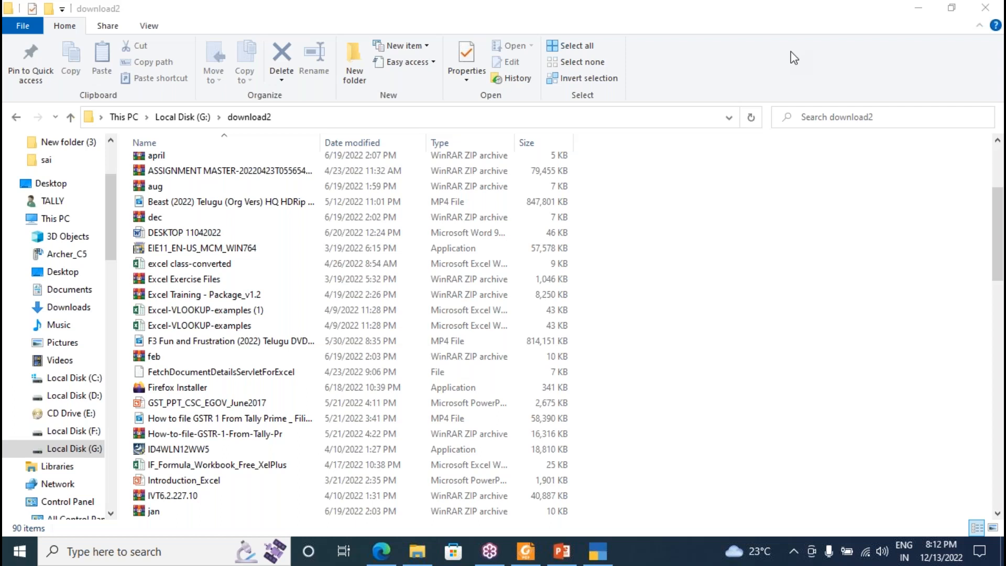
{"action": "left_click", "coordinate": [985, 7]}
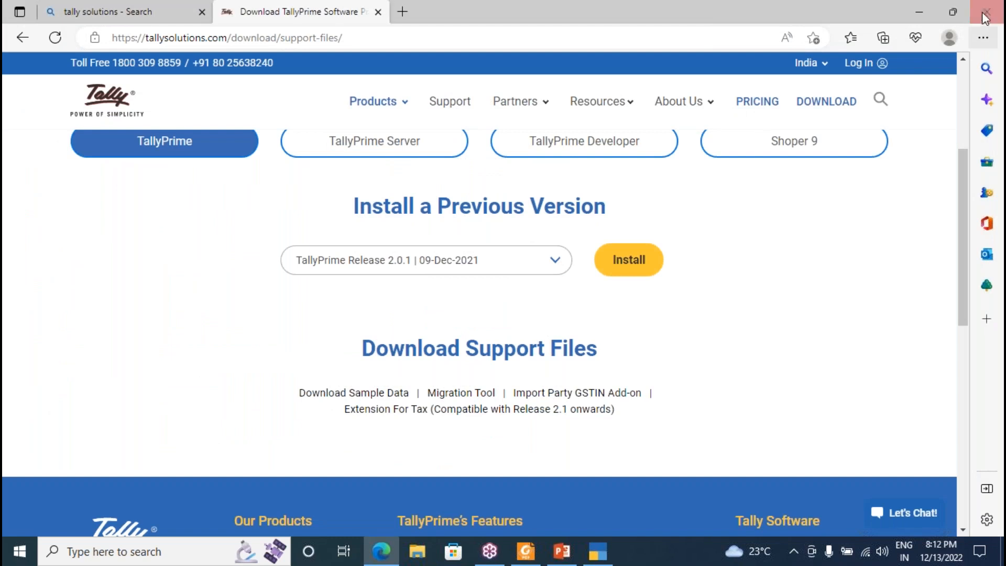
{"action": "left_click", "coordinate": [985, 13]}
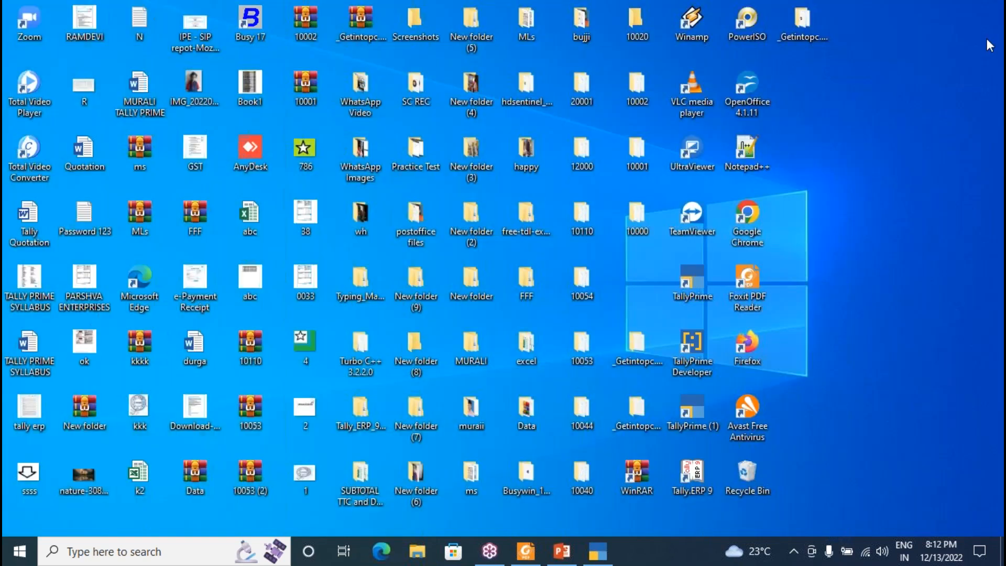